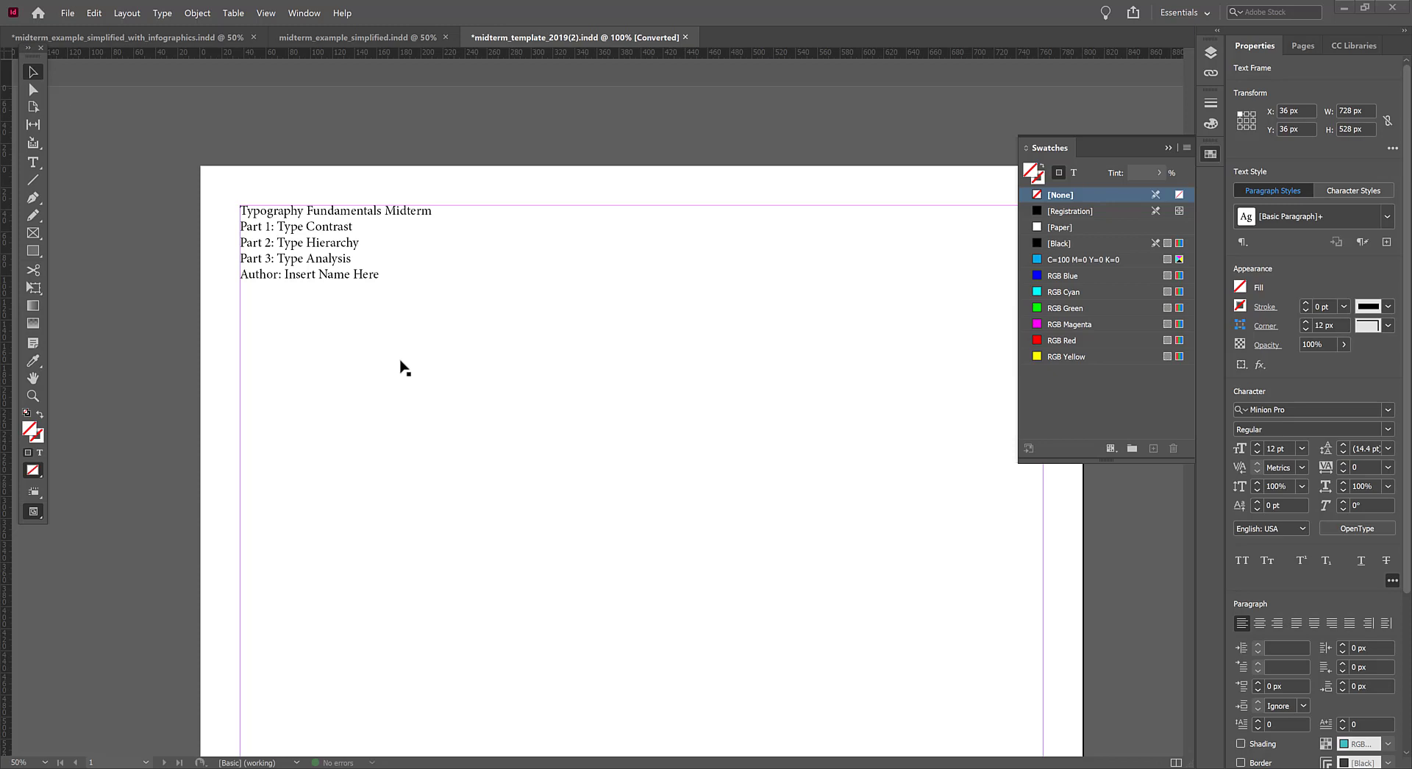
Set all text in the cover page's text frame to the Paralucent Condensed Medium font
{"action": "double_click", "coordinate": [346, 277]}
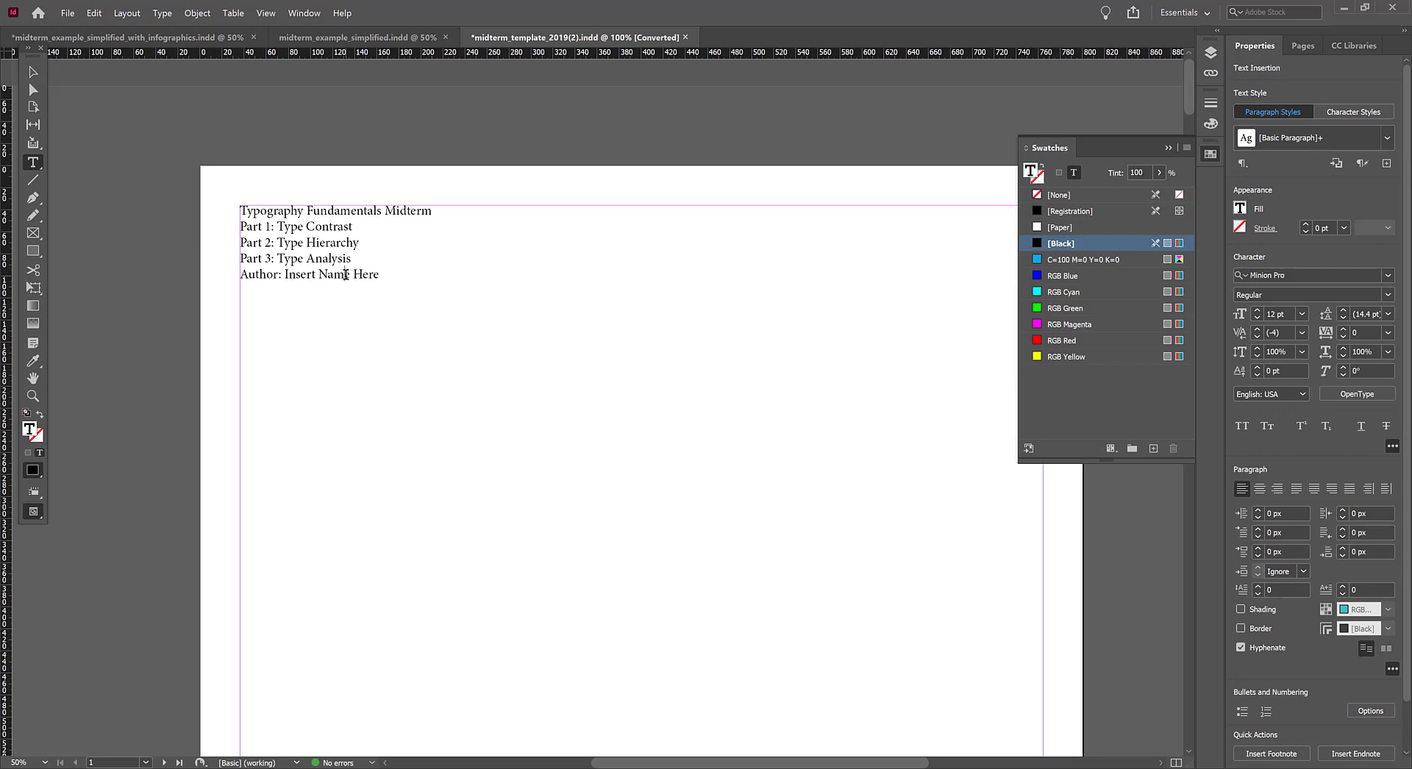
{"action": "key", "text": "ctrl+a"}
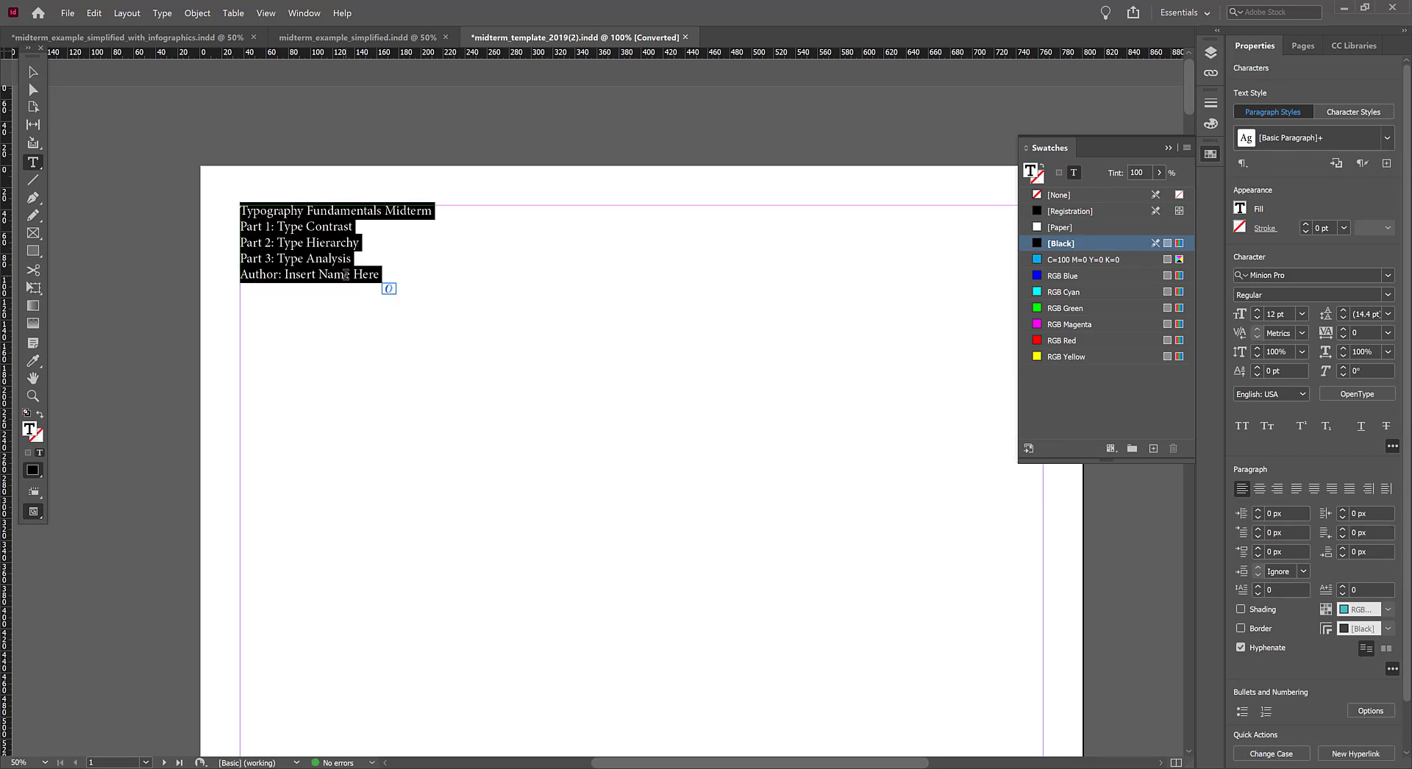
{"action": "left_click", "coordinate": [1296, 277]}
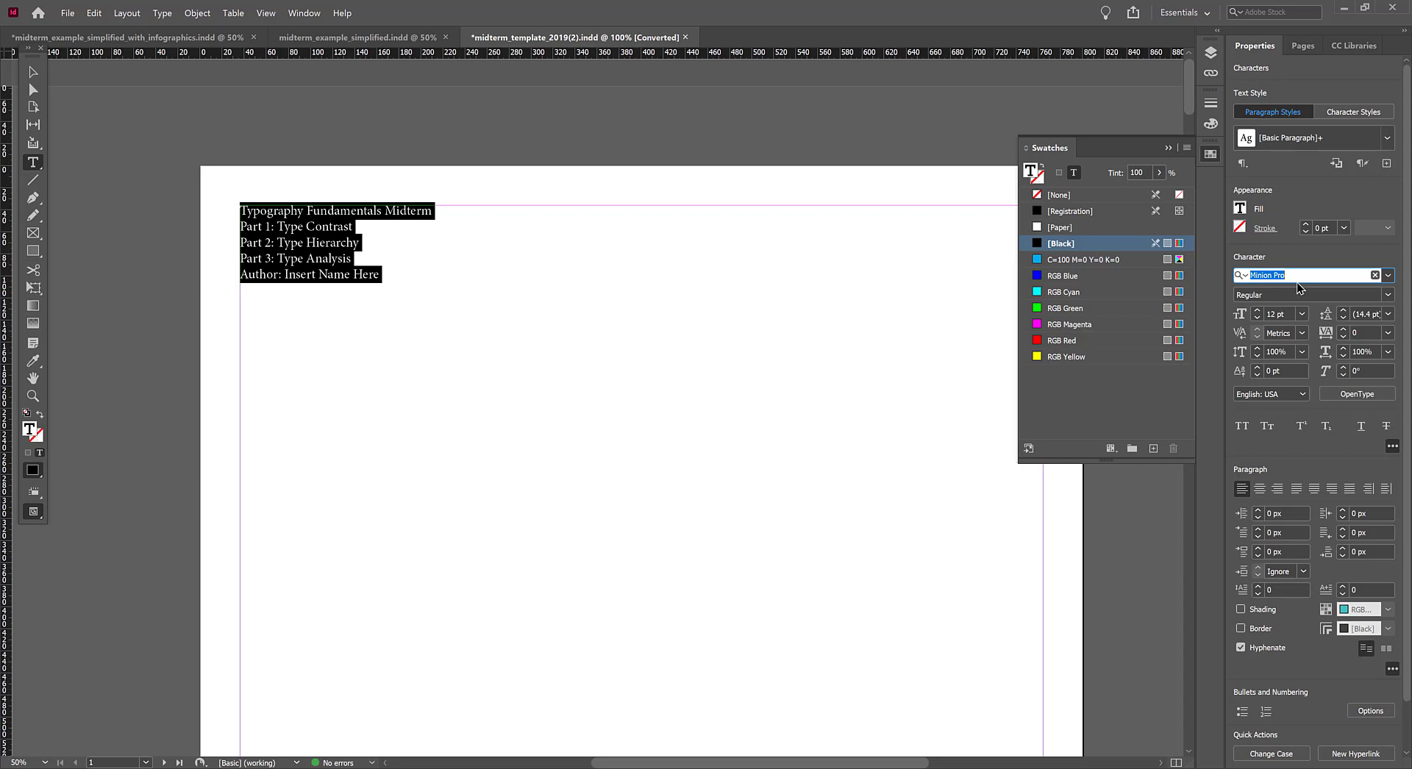
{"action": "type", "text": "para"}
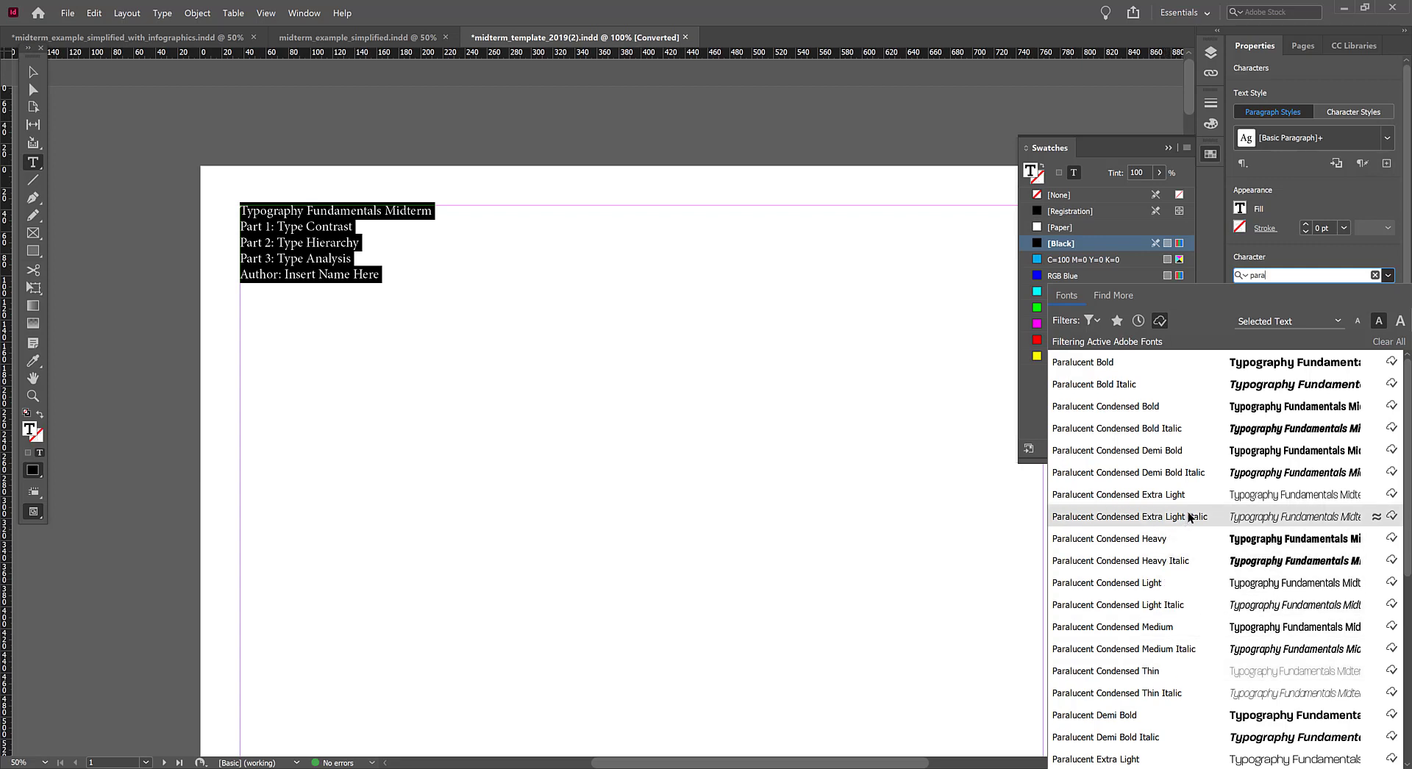
{"action": "left_click", "coordinate": [1185, 627]}
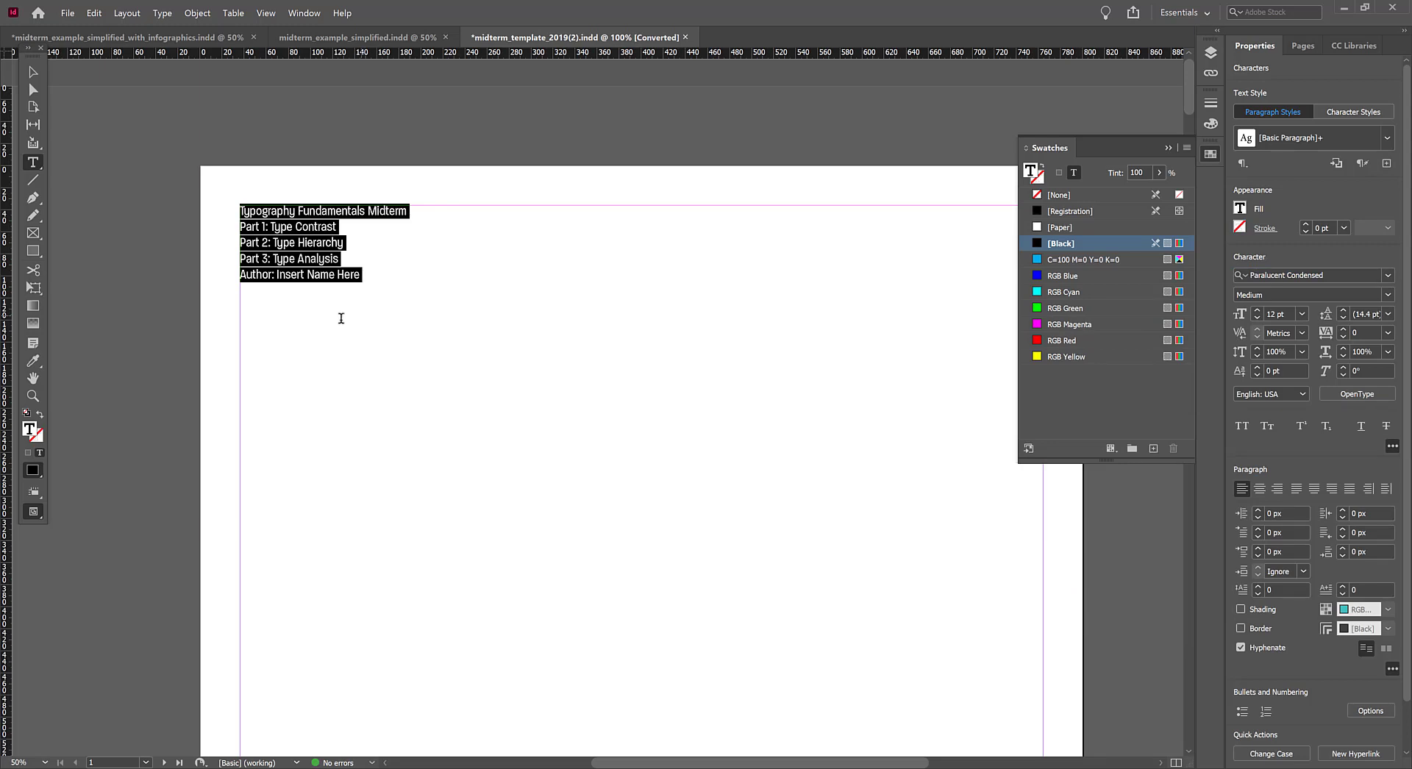
Insert blank lines after the title and before the author line, and undo both insertions
{"action": "left_click", "coordinate": [360, 223]}
{"action": "left_click_drag", "start_coordinate": [419, 213], "coordinate": [234, 211]}
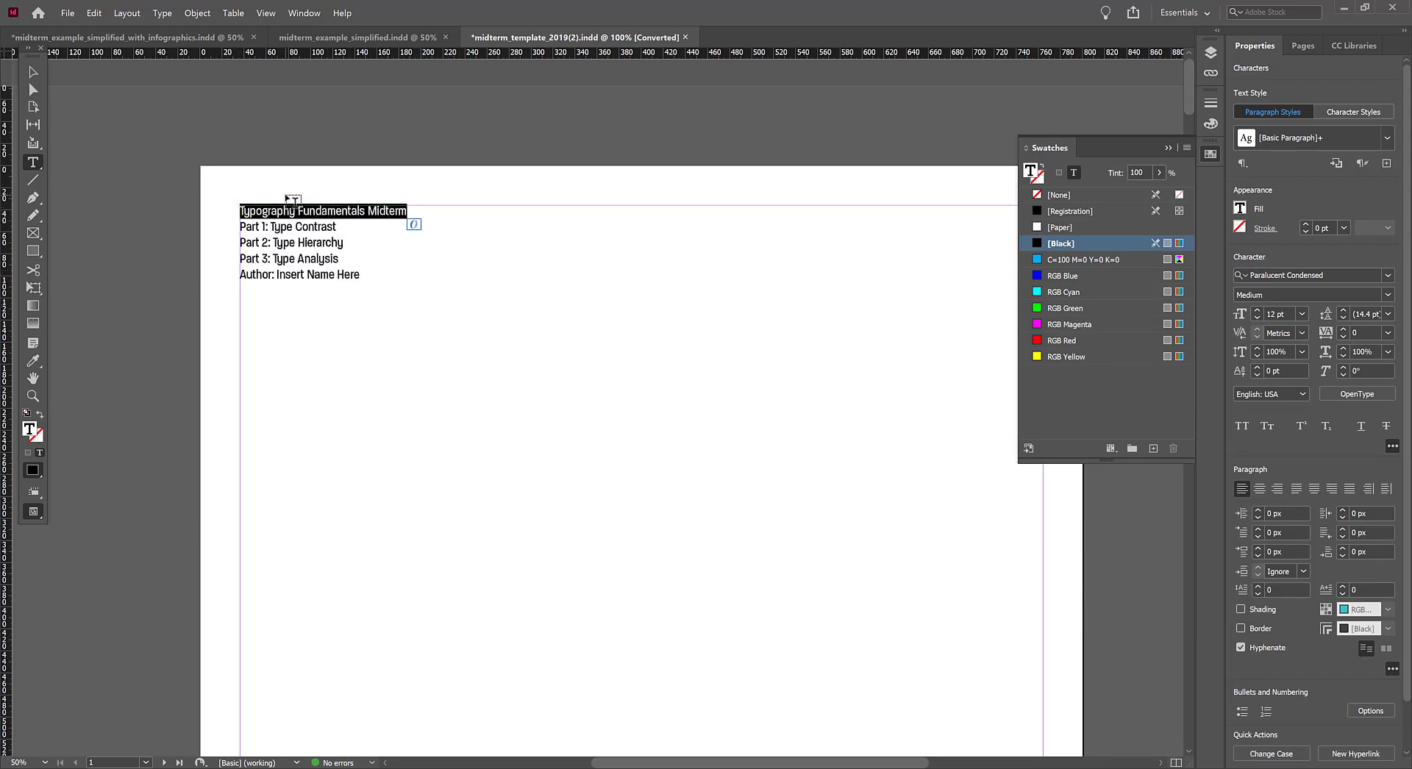
{"action": "left_click", "coordinate": [448, 209]}
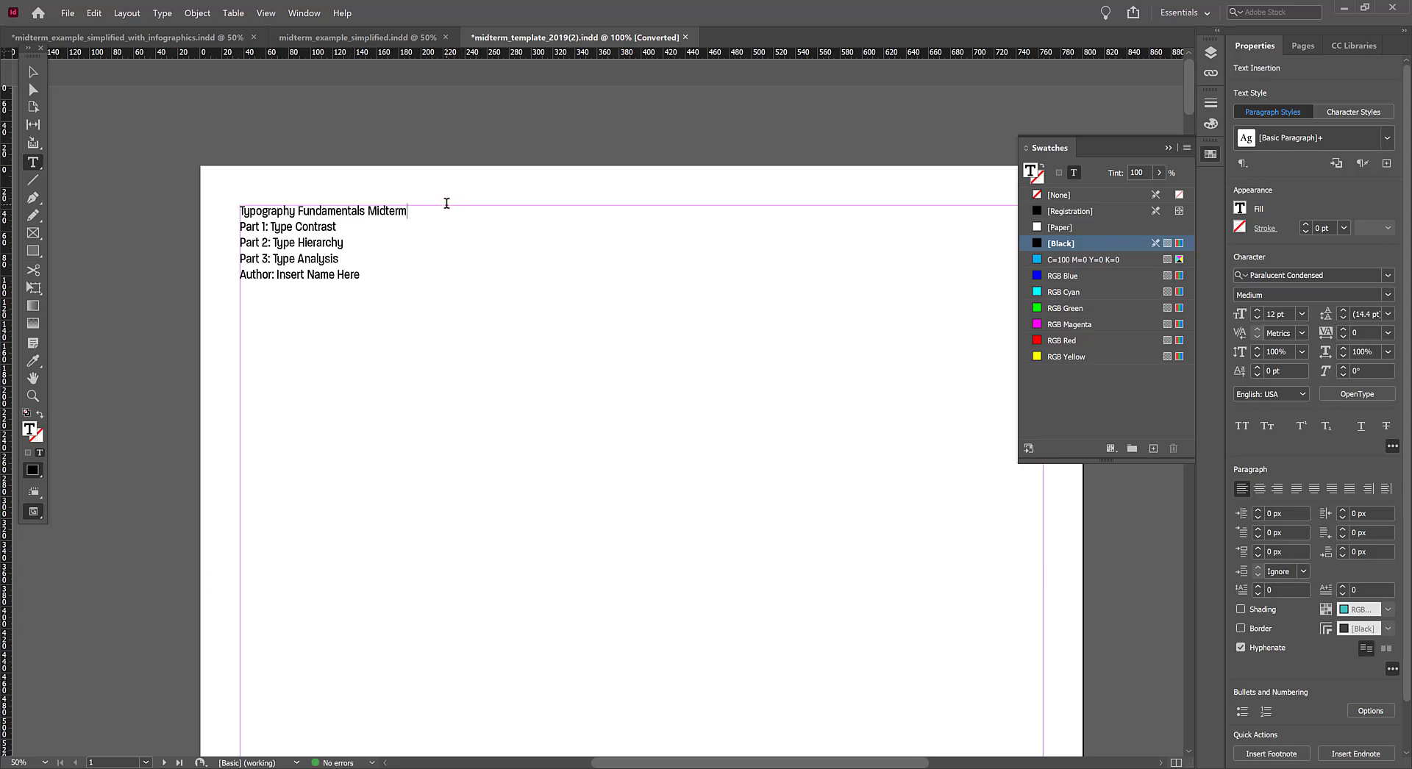
{"action": "key", "text": "Return"}
{"action": "left_click", "coordinate": [350, 277]}
{"action": "key", "text": "Return"}
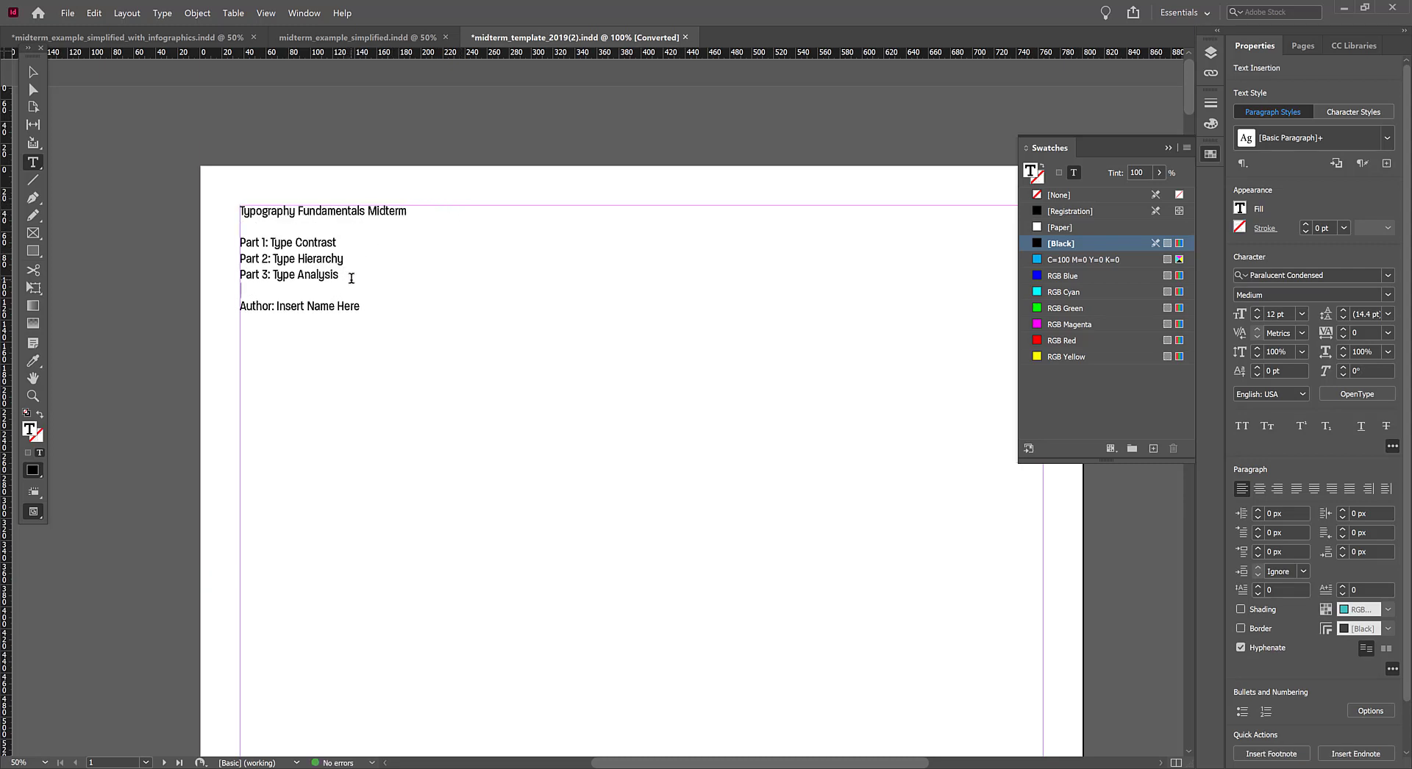
{"action": "key", "text": "ctrl+z"}
{"action": "key", "text": "ctrl+z"}
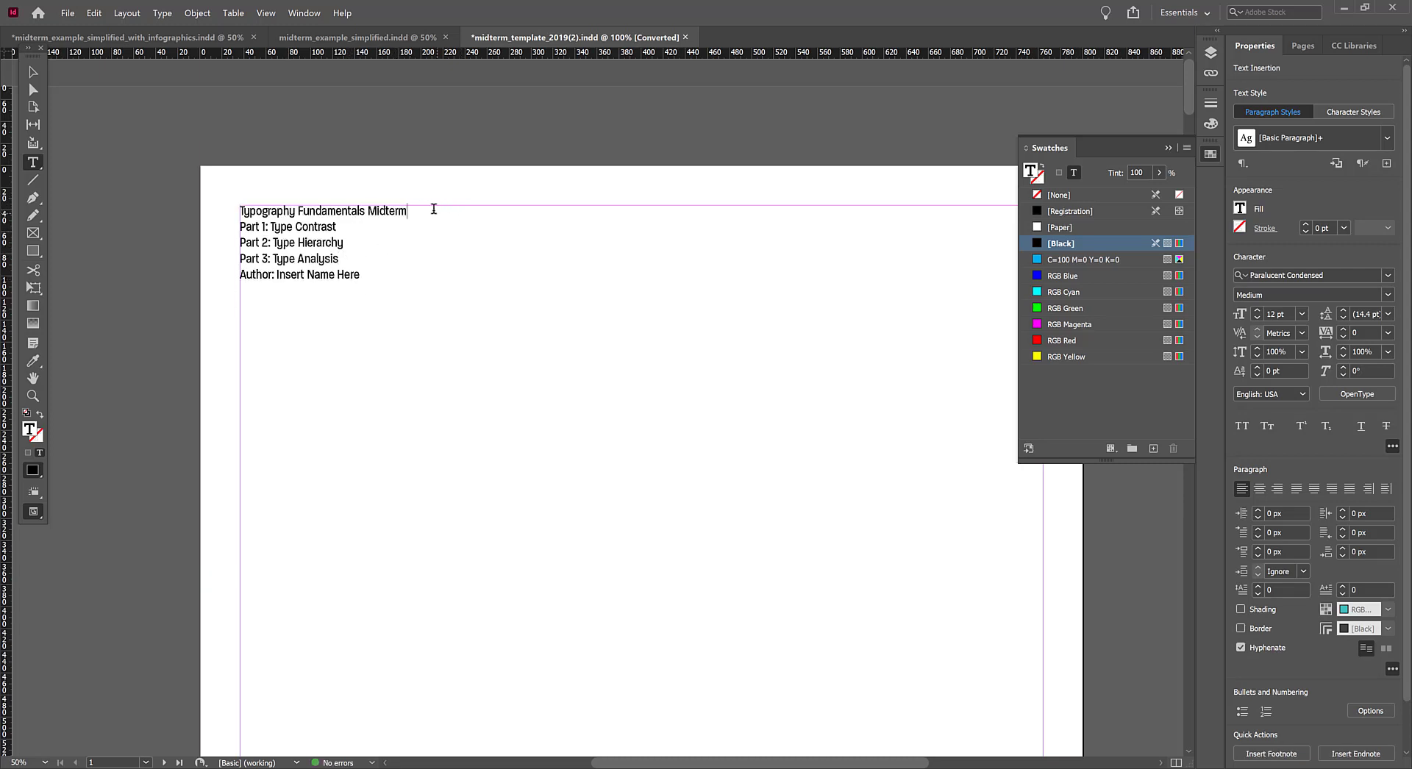
Format the title line "Typography Fundamentals Midterm" in all caps with the Heavy font style
{"action": "left_click_drag", "start_coordinate": [432, 210], "coordinate": [219, 214]}
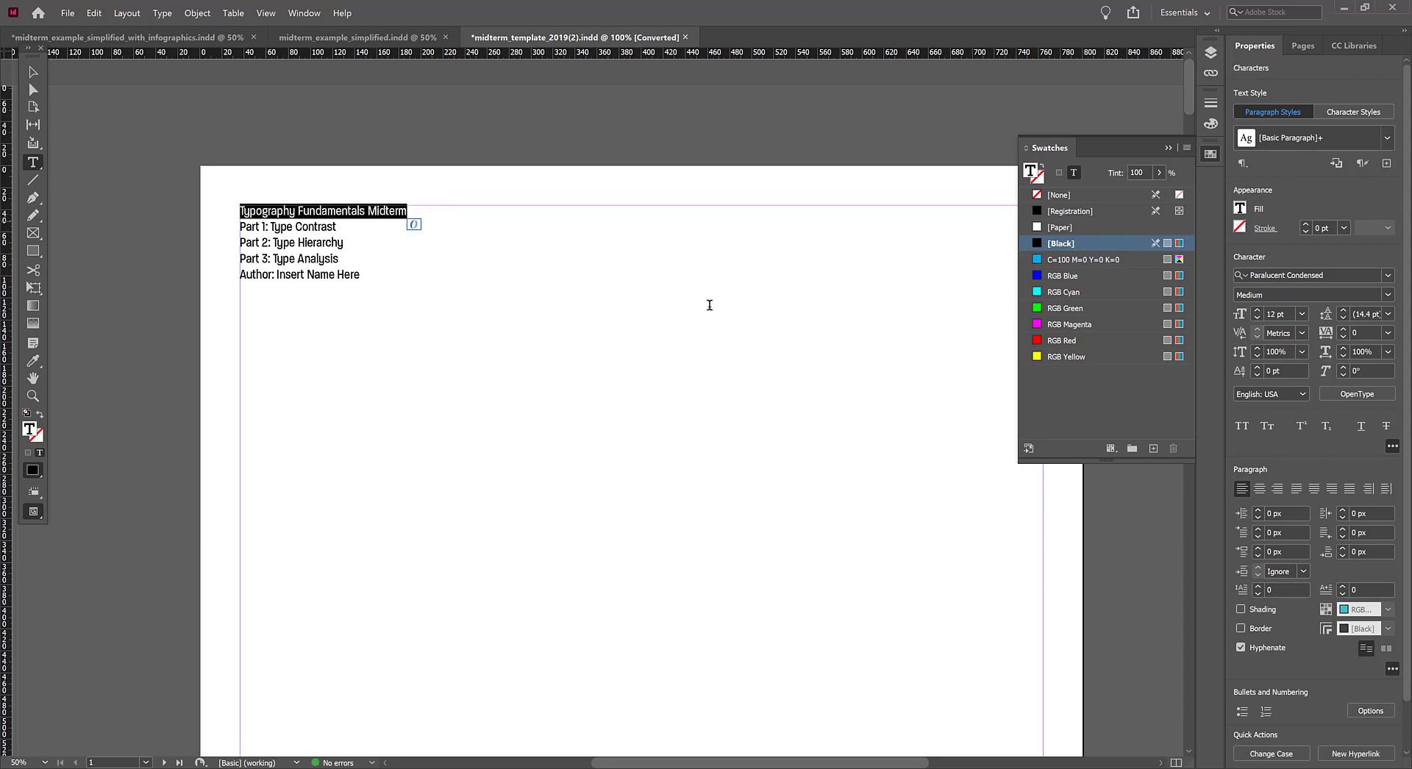
{"action": "left_click", "coordinate": [1242, 427]}
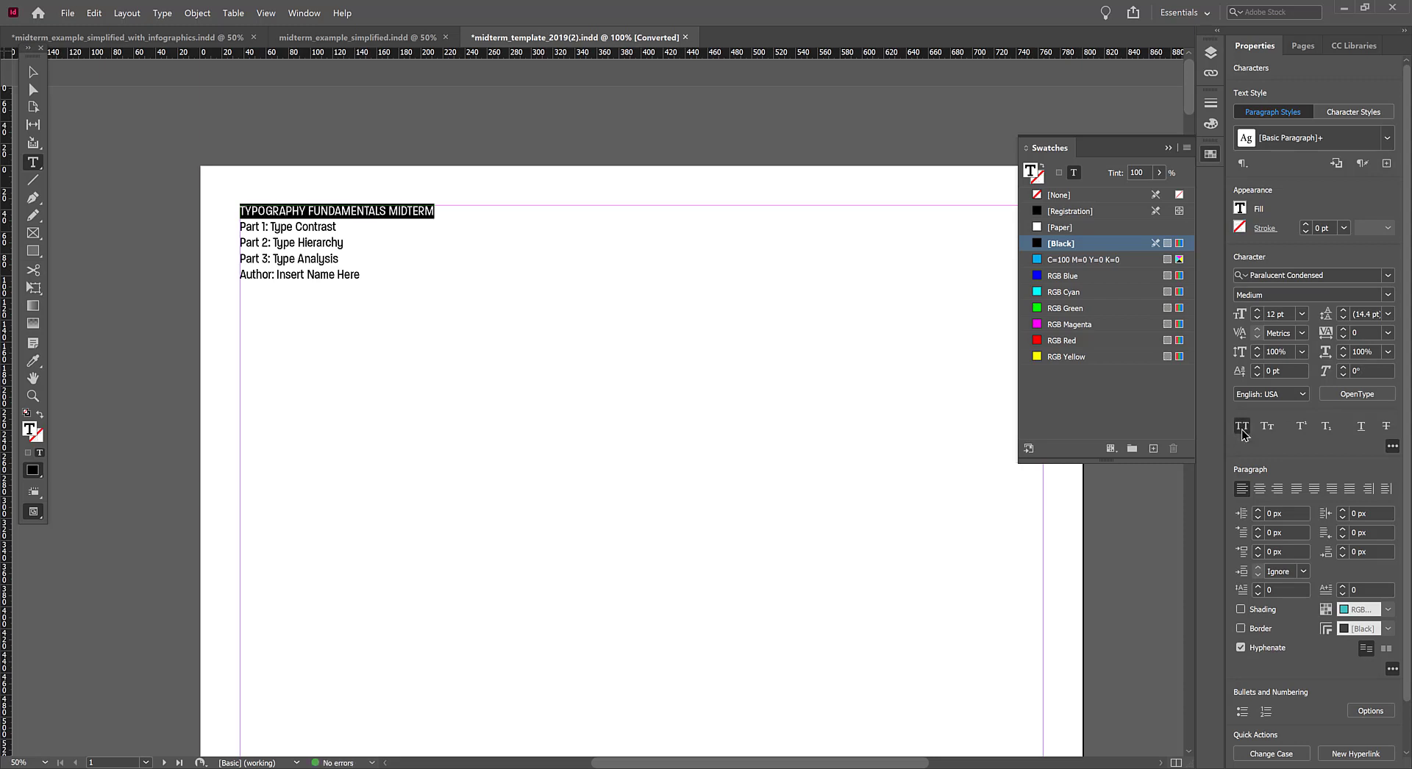
{"action": "left_click", "coordinate": [1388, 295]}
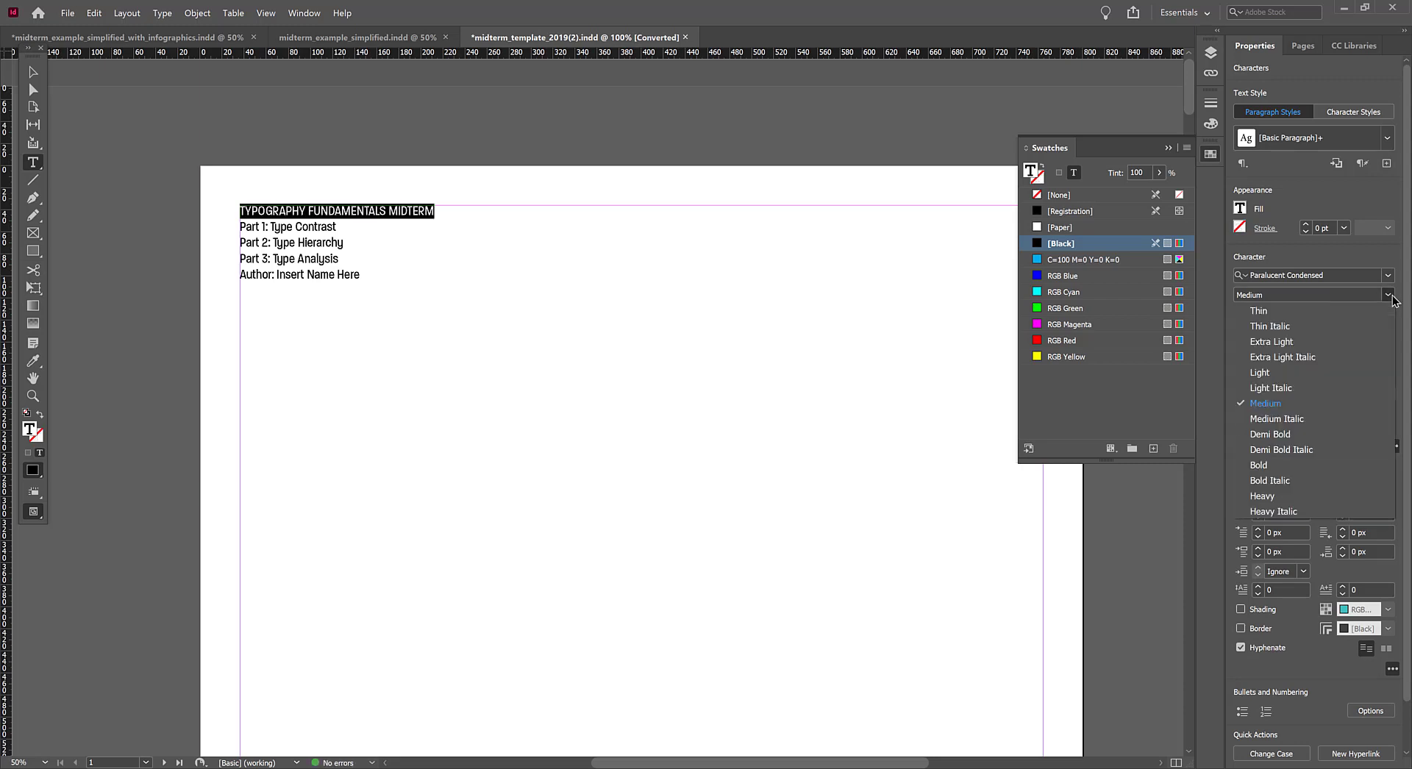
{"action": "left_click", "coordinate": [1309, 496]}
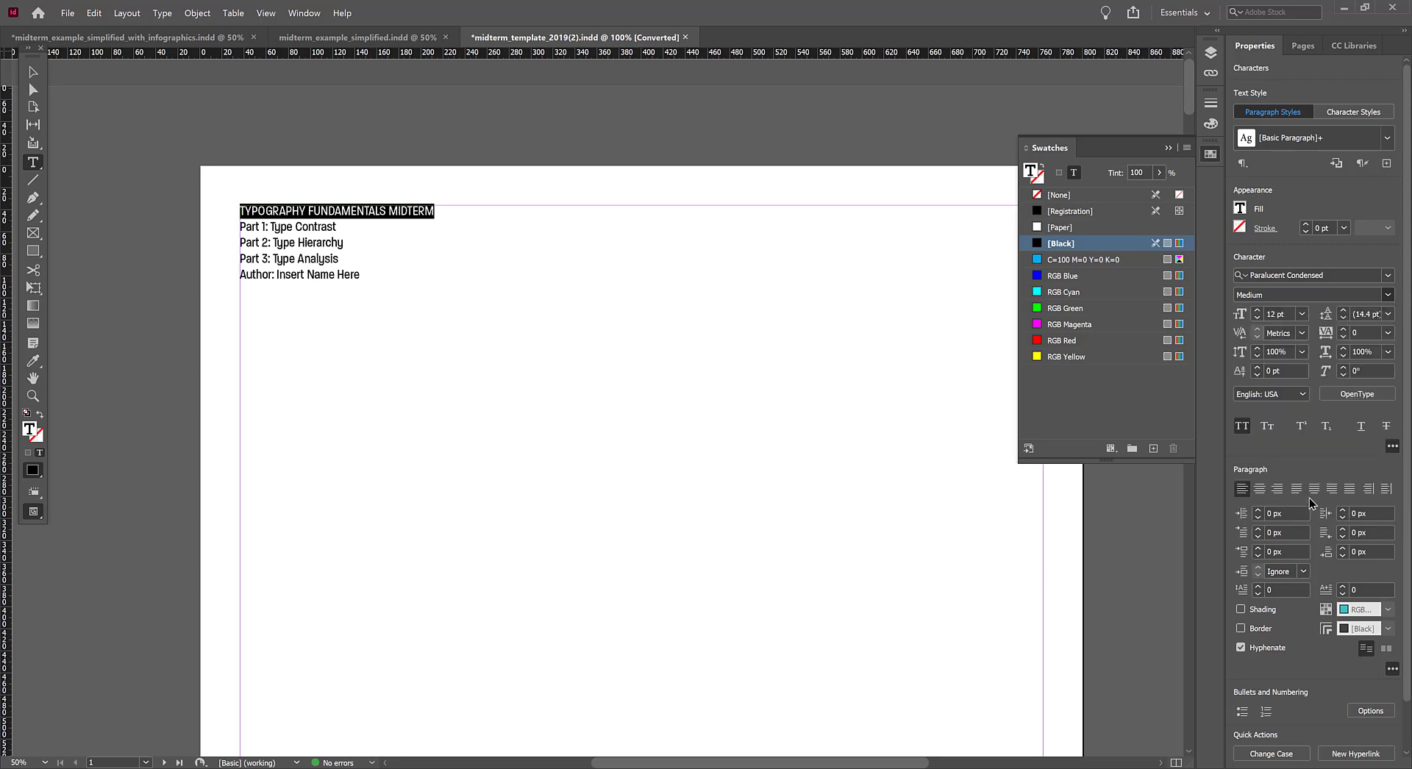
Show hidden characters and split the title with forced line breaks into TYPOGRAPHY, FUNDAMENTALS and MIDTERM, removing the spaces between the words
{"action": "left_click", "coordinate": [308, 209]}
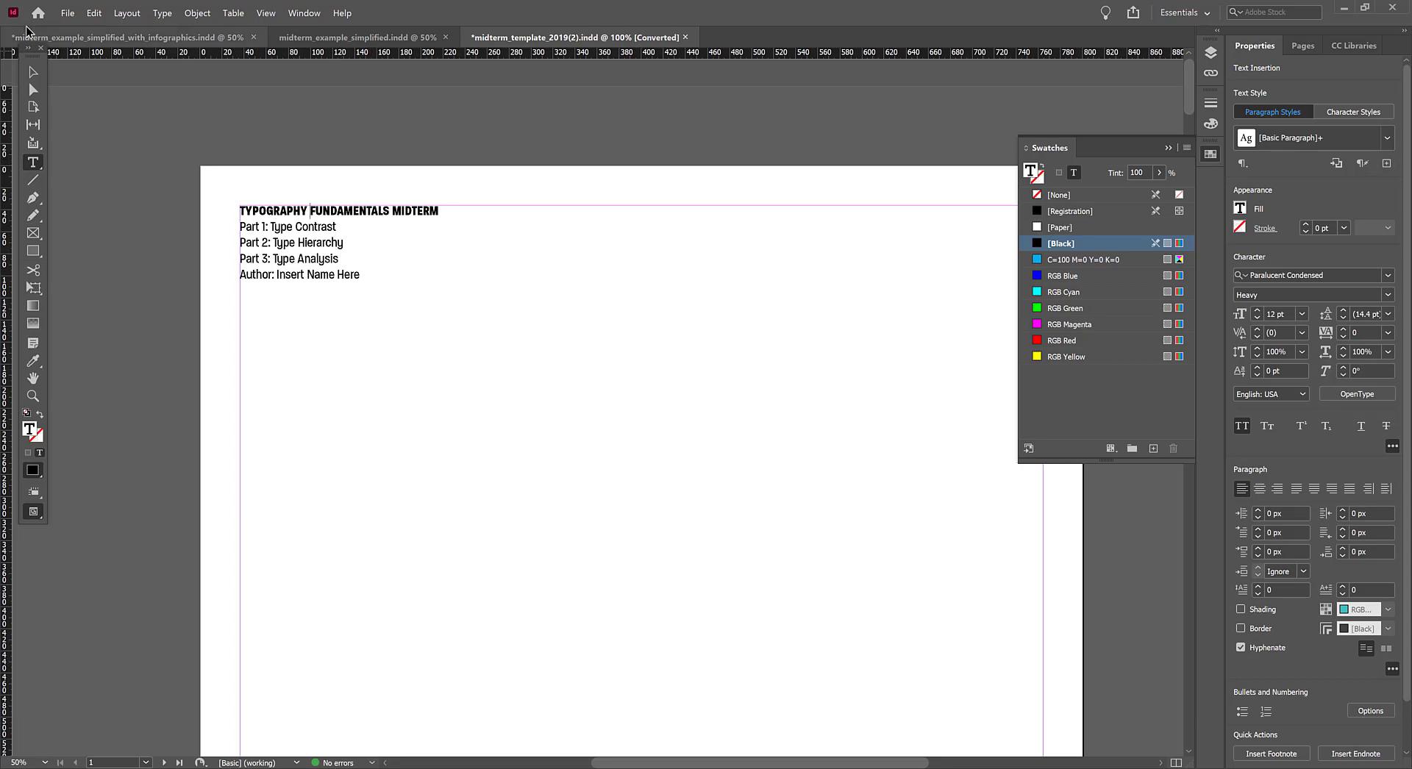
{"action": "left_click", "coordinate": [160, 13]}
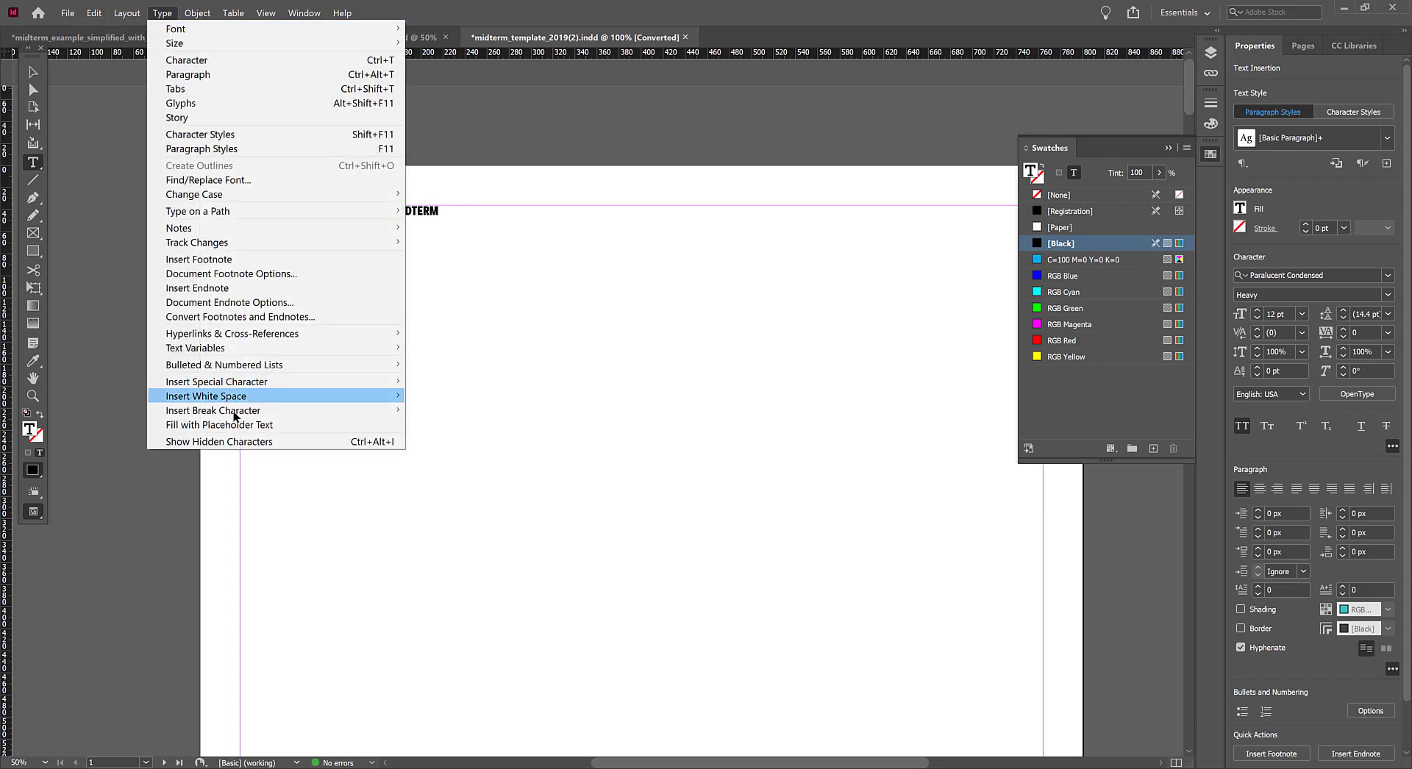
{"action": "left_click", "coordinate": [244, 444]}
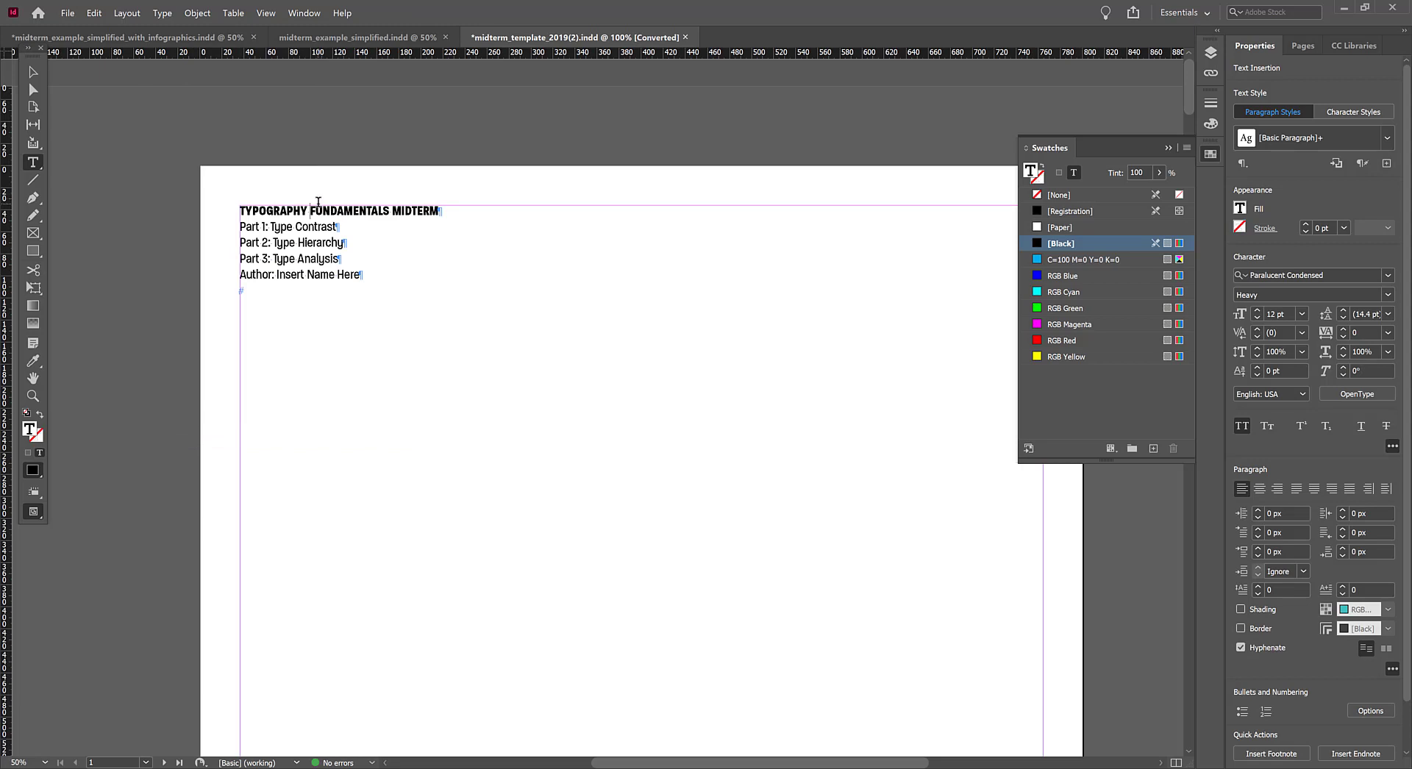
{"action": "key", "text": "BackSpace"}
{"action": "key", "text": "shift+Return"}
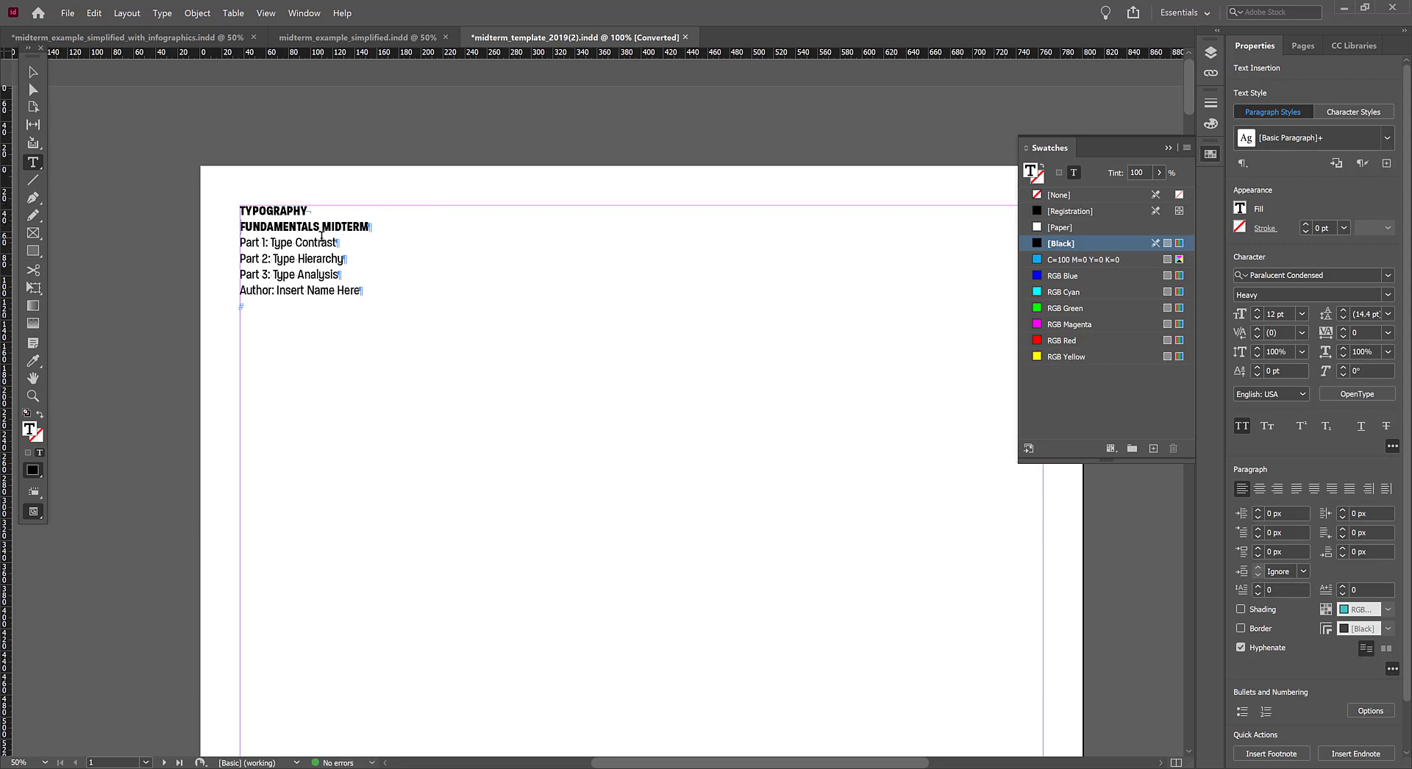
{"action": "key", "text": "BackSpace"}
{"action": "key", "text": "shift+Return"}
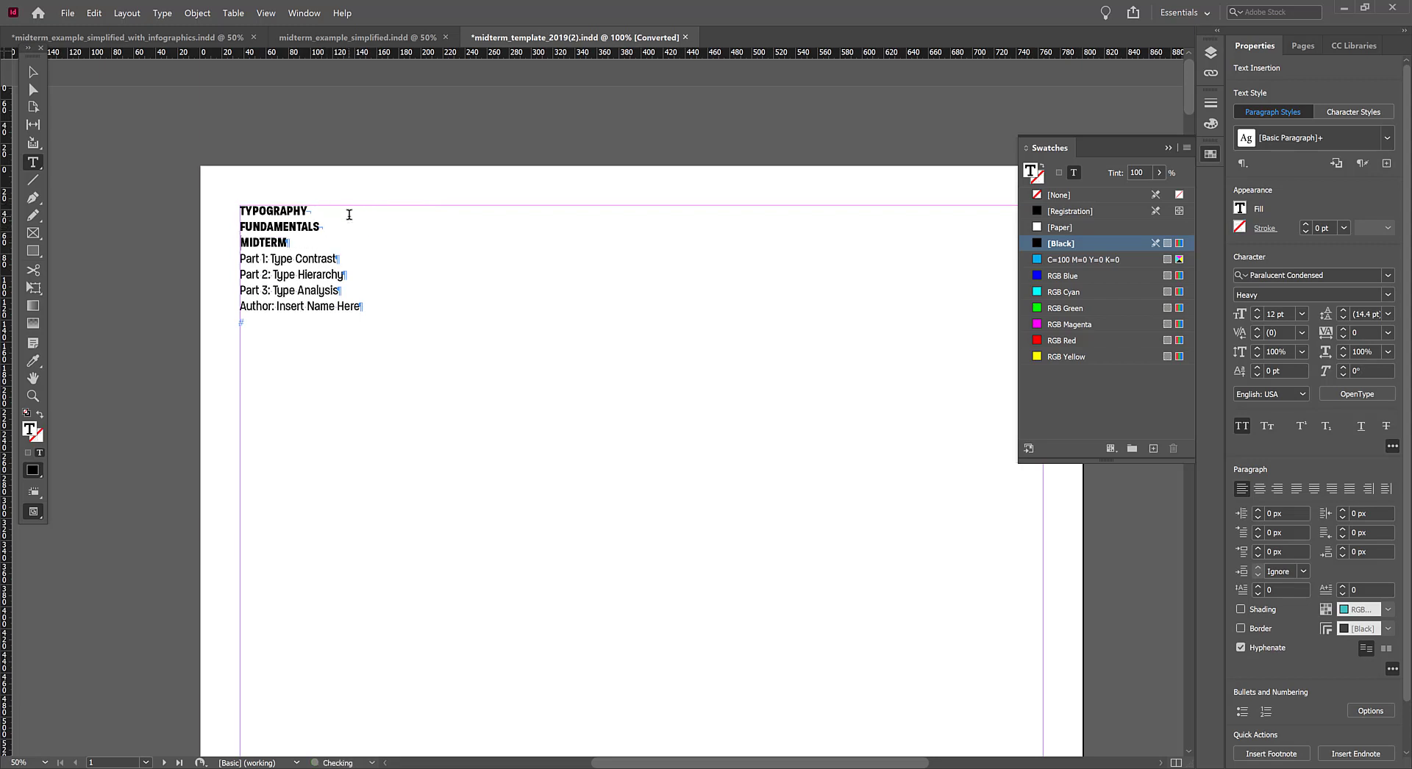
Apply the Heavy font style to the whole three-line title, including its closing paragraph mark
{"action": "left_click", "coordinate": [33, 72]}
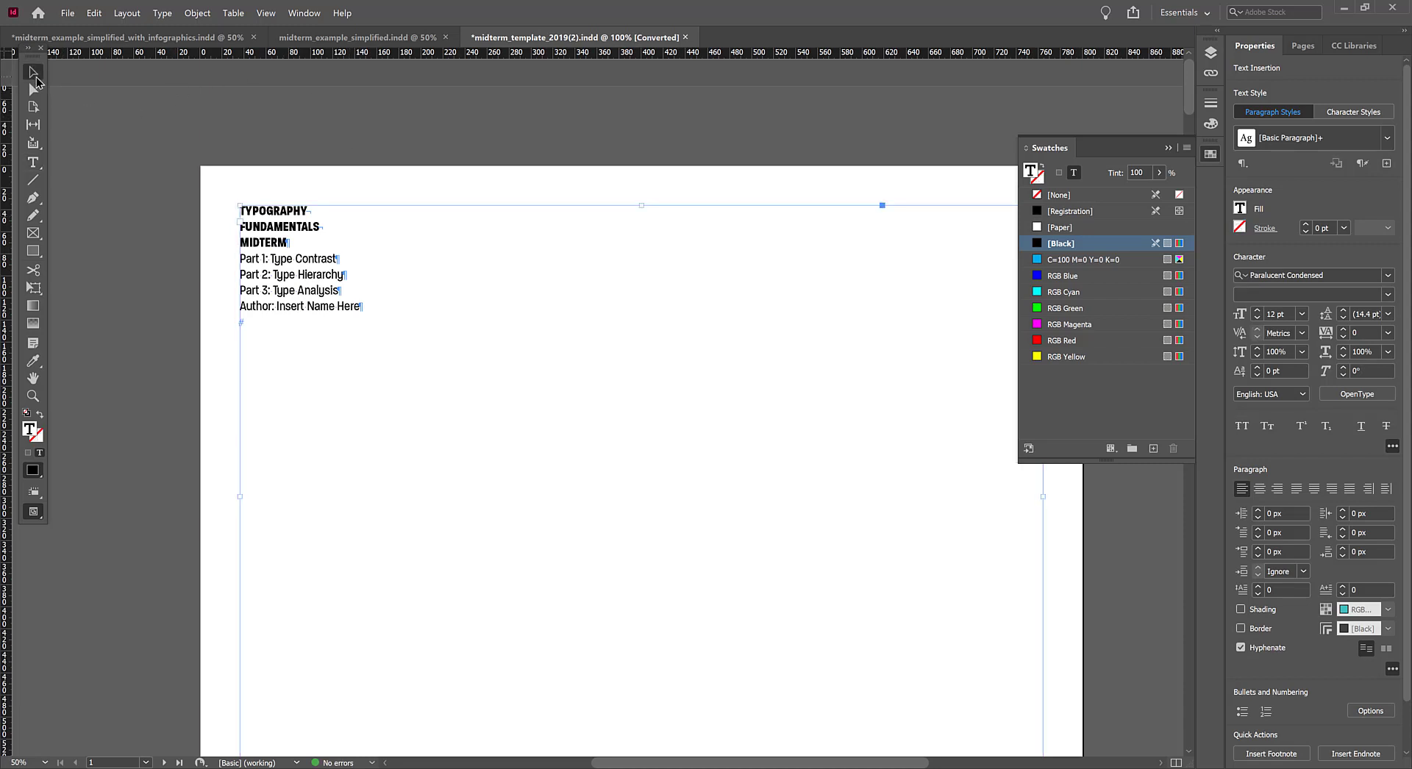
{"action": "key", "text": "ctrl+equal"}
{"action": "key", "text": "ctrl+equal"}
{"action": "left_click_drag", "start_coordinate": [614, 325], "coordinate": [456, 349]}
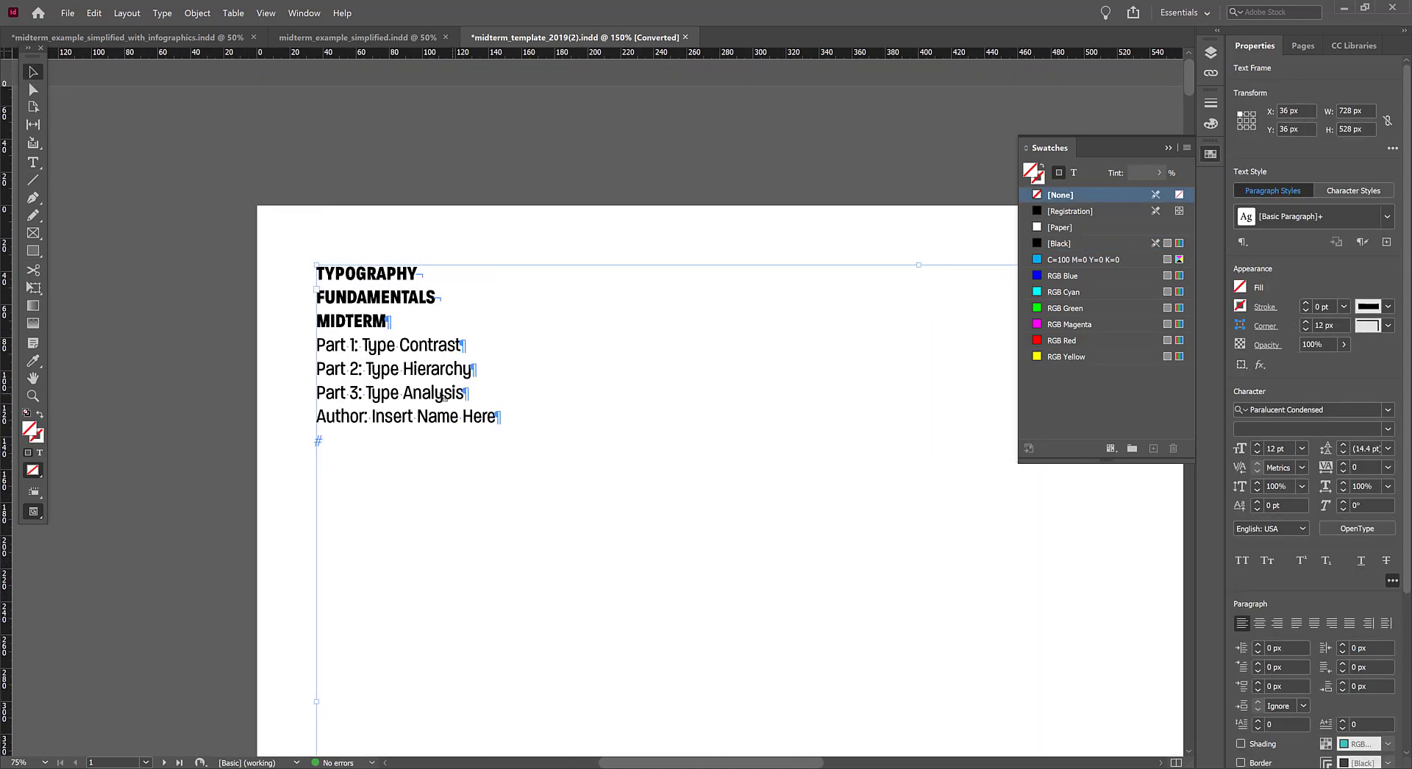
{"action": "double_click", "coordinate": [311, 280]}
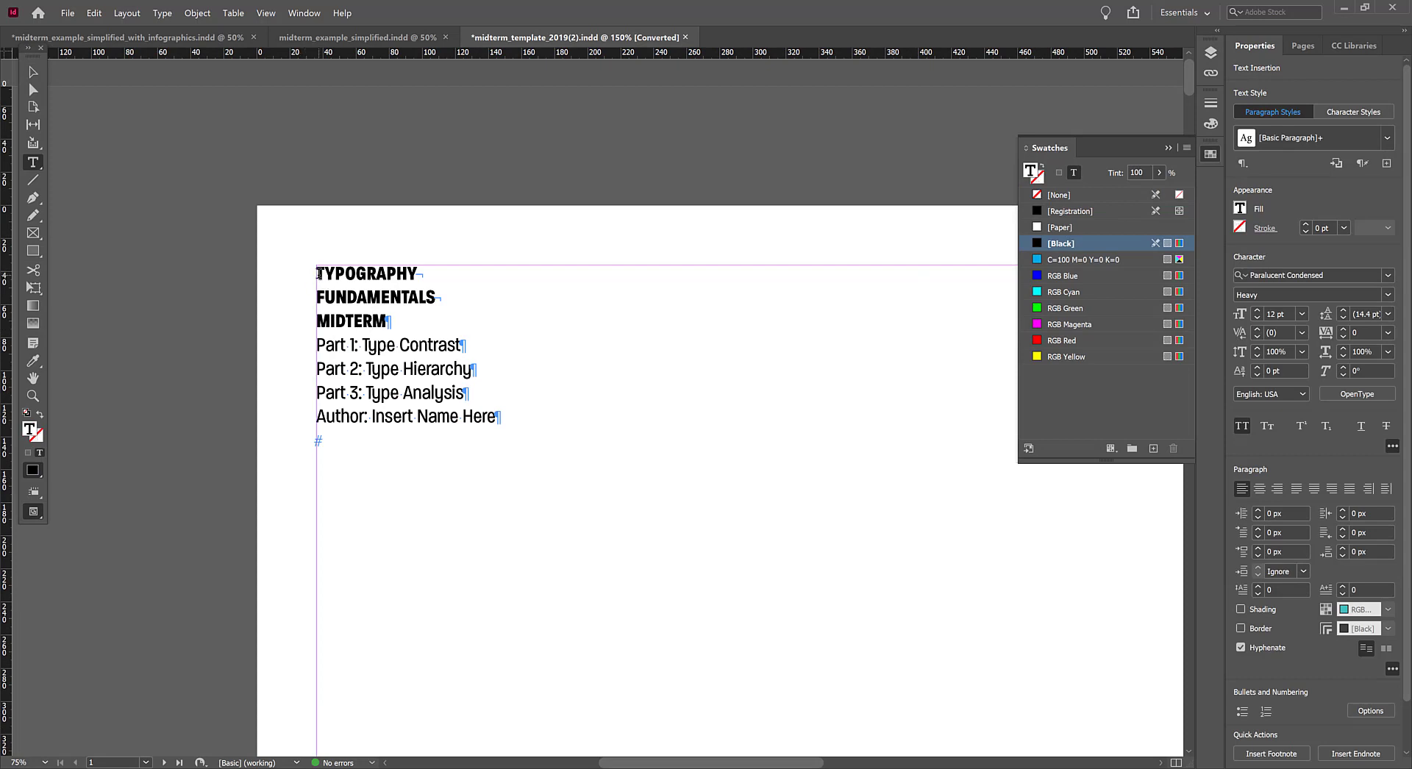
{"action": "left_click_drag", "start_coordinate": [315, 275], "coordinate": [551, 328]}
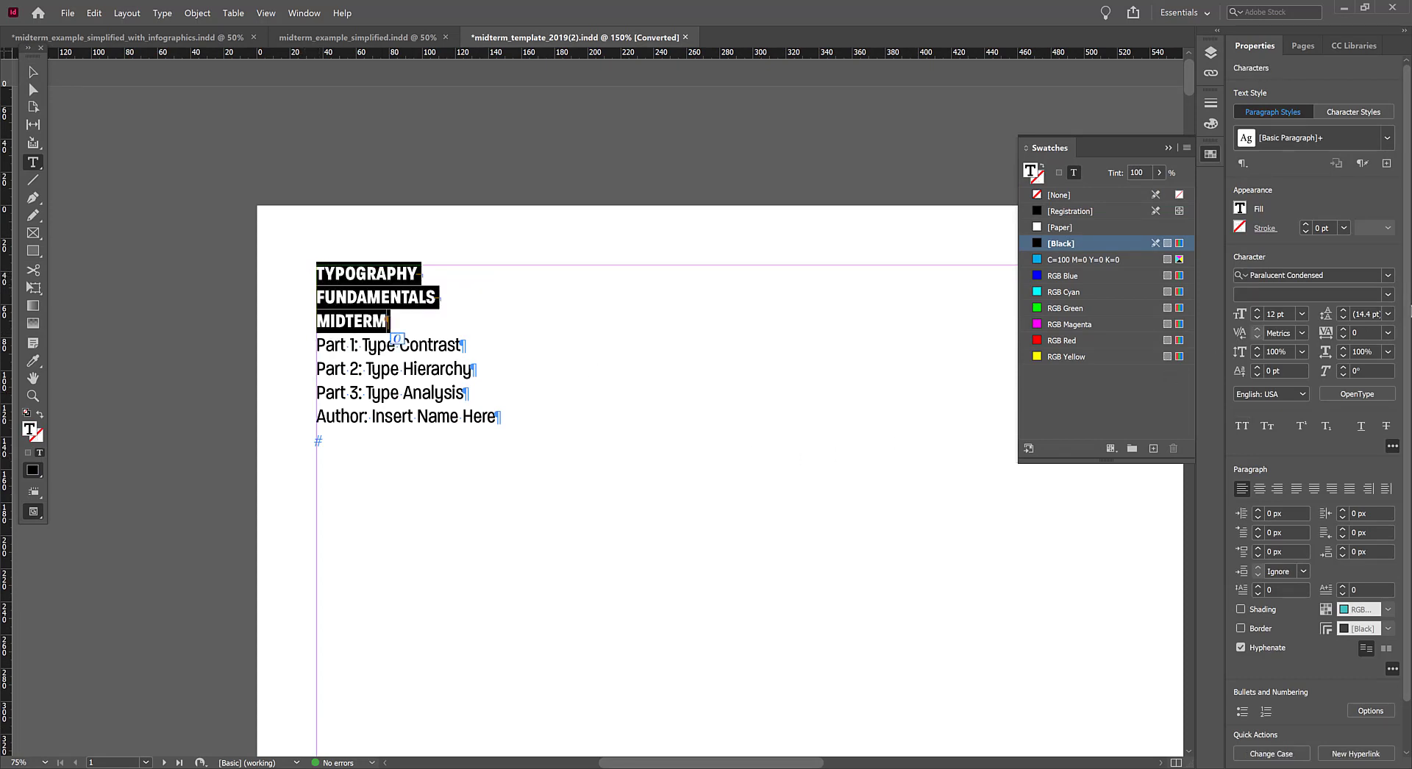
{"action": "left_click", "coordinate": [1388, 294]}
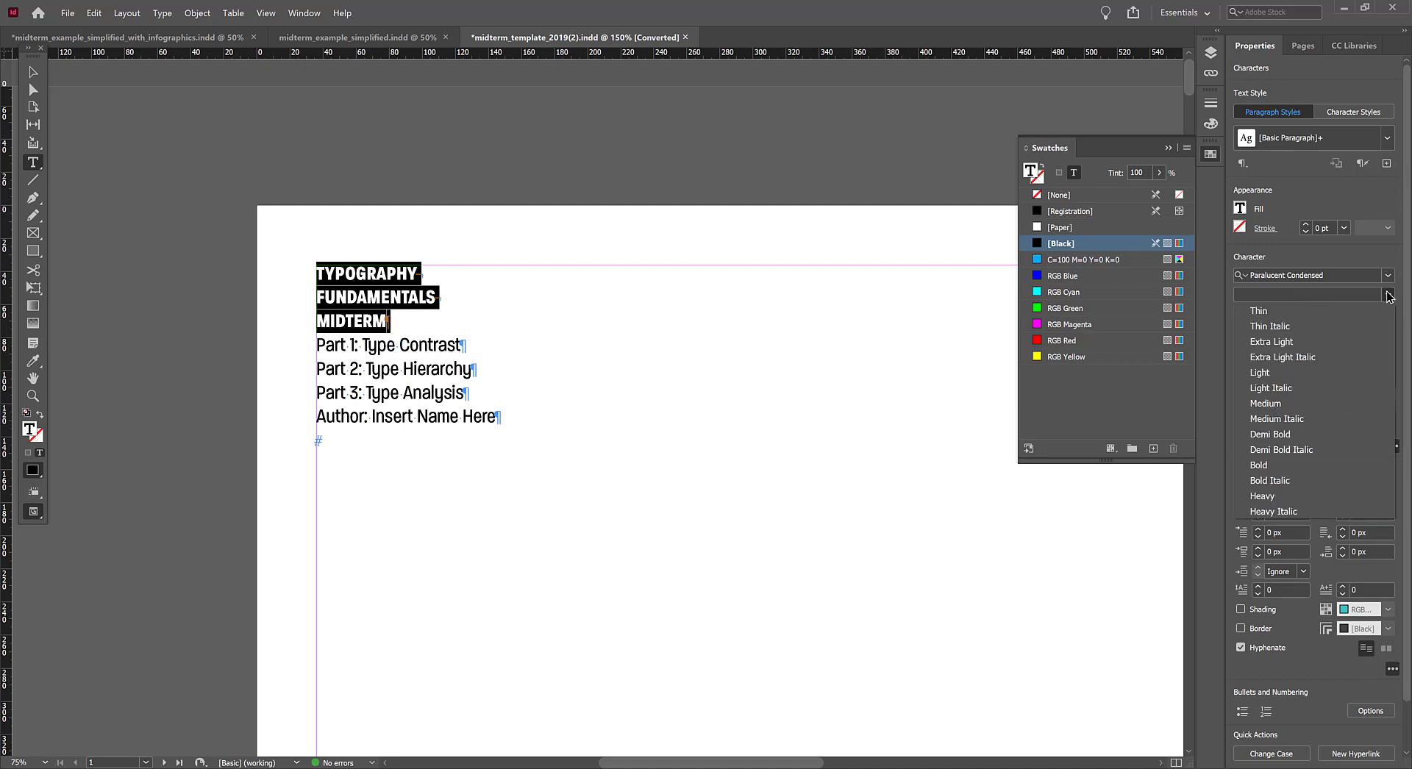
{"action": "left_click", "coordinate": [1301, 495]}
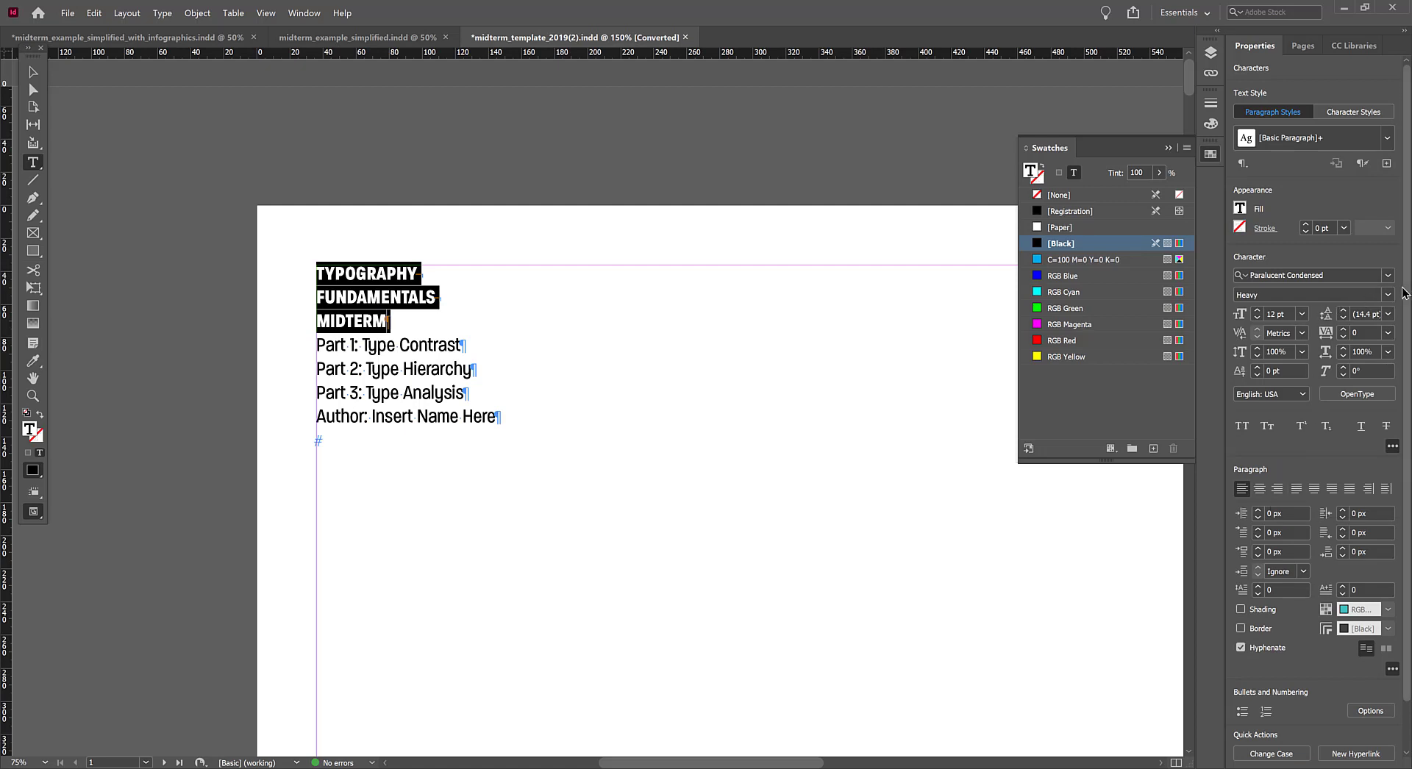
Set the font size of the three-line title to 72 pt
{"action": "left_click", "coordinate": [390, 324]}
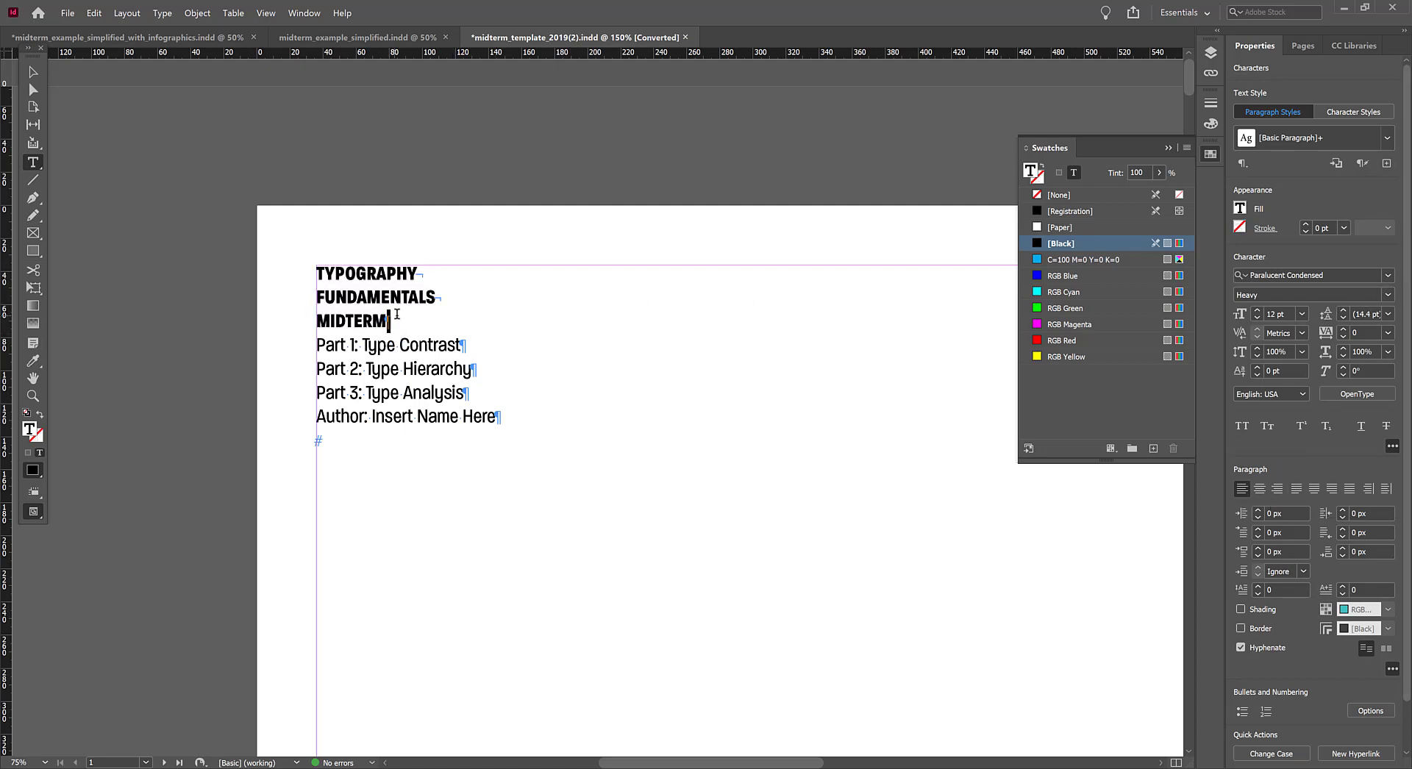
{"action": "left_click_drag", "start_coordinate": [317, 271], "coordinate": [566, 323]}
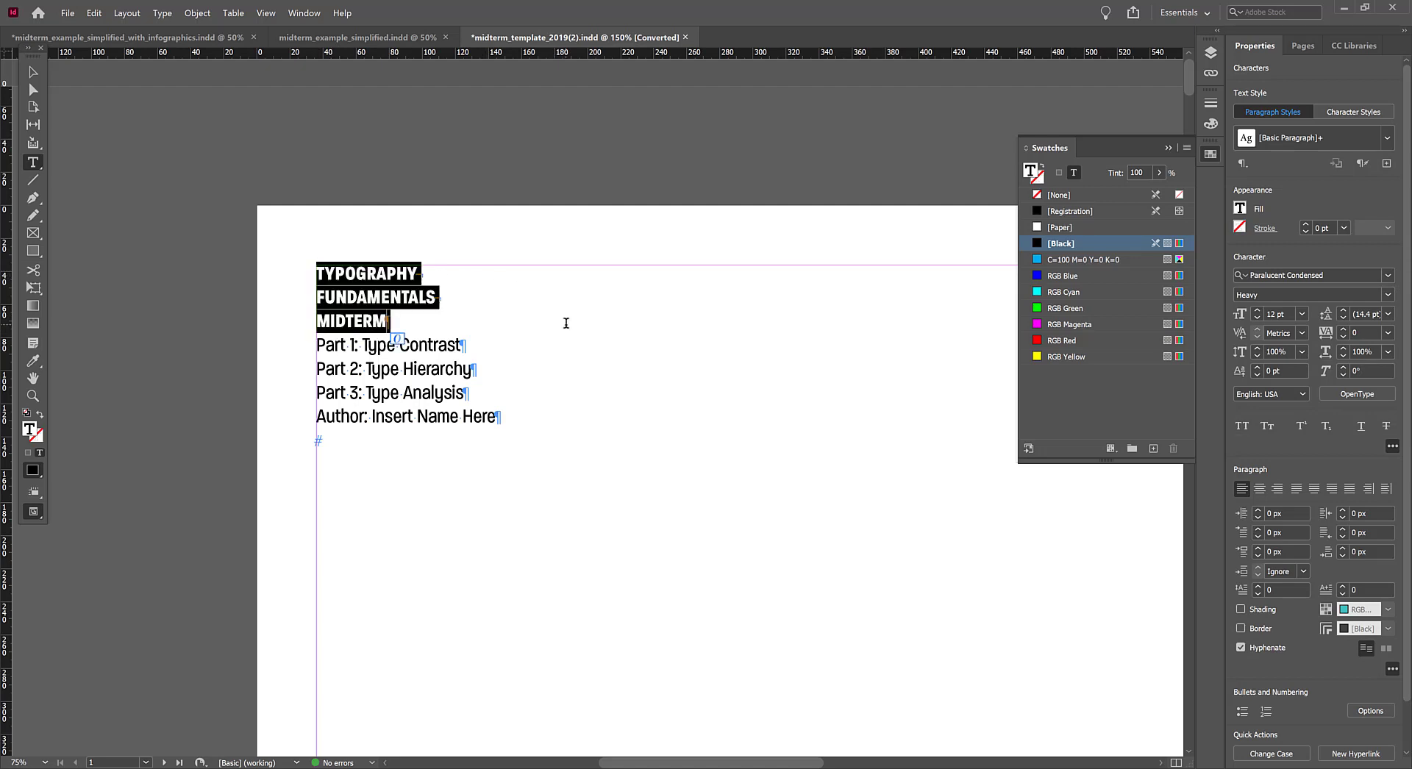
{"action": "left_click", "coordinate": [1302, 314]}
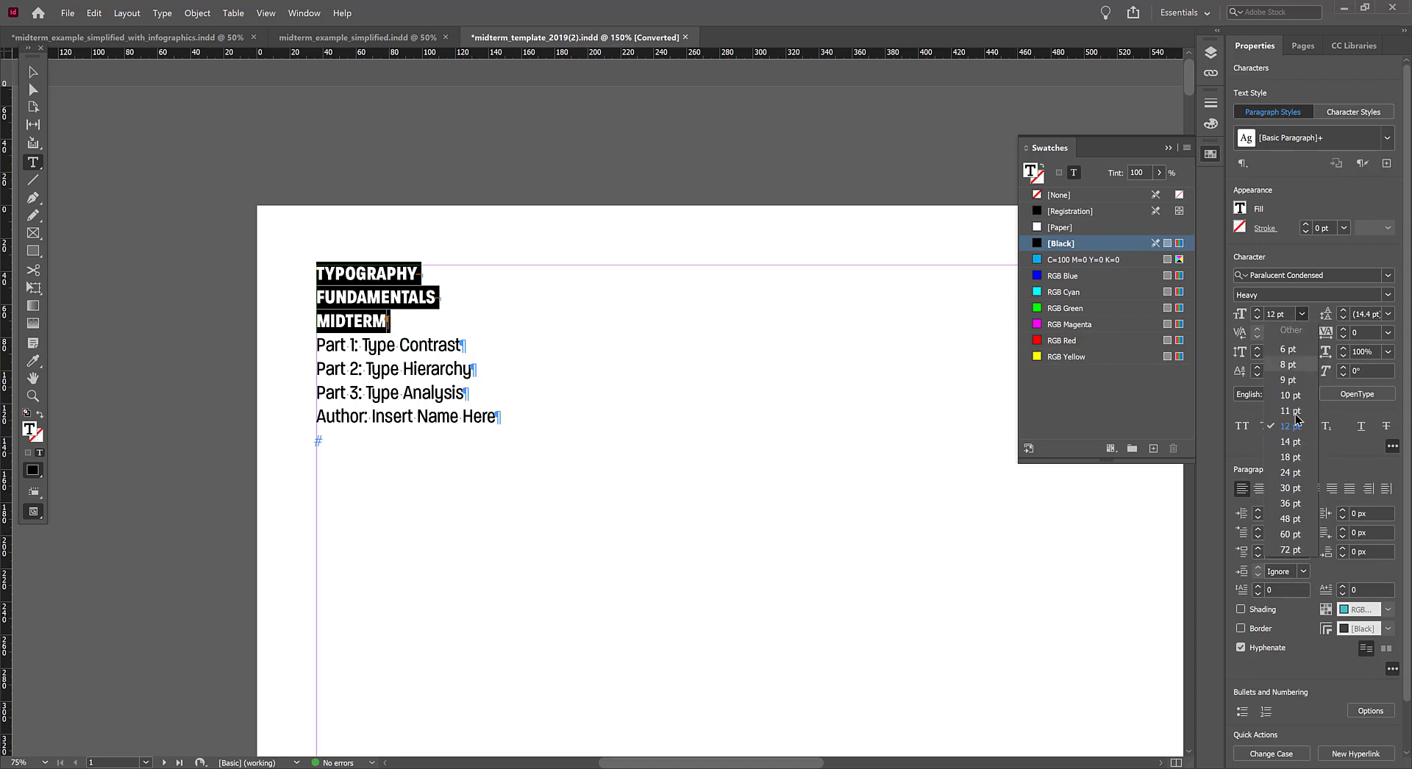
{"action": "left_click", "coordinate": [1301, 550]}
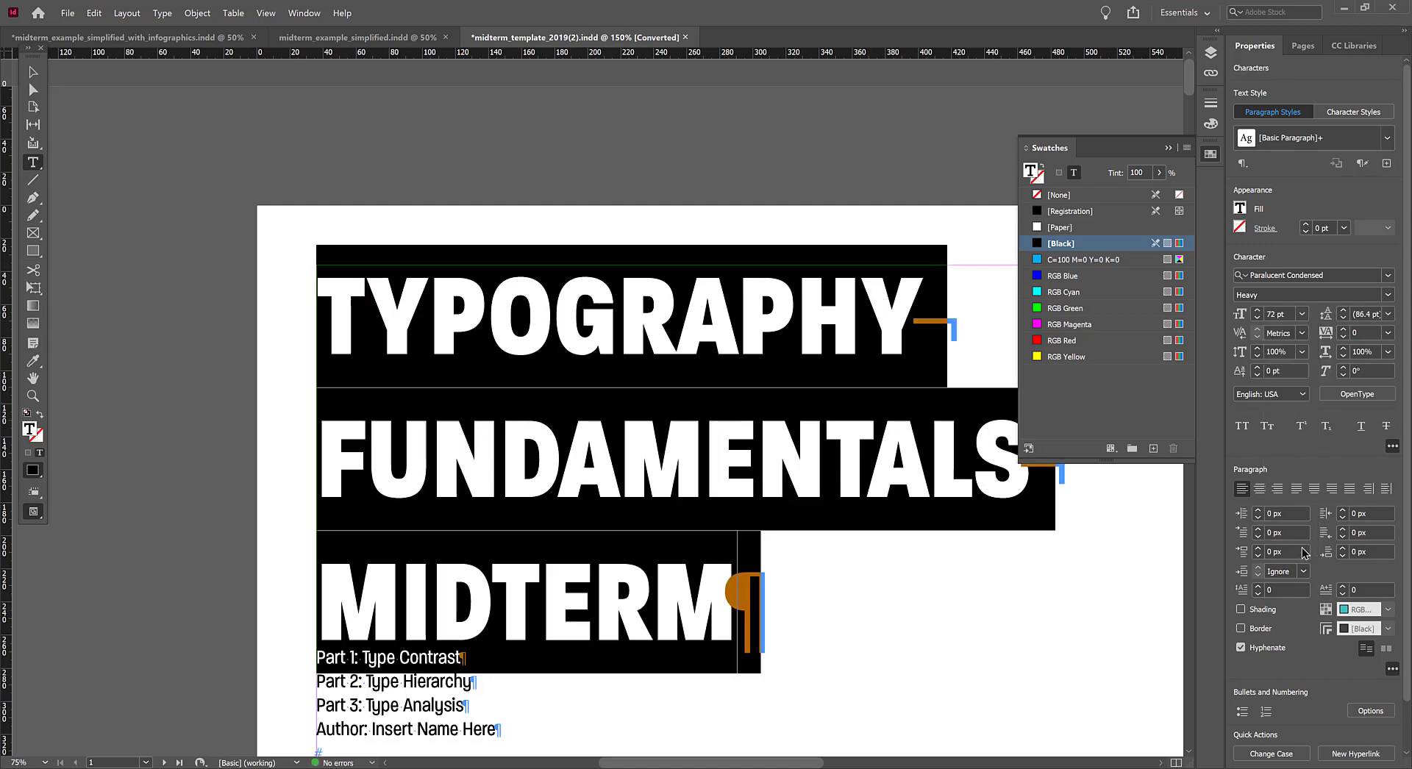
Set the font size of the whole three-line title TYPOGRAPHY FUNDAMENTALS MIDTERM to 100 pt
{"action": "scroll", "coordinate": [718, 439], "scroll_direction": "down", "scroll_amount": 3}
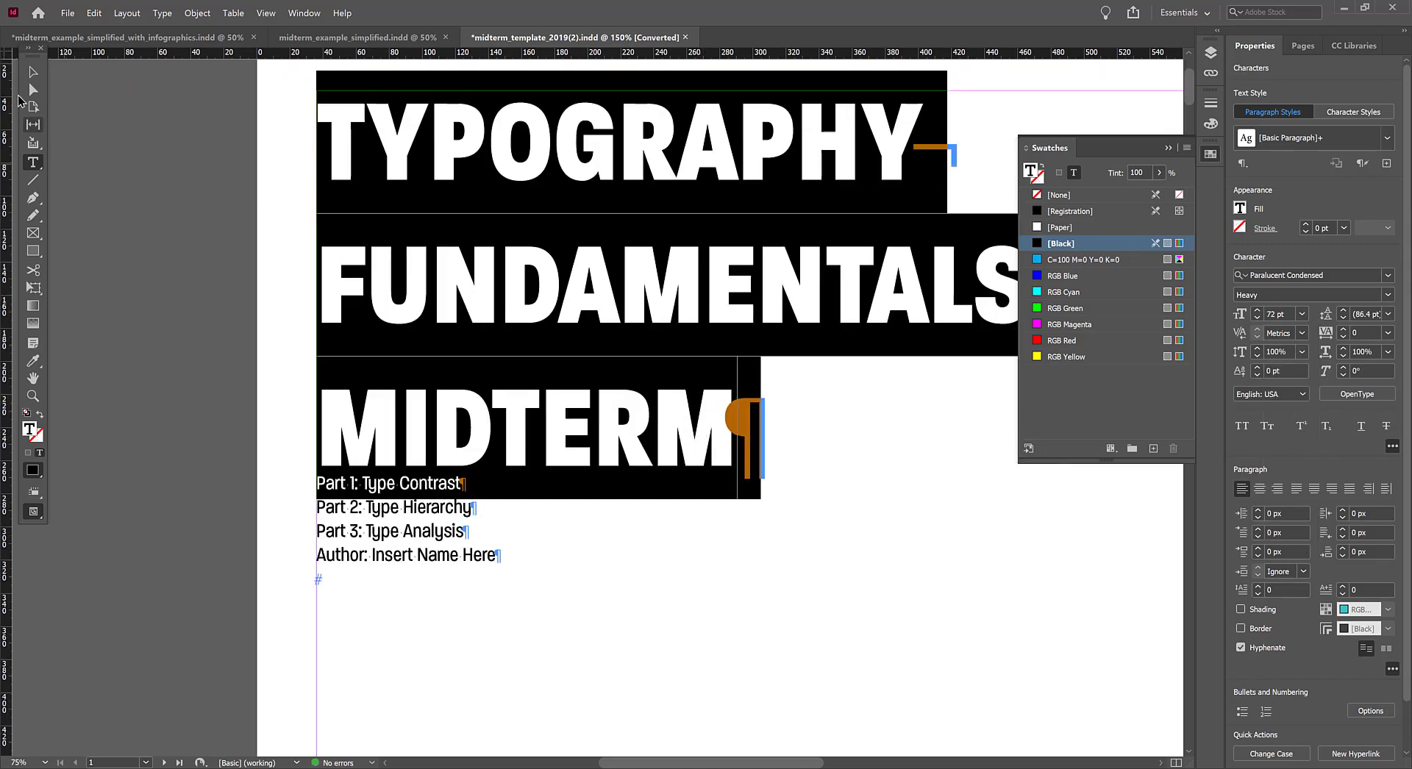
{"action": "left_click", "coordinate": [33, 71]}
{"action": "key", "text": "ctrl+minus"}
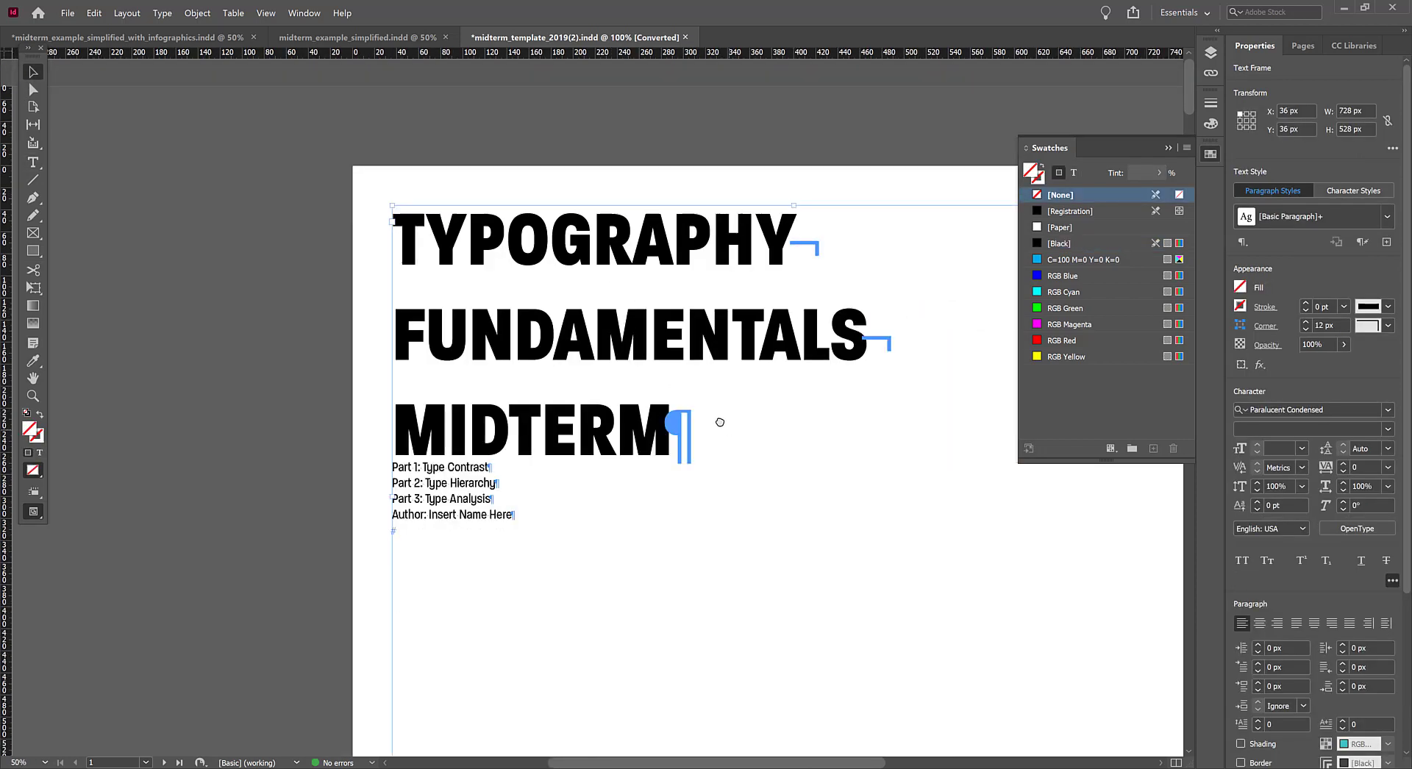
{"action": "left_click_drag", "start_coordinate": [720, 422], "coordinate": [505, 441]}
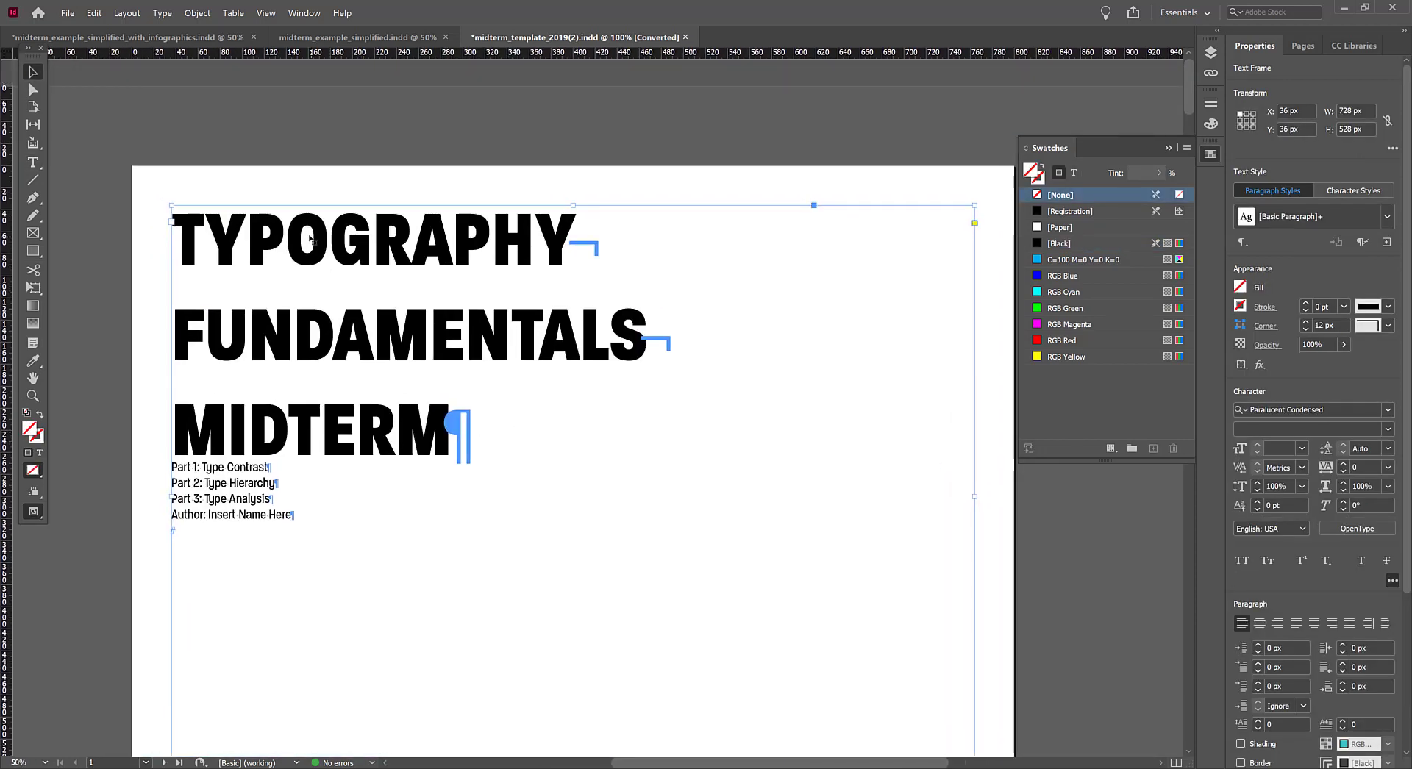
{"action": "double_click", "coordinate": [207, 243]}
{"action": "triple_click", "coordinate": [206, 243]}
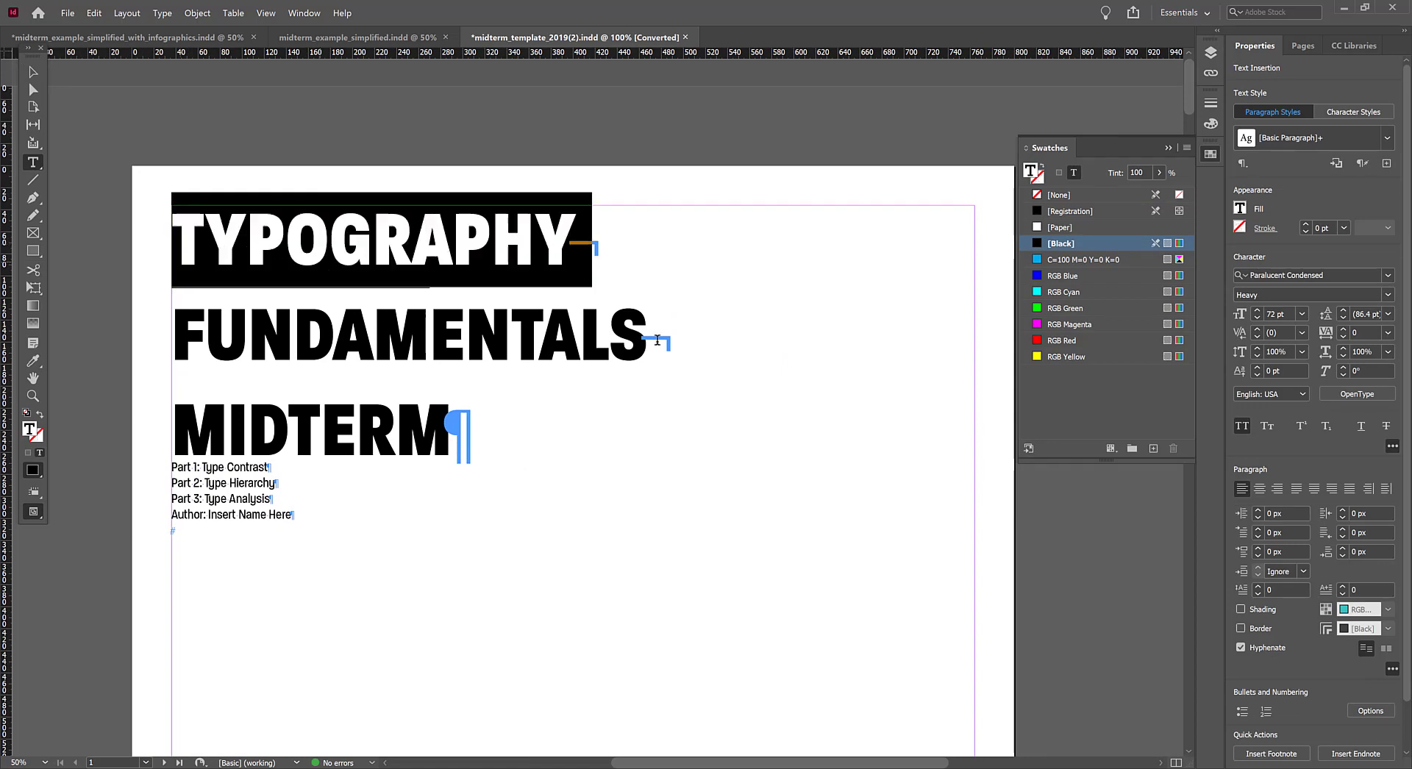
{"action": "left_click_drag", "start_coordinate": [657, 340], "coordinate": [773, 460]}
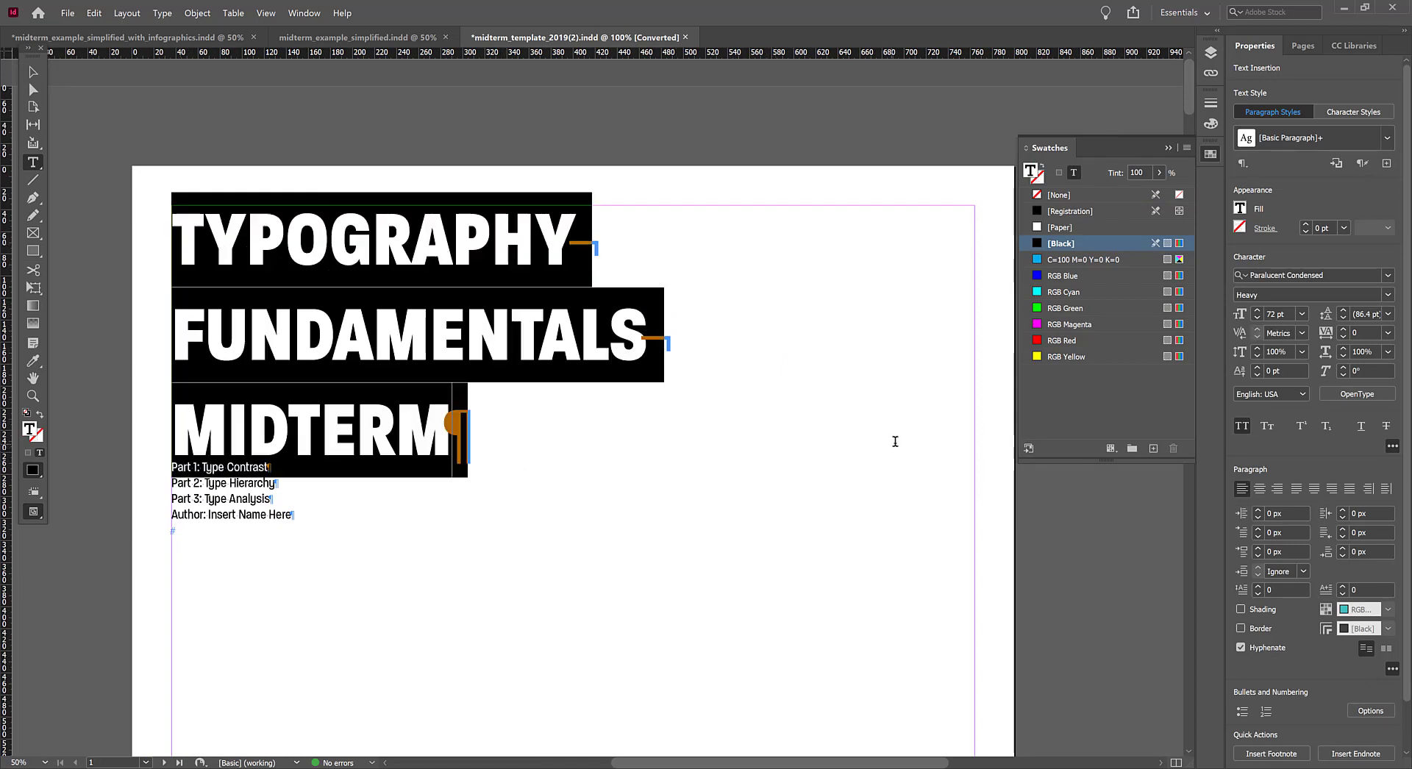
{"action": "left_click_drag", "start_coordinate": [895, 441], "coordinate": [762, 411]}
{"action": "left_click", "coordinate": [1352, 332]}
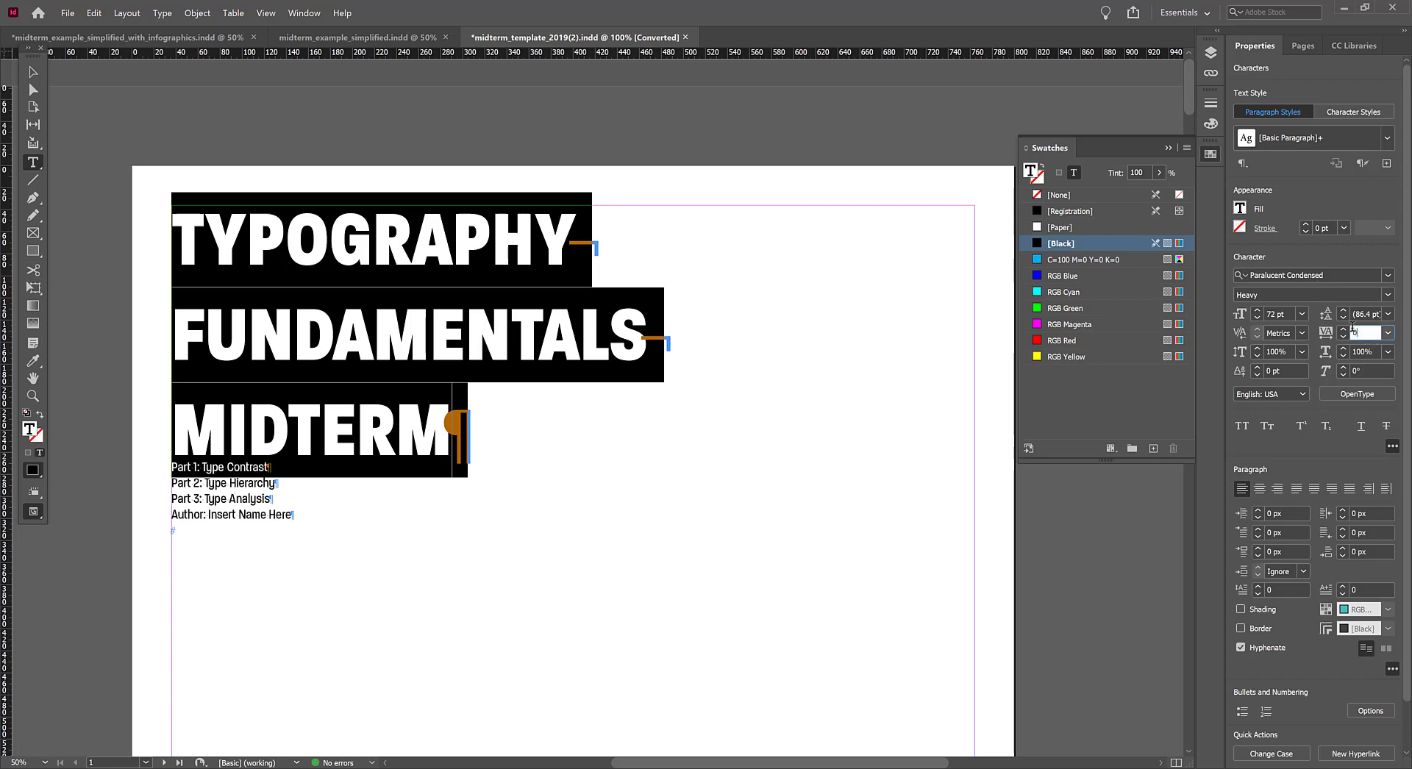
{"action": "left_click_drag", "start_coordinate": [1295, 314], "coordinate": [1234, 317]}
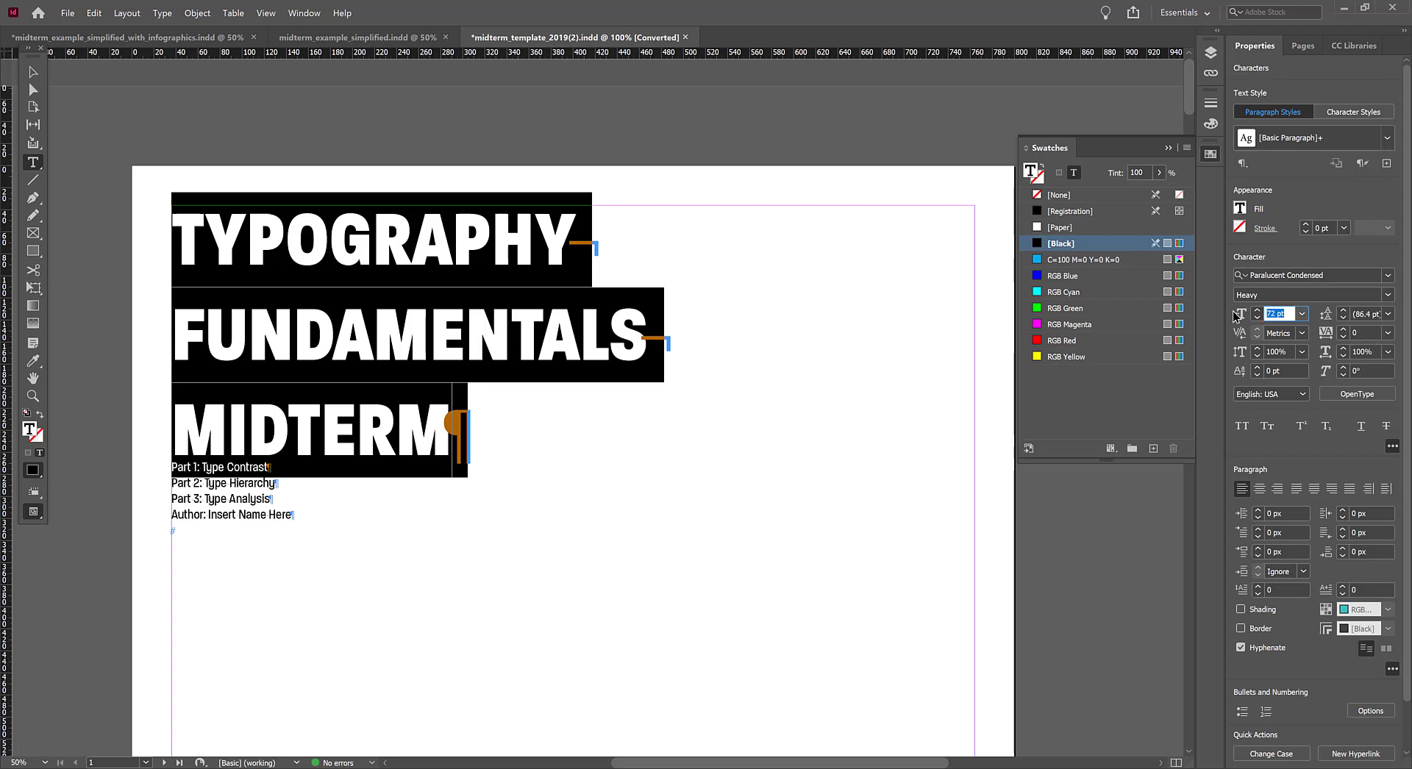
{"action": "type", "text": "100"}
{"action": "key", "text": "Return"}
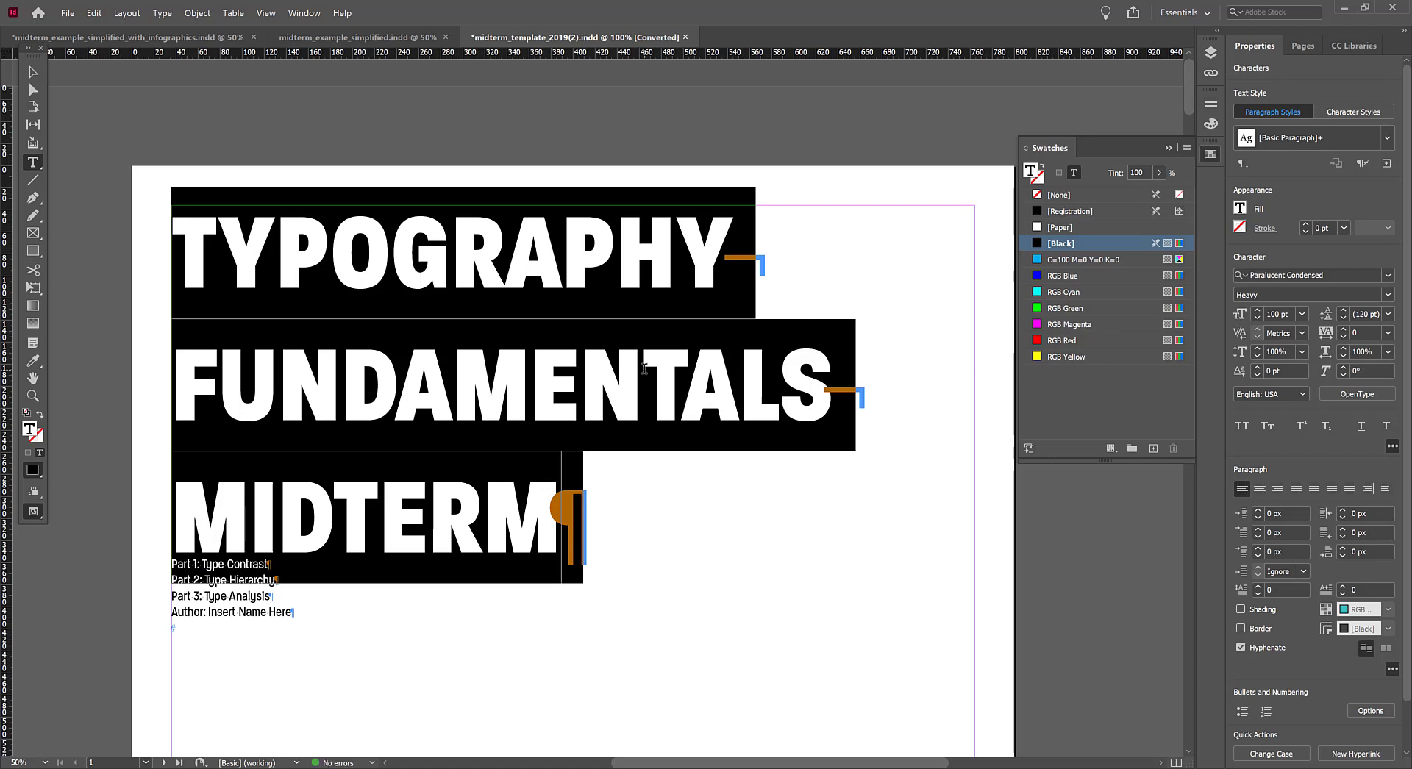
{"action": "left_click", "coordinate": [583, 438]}
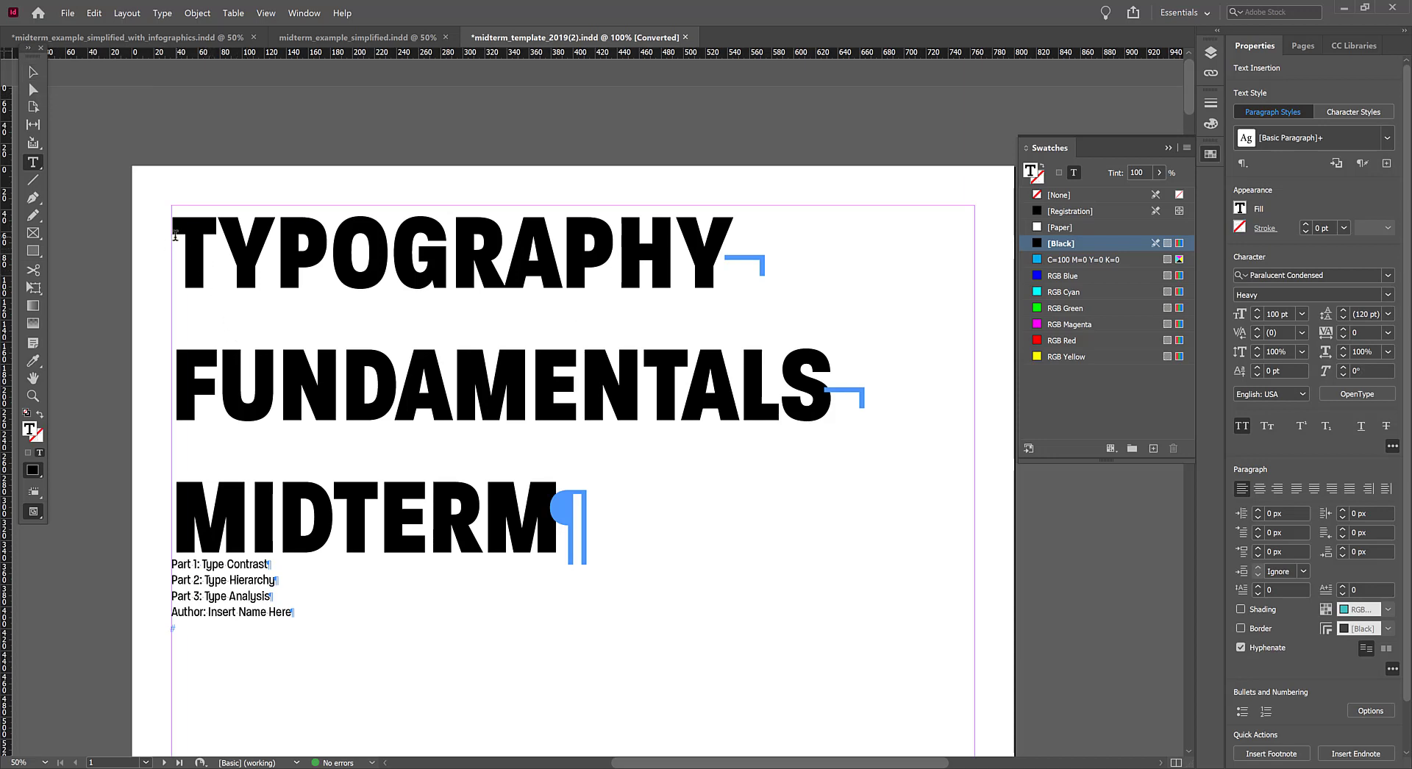
Tighten the leading of the three-line title to 78 pt
{"action": "left_click_drag", "start_coordinate": [172, 237], "coordinate": [924, 506]}
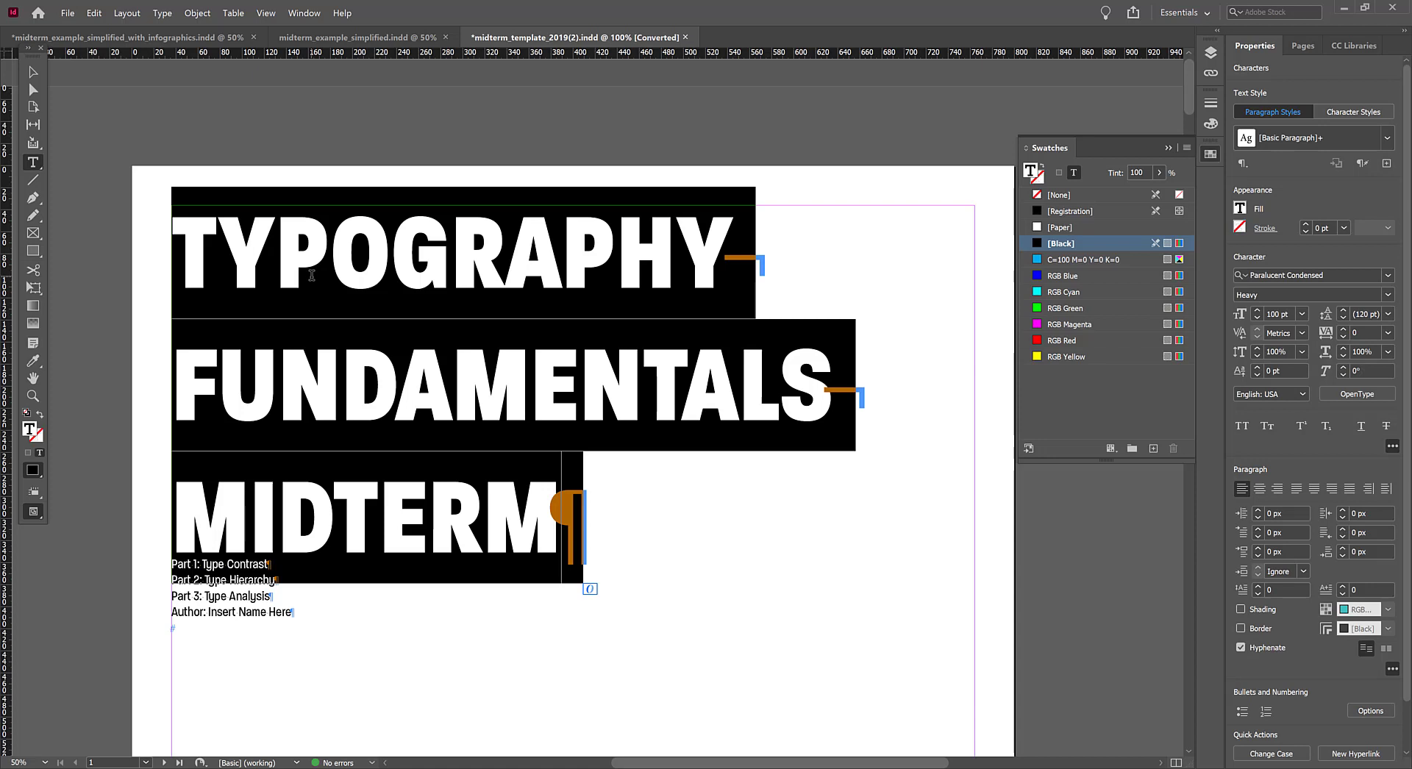
{"action": "left_click", "coordinate": [1345, 320]}
{"action": "left_click", "coordinate": [1346, 321]}
{"action": "left_click", "coordinate": [1345, 320]}
{"action": "left_click", "coordinate": [1346, 321]}
{"action": "left_click", "coordinate": [1345, 320]}
{"action": "left_click", "coordinate": [1345, 321]}
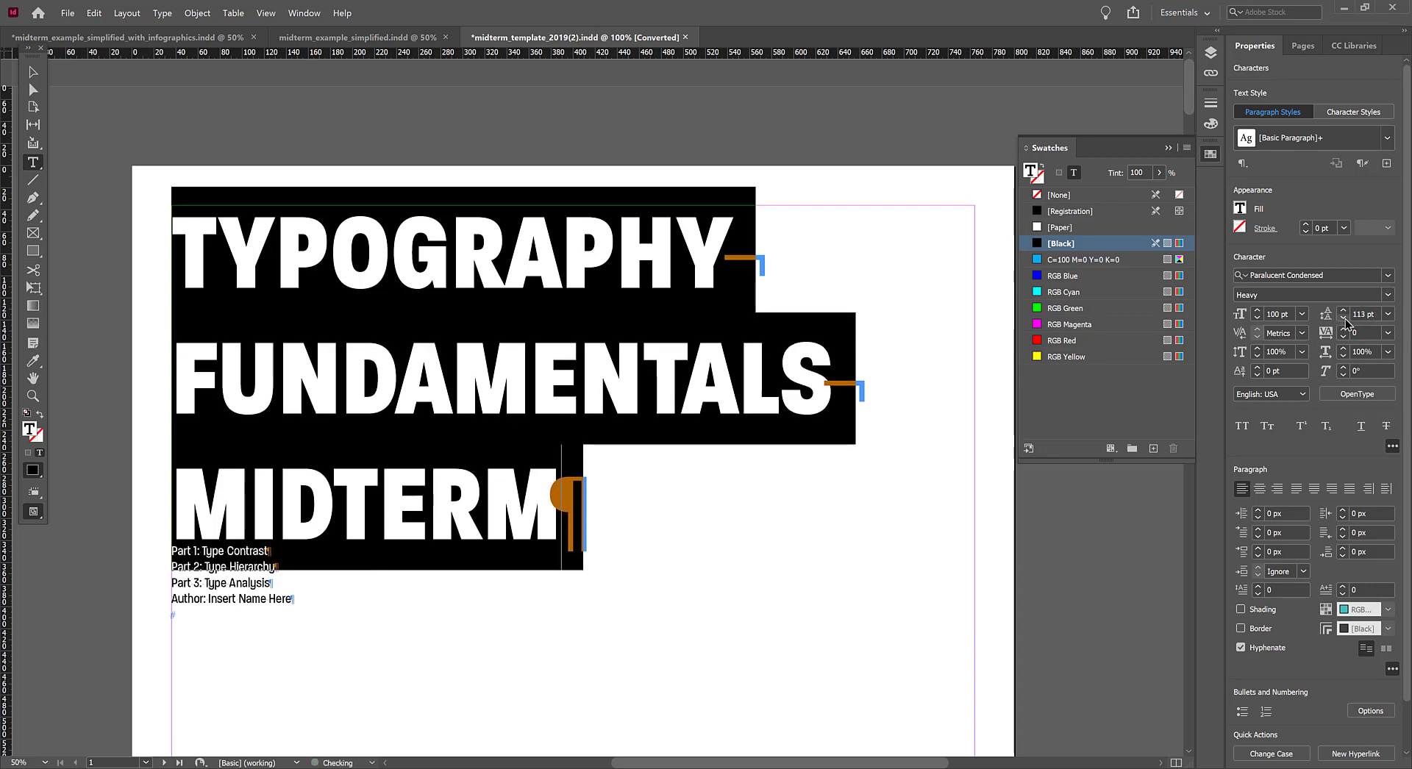
{"action": "left_click", "coordinate": [1345, 320]}
{"action": "left_click", "coordinate": [1345, 321]}
{"action": "left_click", "coordinate": [1345, 321]}
{"action": "left_click", "coordinate": [1345, 321]}
{"action": "left_click", "coordinate": [1345, 321]}
{"action": "left_click", "coordinate": [1345, 320]}
{"action": "left_click", "coordinate": [1345, 320]}
{"action": "left_click", "coordinate": [1346, 320]}
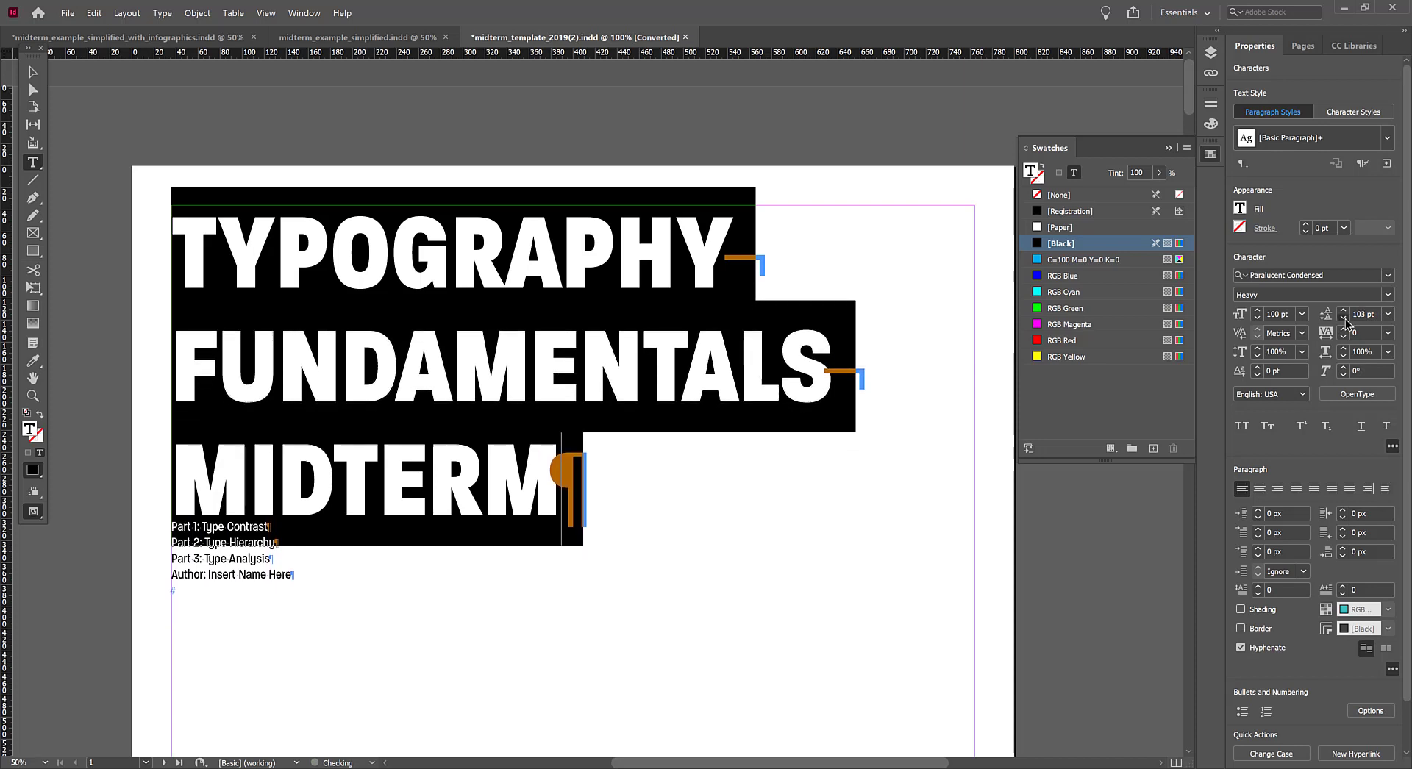
{"action": "left_click", "coordinate": [1346, 321]}
{"action": "left_click", "coordinate": [1345, 321]}
{"action": "left_click", "coordinate": [1346, 321]}
{"action": "left_click", "coordinate": [1345, 321]}
{"action": "left_click", "coordinate": [1346, 321]}
{"action": "left_click", "coordinate": [1346, 321]}
{"action": "left_click", "coordinate": [1346, 322]}
{"action": "left_click", "coordinate": [1346, 321]}
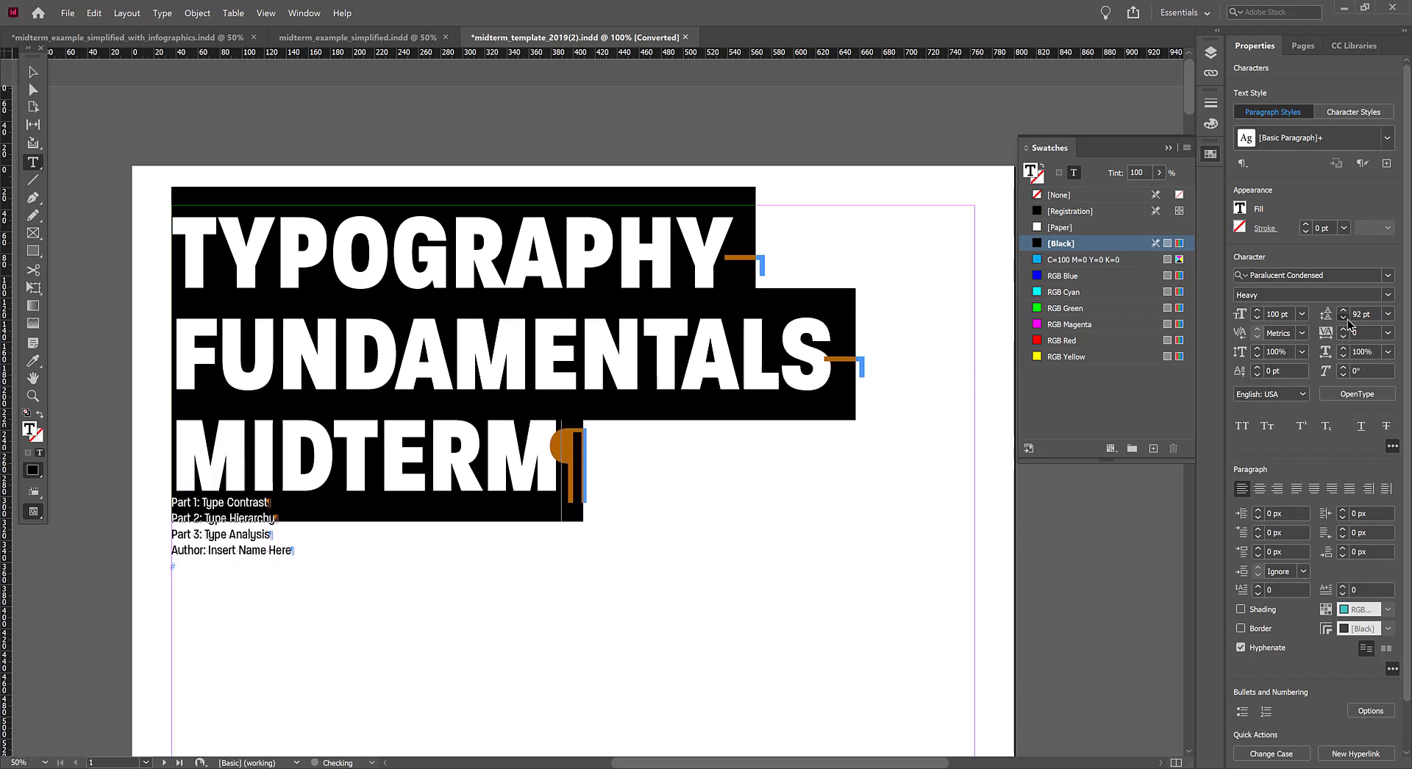
{"action": "left_click", "coordinate": [1346, 322]}
{"action": "left_click", "coordinate": [1346, 321]}
{"action": "left_click", "coordinate": [1346, 322]}
{"action": "left_click", "coordinate": [1346, 321]}
{"action": "left_click", "coordinate": [1346, 321]}
{"action": "left_click", "coordinate": [1346, 322]}
{"action": "left_click", "coordinate": [1346, 321]}
{"action": "left_click", "coordinate": [1346, 321]}
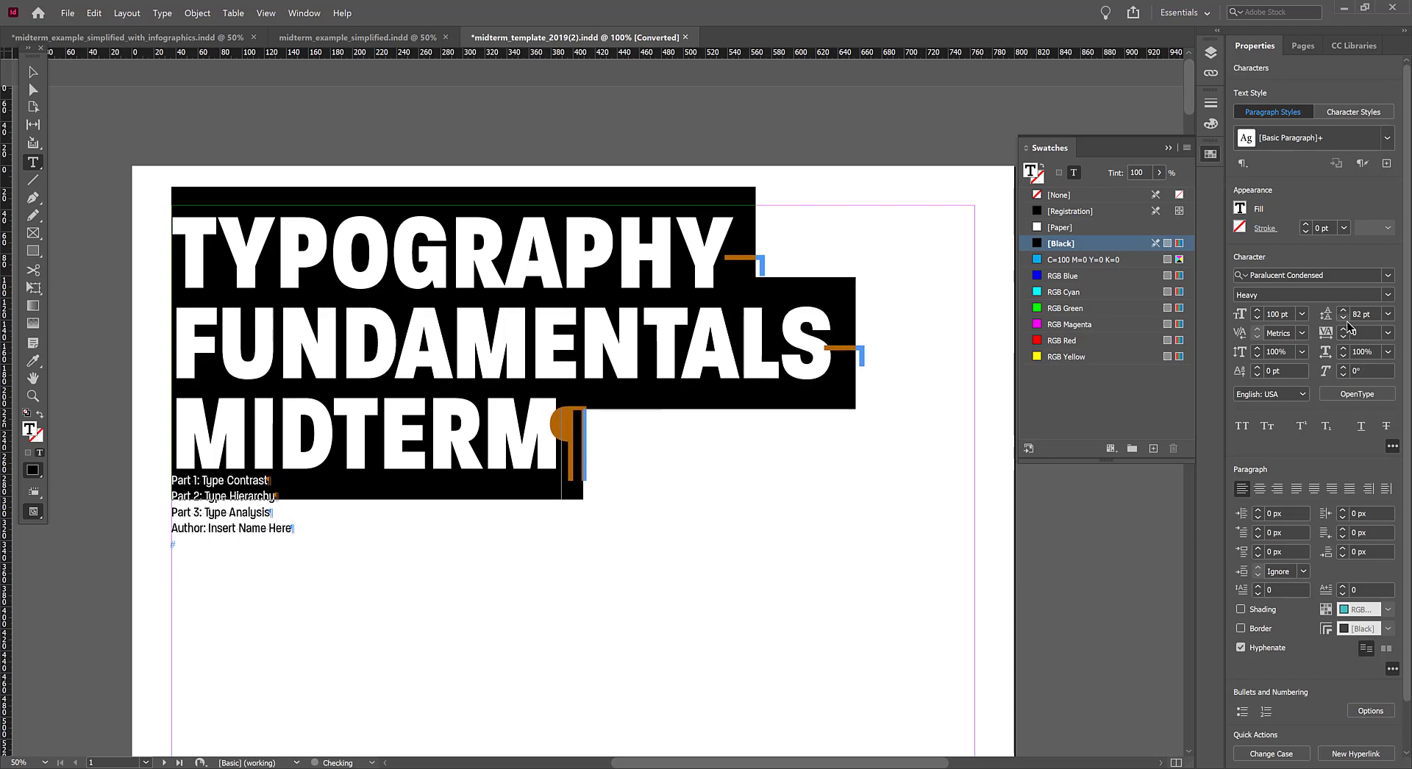
{"action": "left_click", "coordinate": [1346, 321]}
{"action": "left_click", "coordinate": [1346, 322]}
{"action": "left_click", "coordinate": [1346, 321]}
{"action": "left_click", "coordinate": [1346, 321]}
{"action": "left_click", "coordinate": [1346, 321]}
{"action": "left_click", "coordinate": [1346, 322]}
{"action": "left_click", "coordinate": [1346, 321]}
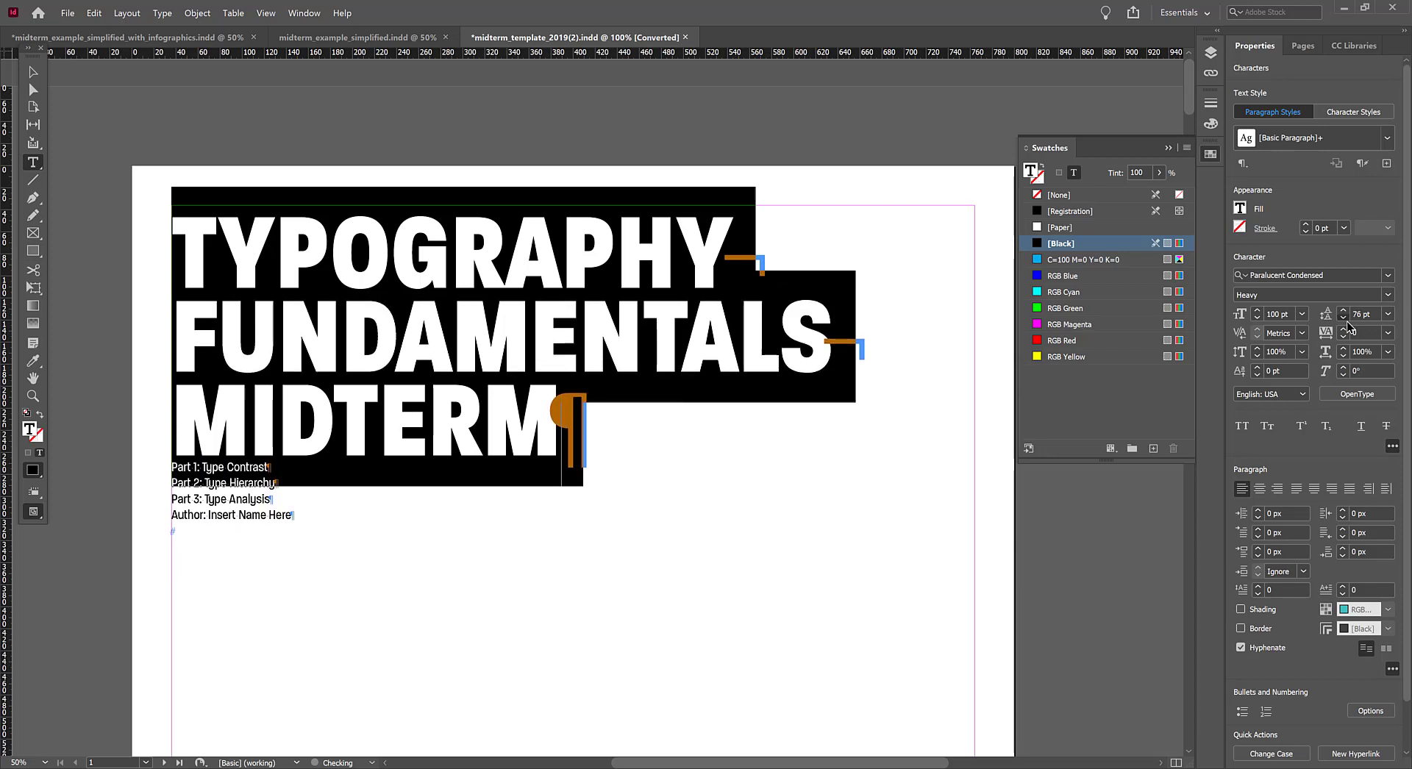
{"action": "left_click", "coordinate": [1346, 321]}
{"action": "left_click", "coordinate": [1347, 310]}
{"action": "left_click", "coordinate": [1346, 310]}
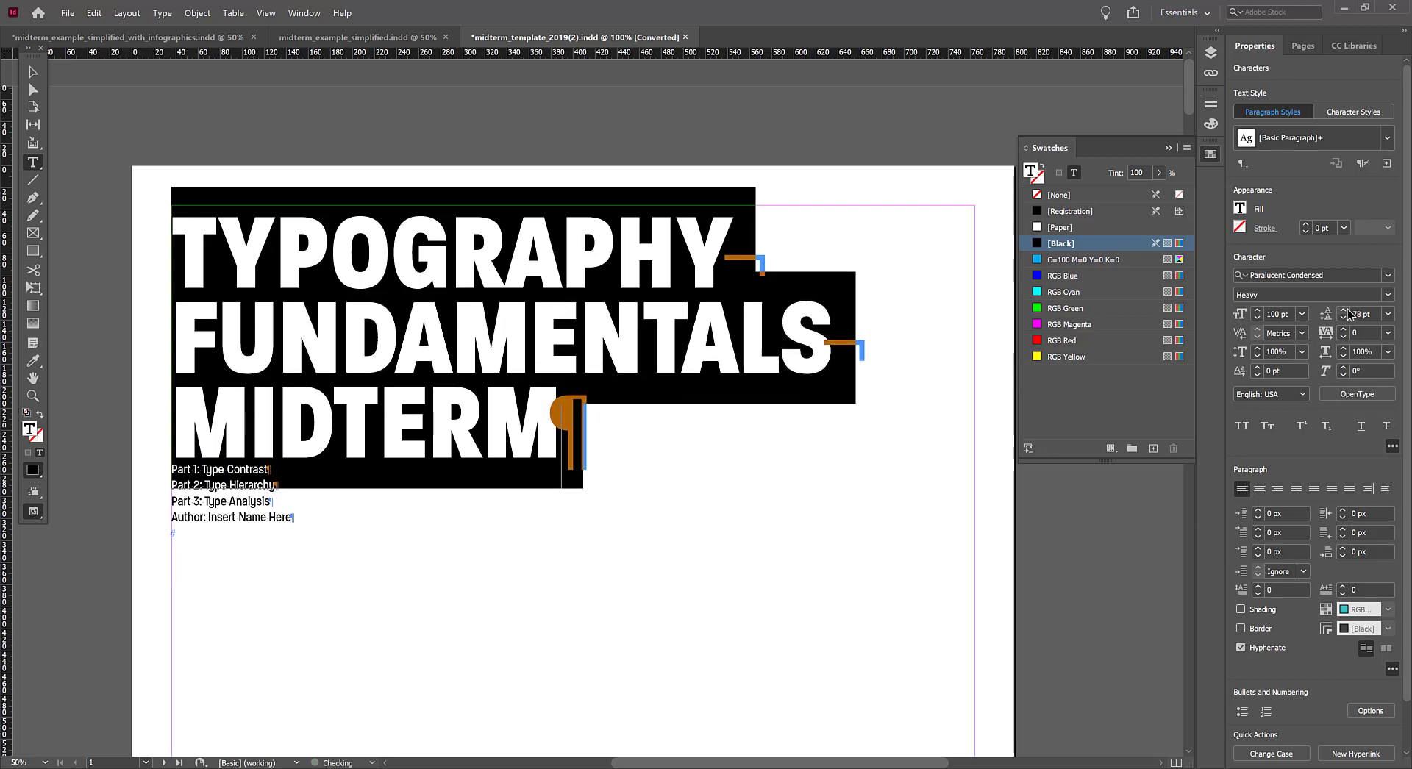
{"action": "left_click", "coordinate": [448, 414]}
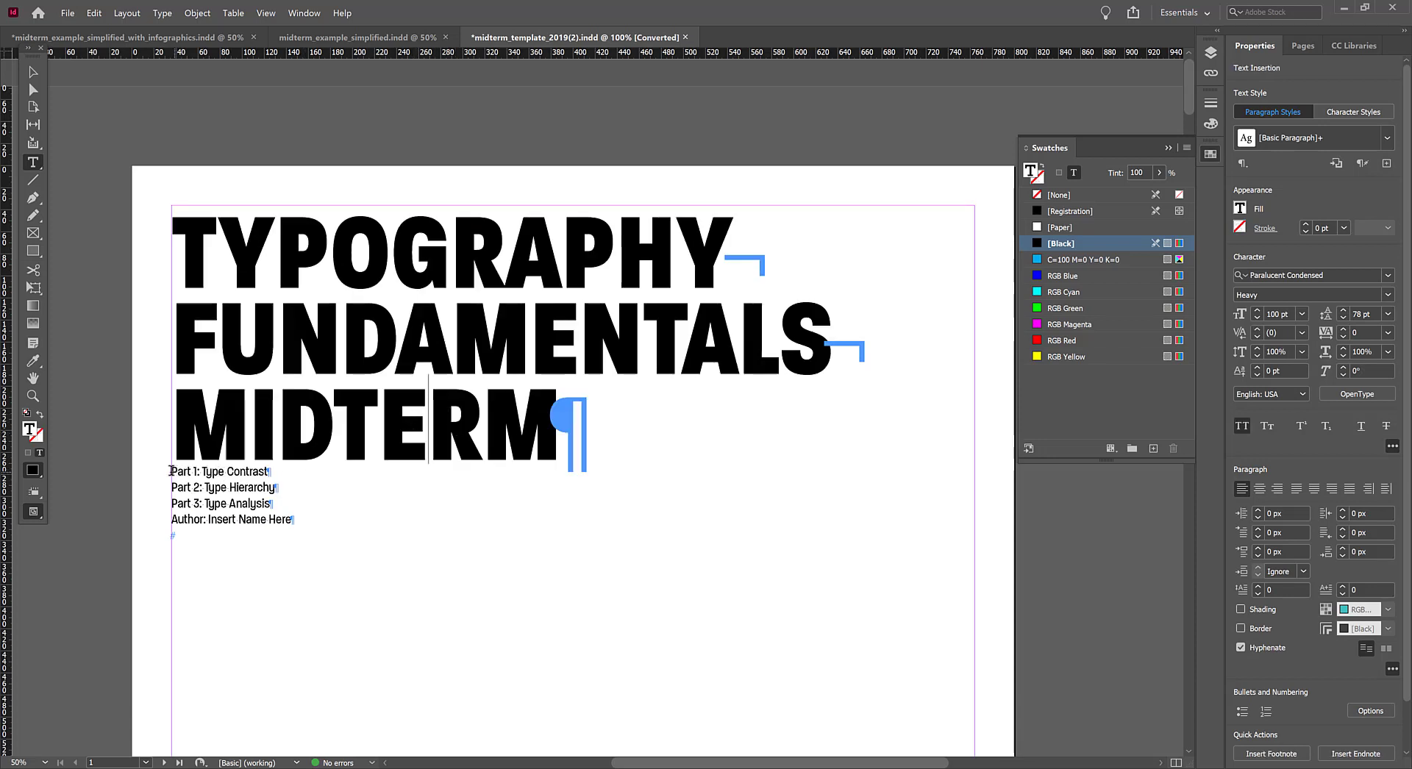
Set the font size of the Part 1, Part 2 and Part 3 lines to 48 pt, keeping the Medium font style
{"action": "left_click_drag", "start_coordinate": [172, 471], "coordinate": [339, 508]}
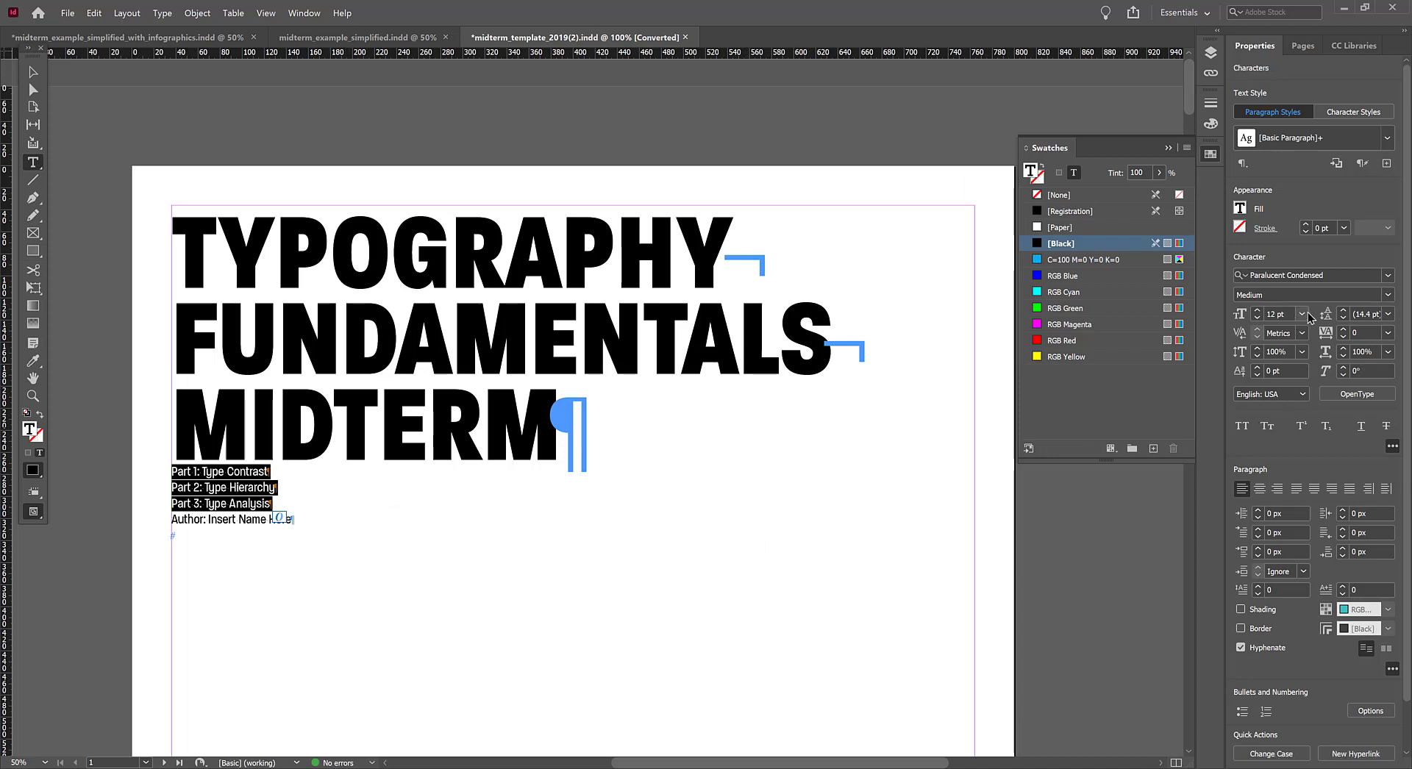
{"action": "left_click", "coordinate": [1388, 295]}
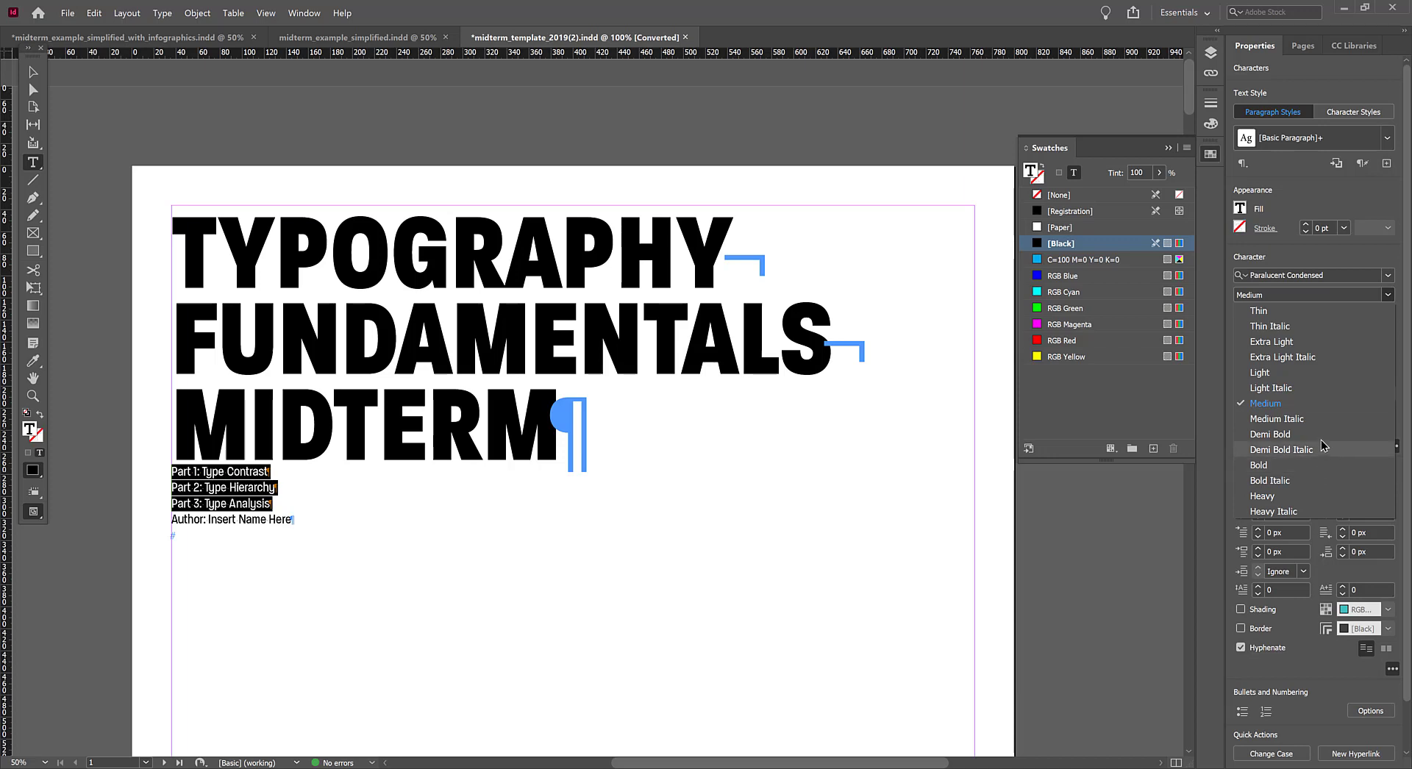
{"action": "left_click", "coordinate": [1388, 293]}
{"action": "left_click", "coordinate": [1302, 314]}
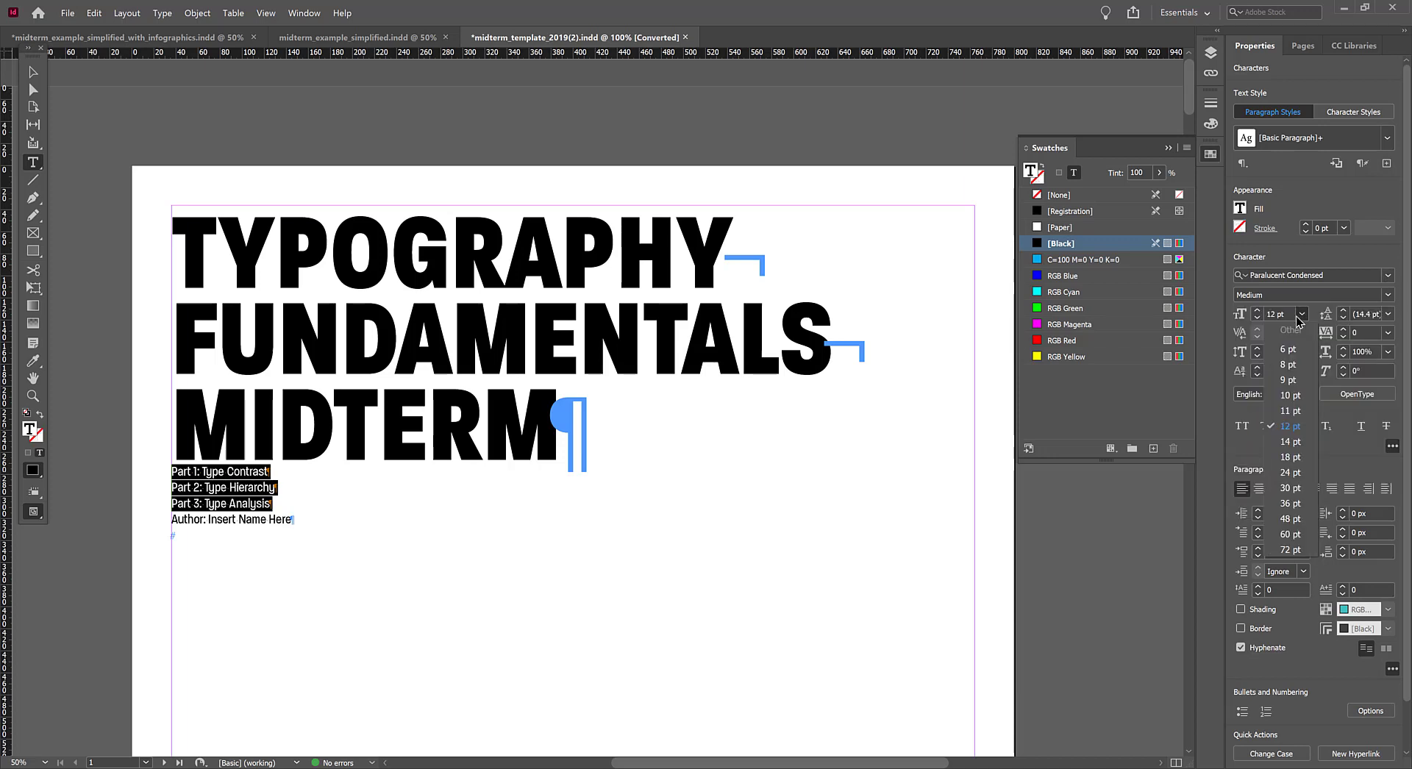
{"action": "left_click", "coordinate": [1287, 519]}
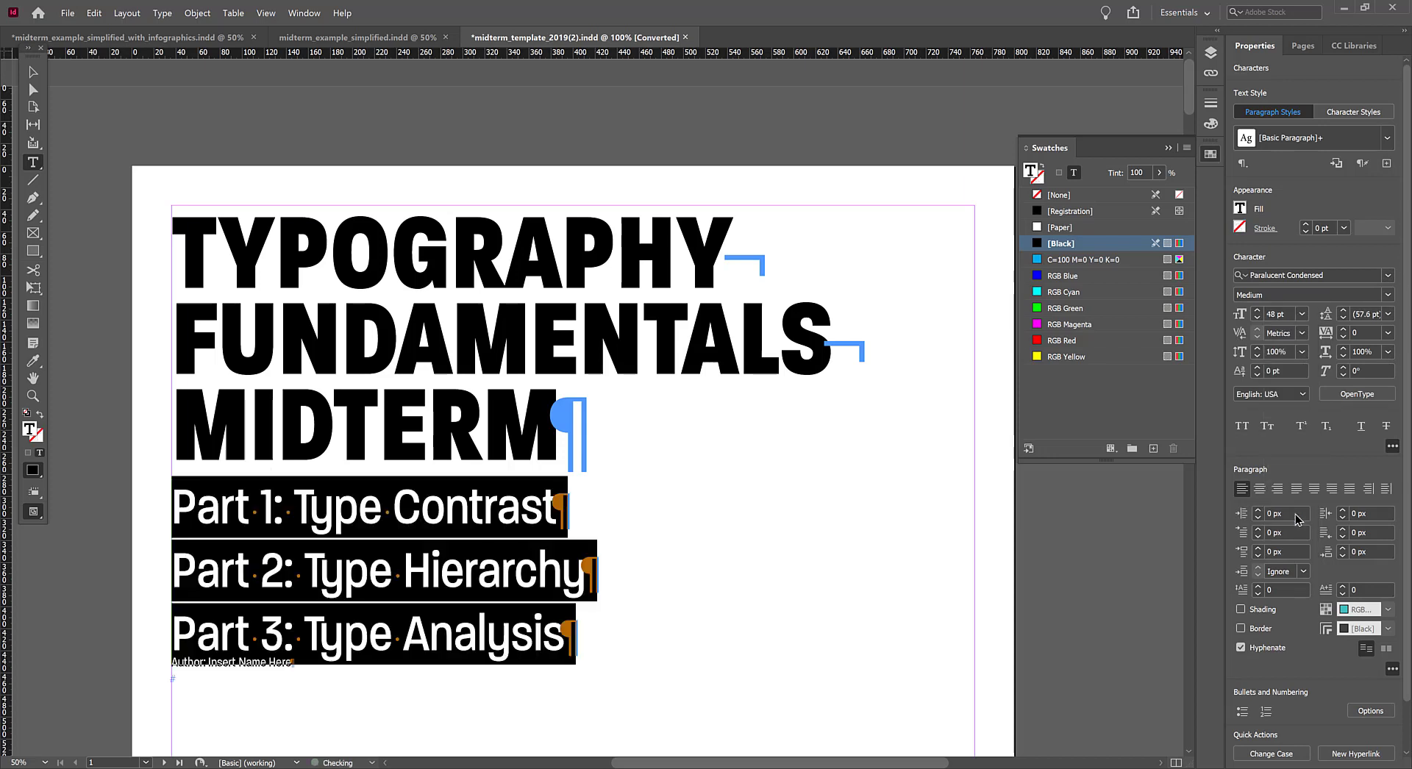
{"action": "left_click", "coordinate": [343, 578]}
Replace the paragraph breaks between the Part 1, Part 2 and Part 3 lines with forced line breaks
{"action": "scroll", "coordinate": [343, 577], "scroll_direction": "down", "scroll_amount": 3}
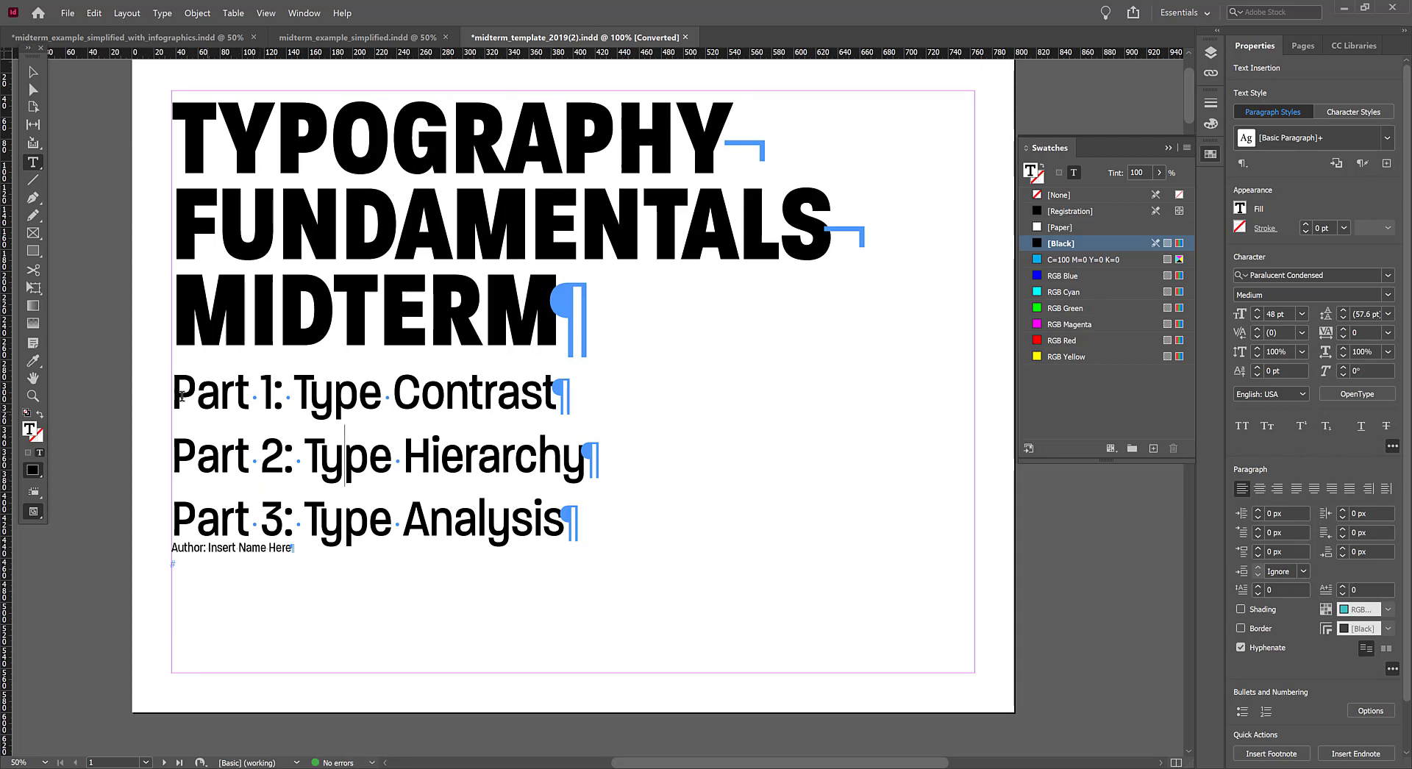
{"action": "left_click_drag", "start_coordinate": [181, 395], "coordinate": [690, 517]}
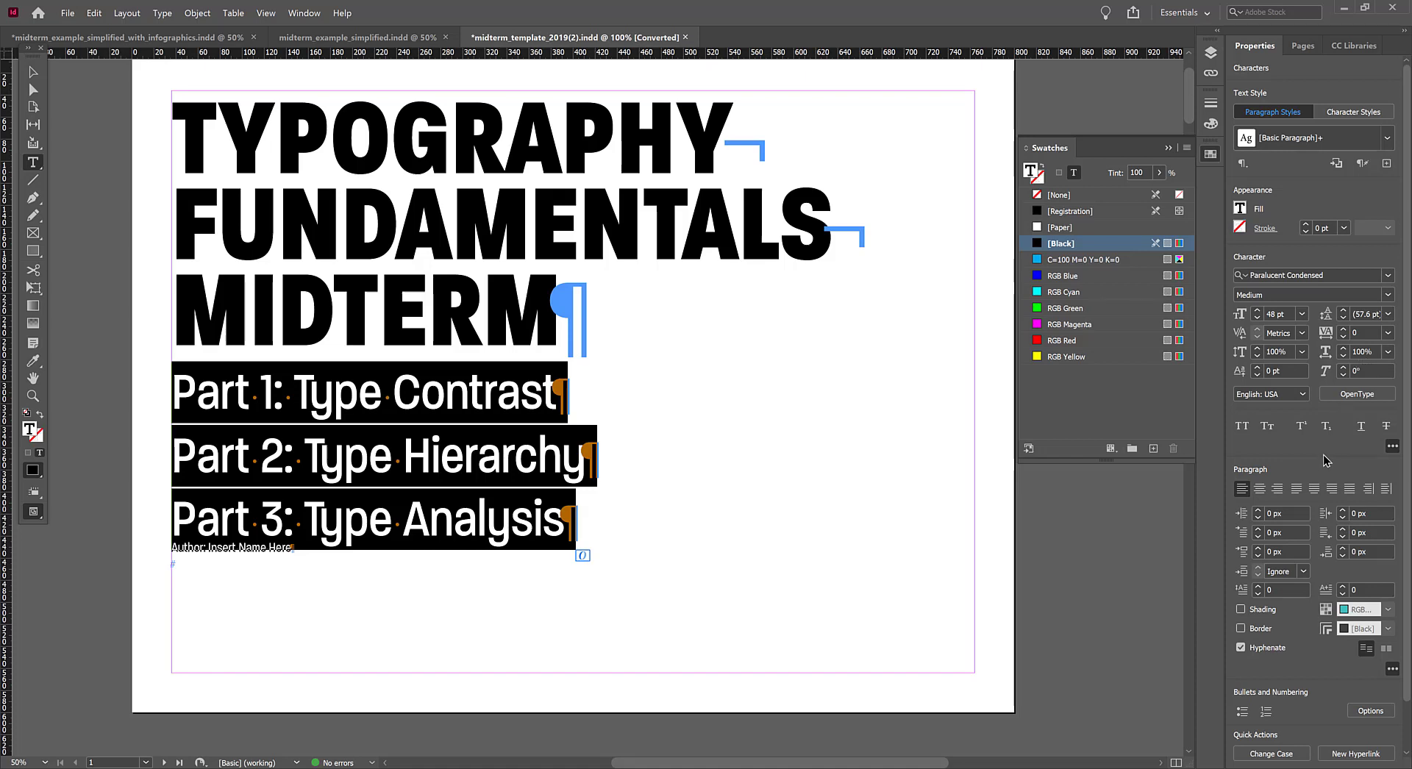
{"action": "left_click", "coordinate": [552, 482]}
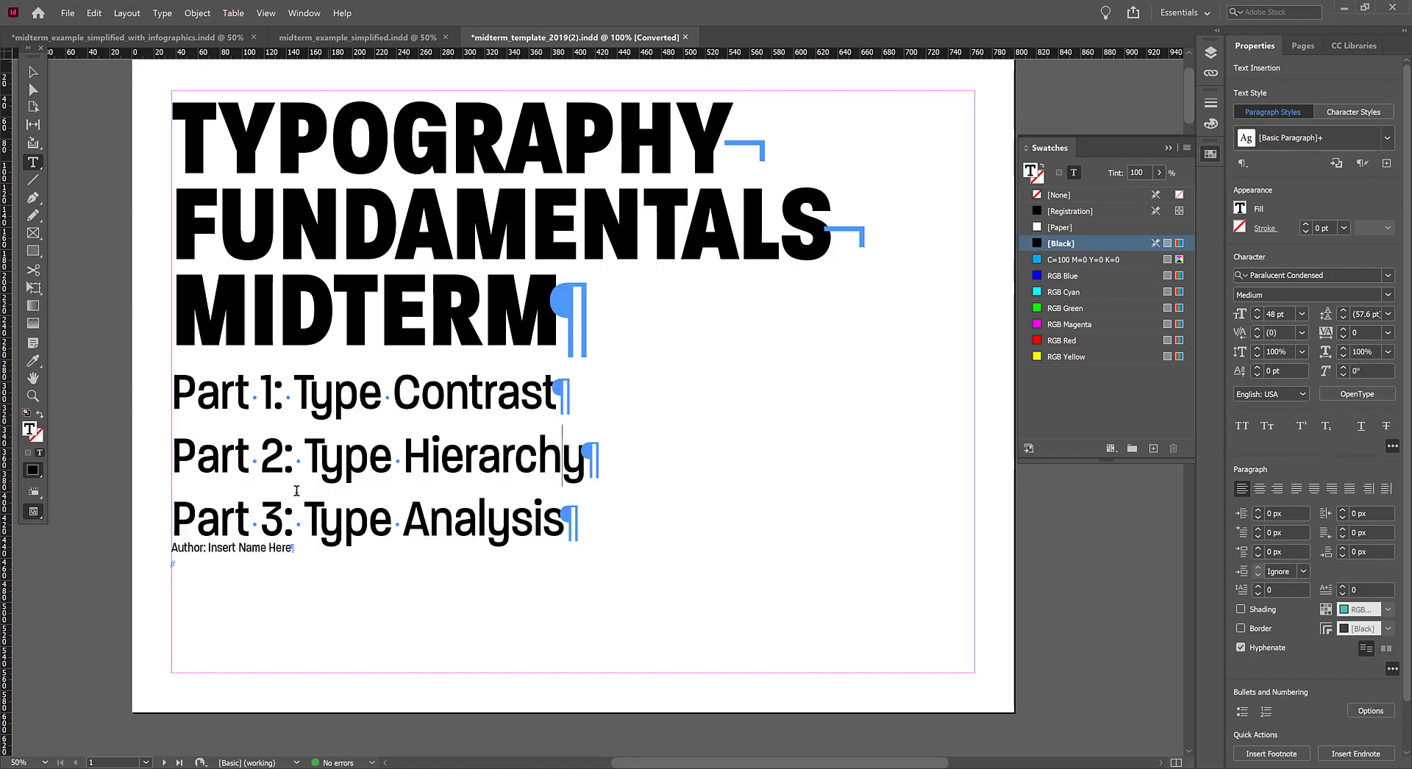
{"action": "left_click", "coordinate": [178, 452]}
{"action": "key", "text": "BackSpace"}
{"action": "key", "text": "shift+Return"}
{"action": "left_click", "coordinate": [171, 520]}
{"action": "key", "text": "BackSpace"}
{"action": "key", "text": "shift+Return"}
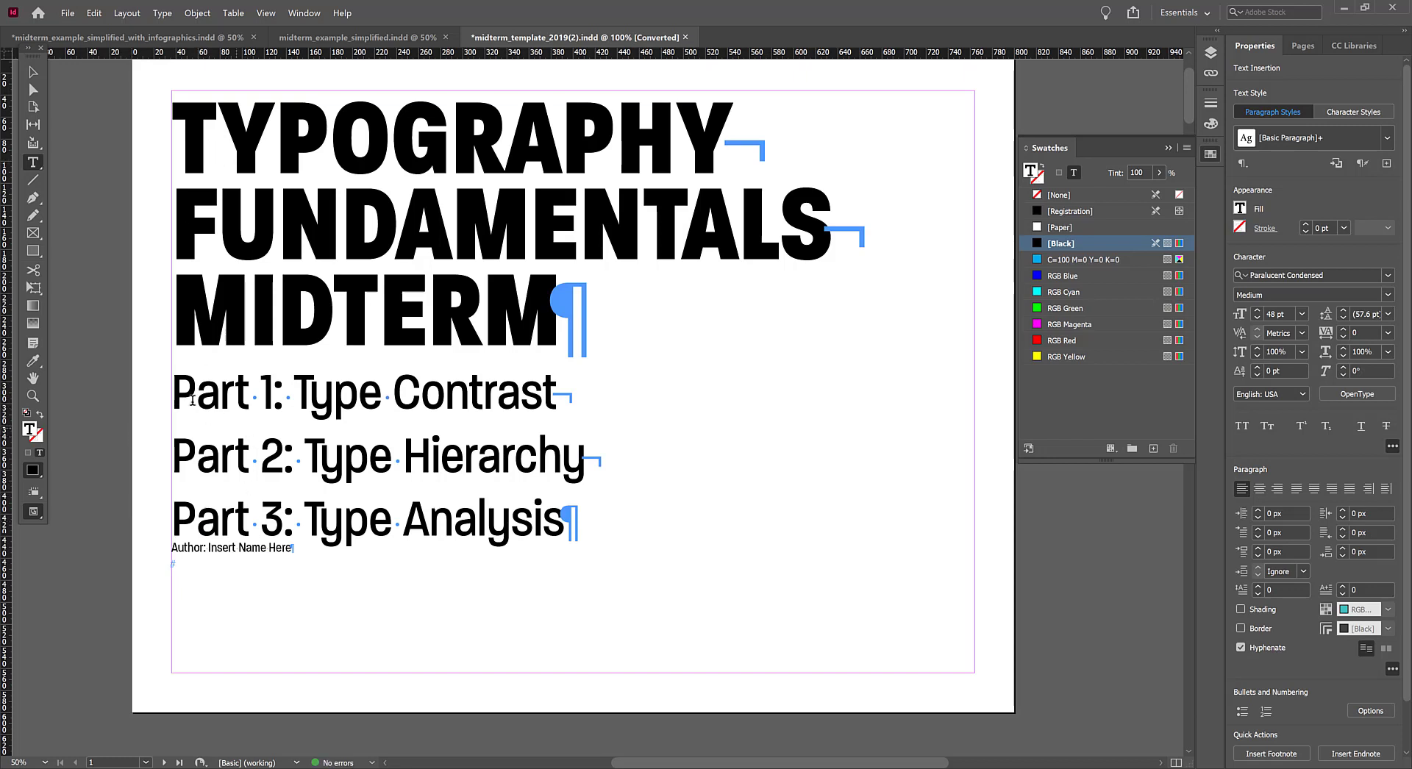
Set the space before the three-line Part 1 to Part 3 paragraph to 13 px
{"action": "left_click_drag", "start_coordinate": [174, 391], "coordinate": [589, 554]}
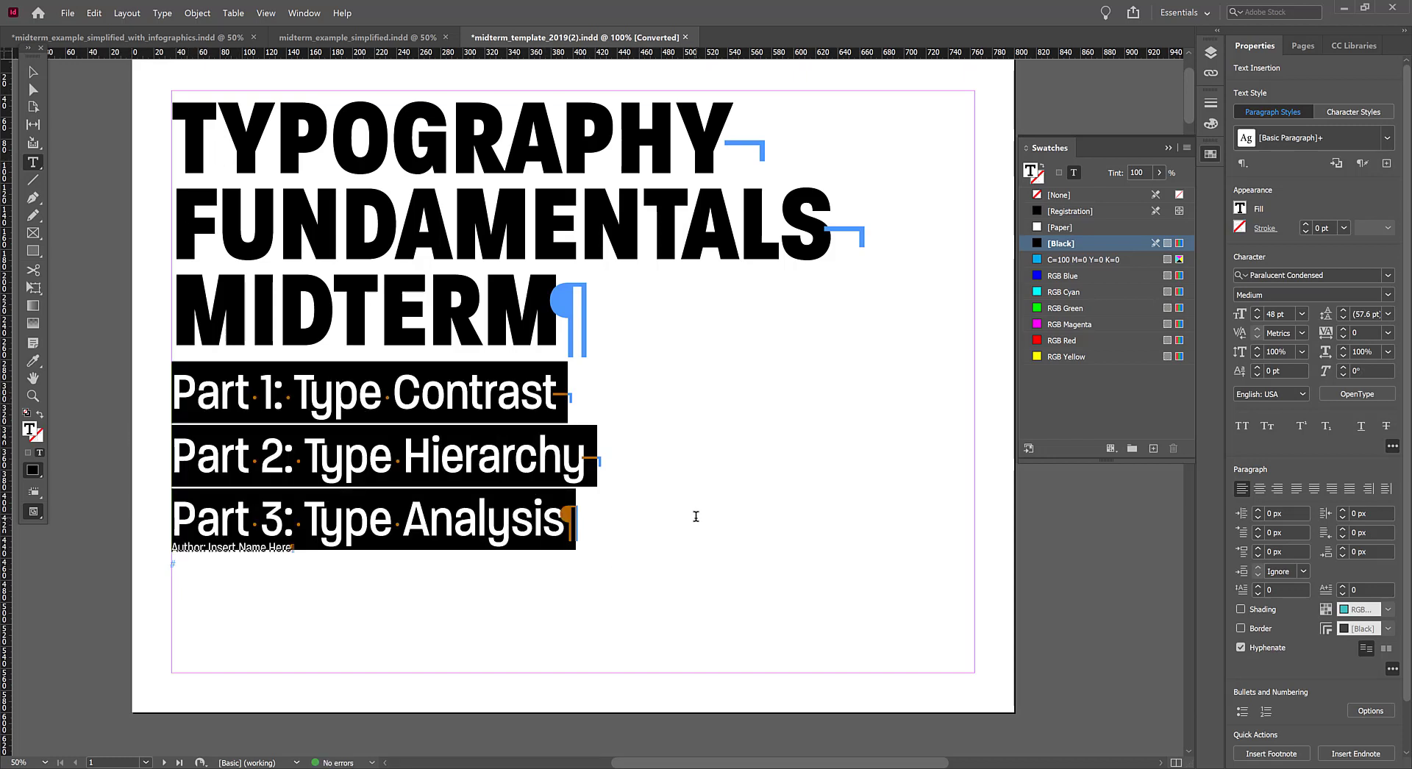
{"action": "left_click", "coordinate": [530, 482]}
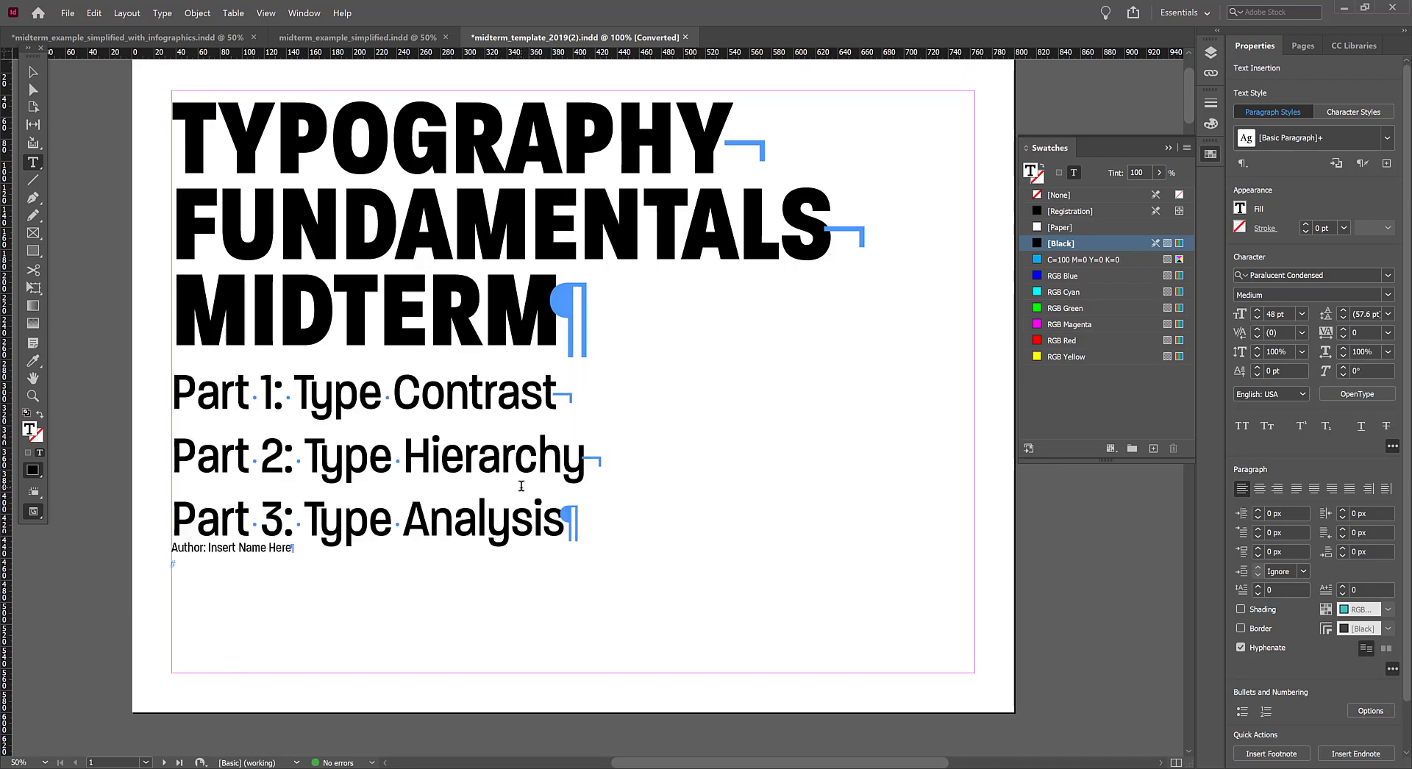
{"action": "left_click_drag", "start_coordinate": [171, 390], "coordinate": [689, 513]}
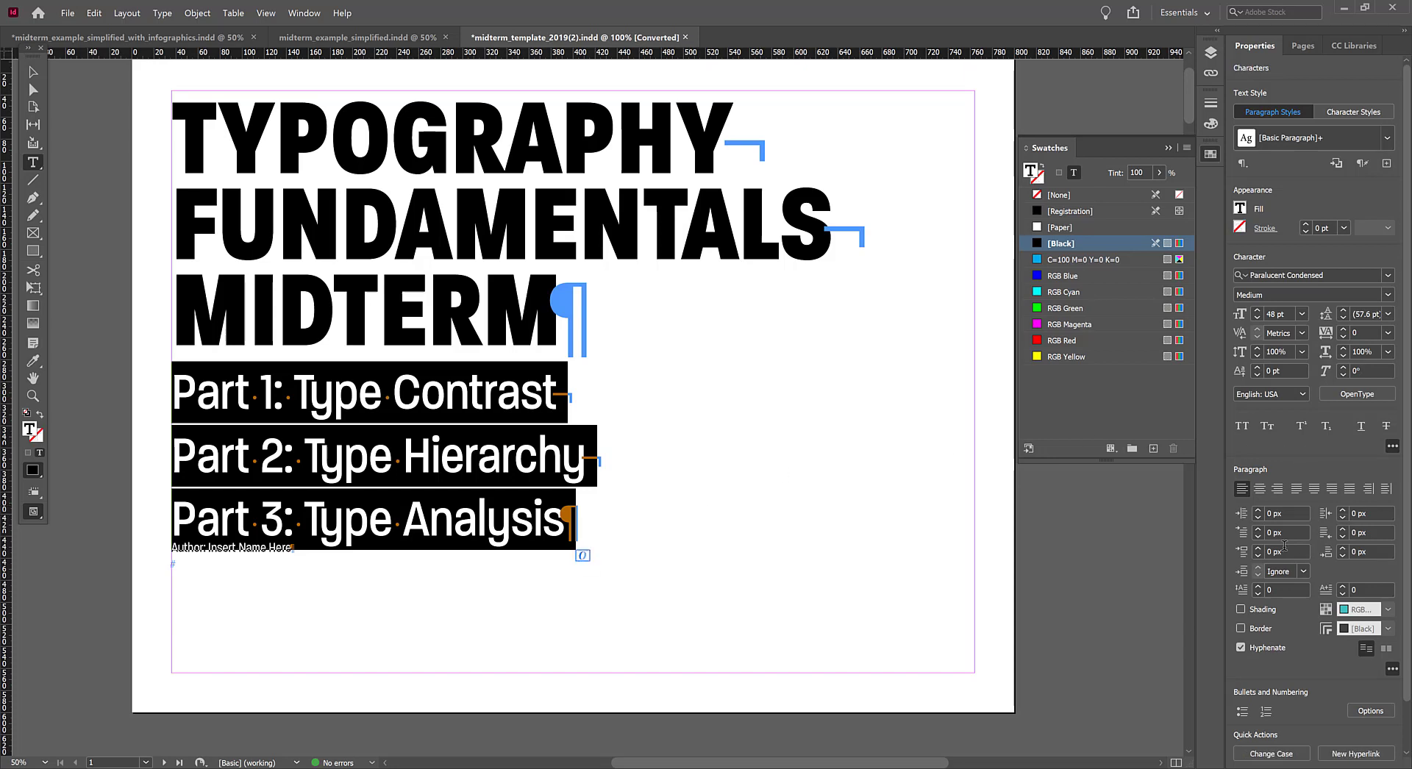
{"action": "left_click", "coordinate": [1257, 549]}
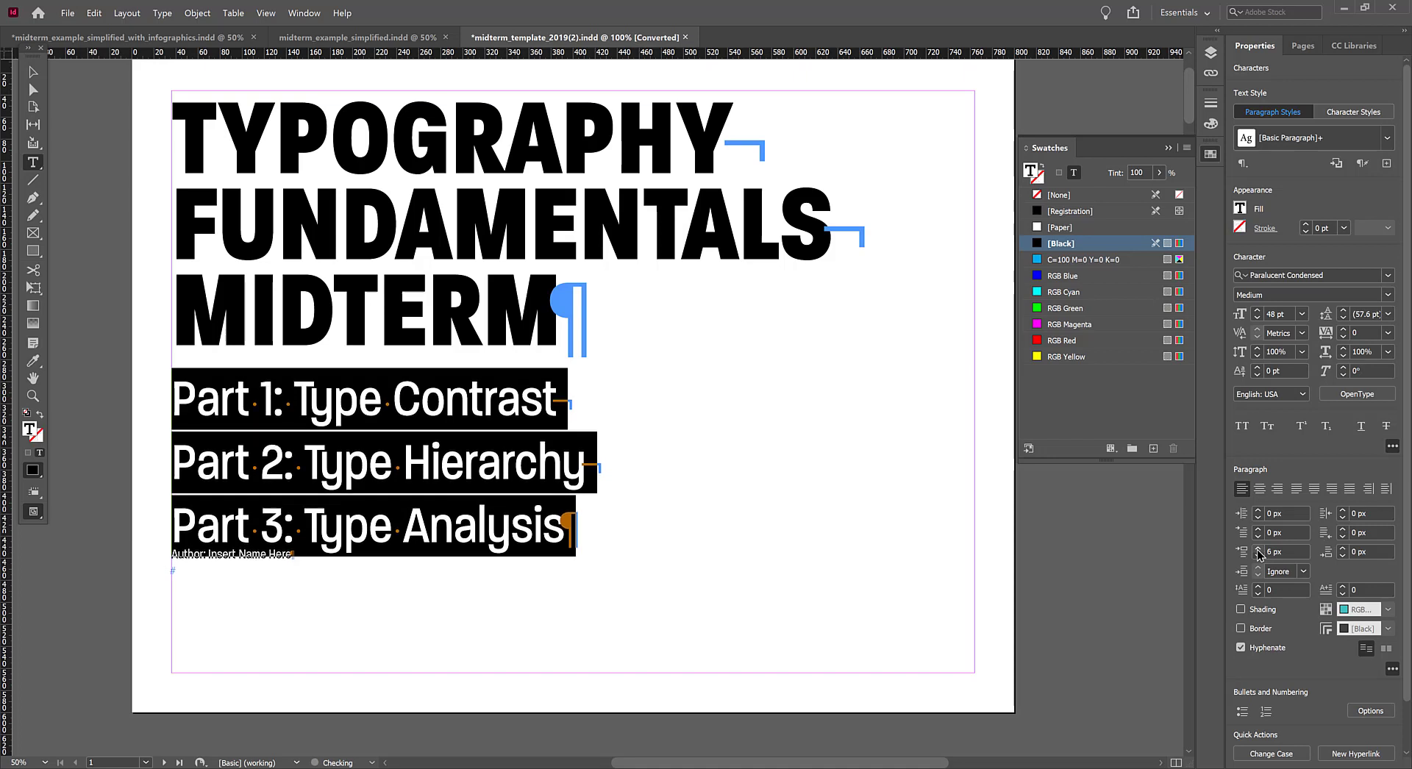
{"action": "left_click", "coordinate": [1257, 550]}
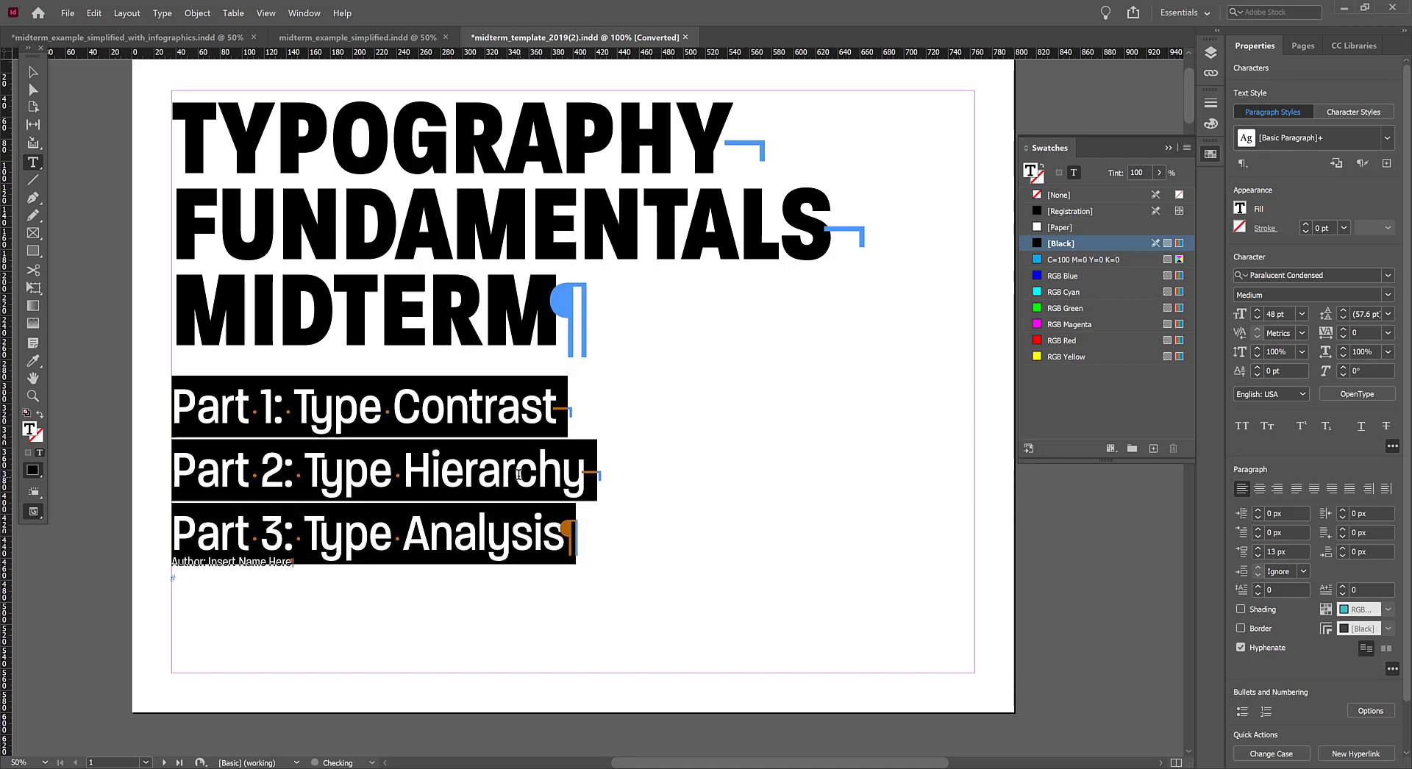
{"action": "left_click", "coordinate": [174, 587]}
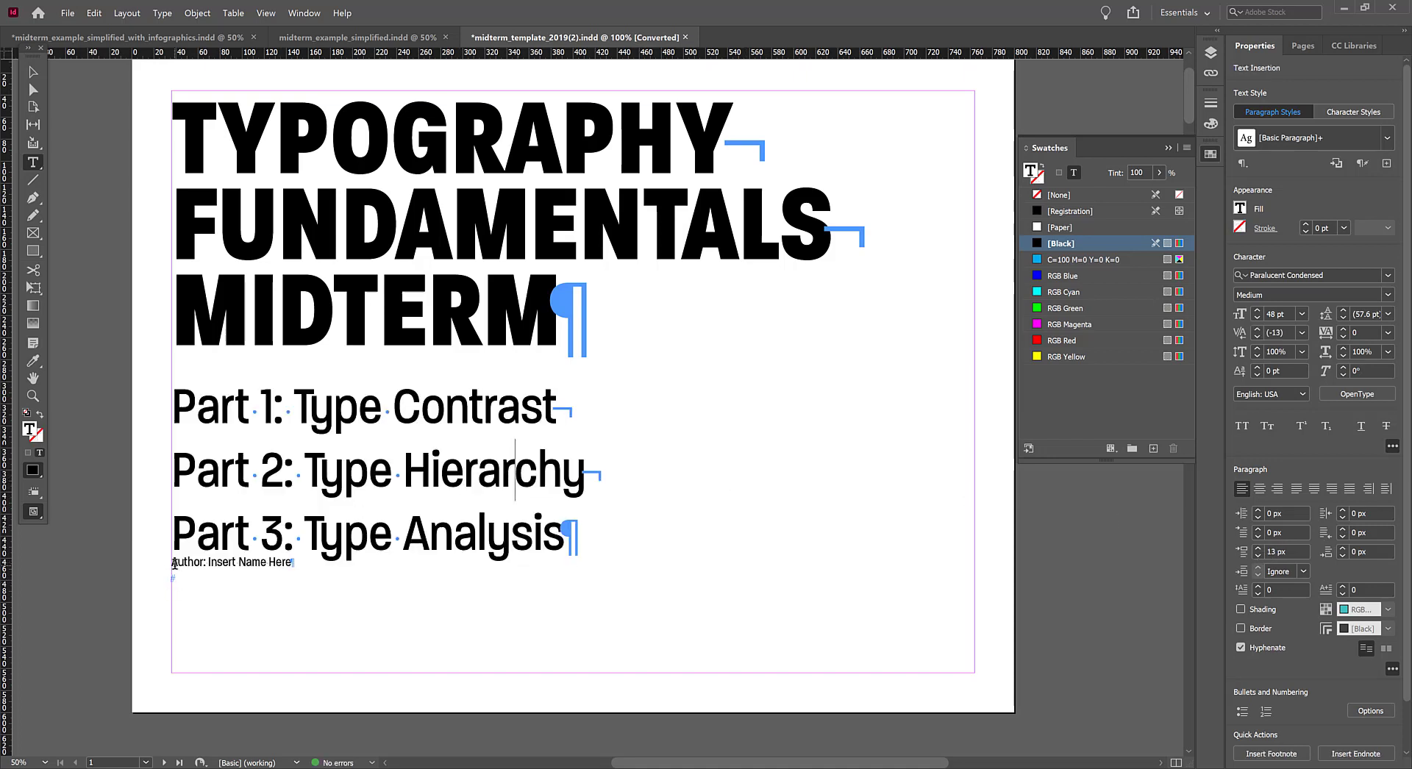
Set the author line's font size to 24 pt and its font style to Light
{"action": "left_click_drag", "start_coordinate": [173, 564], "coordinate": [421, 576]}
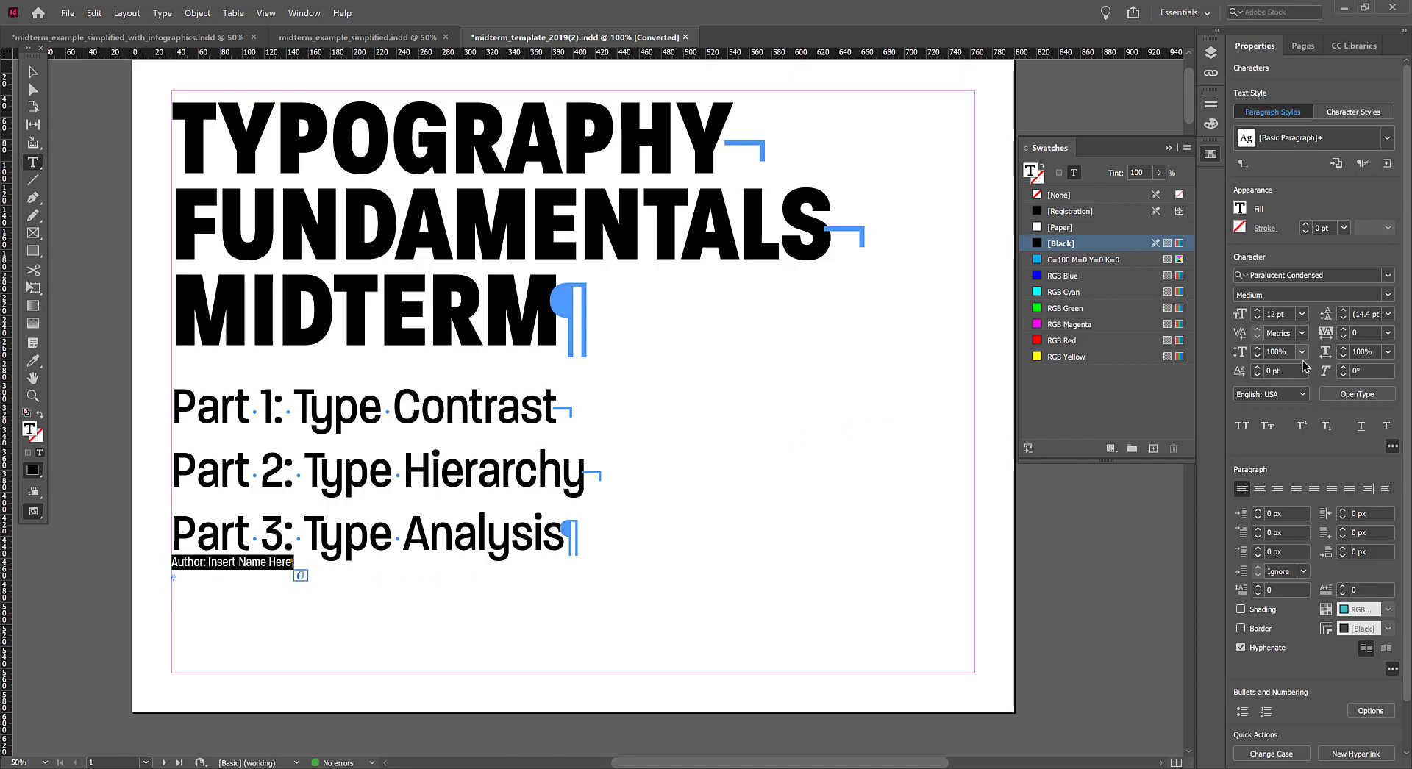
{"action": "left_click", "coordinate": [1302, 315]}
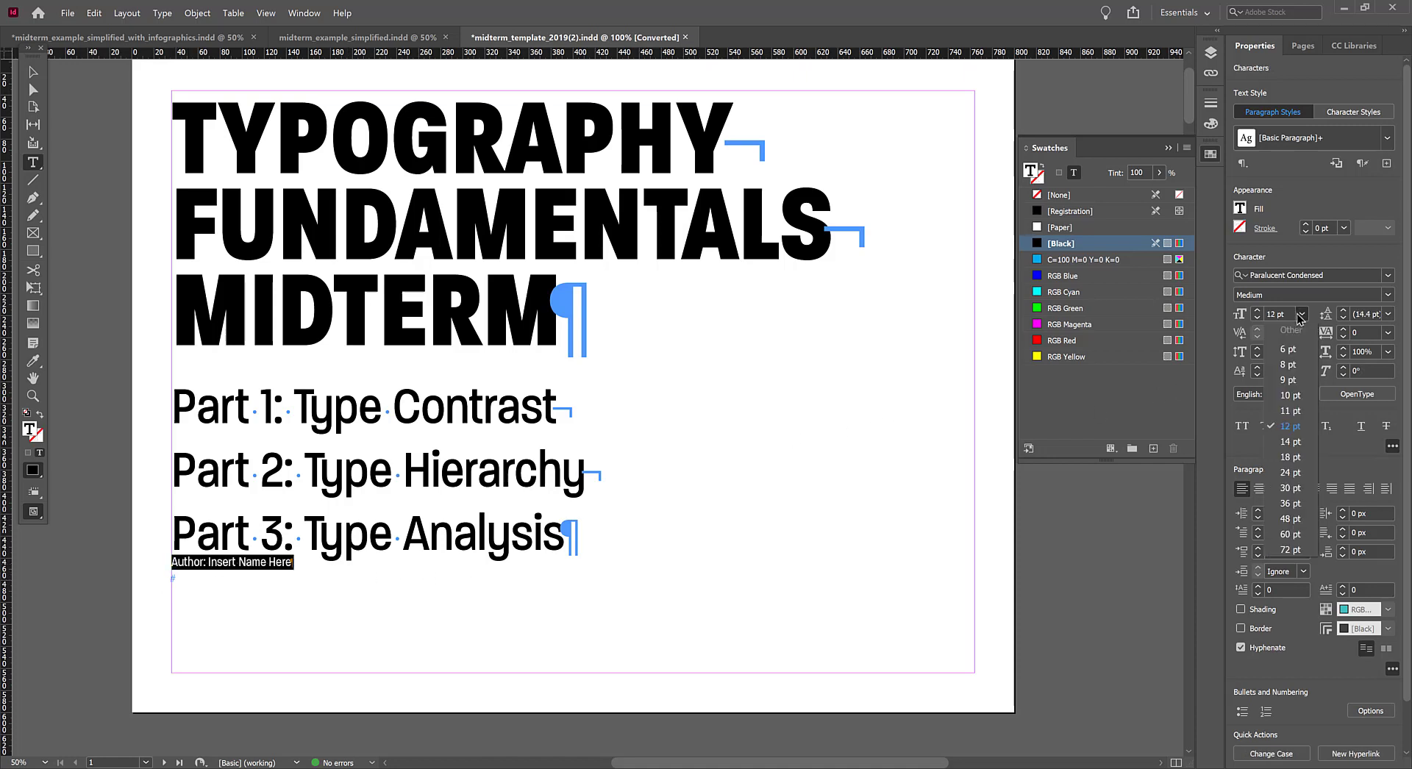
{"action": "left_click", "coordinate": [1290, 473]}
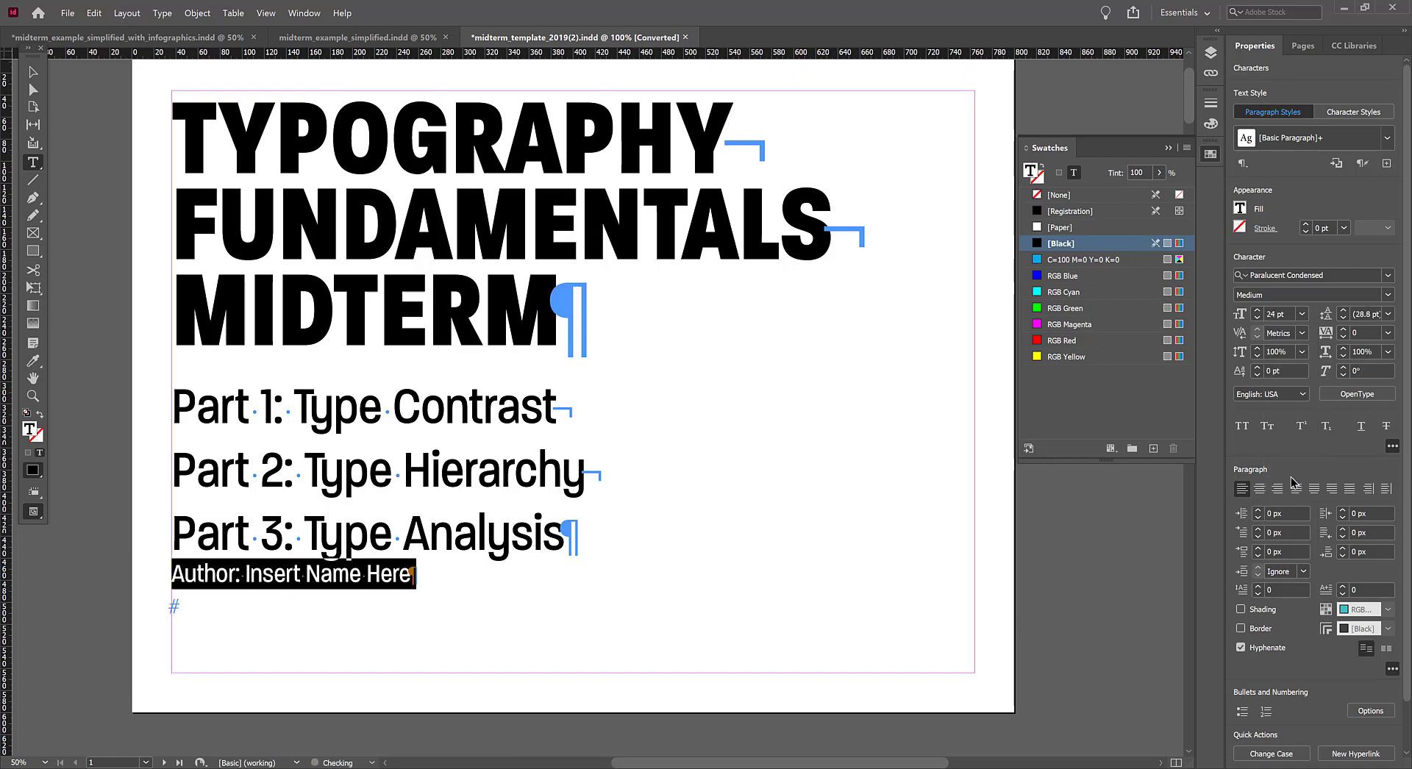
{"action": "left_click", "coordinate": [1385, 295]}
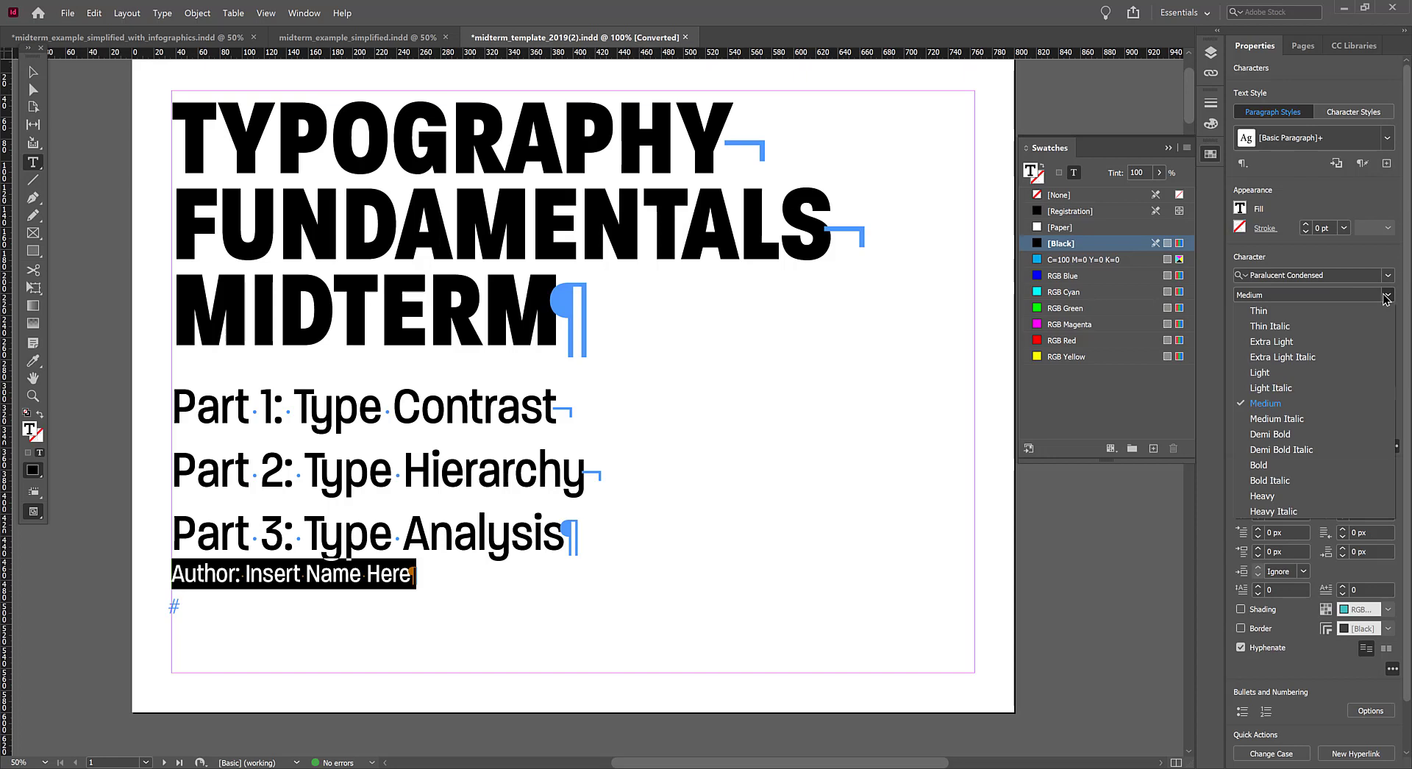
{"action": "left_click", "coordinate": [1309, 373]}
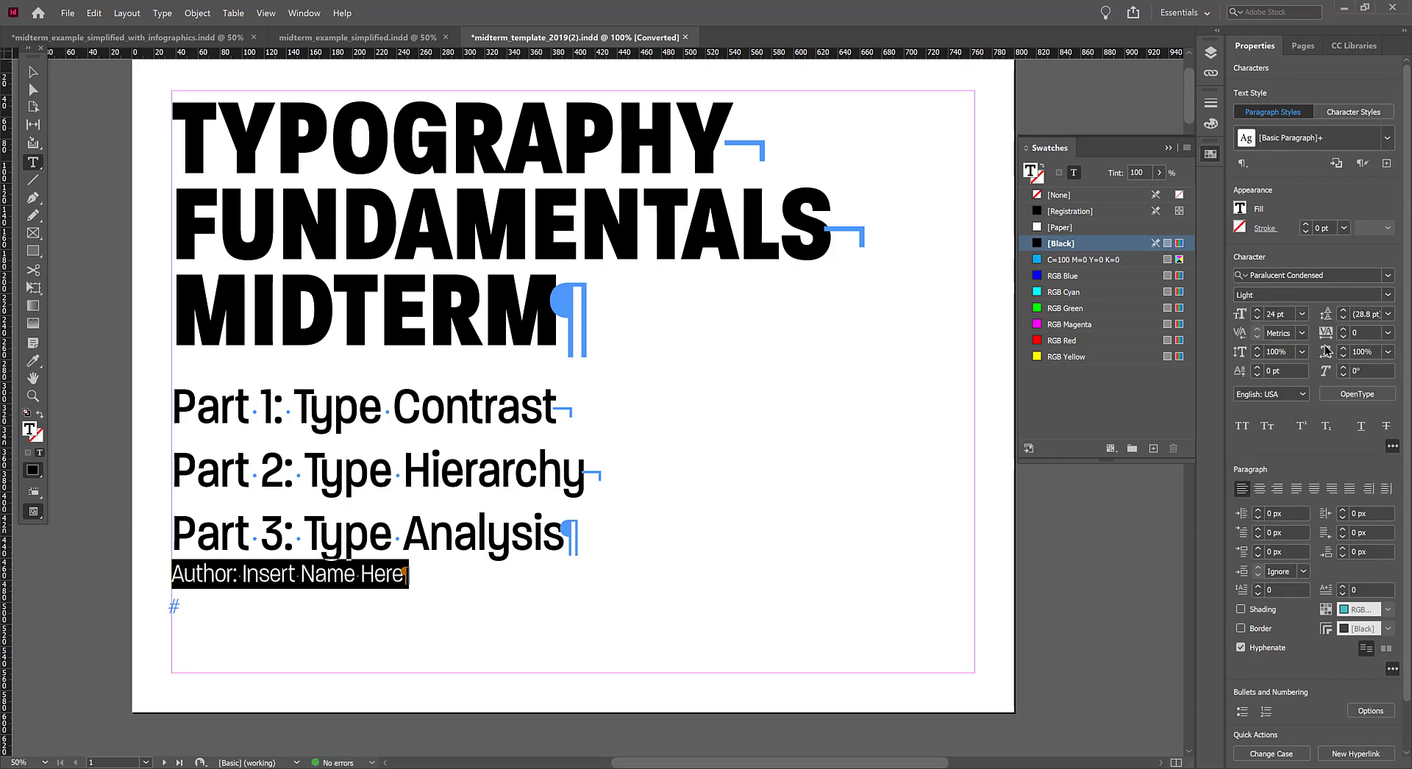
Try the Thin font style on the author line and return it to Light
{"action": "left_click", "coordinate": [1387, 295]}
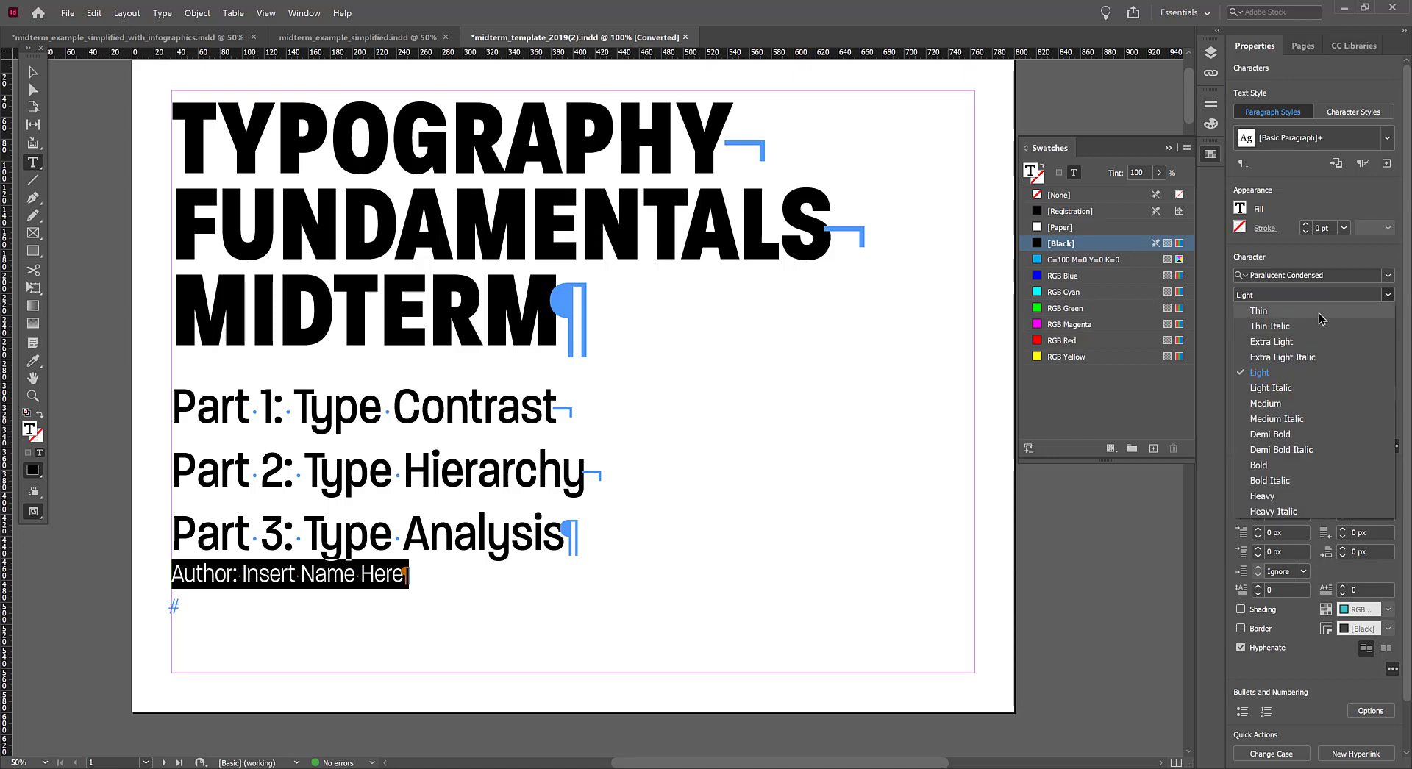
{"action": "left_click", "coordinate": [1318, 311]}
{"action": "left_click", "coordinate": [1389, 295]}
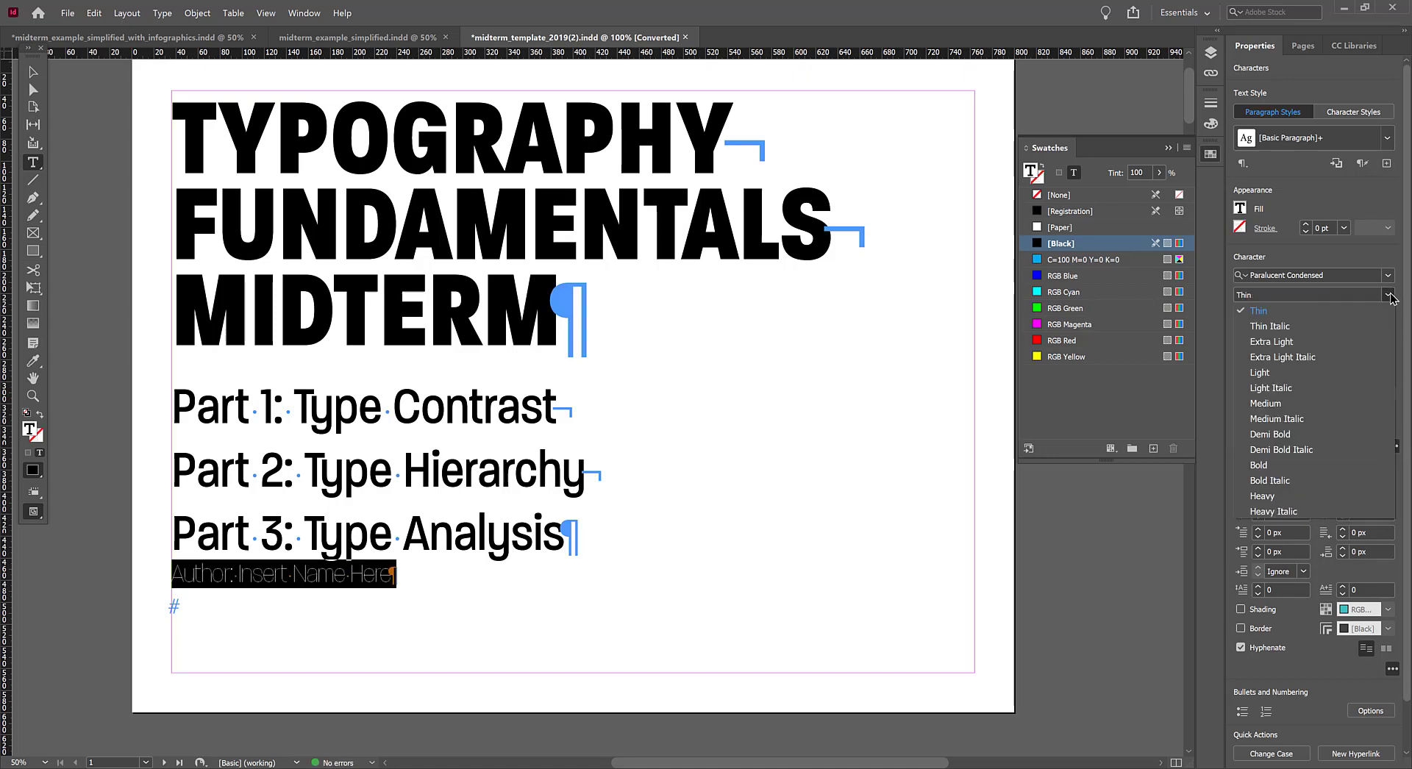
{"action": "left_click", "coordinate": [1318, 374]}
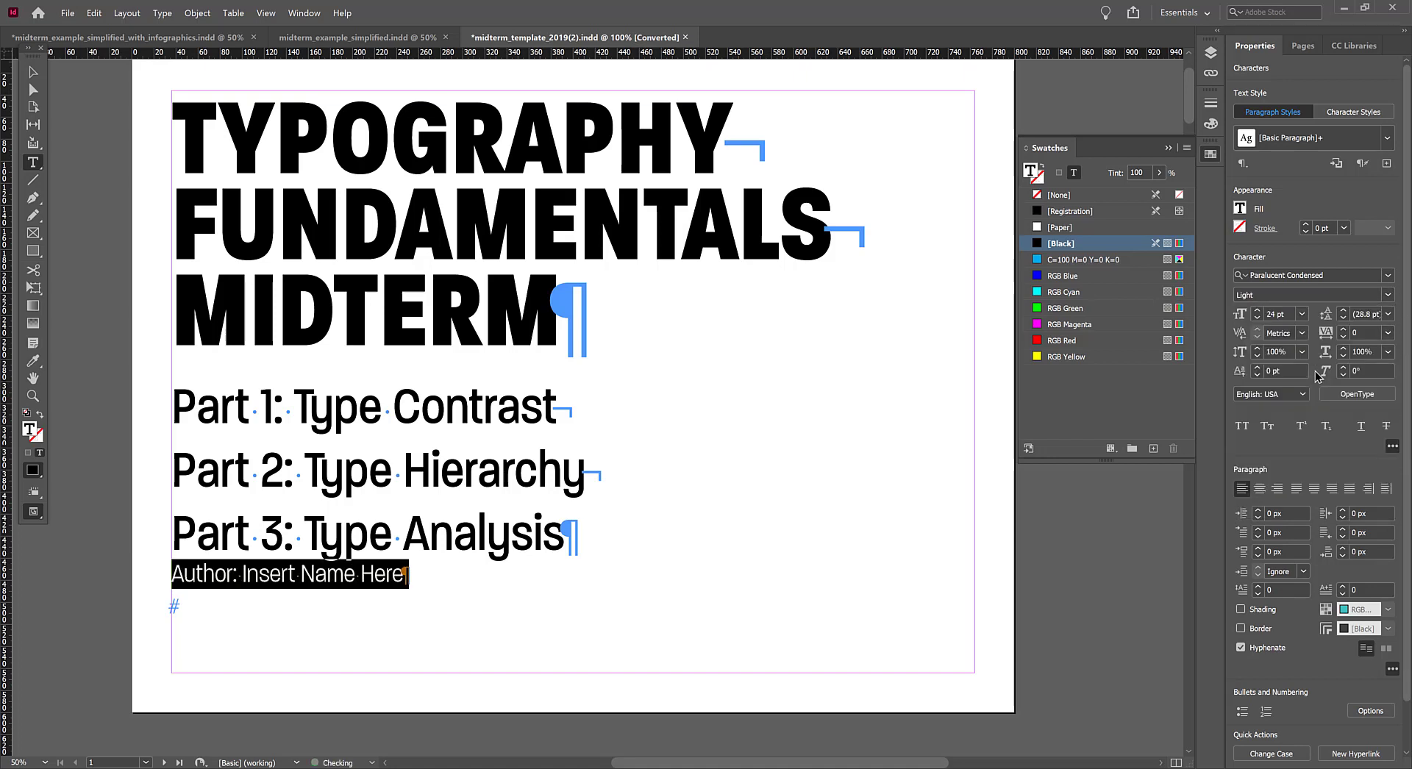
Set the space before the author paragraph to 25 px
{"action": "left_click", "coordinate": [1259, 548]}
{"action": "left_click", "coordinate": [1258, 549]}
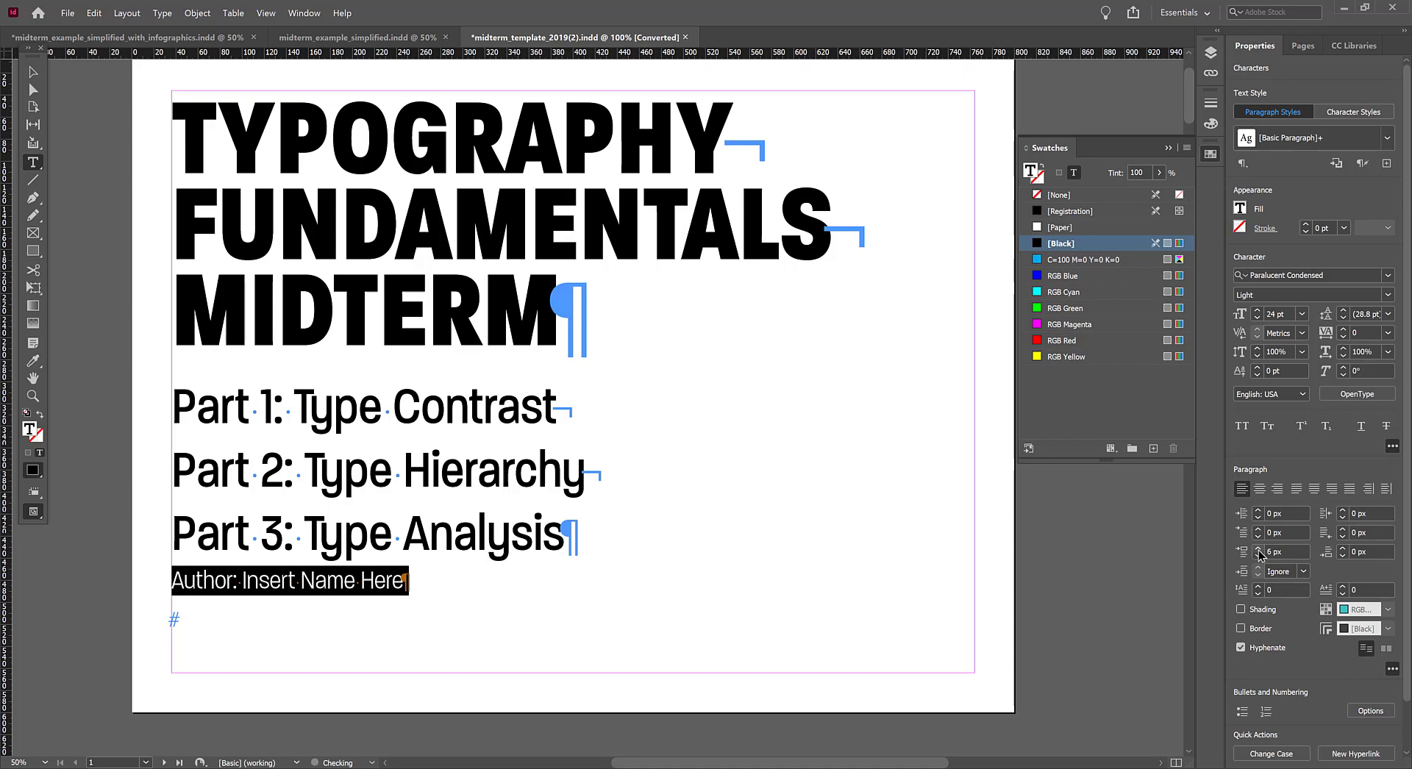
{"action": "left_click", "coordinate": [1259, 549]}
{"action": "left_click", "coordinate": [1258, 549]}
{"action": "left_click", "coordinate": [1258, 549]}
{"action": "left_click", "coordinate": [1258, 549]}
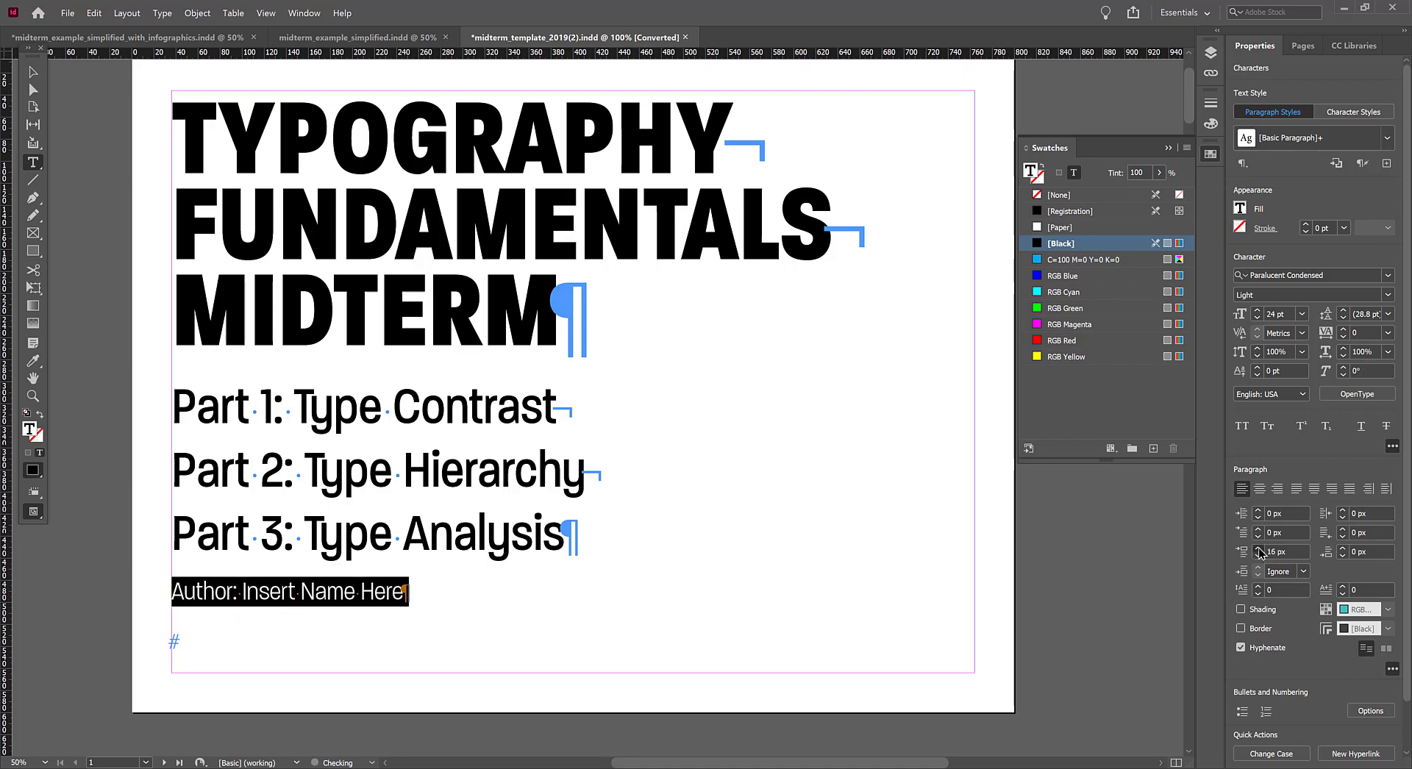
{"action": "left_click", "coordinate": [1258, 548]}
{"action": "left_click", "coordinate": [1258, 549]}
{"action": "left_click", "coordinate": [1258, 548]}
{"action": "left_click", "coordinate": [1259, 549]}
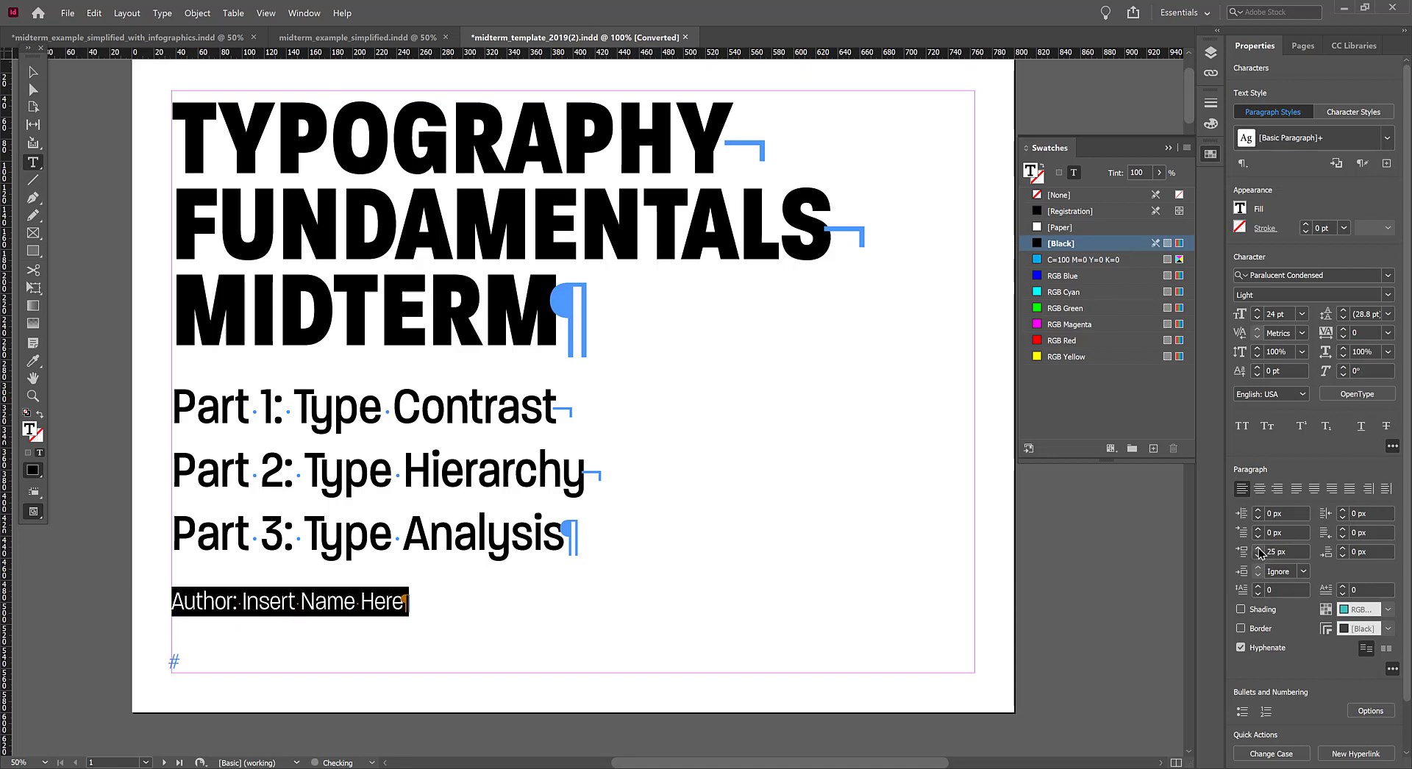
{"action": "left_click", "coordinate": [344, 601]}
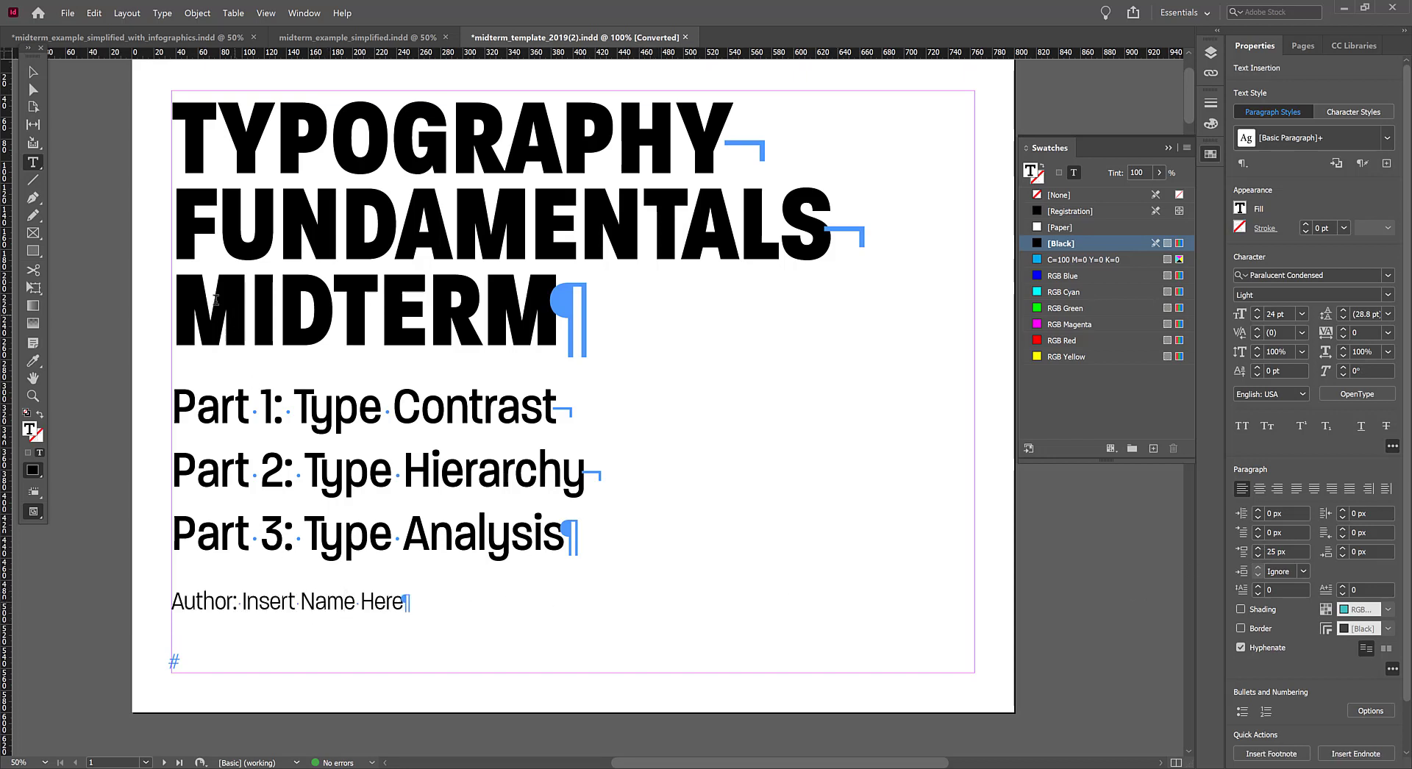
Draw a black-filled spacer rectangle about 74 by 33 px below the title and copy it into the gap above the author line
{"action": "left_click", "coordinate": [33, 71]}
{"action": "left_click", "coordinate": [75, 175]}
{"action": "left_click", "coordinate": [34, 251]}
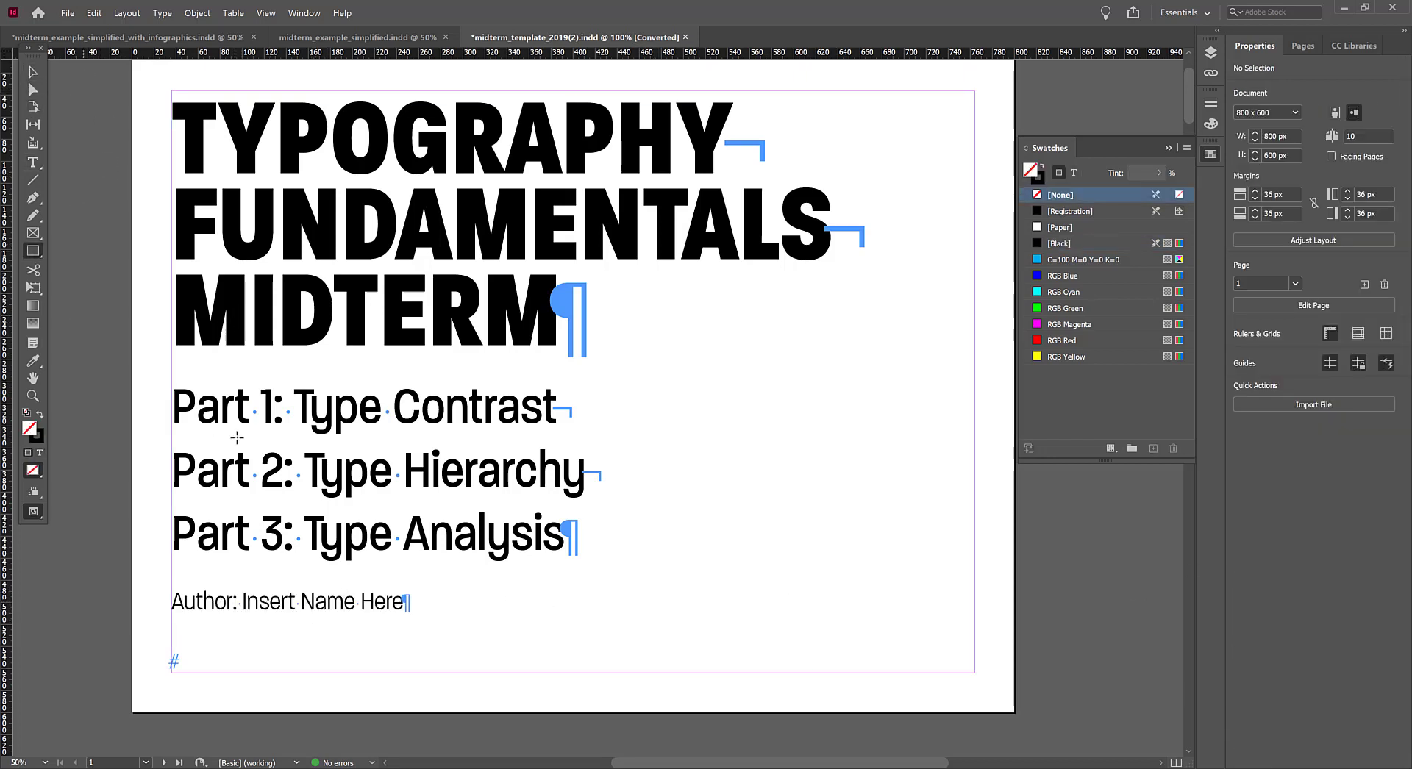
{"action": "mouse_move", "coordinate": [173, 360]}
{"action": "left_mouse_down"}
{"action": "mouse_move", "coordinate": [272, 397]}
{"action": "mouse_move", "coordinate": [237, 378]}
{"action": "mouse_move", "coordinate": [253, 387]}
{"action": "left_mouse_up"}
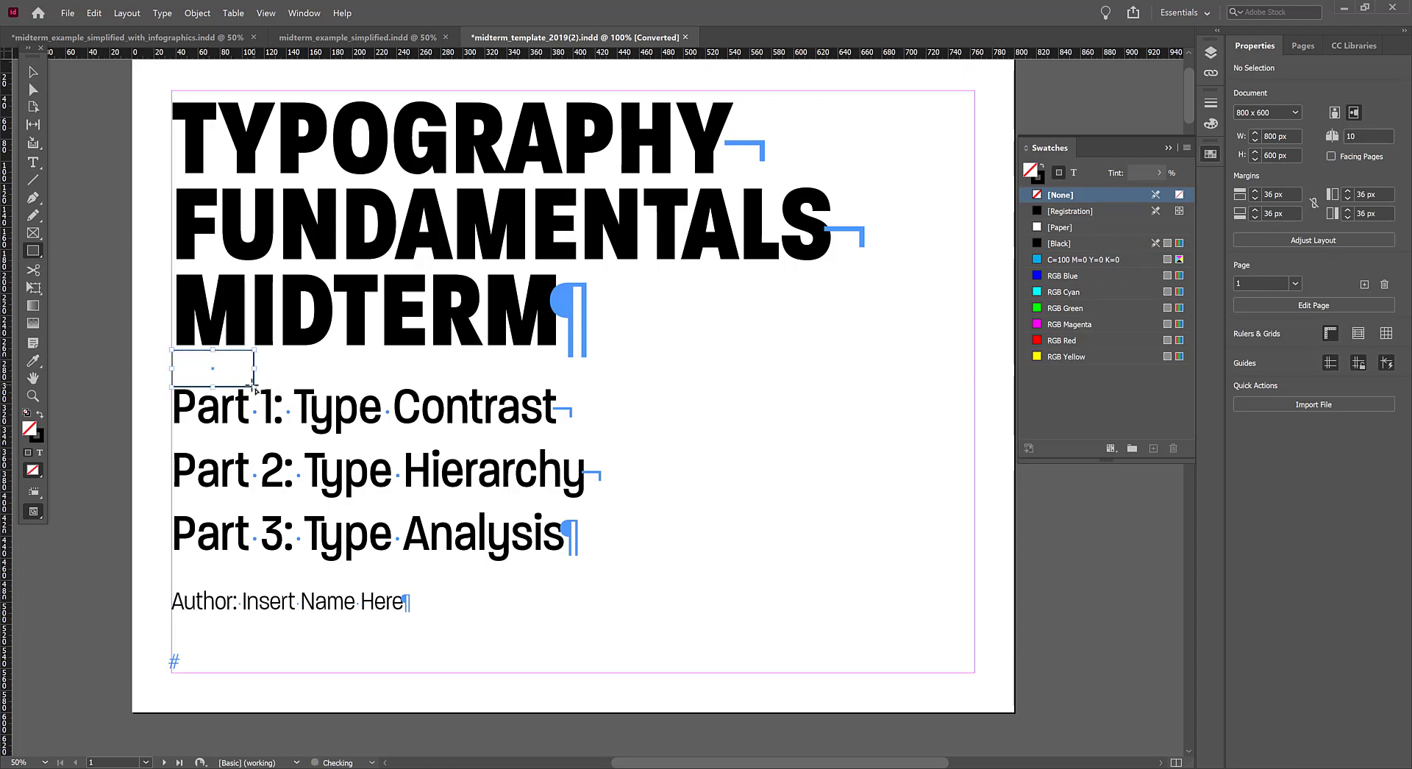
{"action": "key", "text": "shift+x"}
{"action": "left_click", "coordinate": [33, 71]}
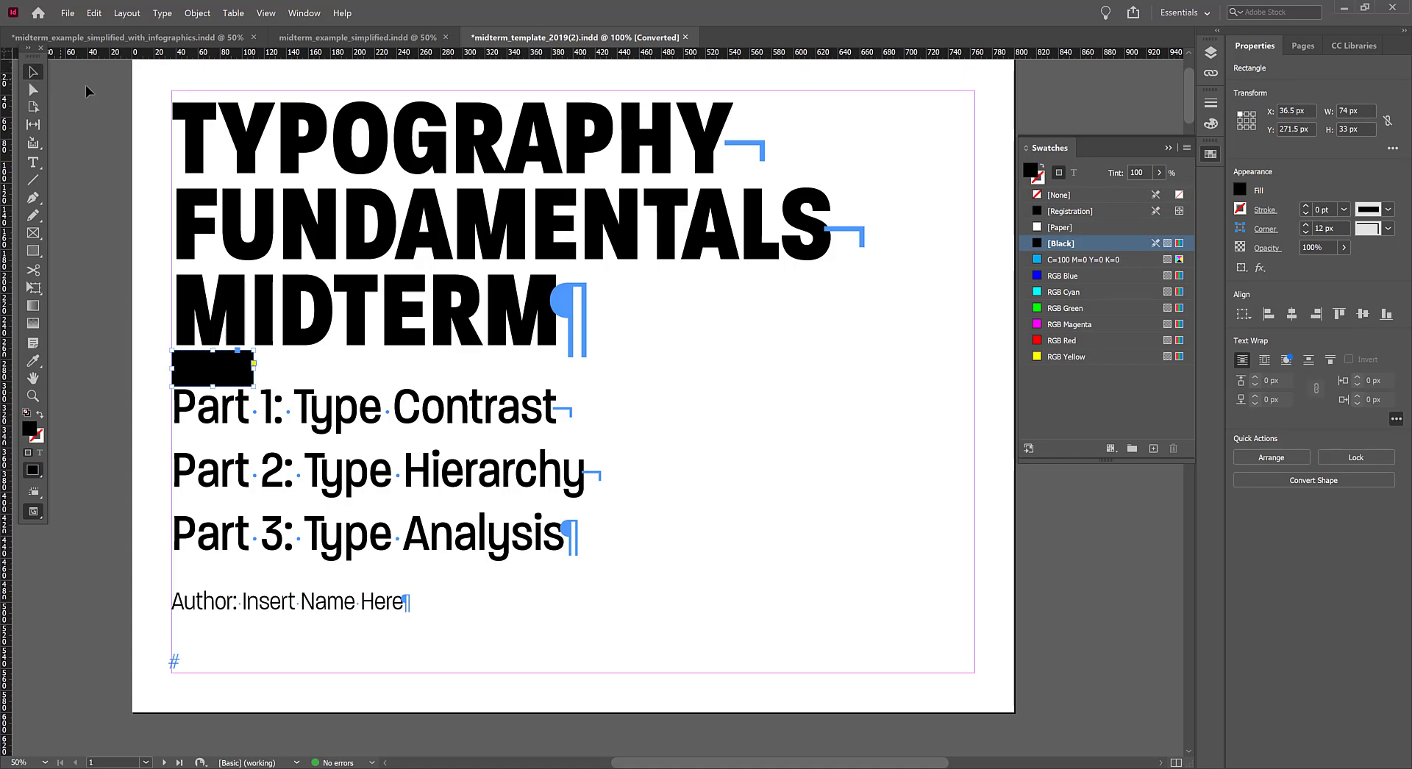
{"action": "left_click_drag", "start_coordinate": [173, 407], "coordinate": [259, 579]}
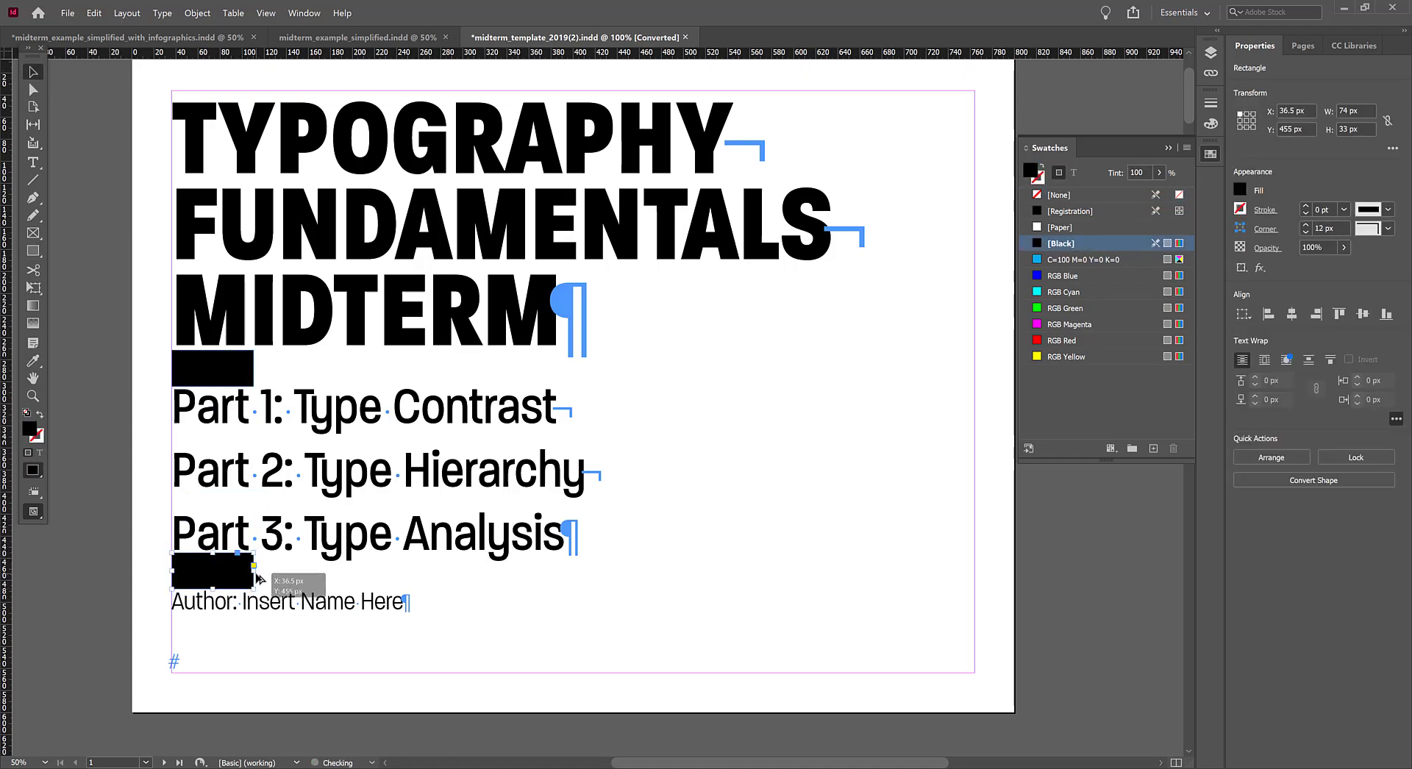
Increase the space before the author paragraph to 28 px to match the spacer rectangle and deselect the text
{"action": "double_click", "coordinate": [214, 604]}
{"action": "left_click_drag", "start_coordinate": [173, 609], "coordinate": [432, 588]}
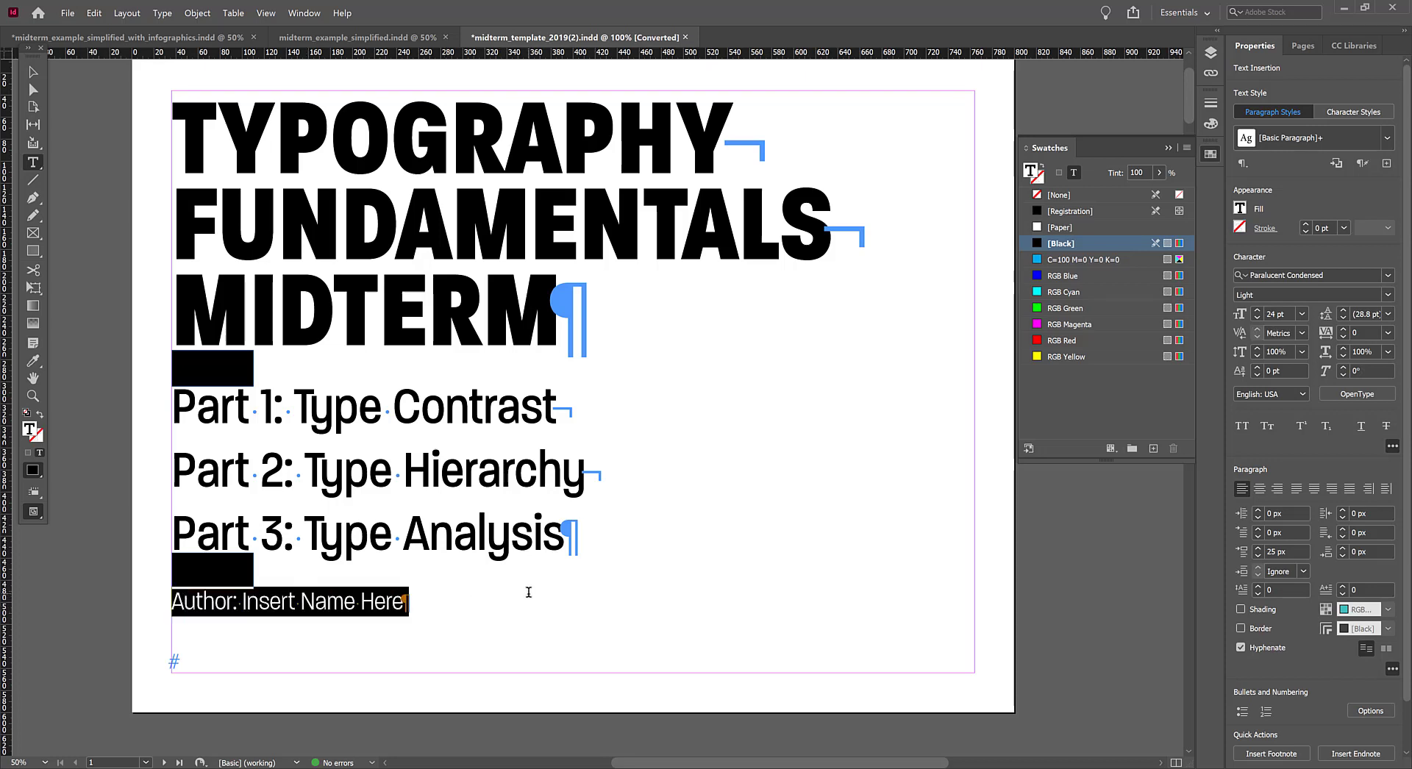
{"action": "left_click", "coordinate": [1258, 548]}
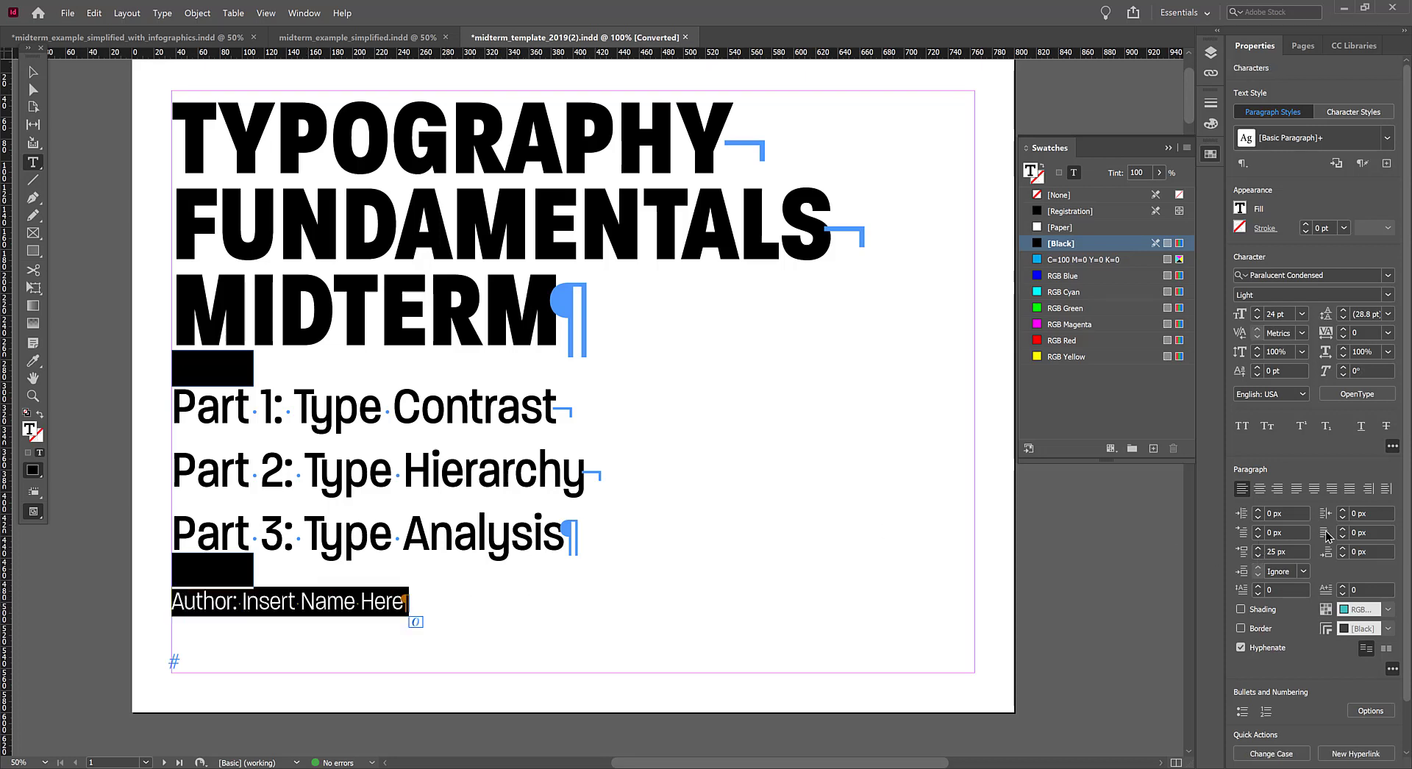
{"action": "left_click", "coordinate": [1259, 548]}
{"action": "left_click", "coordinate": [1259, 548]}
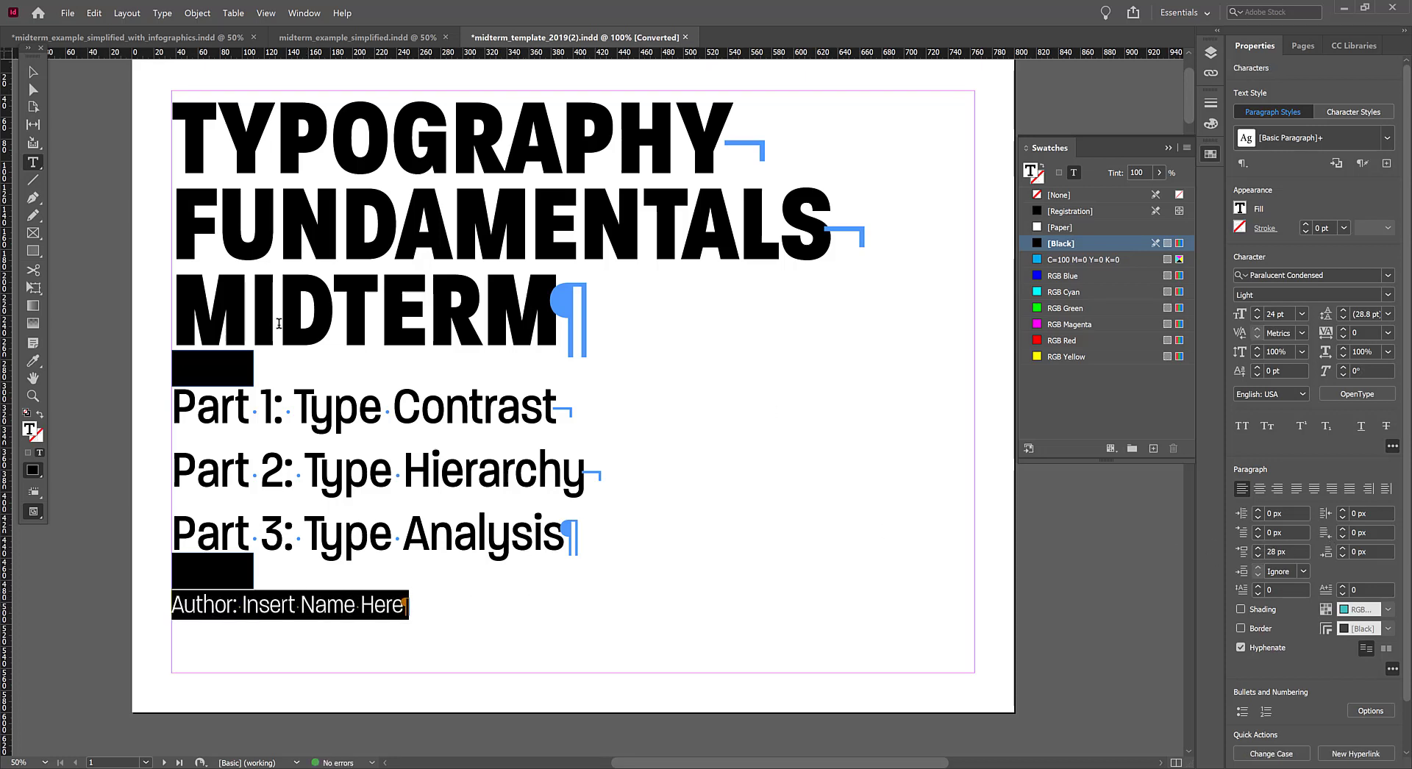
{"action": "left_click", "coordinate": [33, 72]}
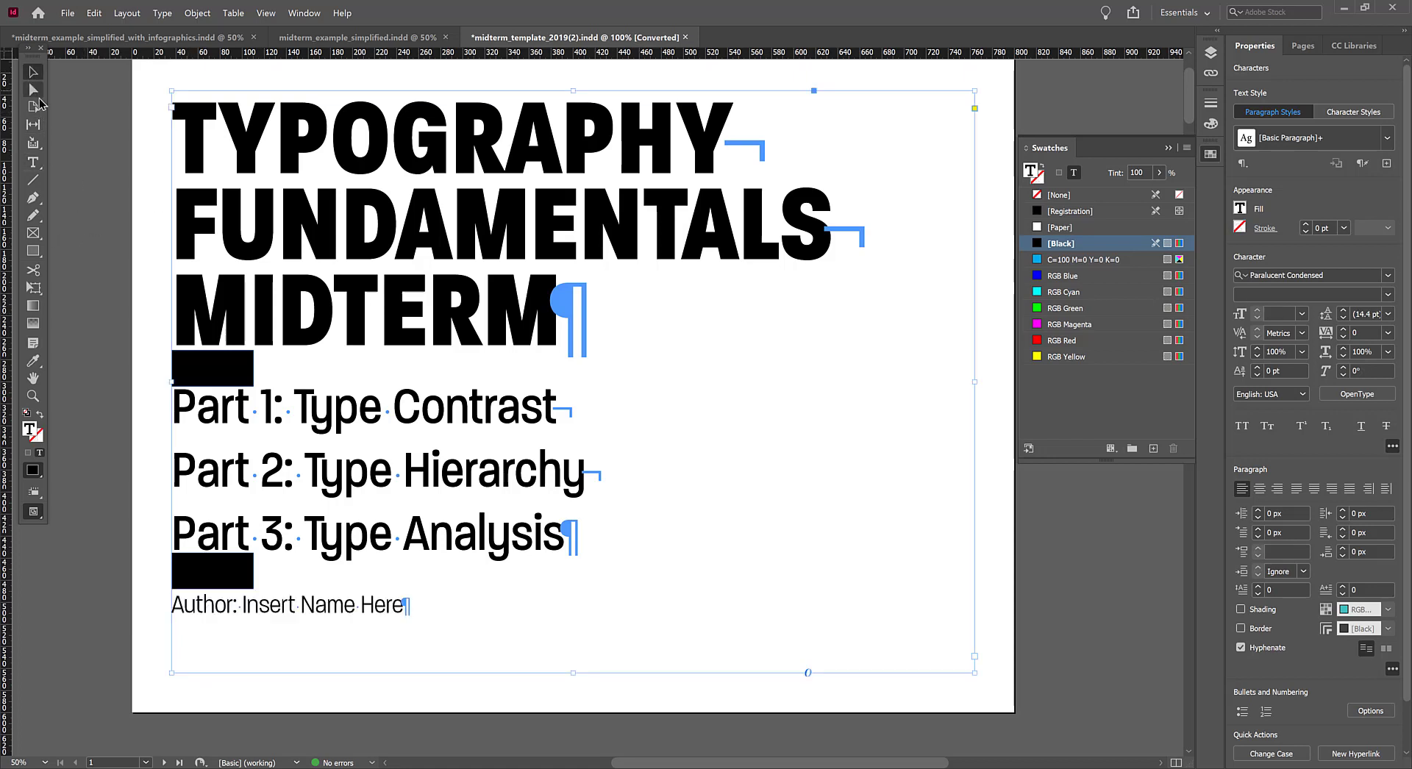
{"action": "left_click", "coordinate": [88, 184]}
{"action": "left_click", "coordinate": [197, 374]}
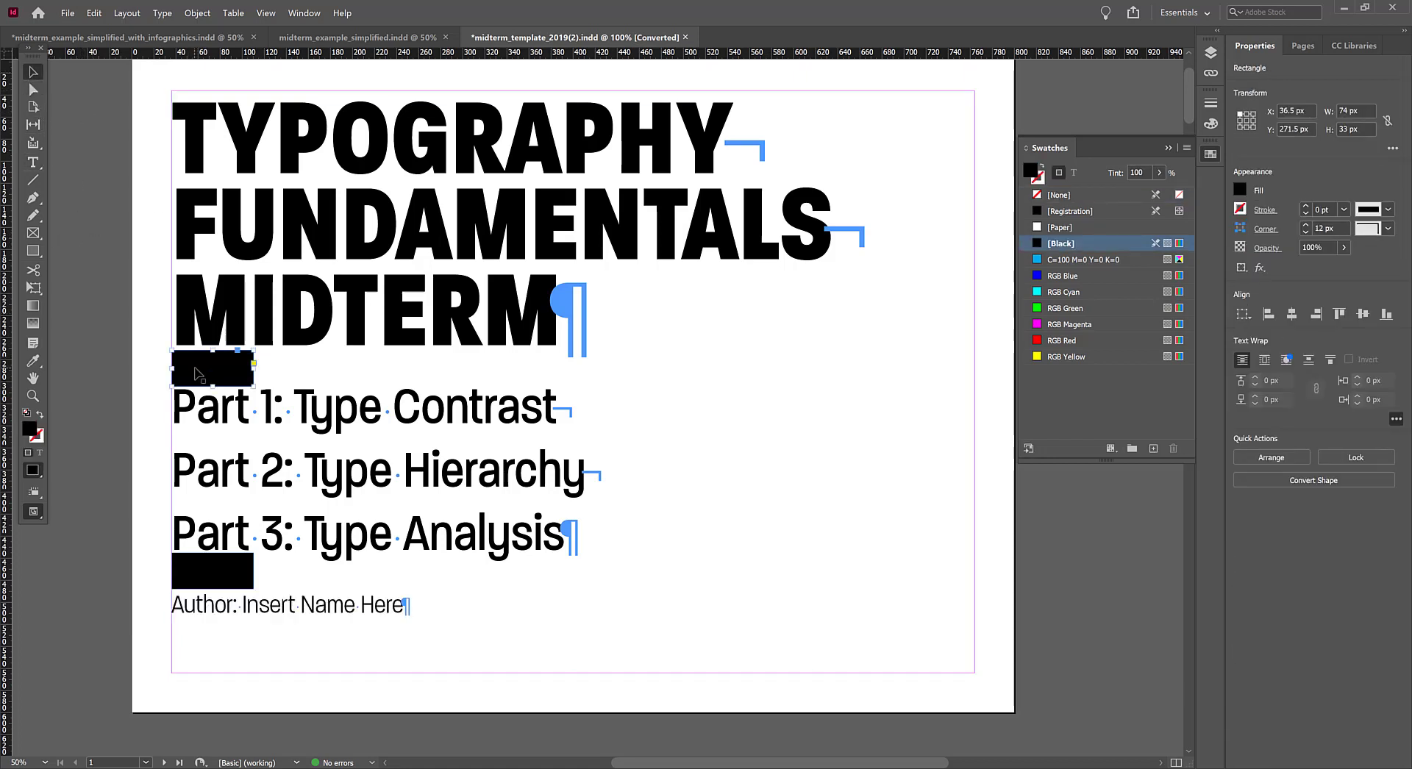
{"action": "double_click", "coordinate": [303, 519]}
{"action": "left_click", "coordinate": [186, 414]}
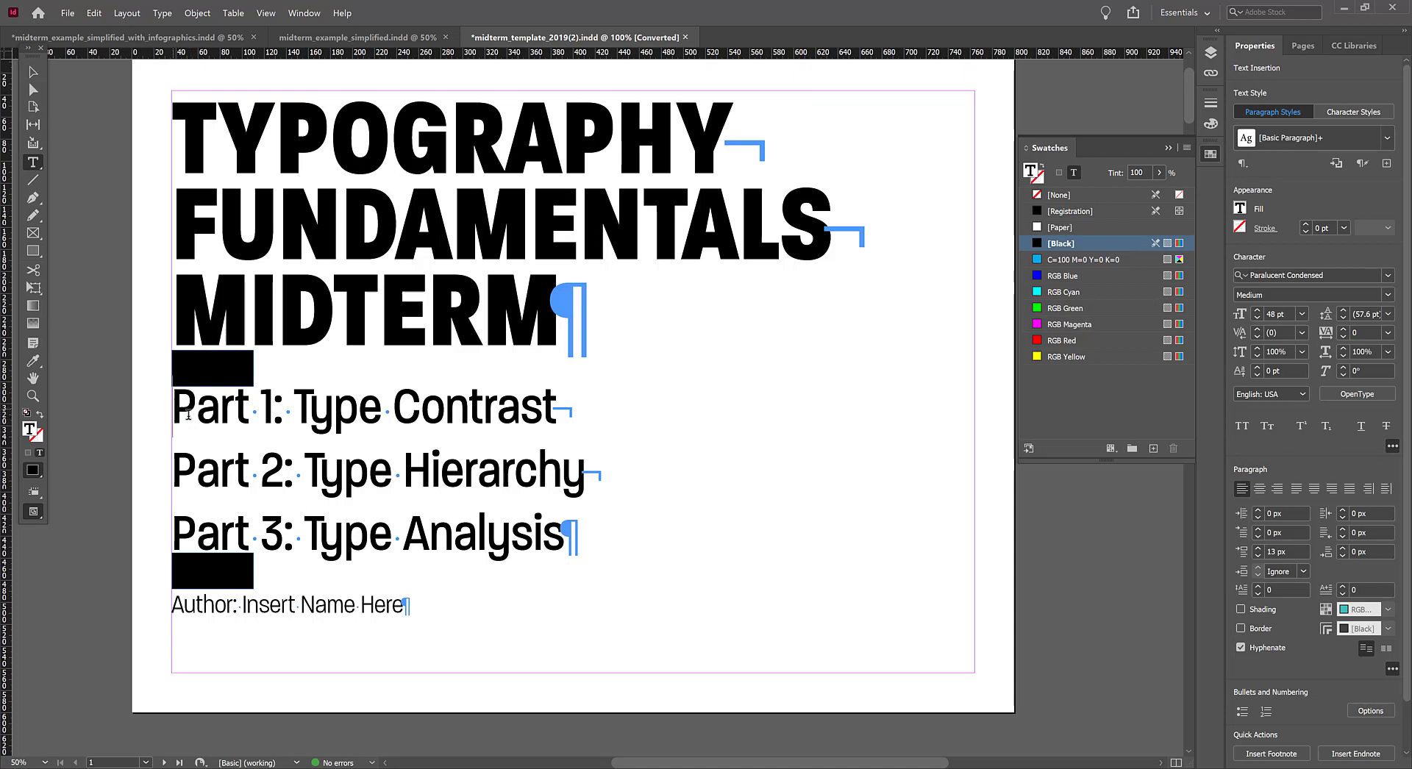
{"action": "left_click_drag", "start_coordinate": [188, 414], "coordinate": [659, 529]}
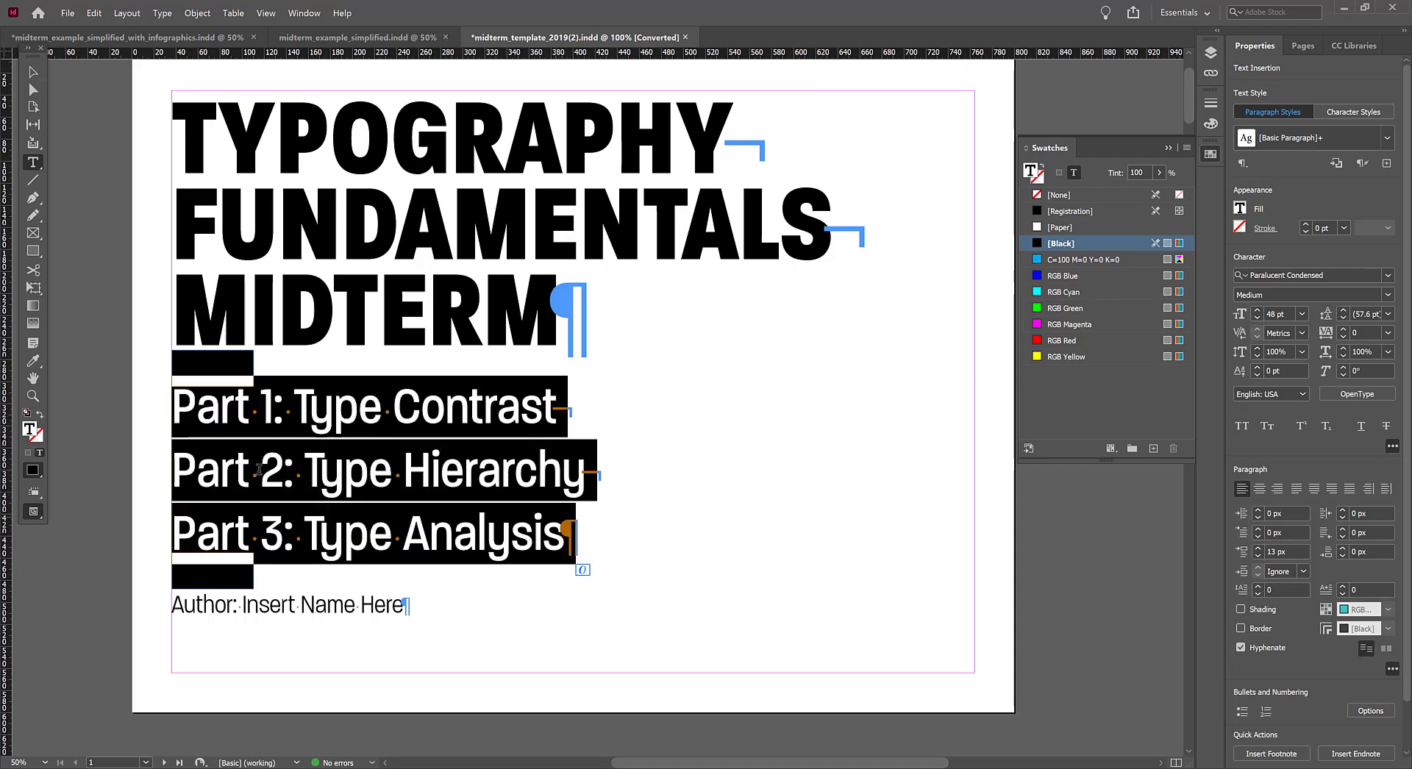
{"action": "left_click", "coordinate": [345, 440]}
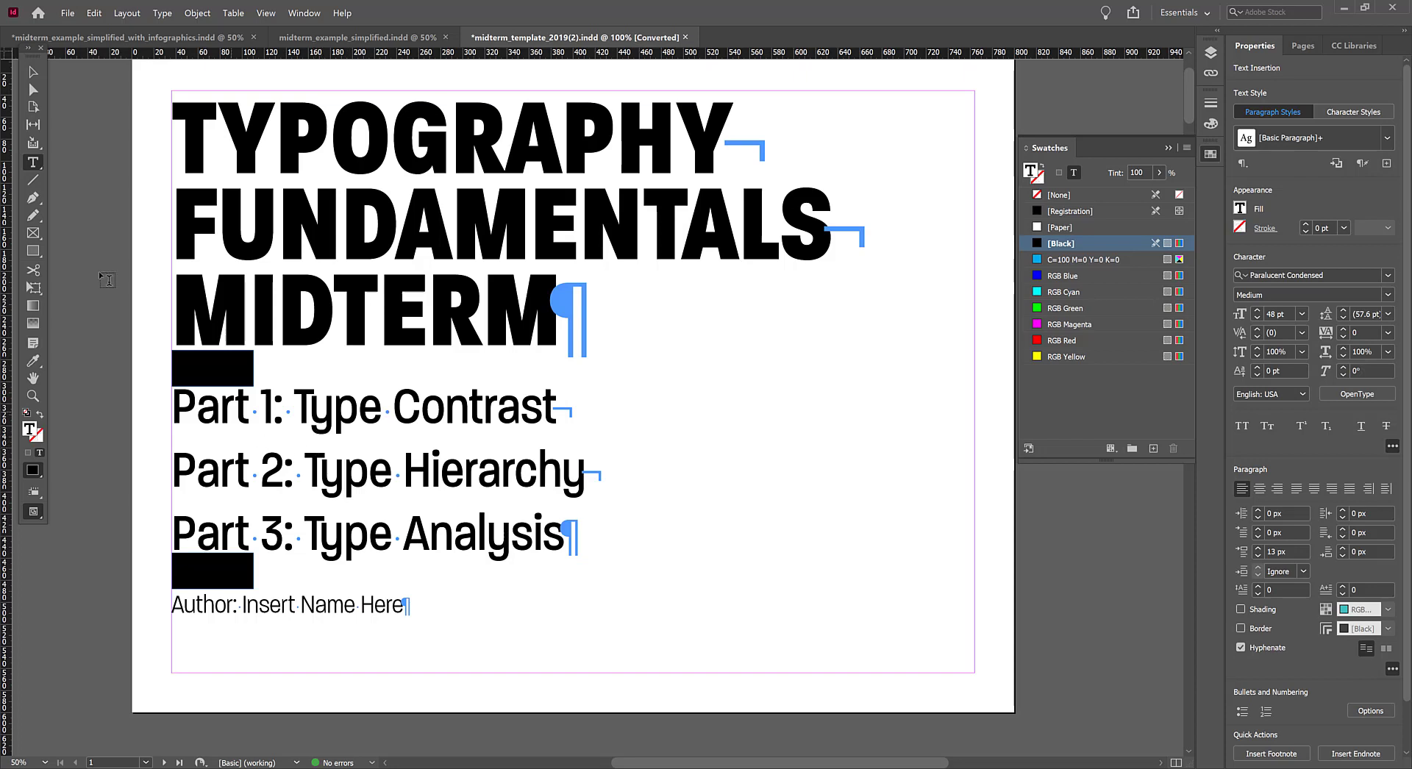
Delete both black spacer rectangles from the cover page
{"action": "left_click", "coordinate": [32, 71]}
{"action": "left_click", "coordinate": [112, 223]}
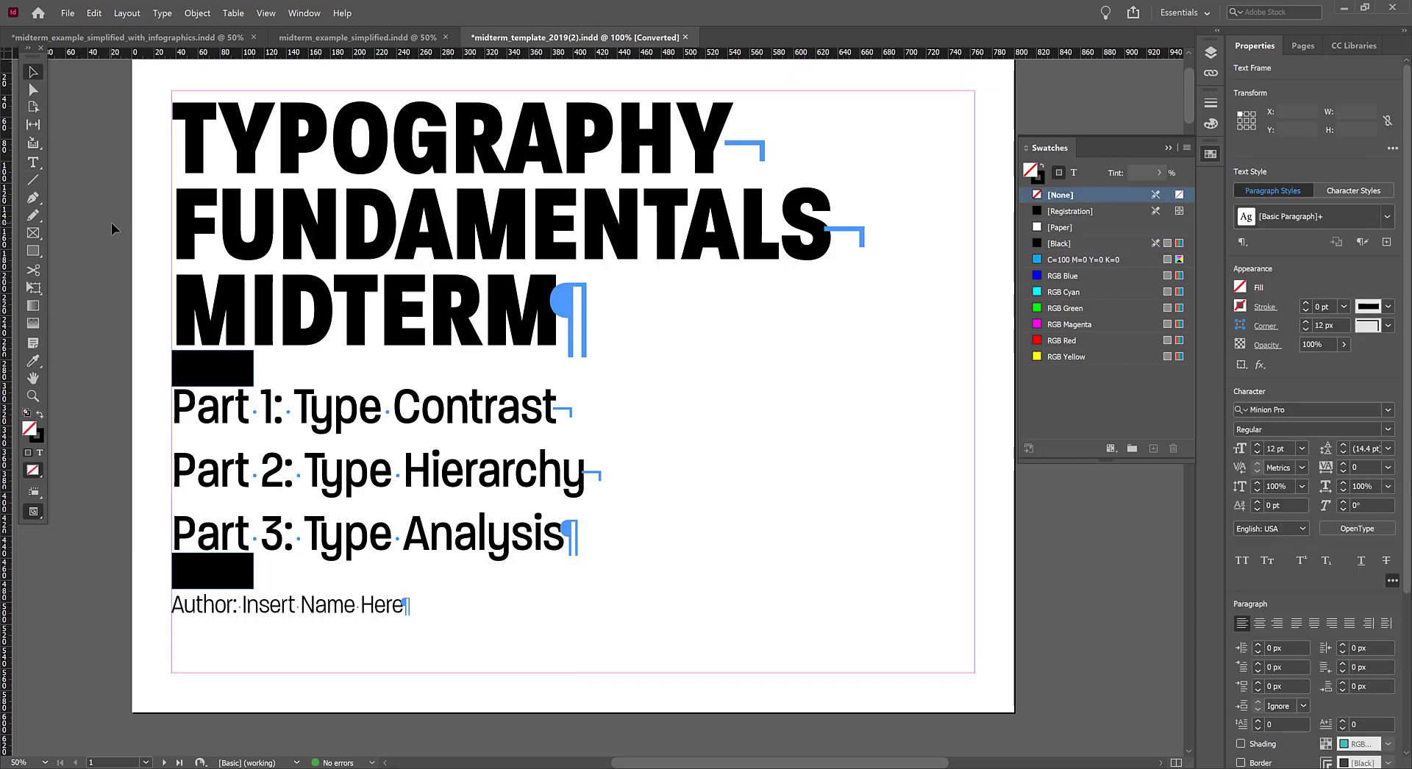
{"action": "left_click", "coordinate": [209, 379]}
{"action": "left_click", "coordinate": [250, 565], "text": "shift"}
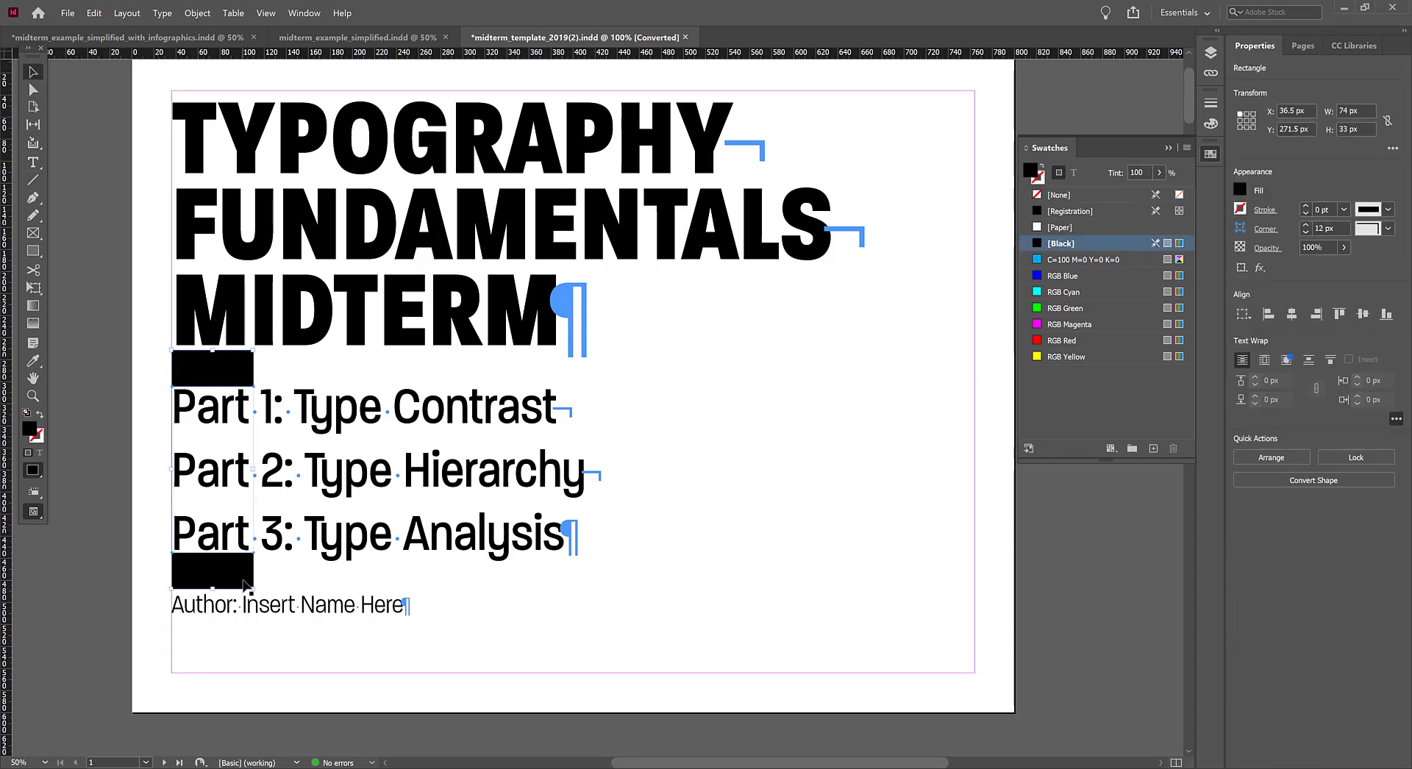
{"action": "key", "text": "Delete"}
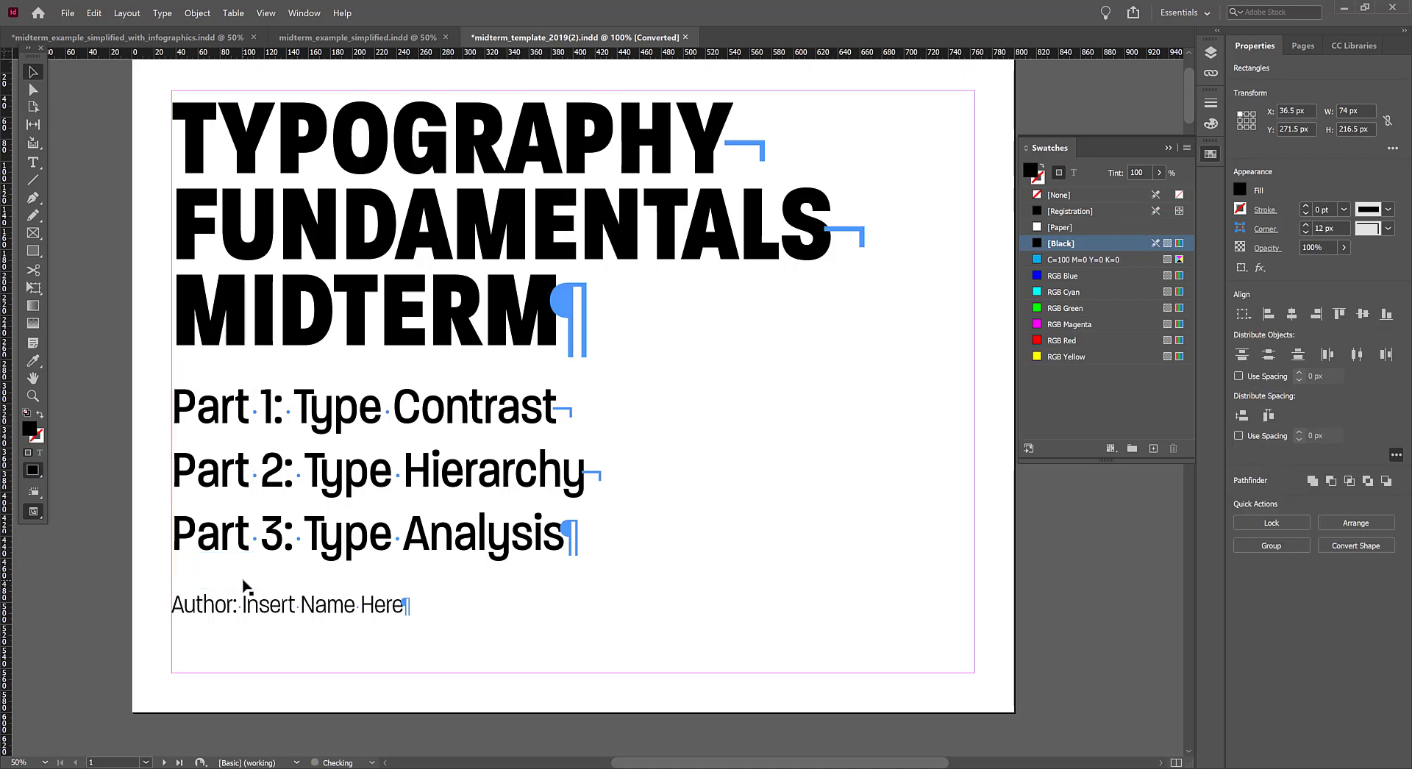
Set the vertical justification of the cover page's text frame to Center
{"action": "left_click", "coordinate": [346, 256]}
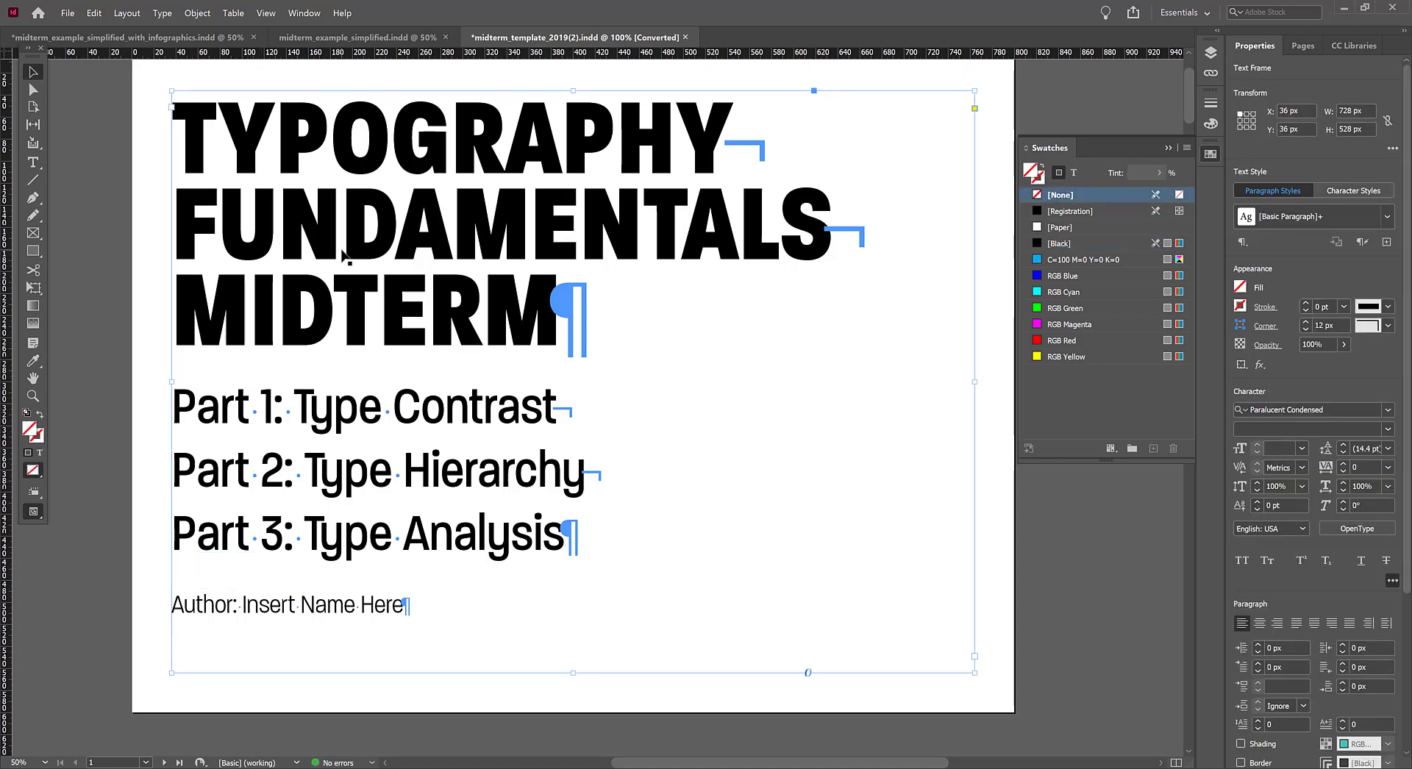
{"action": "right_click", "coordinate": [344, 256]}
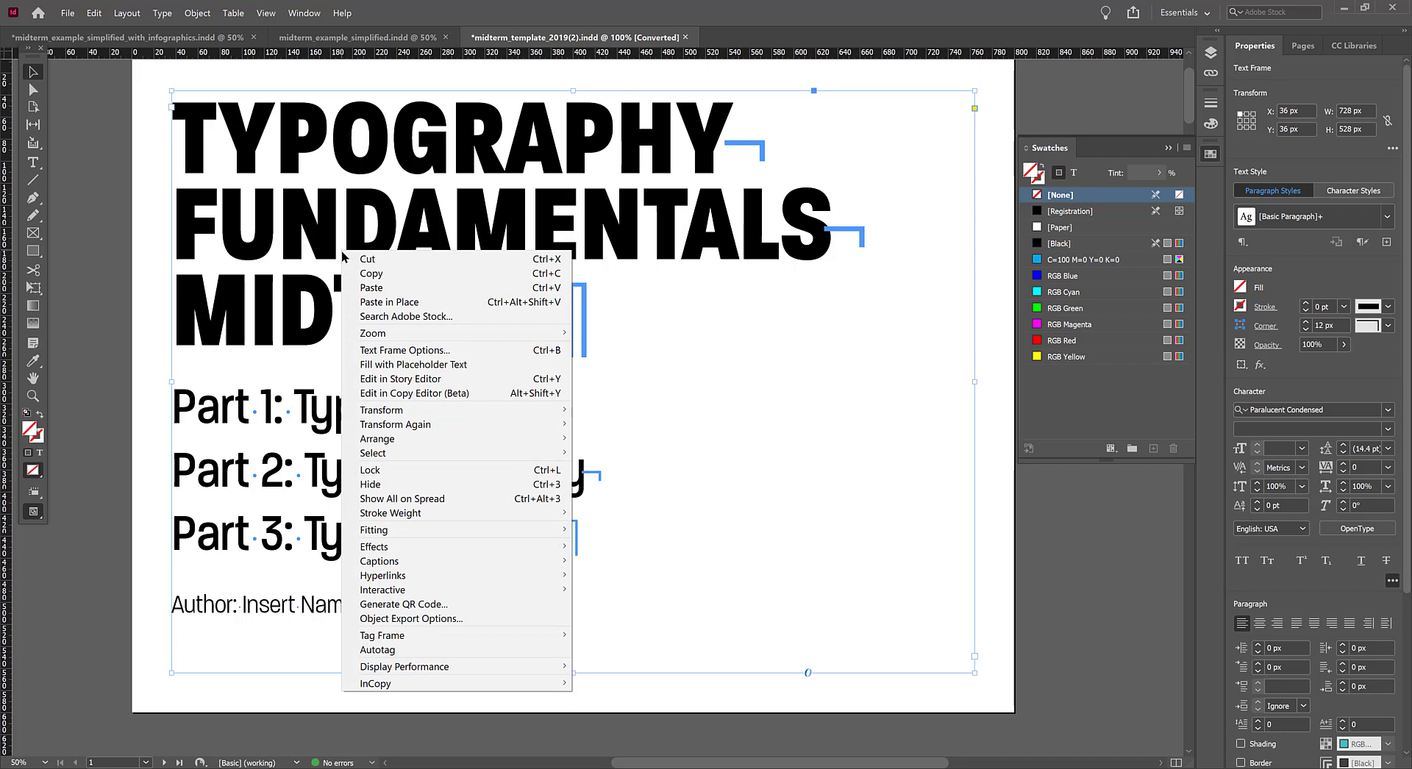
{"action": "left_click", "coordinate": [405, 351]}
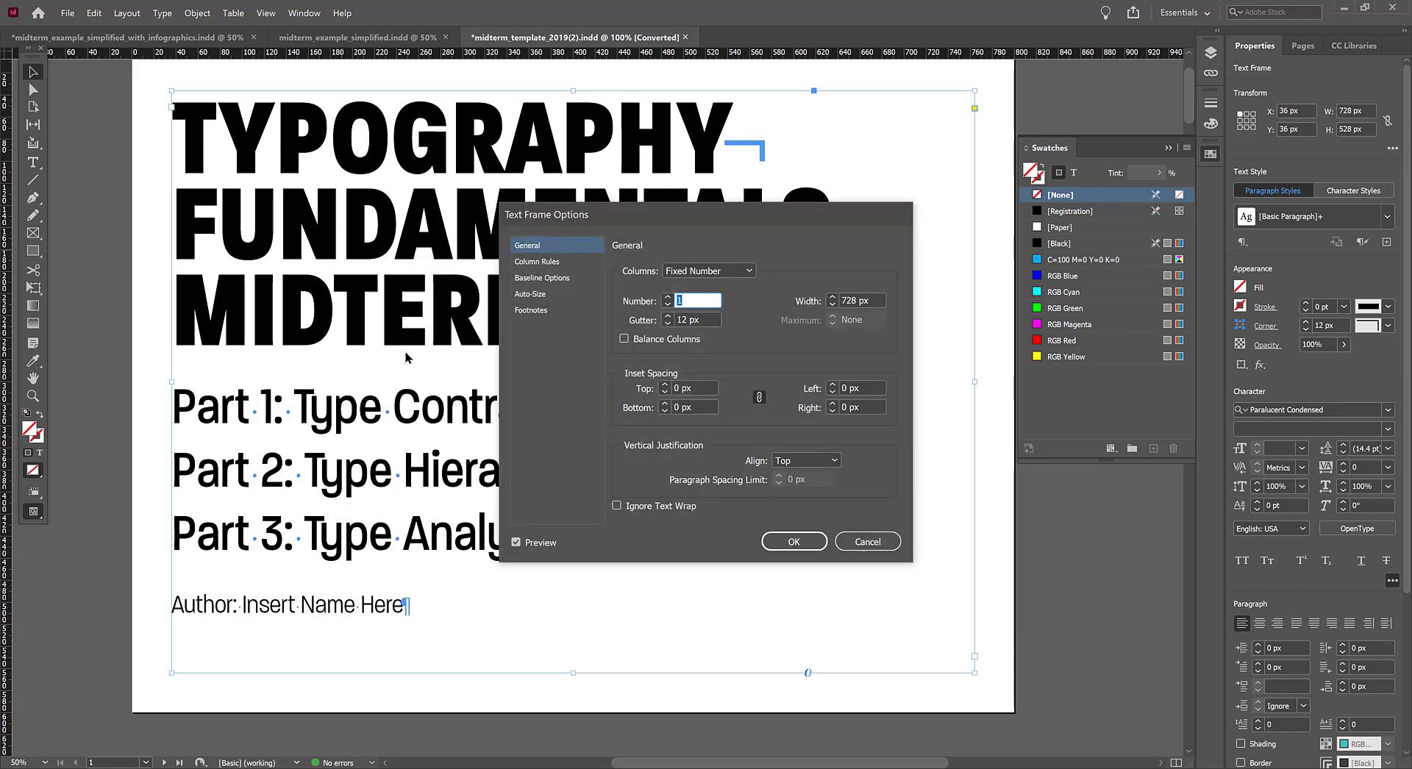
{"action": "left_click", "coordinate": [830, 463]}
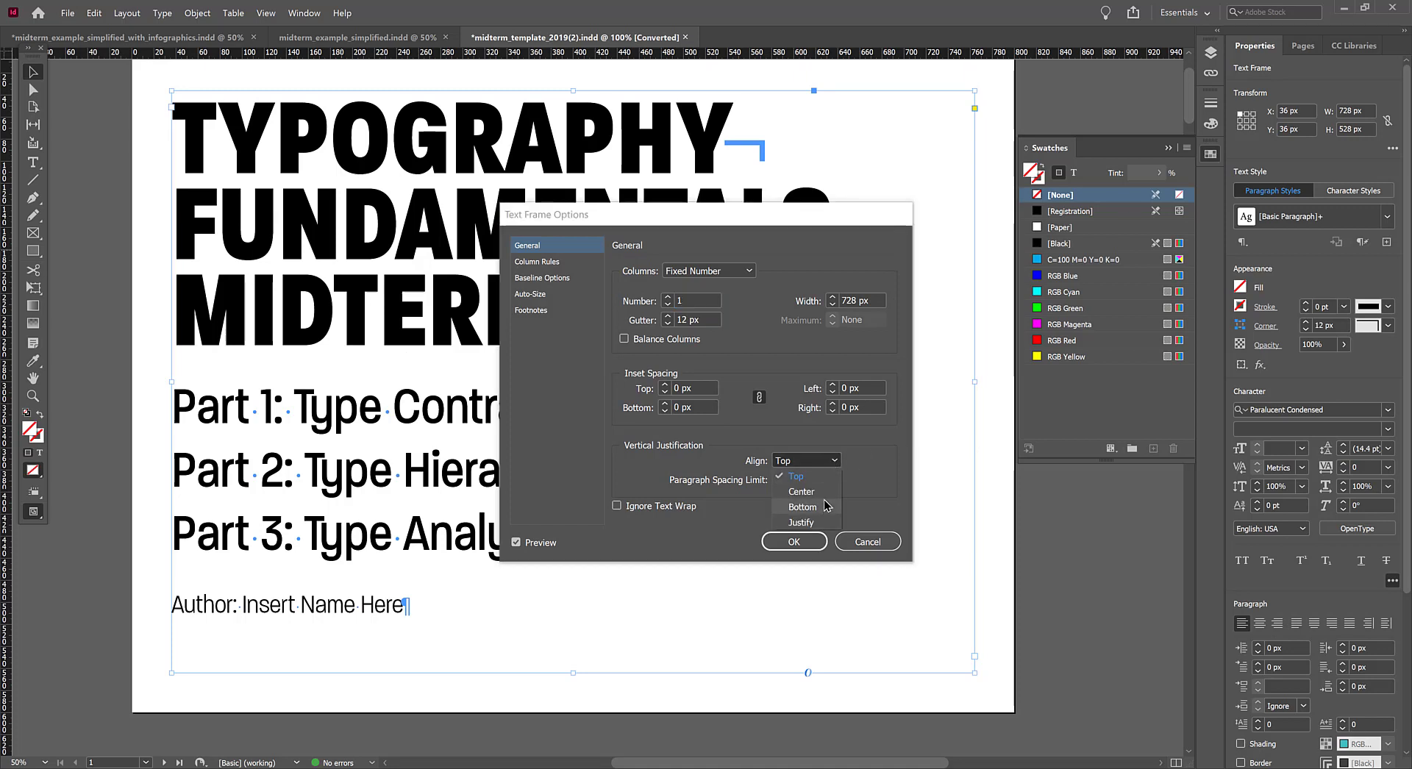
{"action": "left_click", "coordinate": [827, 493]}
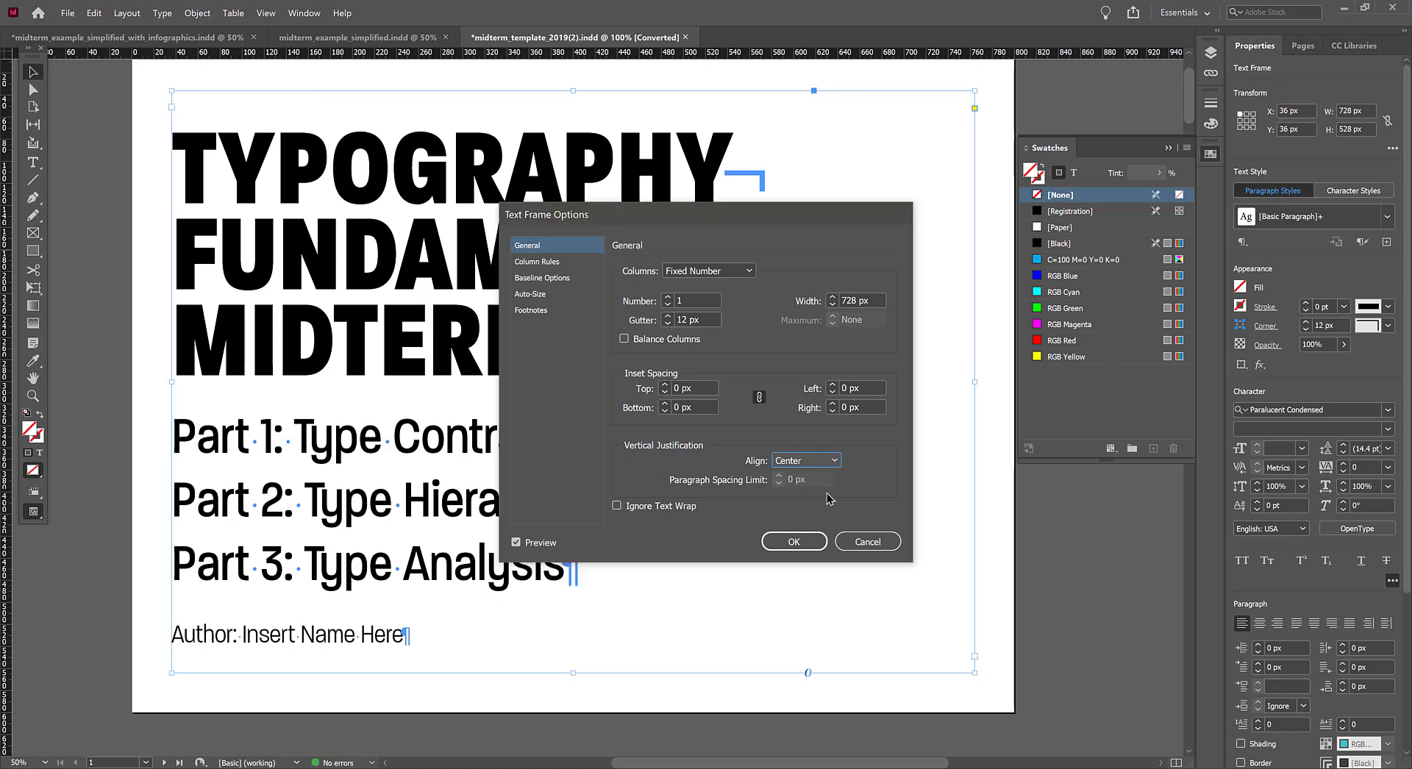
{"action": "left_click", "coordinate": [788, 544]}
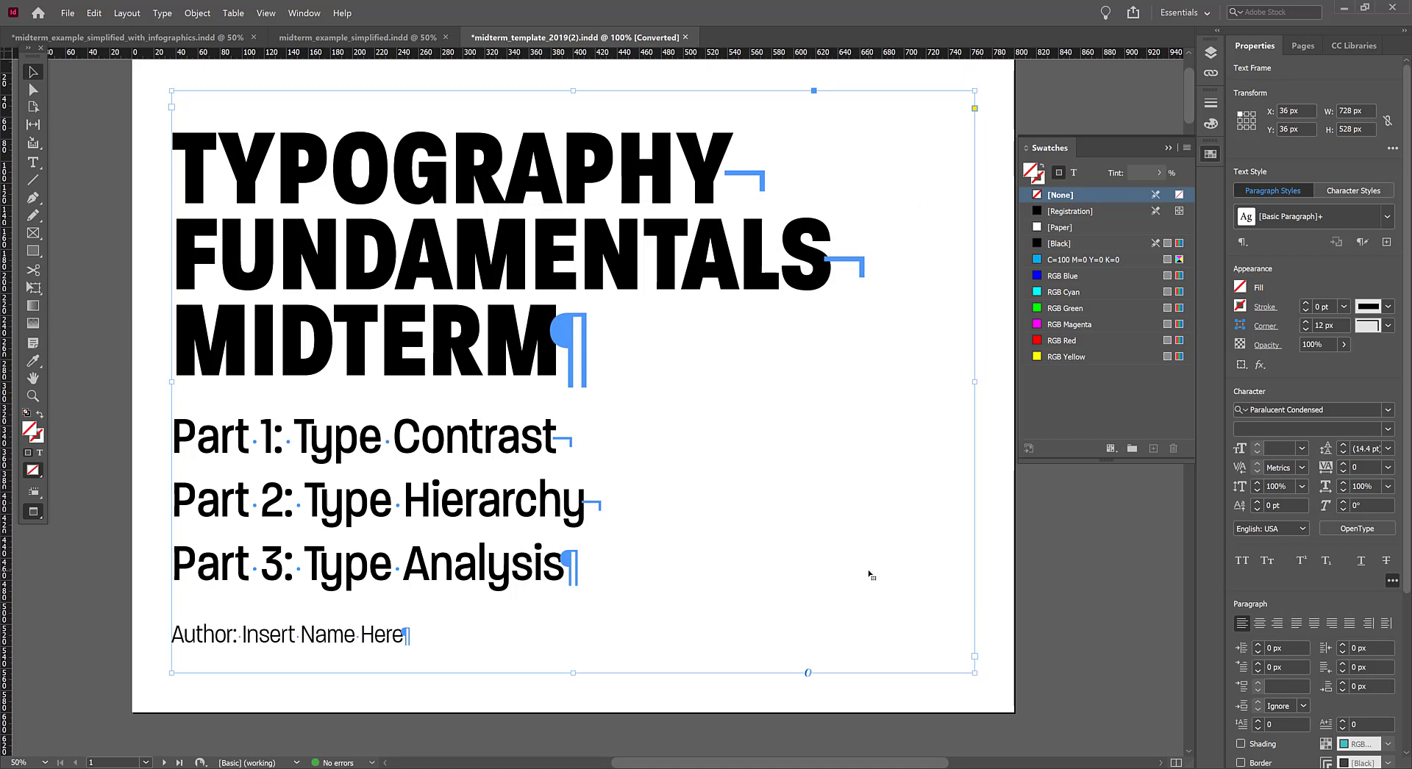
Preview the cover page without guides and hidden characters, and return to the view that shows them
{"action": "key", "text": "ctrl+alt+i"}
{"action": "left_click", "coordinate": [996, 183]}
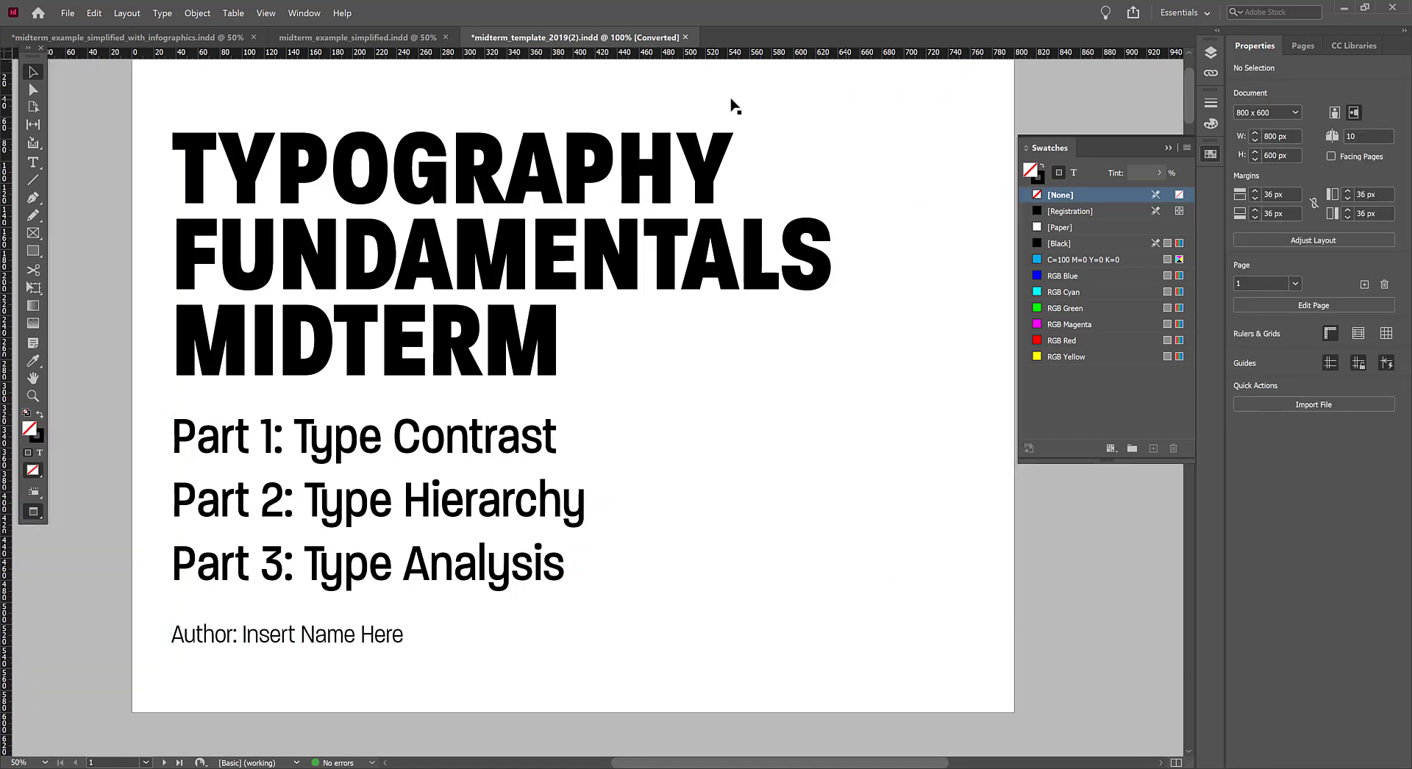
{"action": "key", "text": "ctrl+alt+i"}
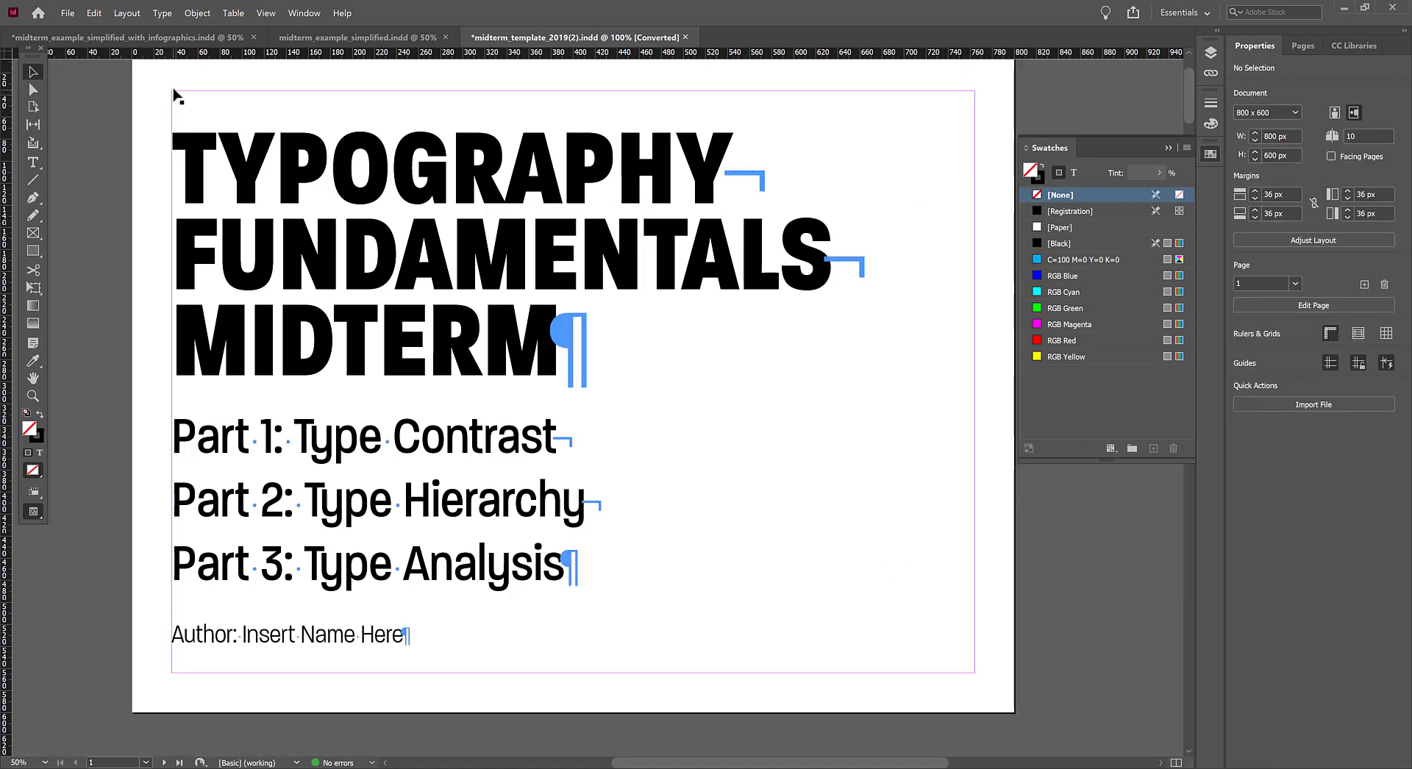
Start a new color swatch and switch its color mode to HSB
{"action": "left_click", "coordinate": [675, 432], "text": "ctrl+alt"}
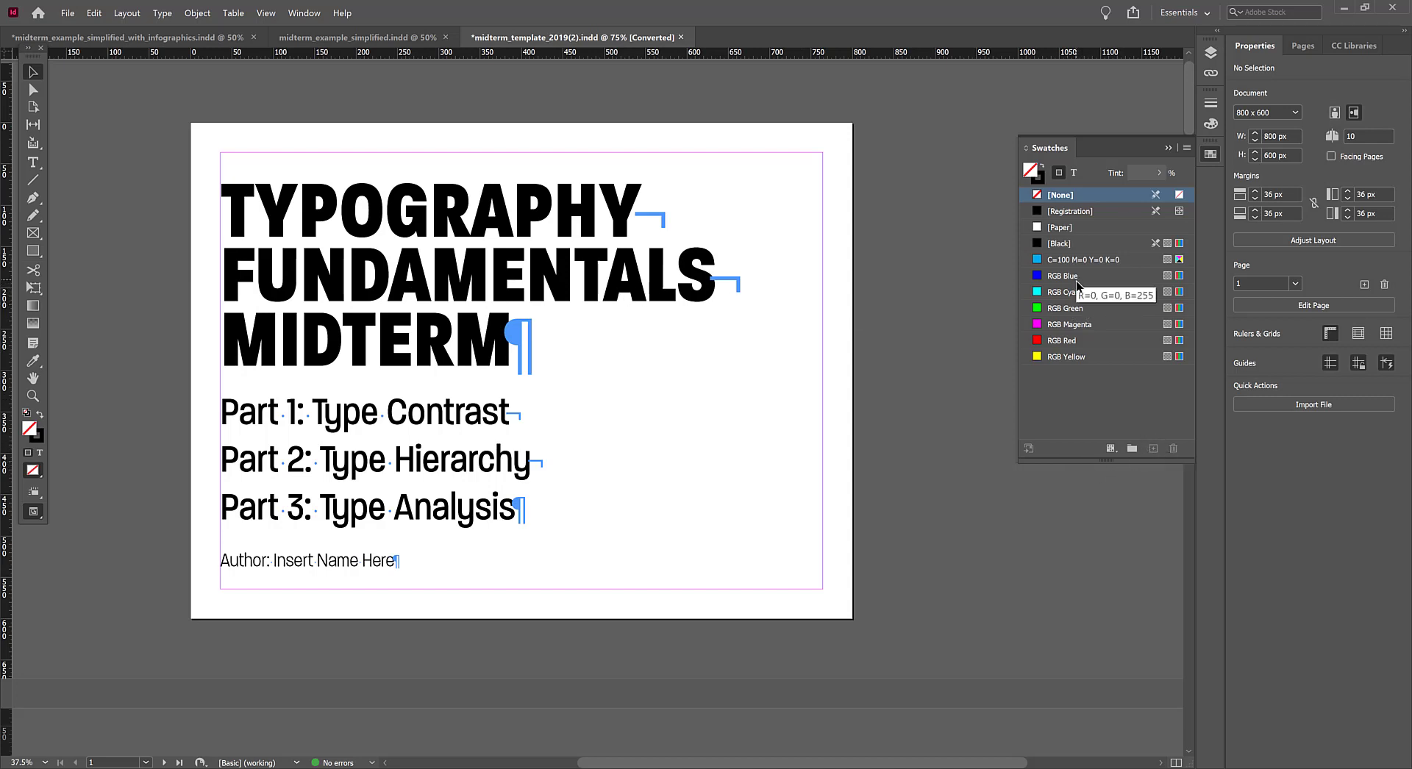
{"action": "left_click", "coordinate": [1187, 150]}
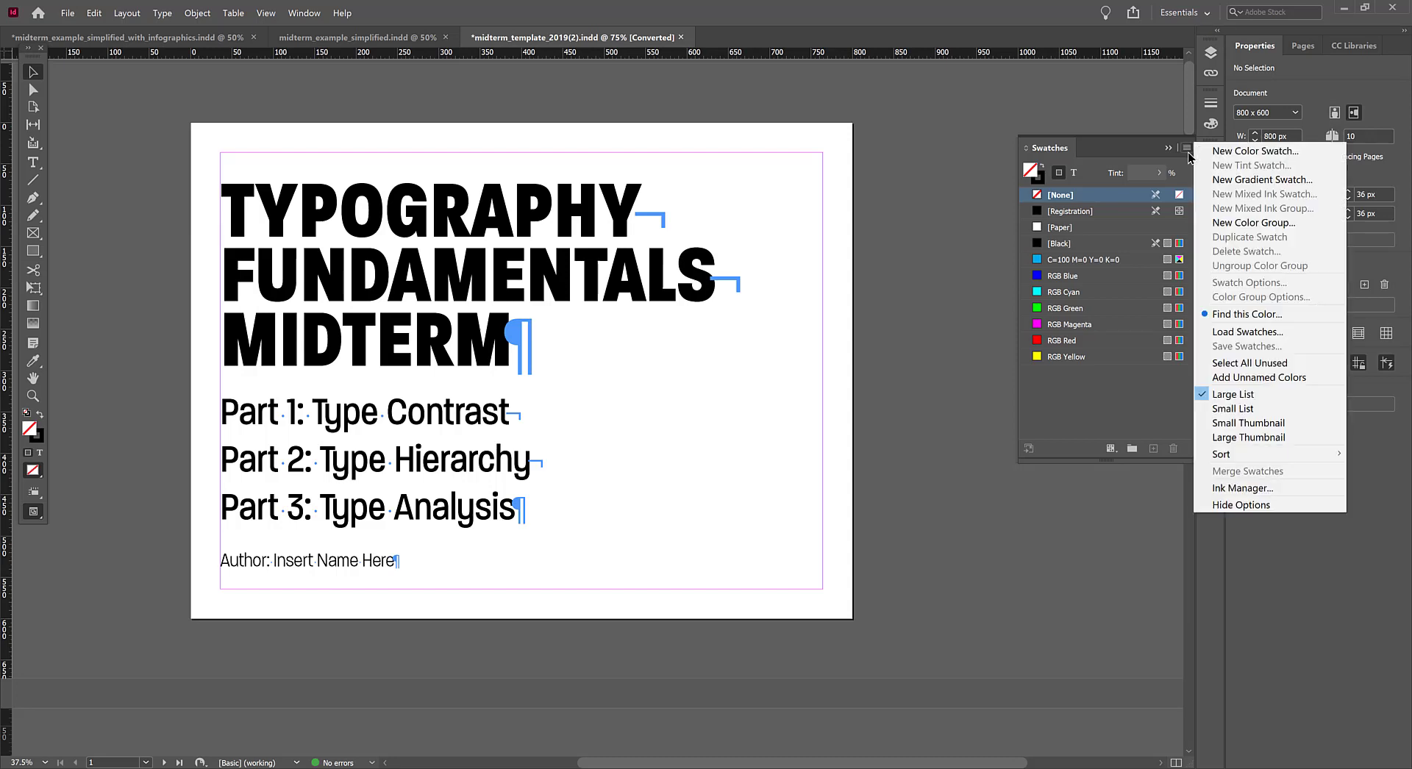
{"action": "left_click", "coordinate": [1227, 152]}
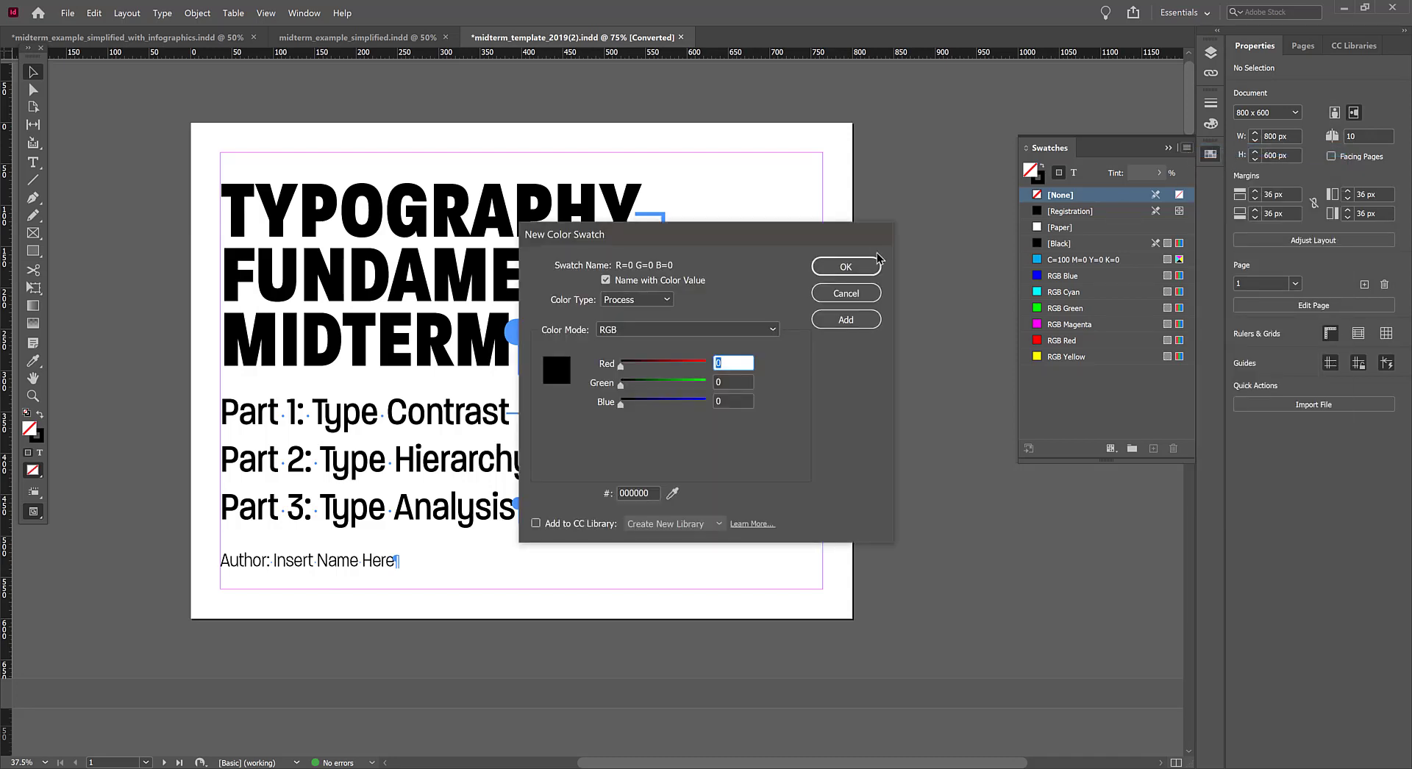
{"action": "left_click_drag", "start_coordinate": [759, 241], "coordinate": [925, 399]}
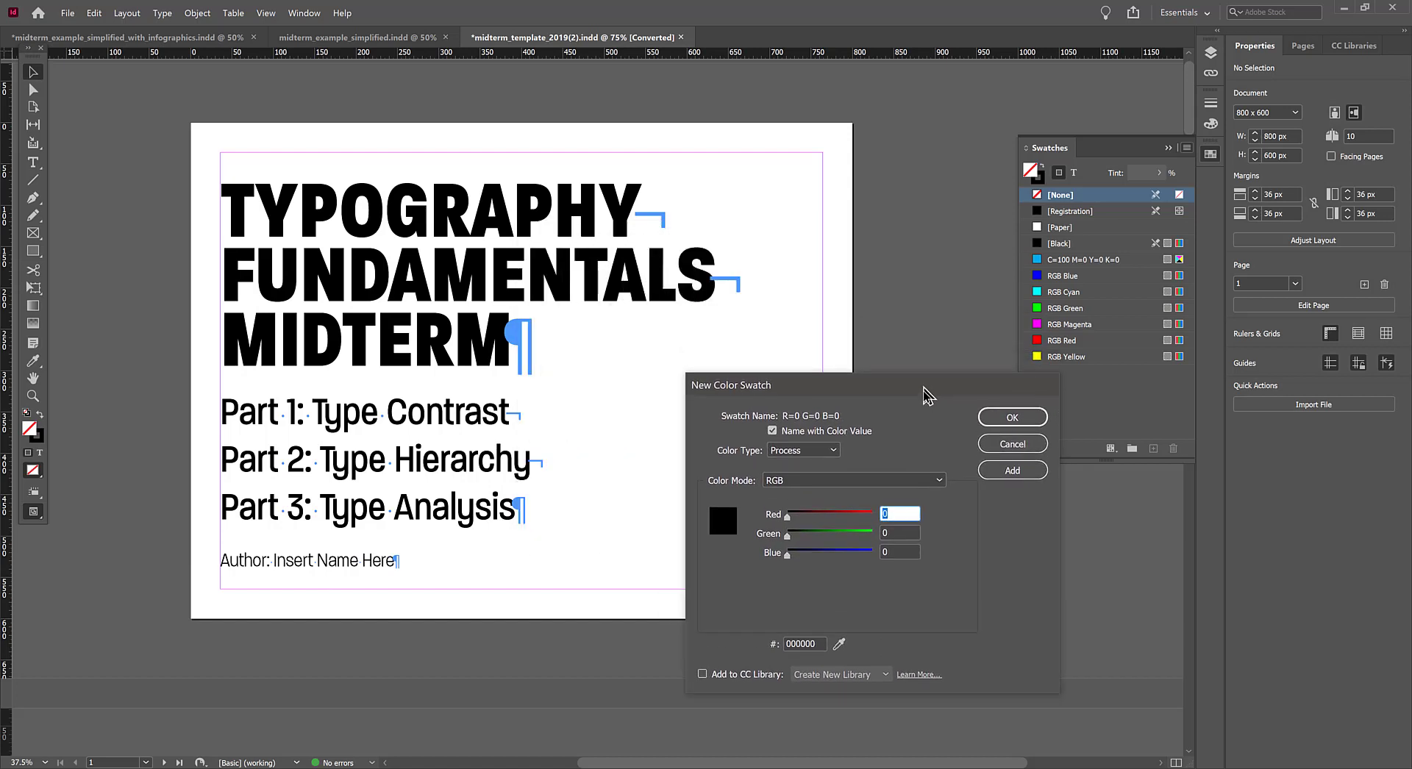
{"action": "left_click", "coordinate": [910, 489]}
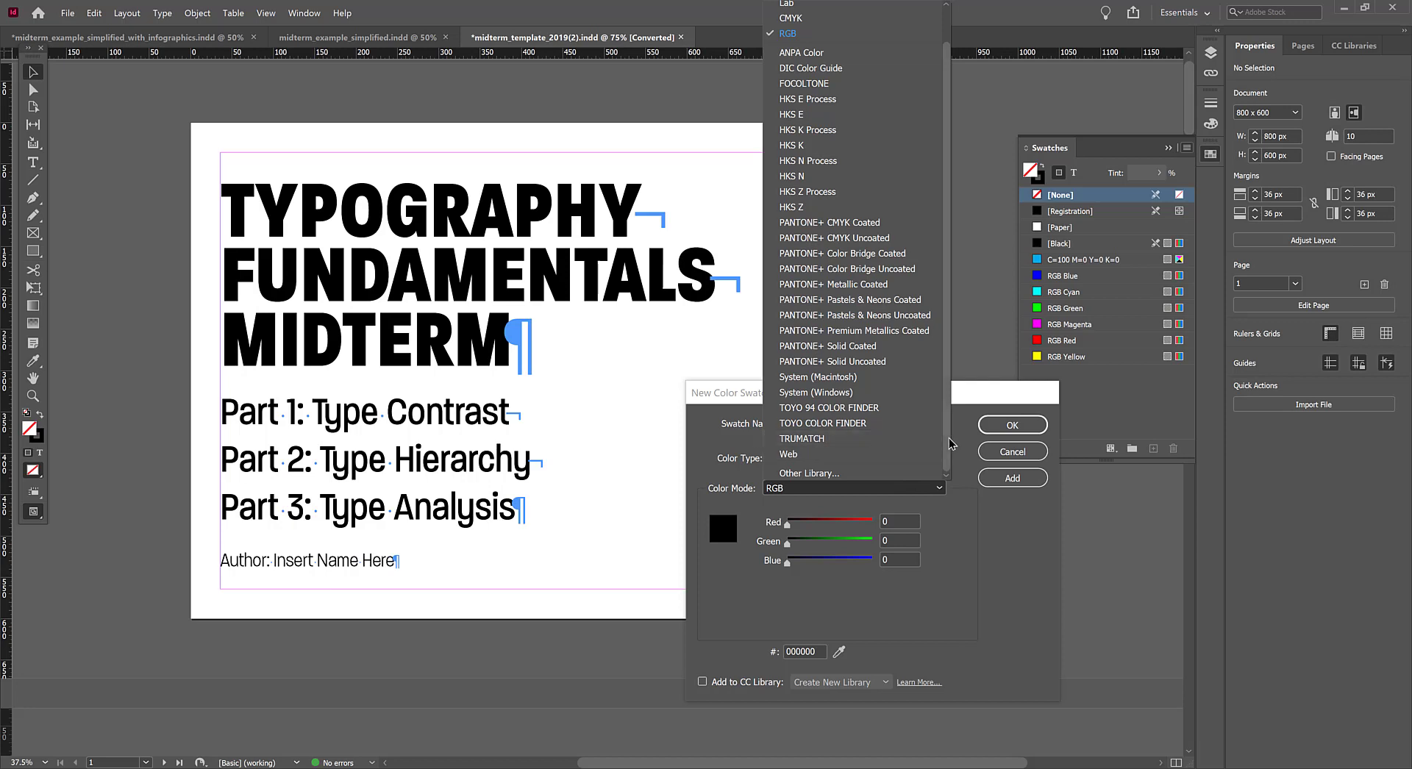
{"action": "scroll", "coordinate": [950, 450], "scroll_direction": "up", "scroll_amount": 1}
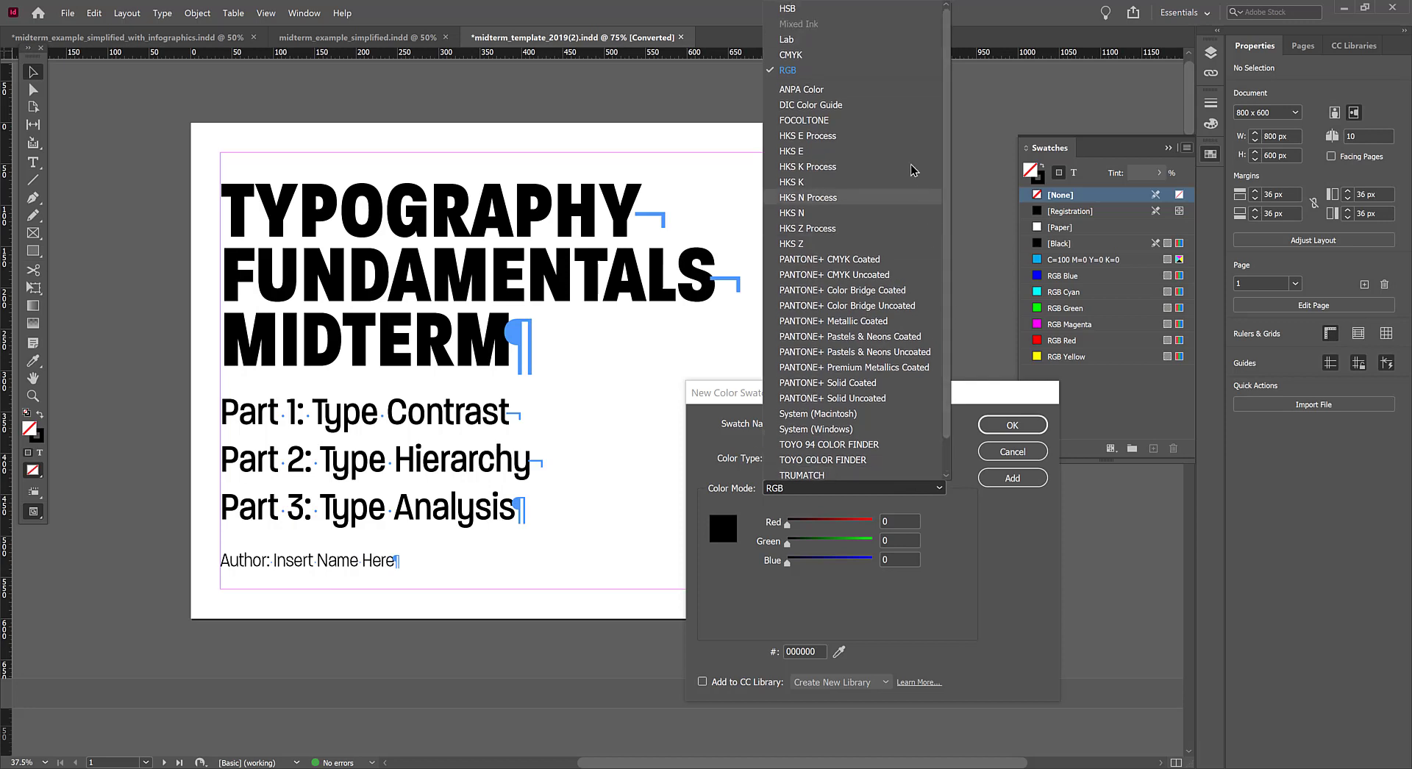
{"action": "left_click", "coordinate": [789, 9]}
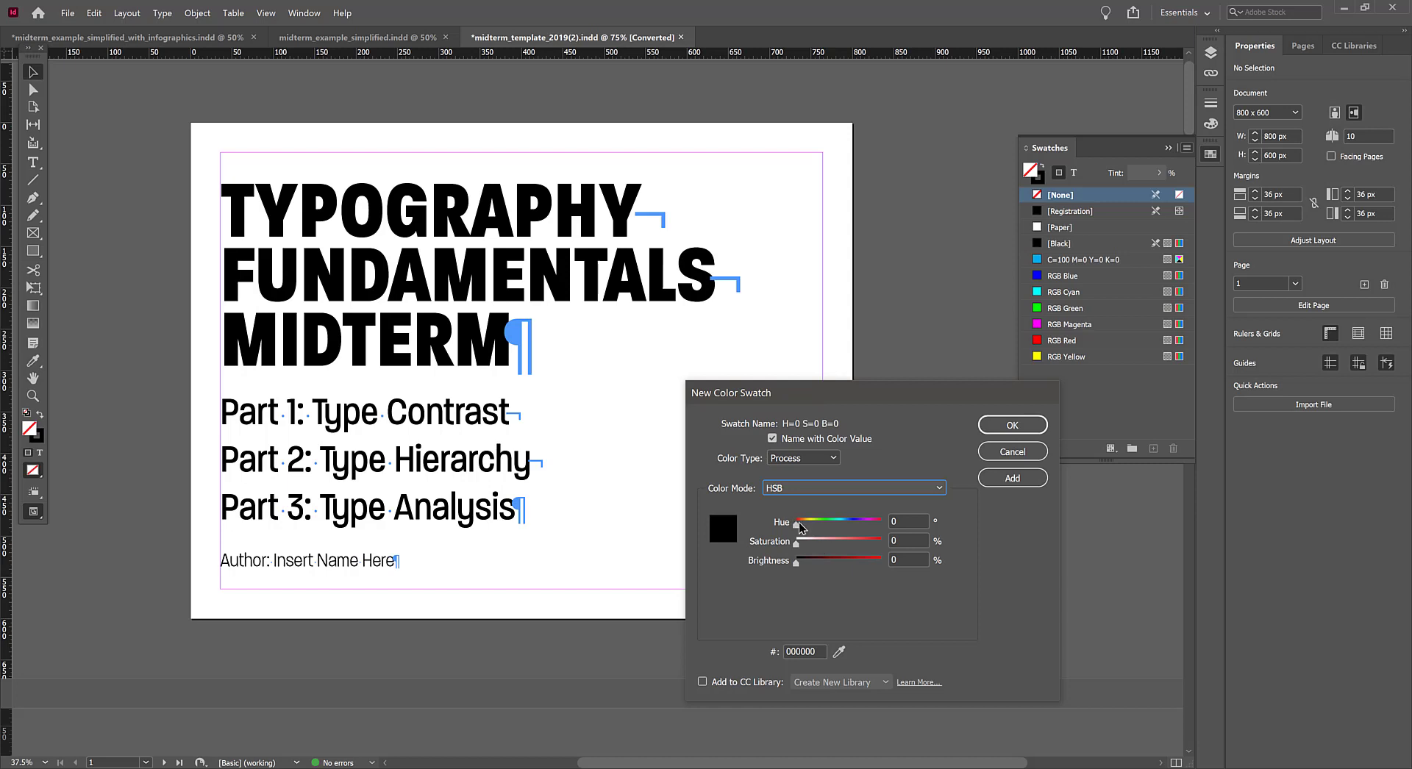
Define the new swatch as a dark teal with hue 172, saturation 100 and brightness 25, and add it to the swatches
{"action": "left_click_drag", "start_coordinate": [794, 525], "coordinate": [902, 571]}
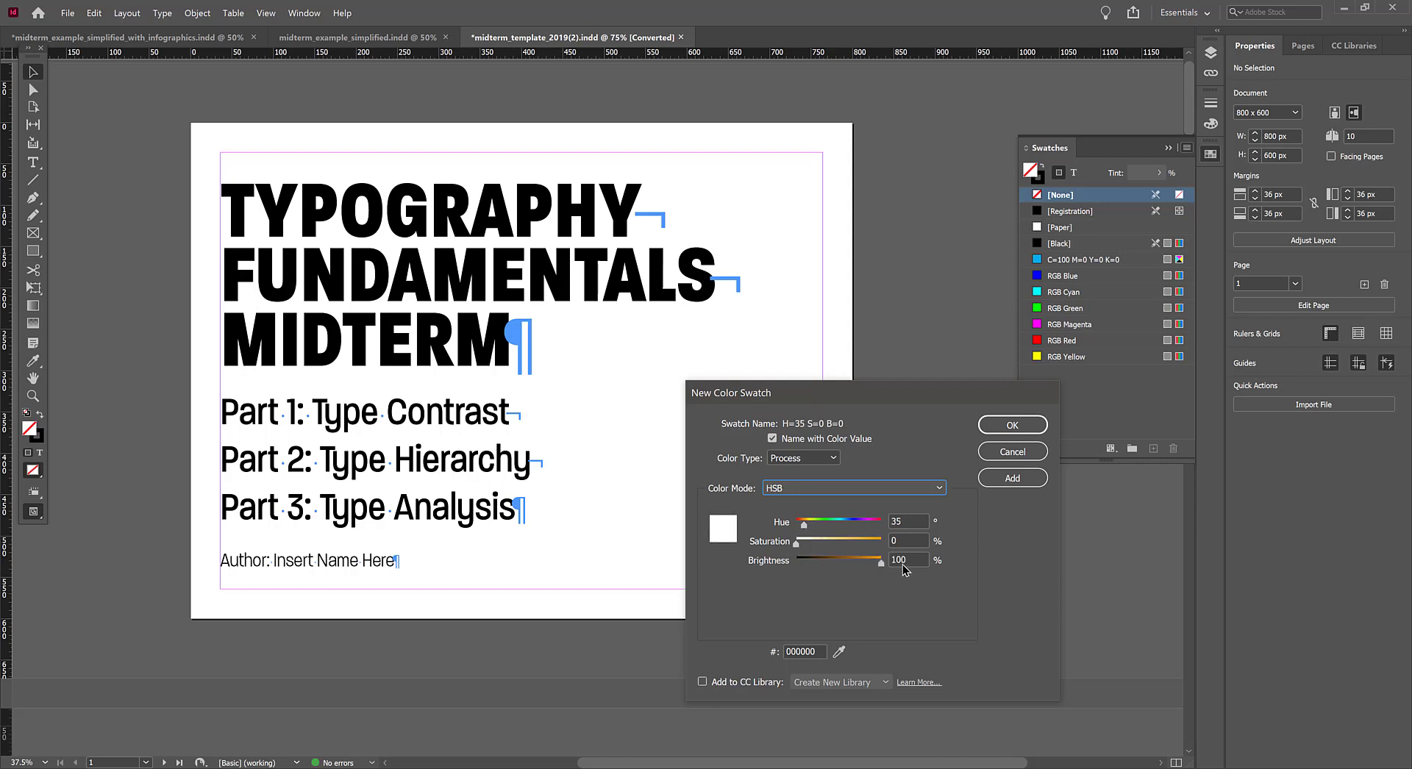
{"action": "left_click_drag", "start_coordinate": [797, 544], "coordinate": [859, 568]}
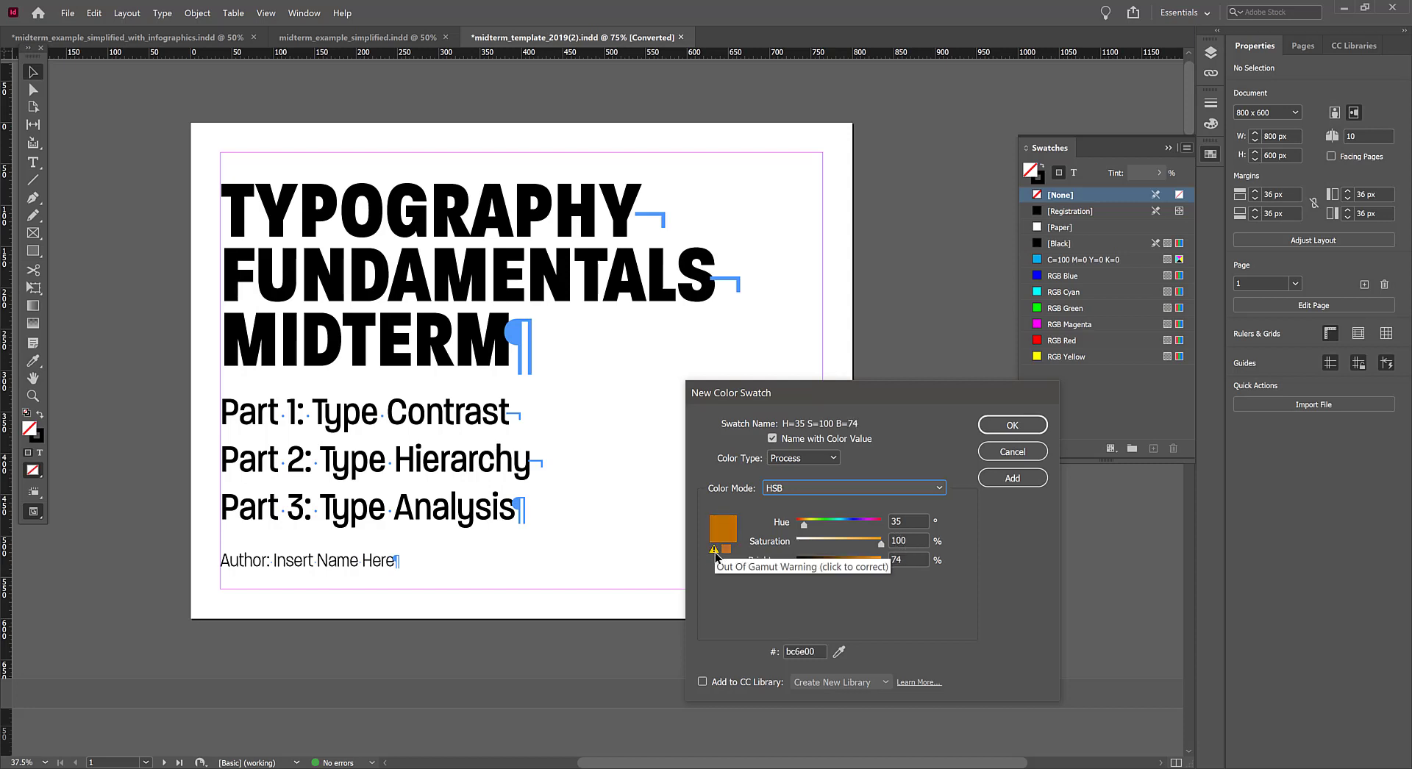
{"action": "mouse_move", "coordinate": [881, 544]}
{"action": "left_mouse_down"}
{"action": "mouse_move", "coordinate": [862, 548]}
{"action": "mouse_move", "coordinate": [883, 547]}
{"action": "mouse_move", "coordinate": [866, 566]}
{"action": "left_mouse_up"}
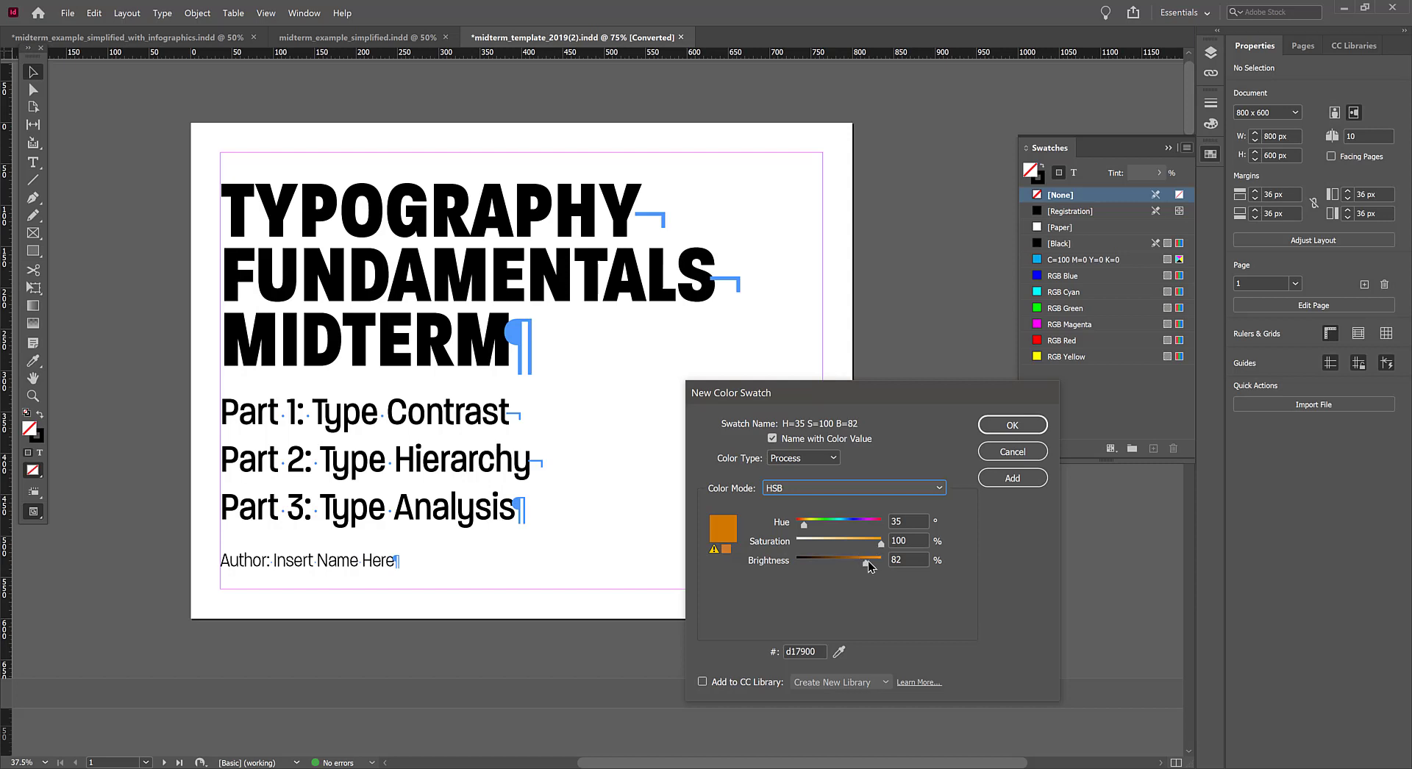
{"action": "mouse_move", "coordinate": [868, 564]}
{"action": "left_mouse_down"}
{"action": "mouse_move", "coordinate": [831, 564]}
{"action": "mouse_move", "coordinate": [803, 525]}
{"action": "mouse_move", "coordinate": [843, 566]}
{"action": "left_mouse_up"}
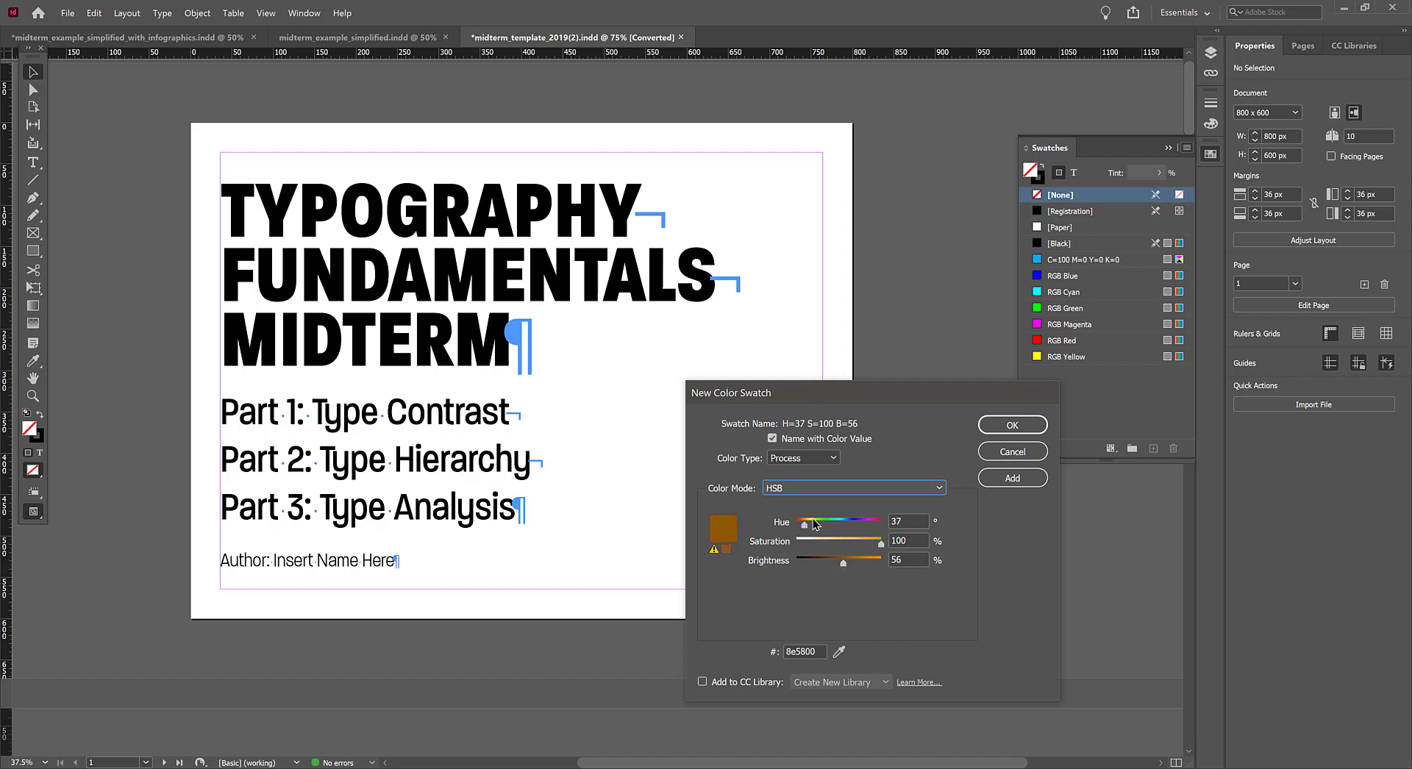
{"action": "left_click_drag", "start_coordinate": [808, 526], "coordinate": [837, 525]}
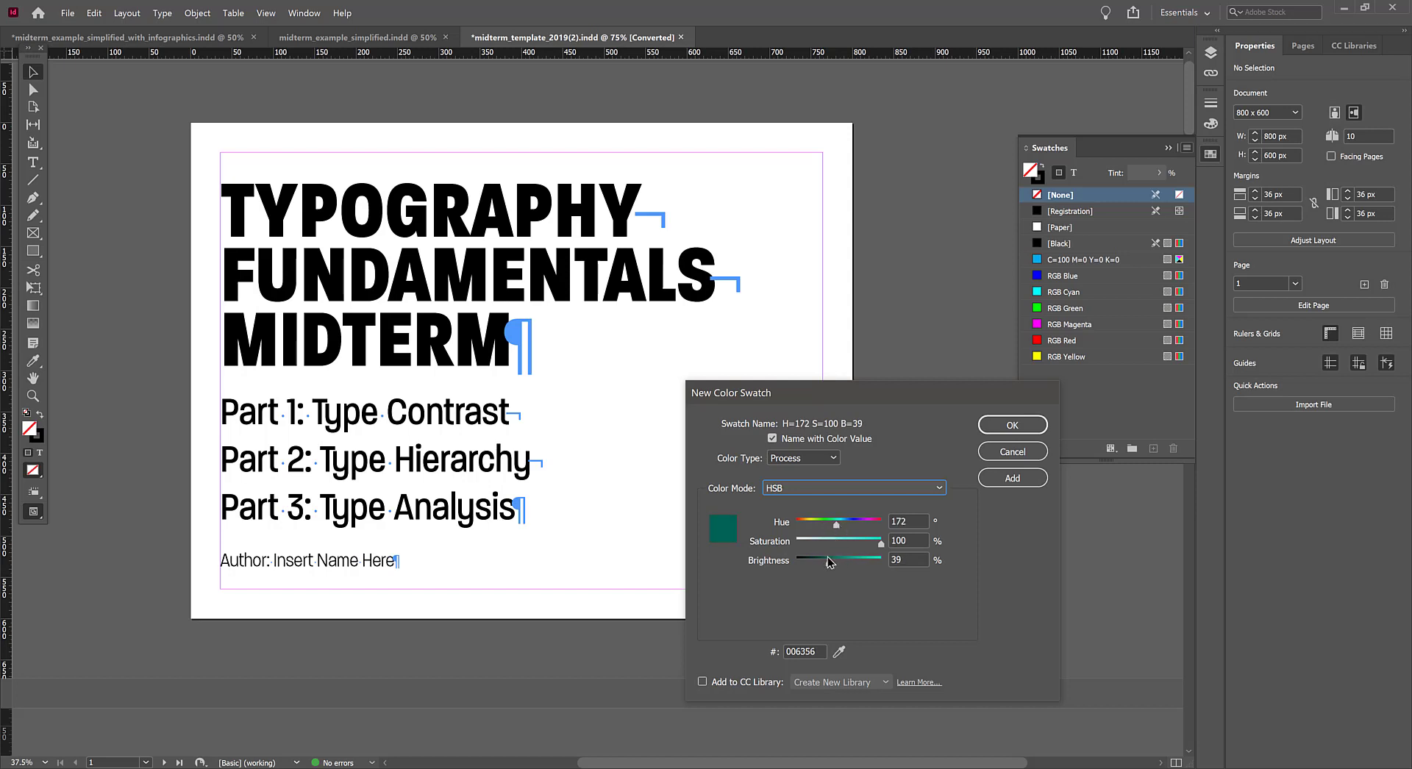
{"action": "left_click_drag", "start_coordinate": [830, 563], "coordinate": [816, 565]}
{"action": "left_click_drag", "start_coordinate": [816, 563], "coordinate": [818, 563]}
{"action": "left_click", "coordinate": [1013, 425]}
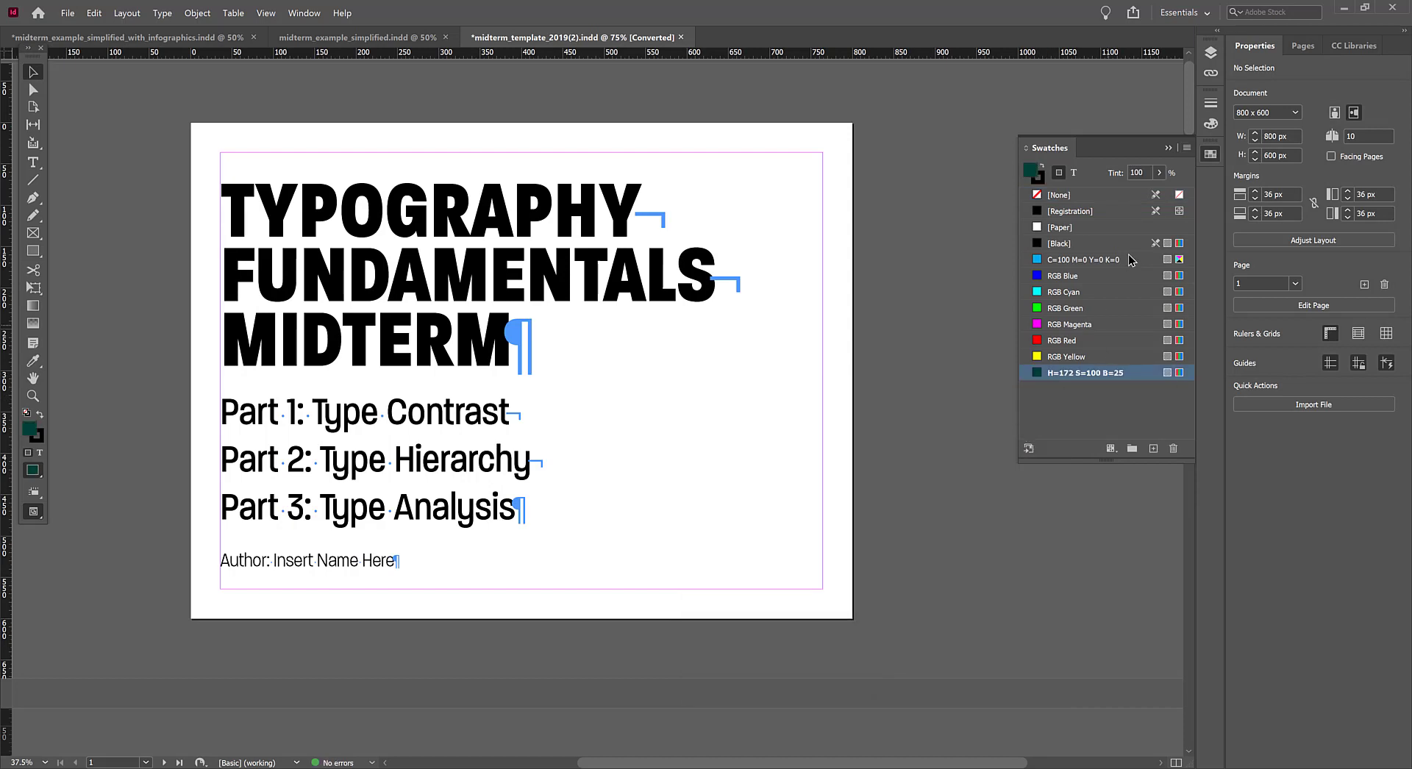
Set the dark teal's tint to 50% and save it as a new swatch
{"action": "left_click", "coordinate": [1160, 173]}
{"action": "left_click_drag", "start_coordinate": [1162, 192], "coordinate": [1121, 198]}
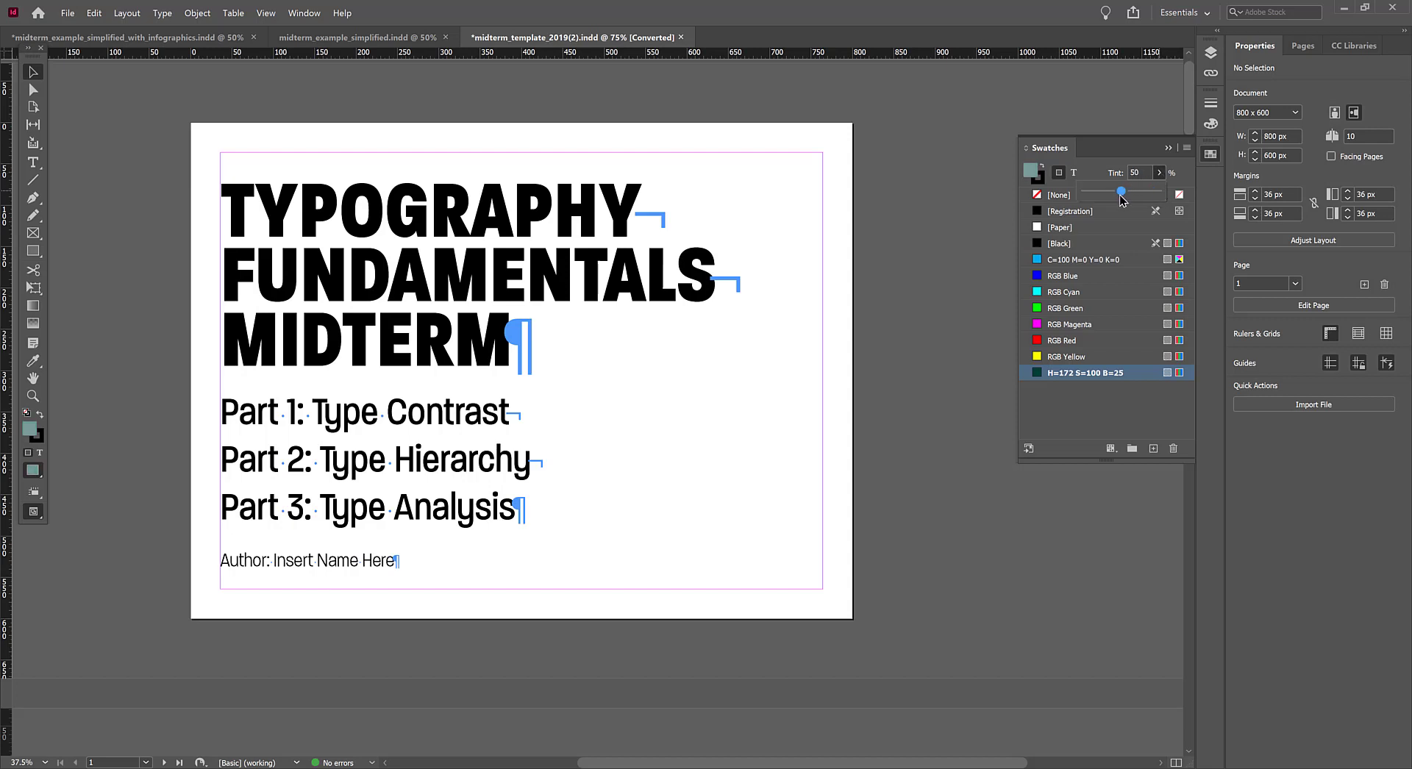
{"action": "left_click", "coordinate": [1153, 448]}
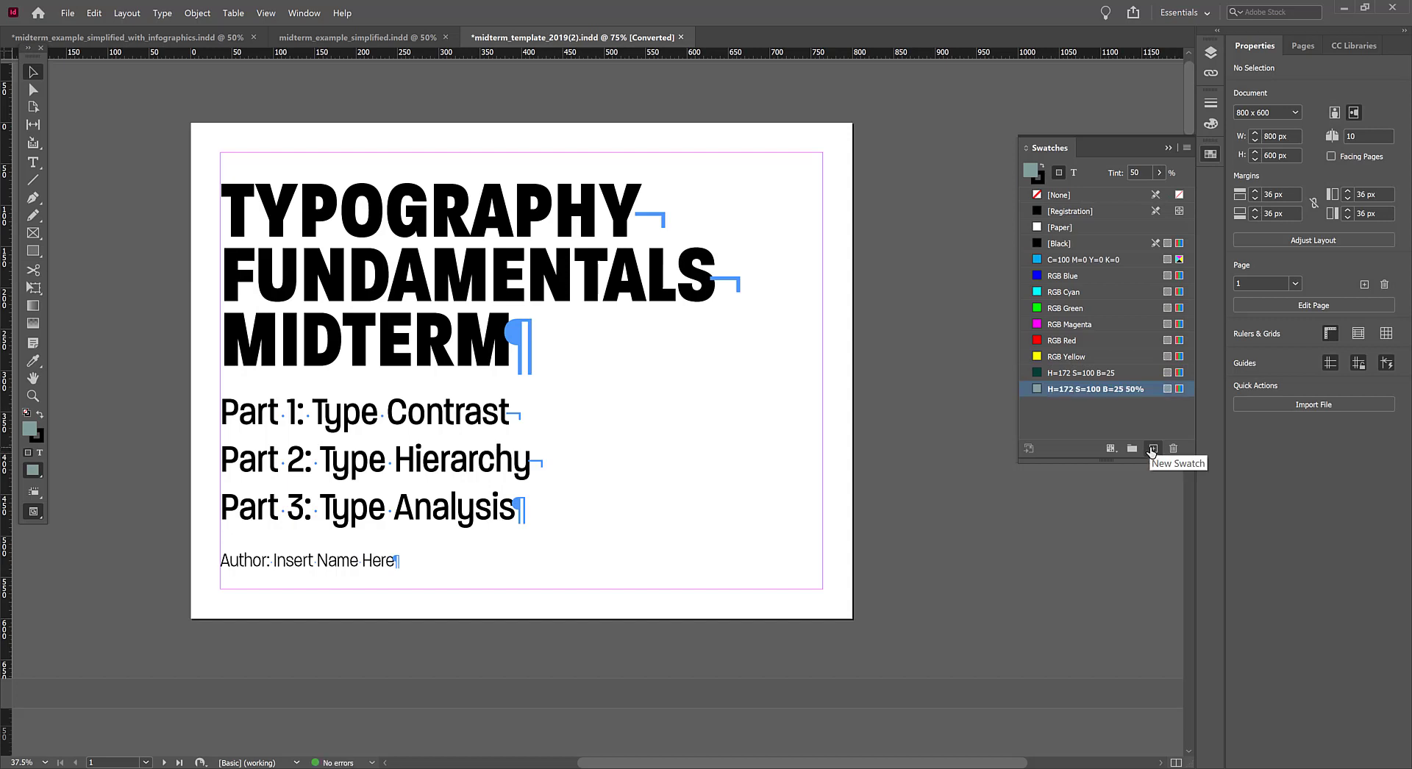
Set the base teal's tint to 17% and save it as another swatch
{"action": "left_click", "coordinate": [1075, 373]}
{"action": "left_click", "coordinate": [1159, 172]}
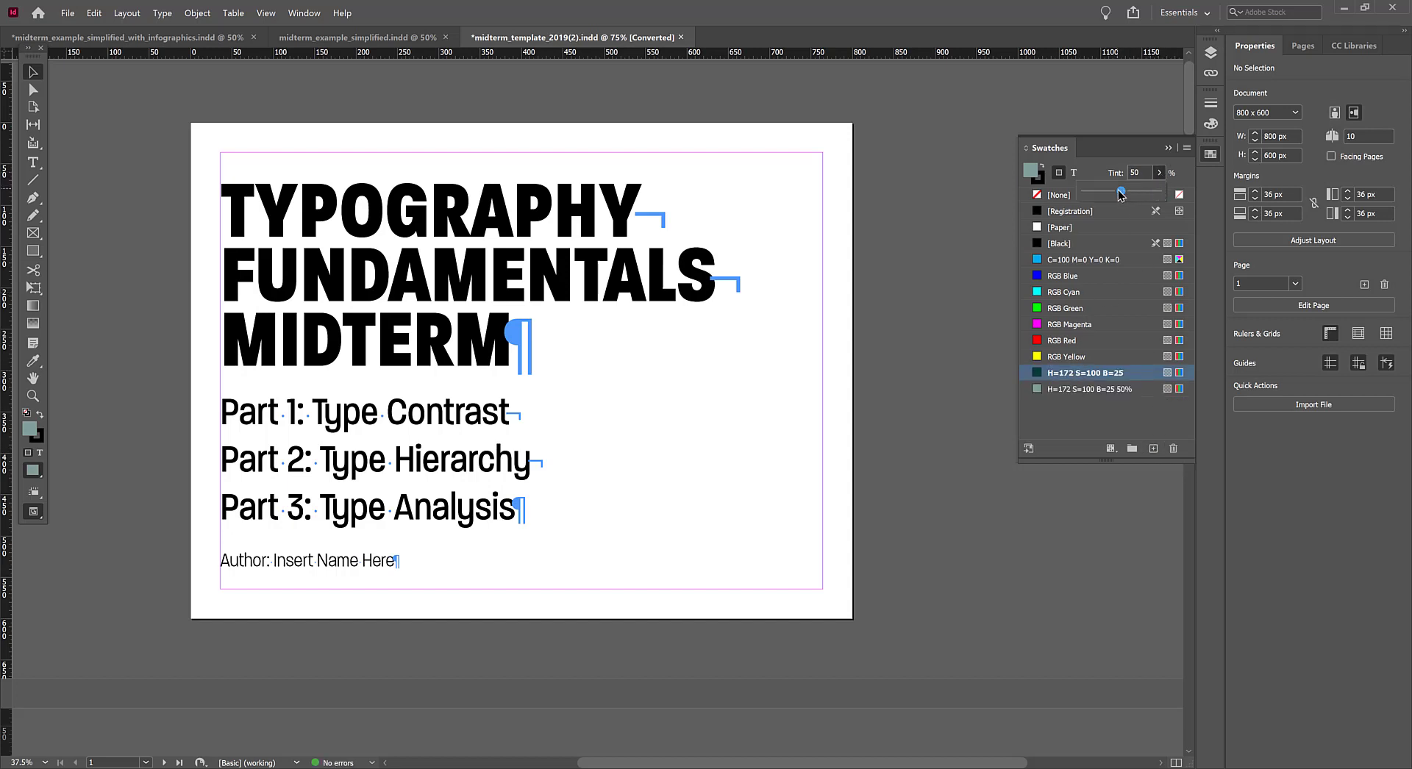
{"action": "left_click_drag", "start_coordinate": [1120, 193], "coordinate": [1102, 196]}
{"action": "left_click_drag", "start_coordinate": [1093, 197], "coordinate": [1095, 199]}
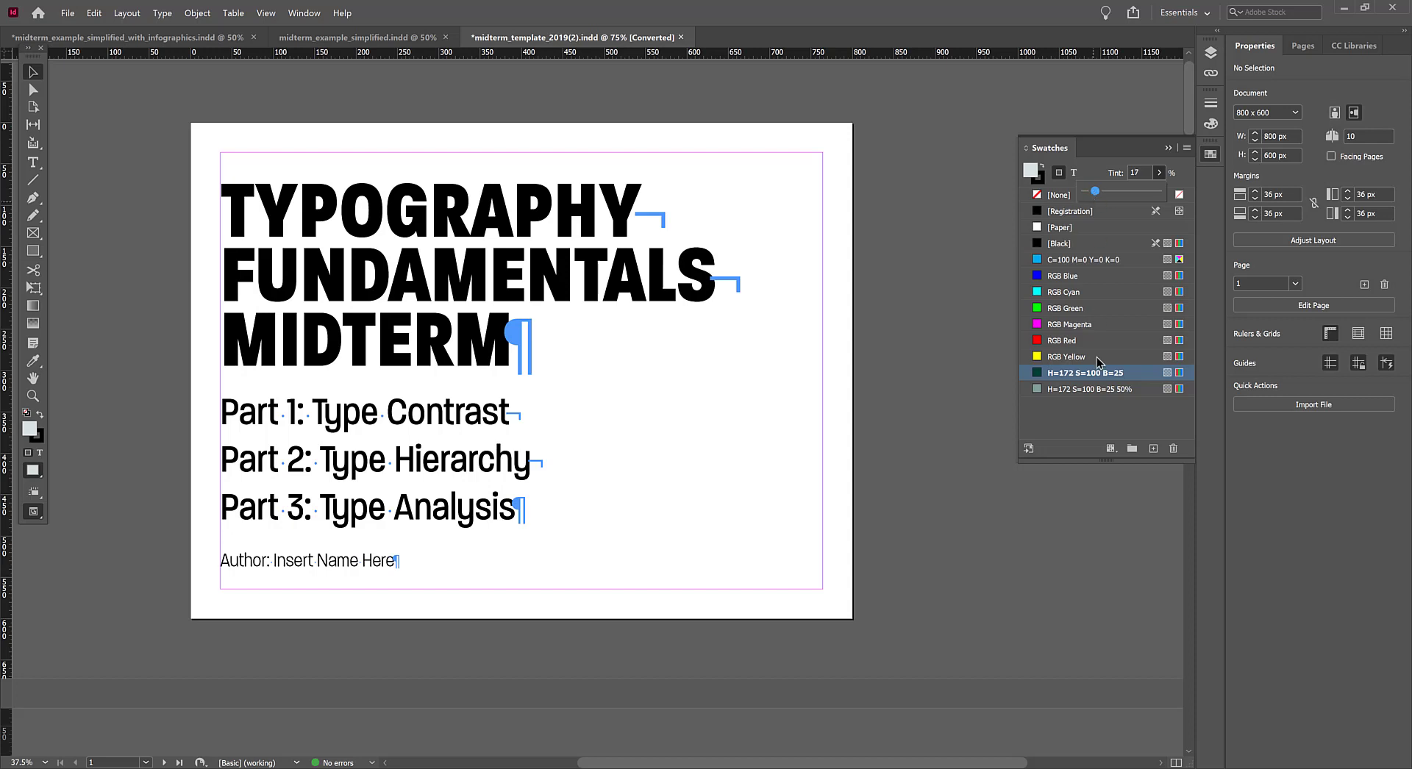
{"action": "left_click", "coordinate": [1153, 448]}
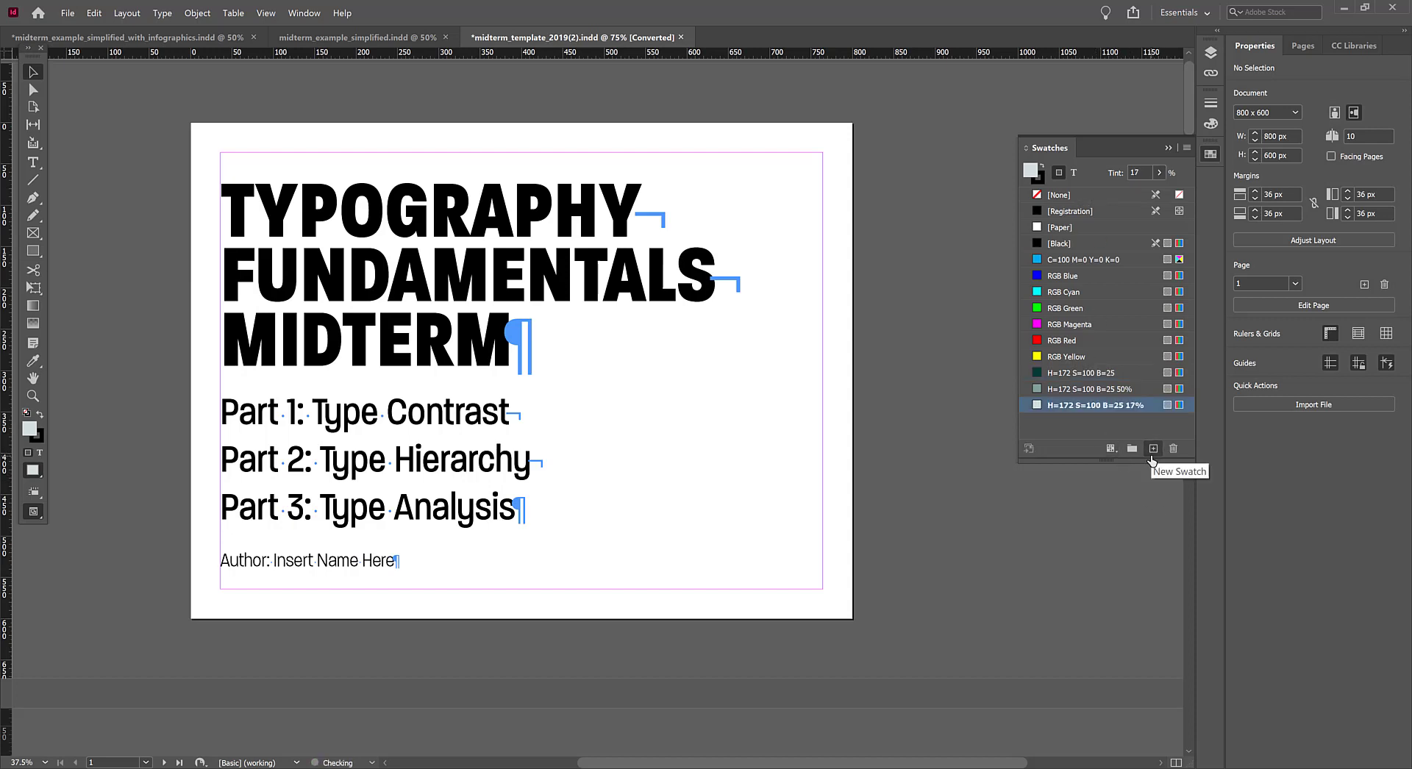
Return the base teal to 100% tint and compare it with its 50% and 17% tint swatches
{"action": "left_click", "coordinate": [1132, 373]}
{"action": "left_click", "coordinate": [1160, 174]}
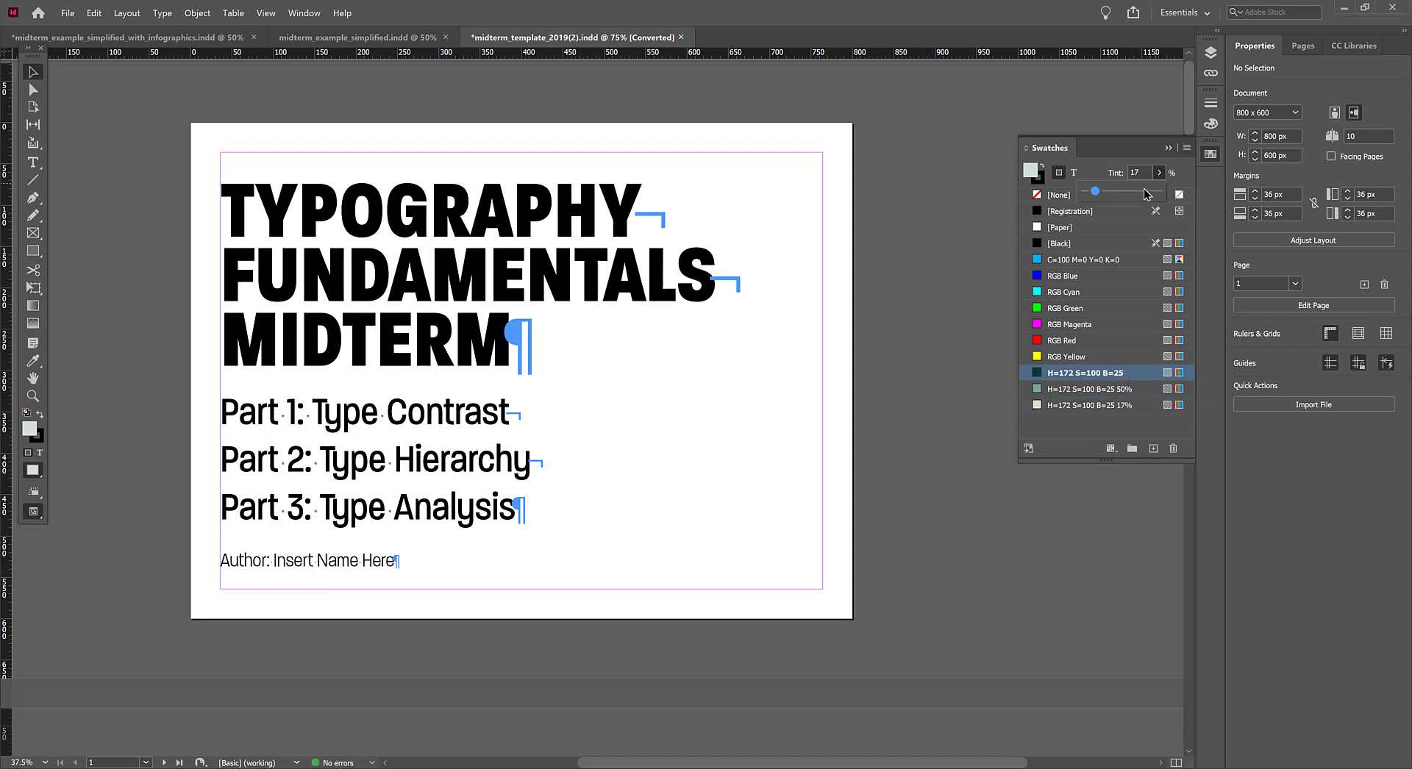
{"action": "left_click_drag", "start_coordinate": [1096, 191], "coordinate": [1217, 212]}
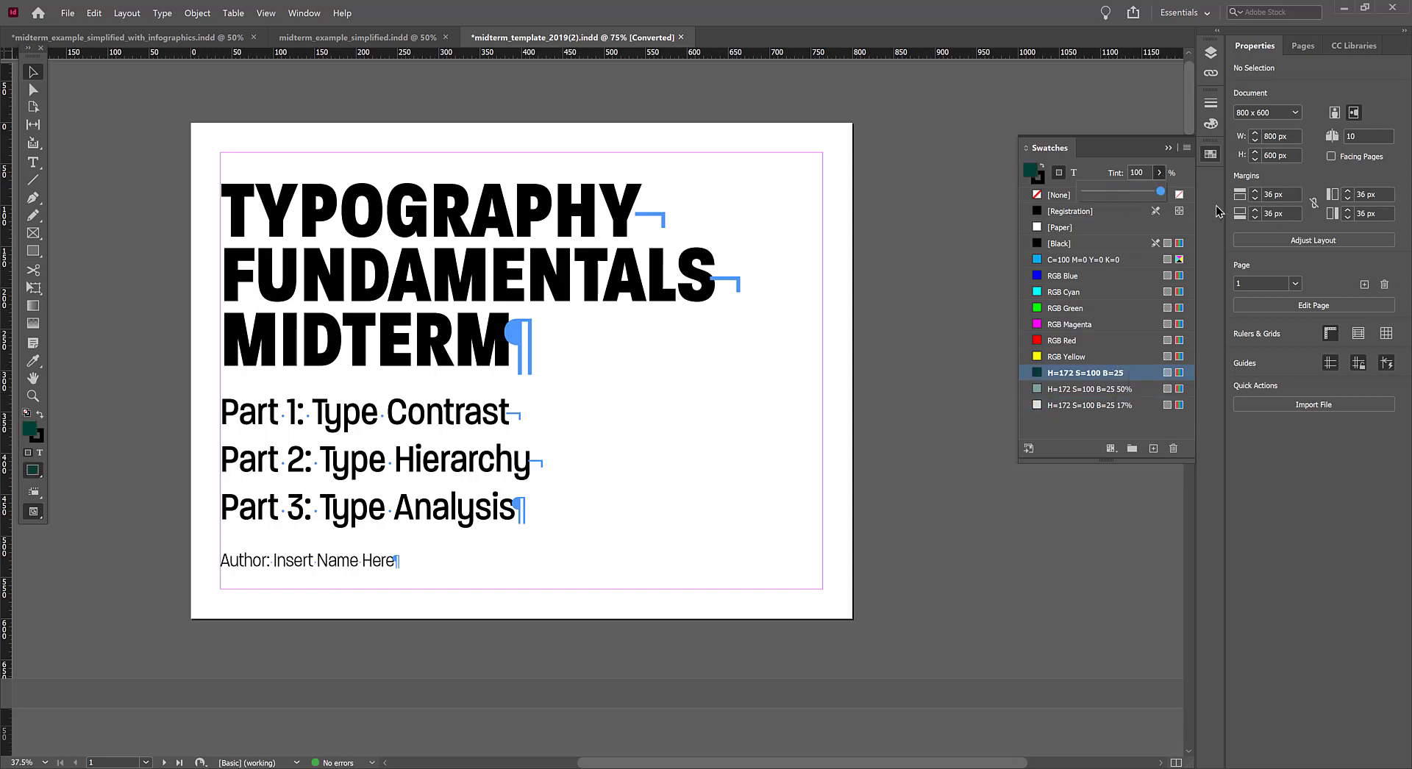
{"action": "left_click", "coordinate": [1107, 392]}
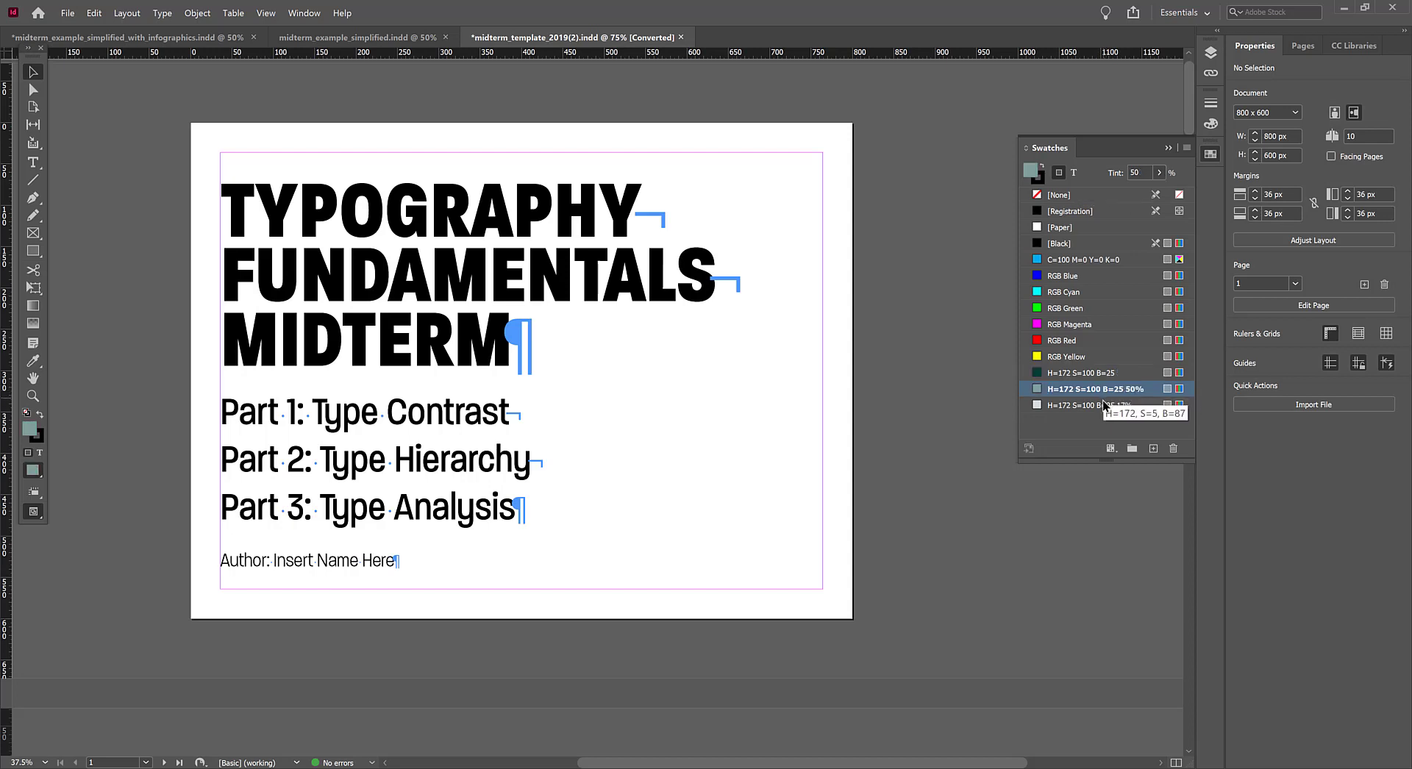
{"action": "left_click", "coordinate": [1101, 406]}
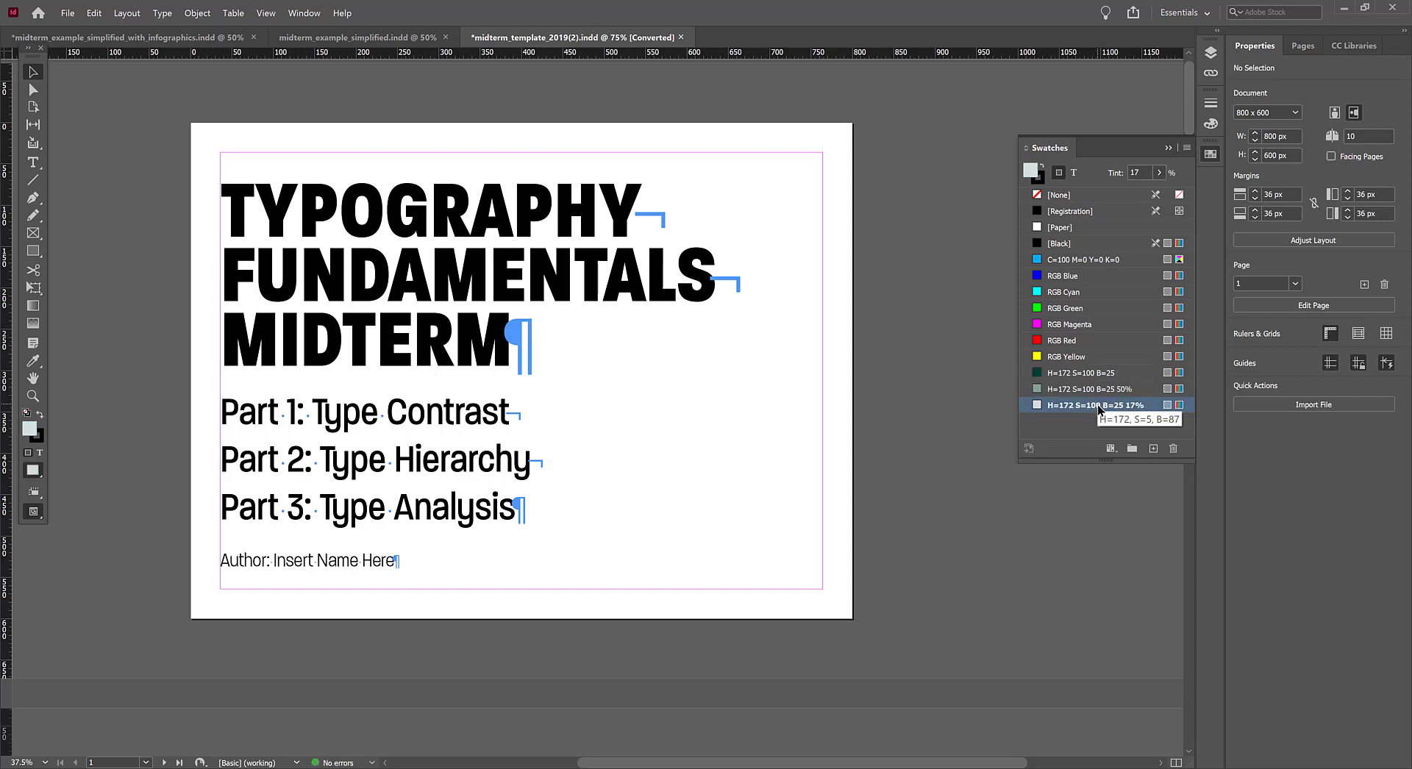
Try a lighter 9% tint of the teal and return to the saved swatches
{"action": "left_click", "coordinate": [1160, 173]}
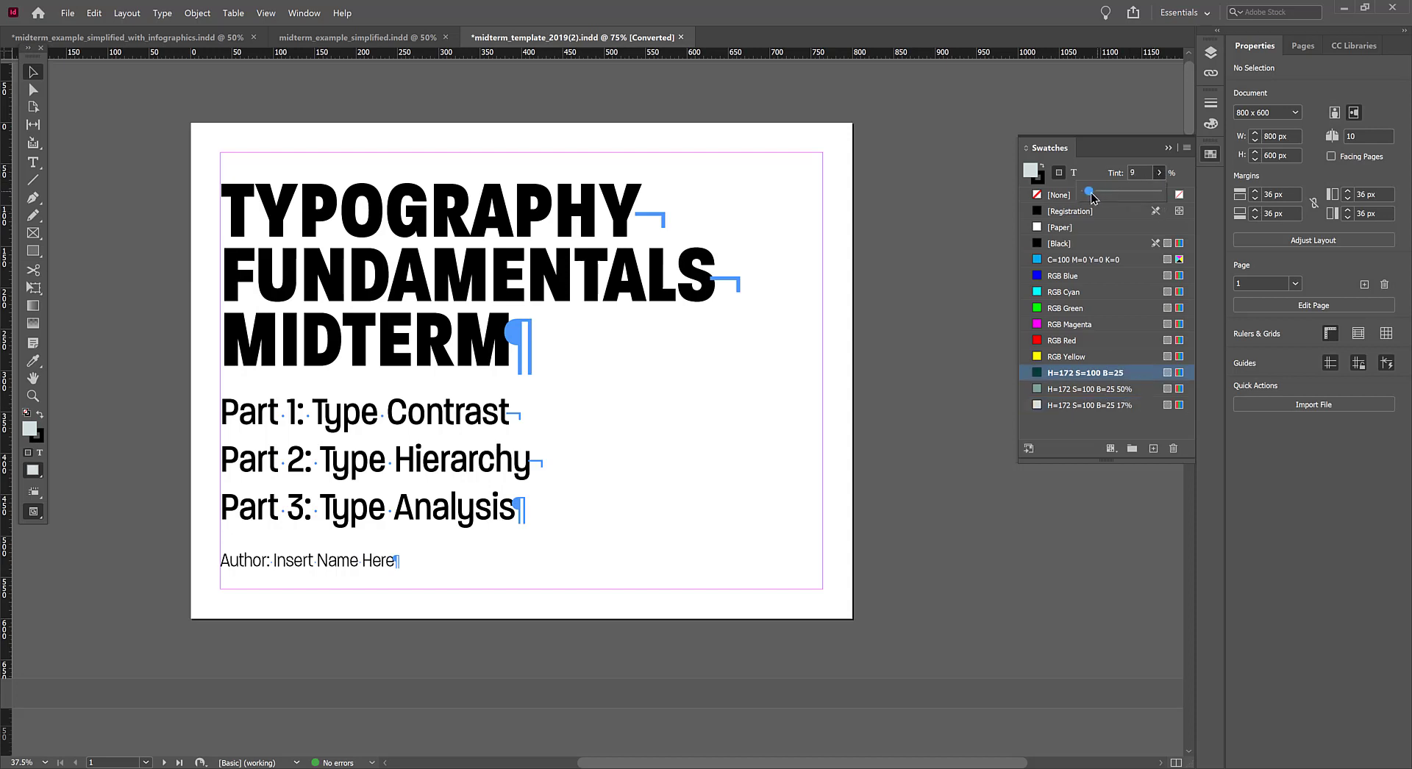
{"action": "left_click_drag", "start_coordinate": [1096, 192], "coordinate": [1092, 194]}
{"action": "left_click", "coordinate": [1101, 405]}
{"action": "left_click", "coordinate": [1101, 406]}
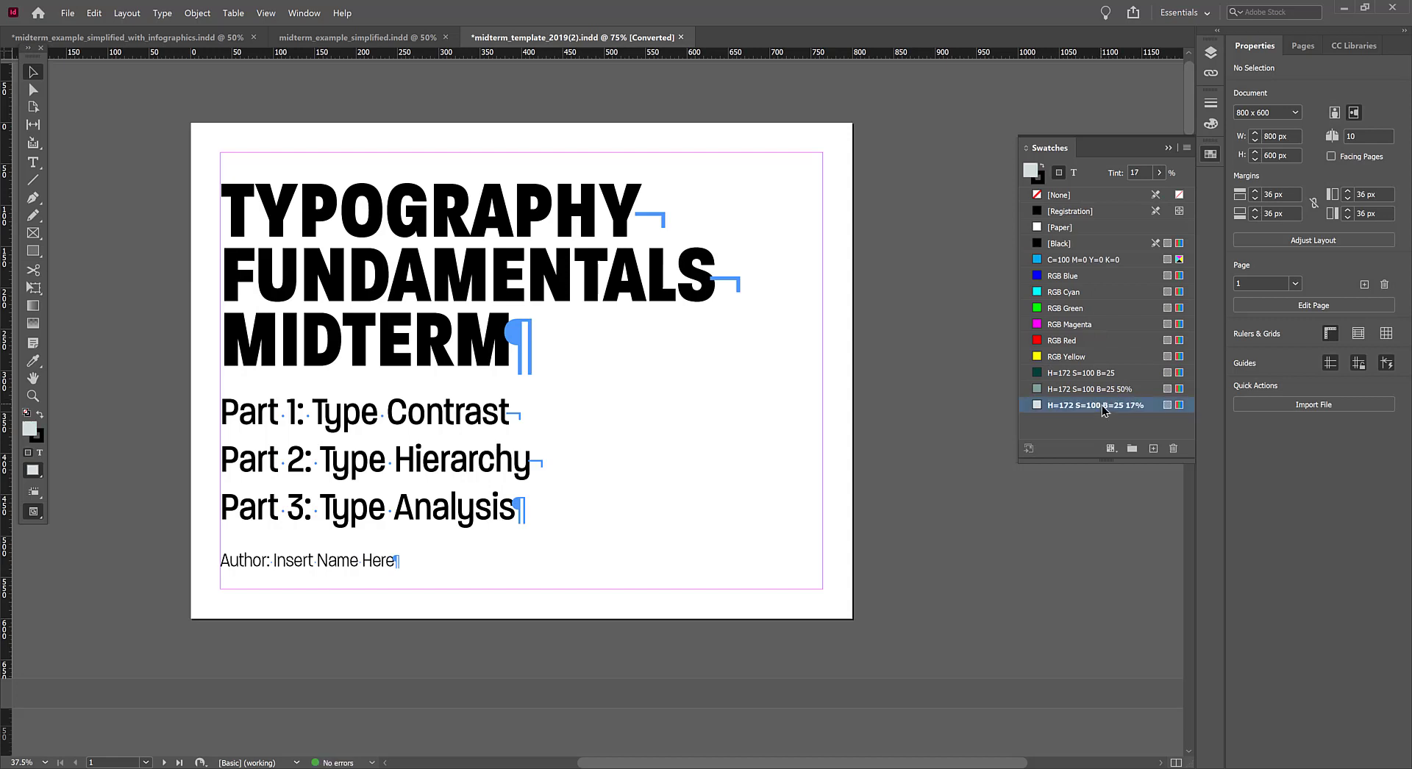
{"action": "left_click", "coordinate": [1108, 375]}
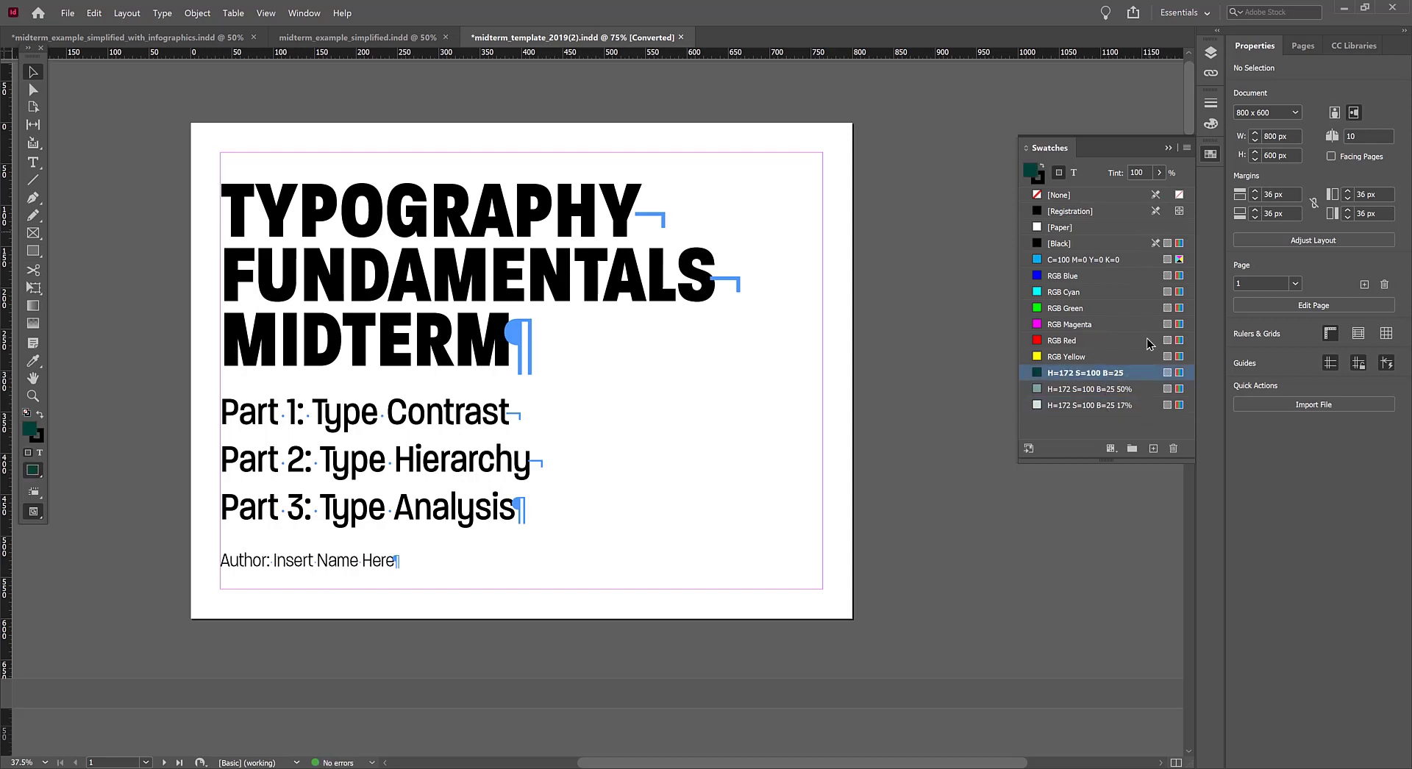
Save an 11% tint of the teal as a new swatch and delete the 17% tint swatch
{"action": "left_click", "coordinate": [1121, 403]}
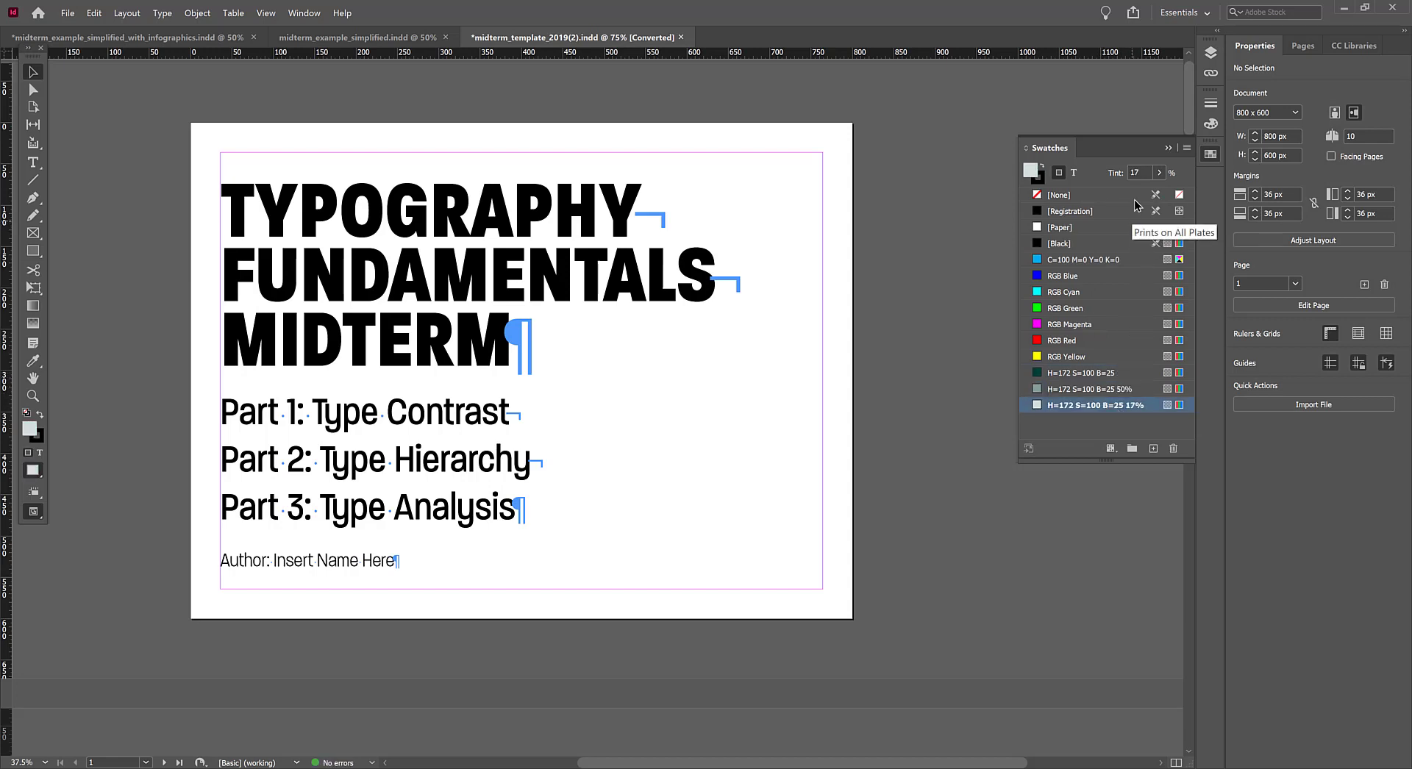
{"action": "left_click", "coordinate": [1159, 172]}
{"action": "left_click", "coordinate": [1159, 172]}
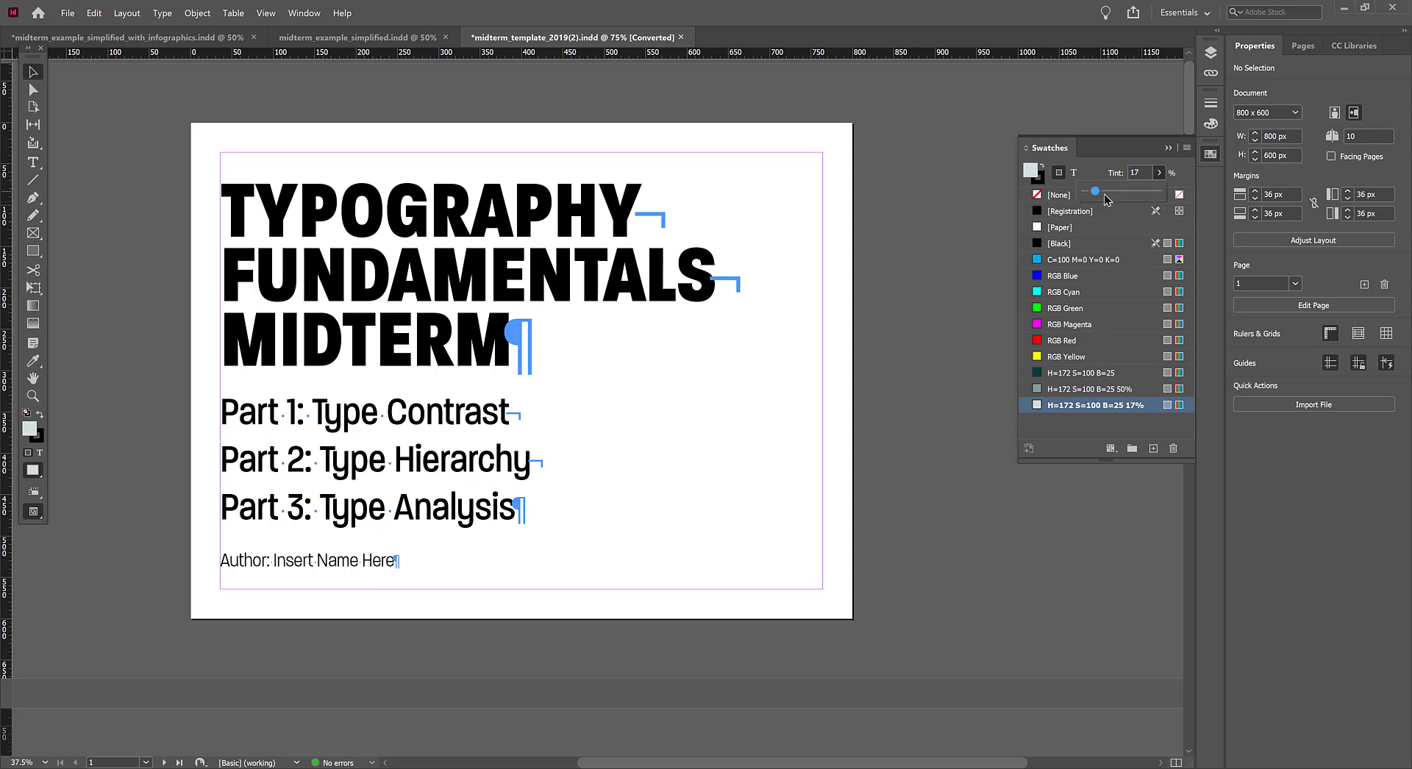
{"action": "left_click_drag", "start_coordinate": [1098, 199], "coordinate": [1093, 199]}
{"action": "left_click", "coordinate": [1154, 449]}
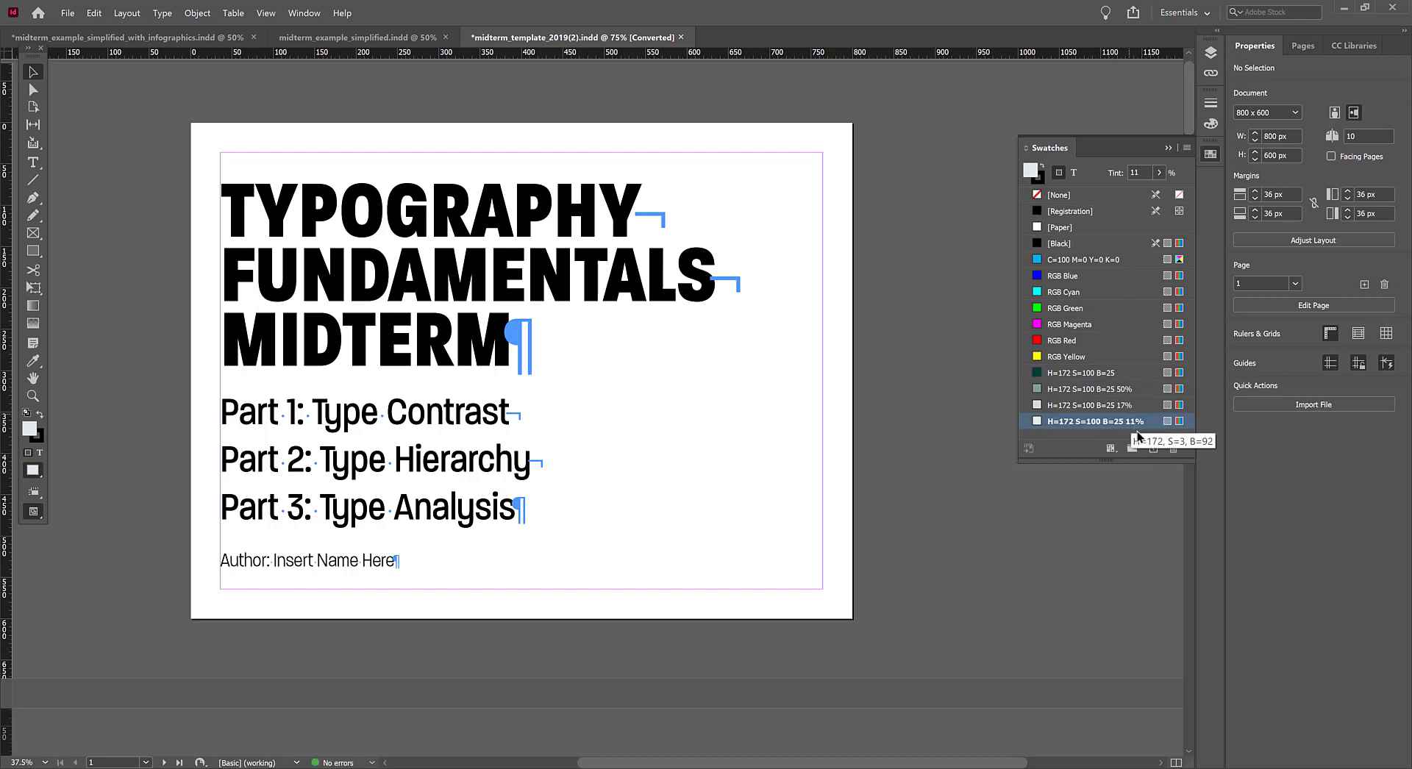
{"action": "left_click", "coordinate": [1150, 407]}
{"action": "left_click", "coordinate": [1174, 449]}
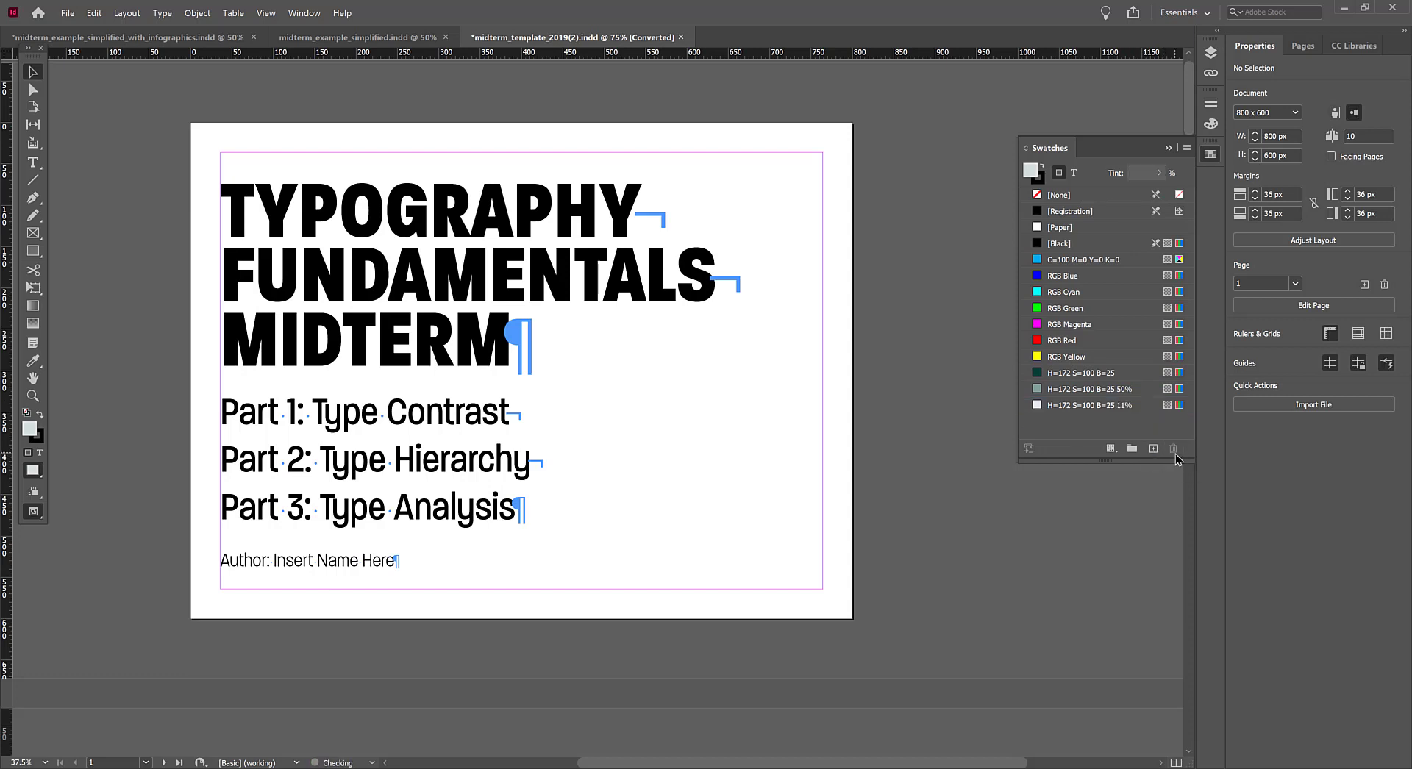
Review the 11% tint swatch and the base teal swatch's color options without changing them
{"action": "left_click", "coordinate": [1135, 405]}
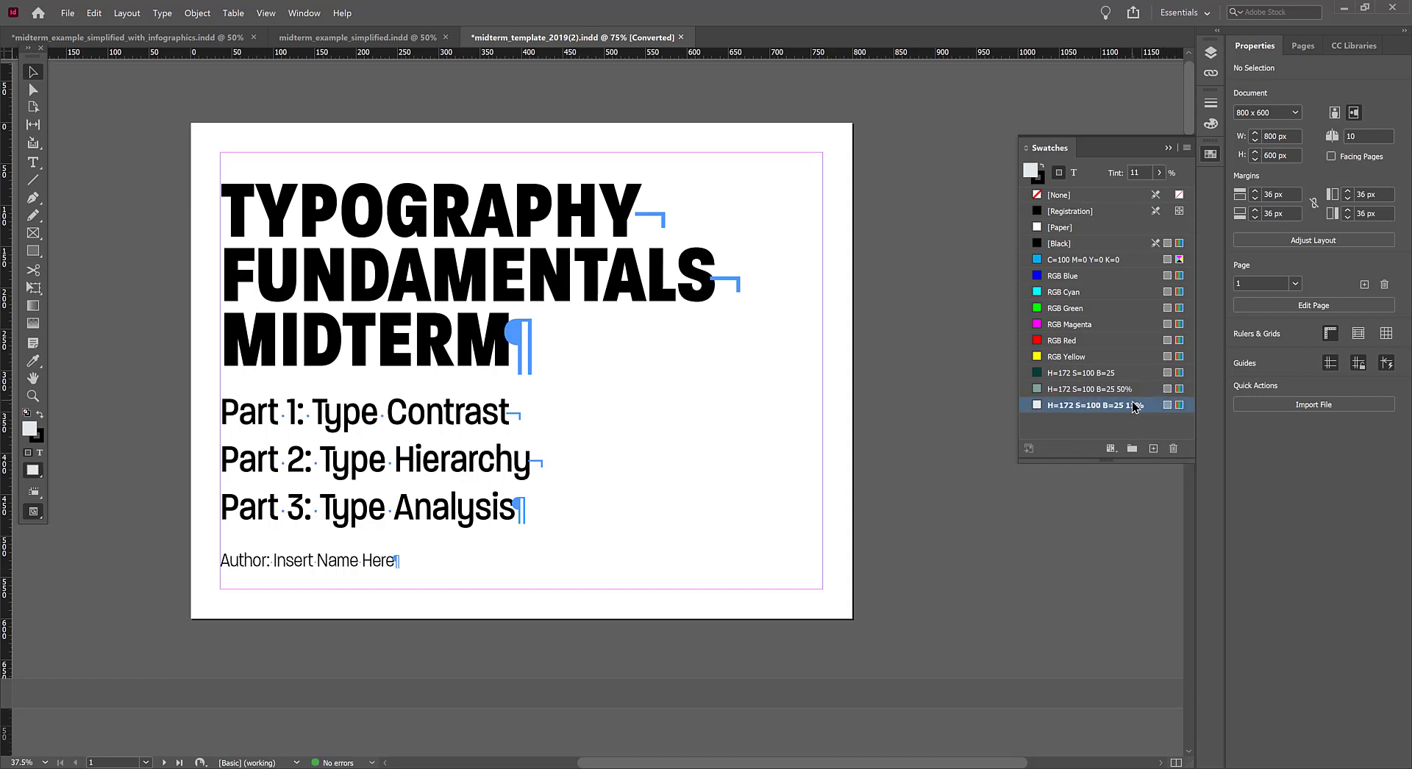
{"action": "left_click", "coordinate": [1112, 373]}
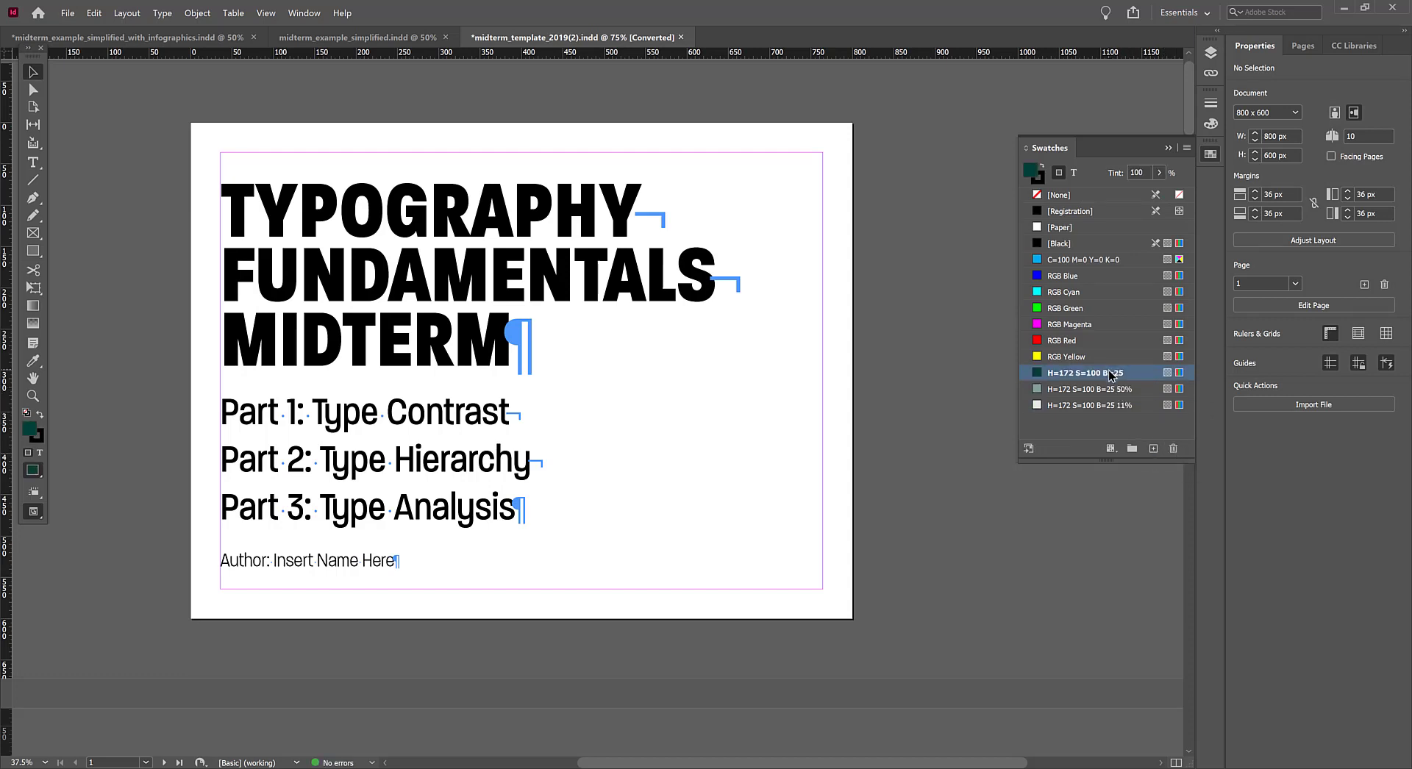
{"action": "double_click", "coordinate": [1038, 373]}
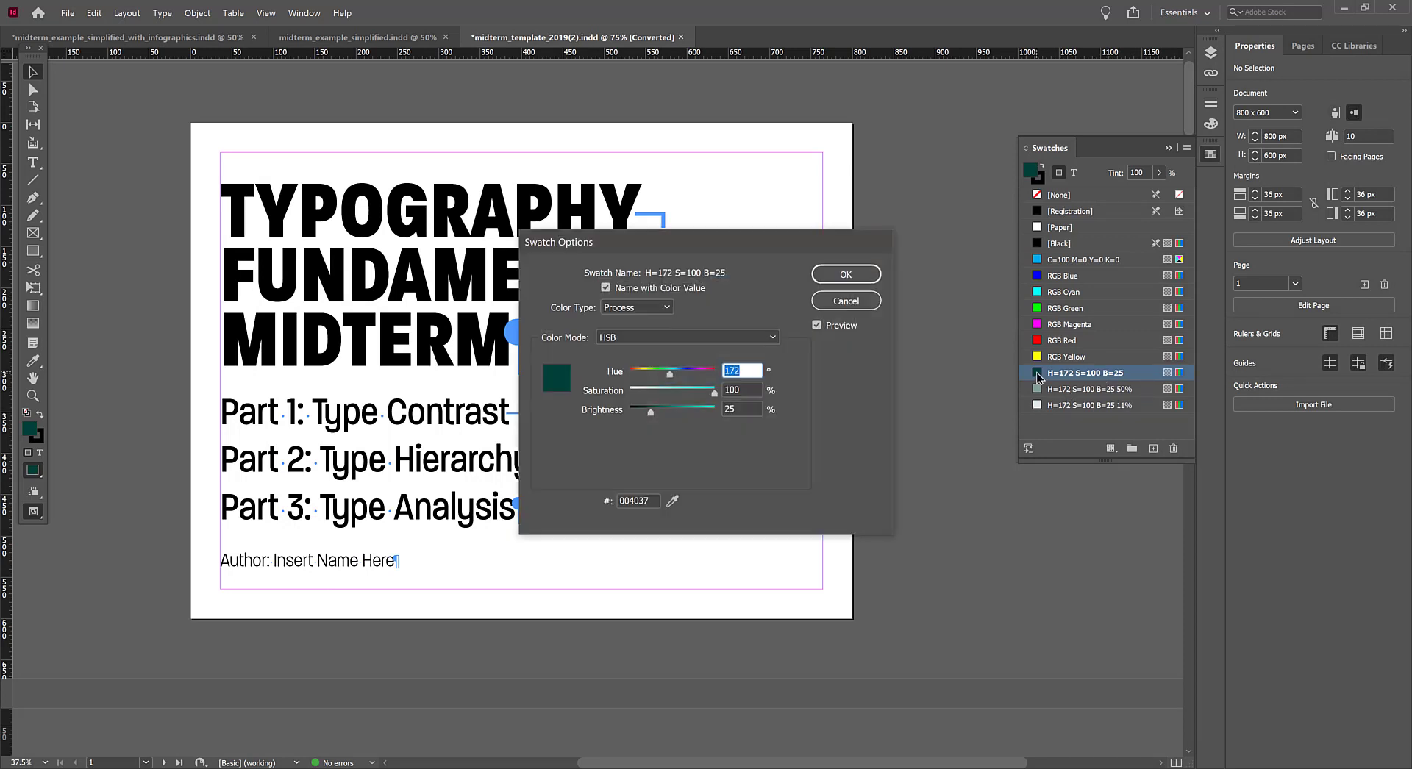
{"action": "left_click", "coordinate": [853, 304]}
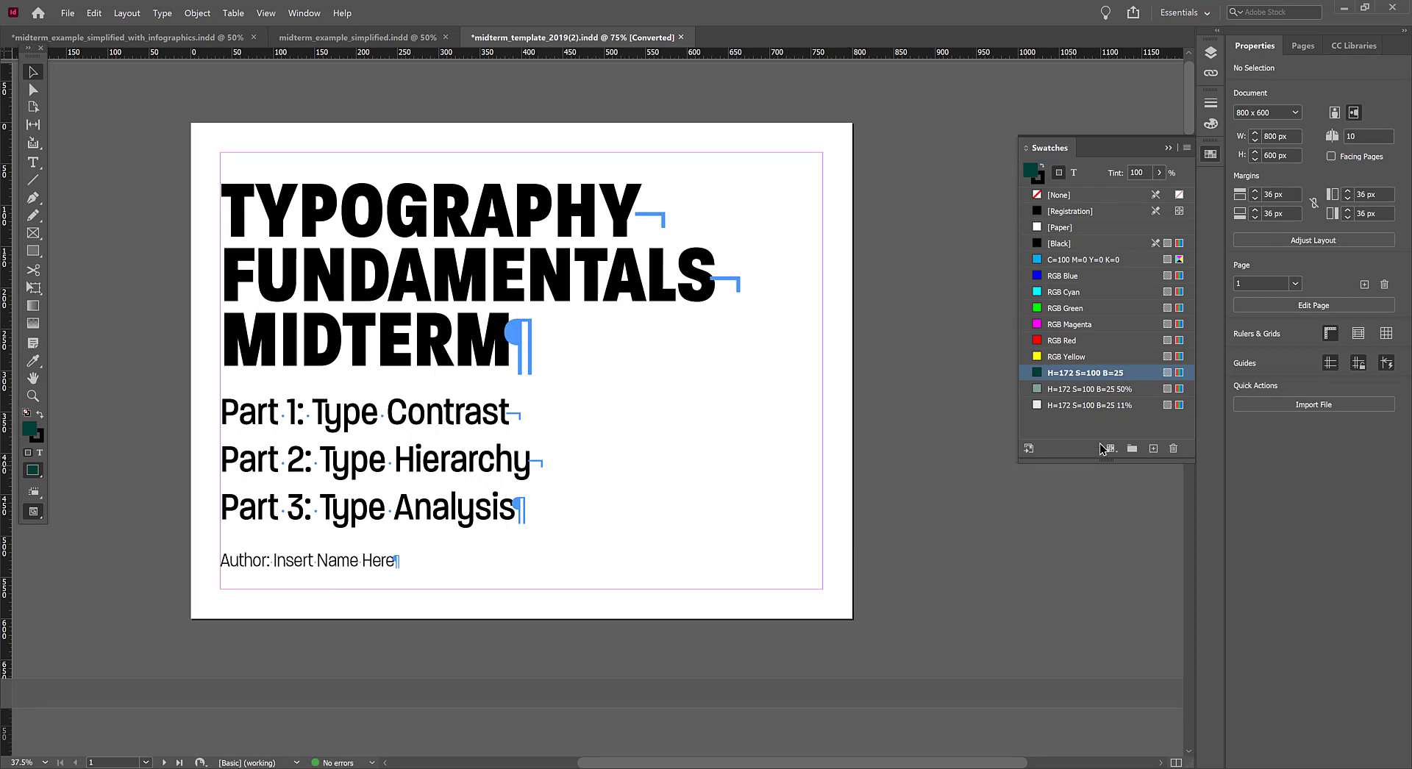
Place a background rectangle about 835 × 623 px over the whole page, filled with the 11% teal tint and sent behind the text
{"action": "double_click", "coordinate": [390, 232]}
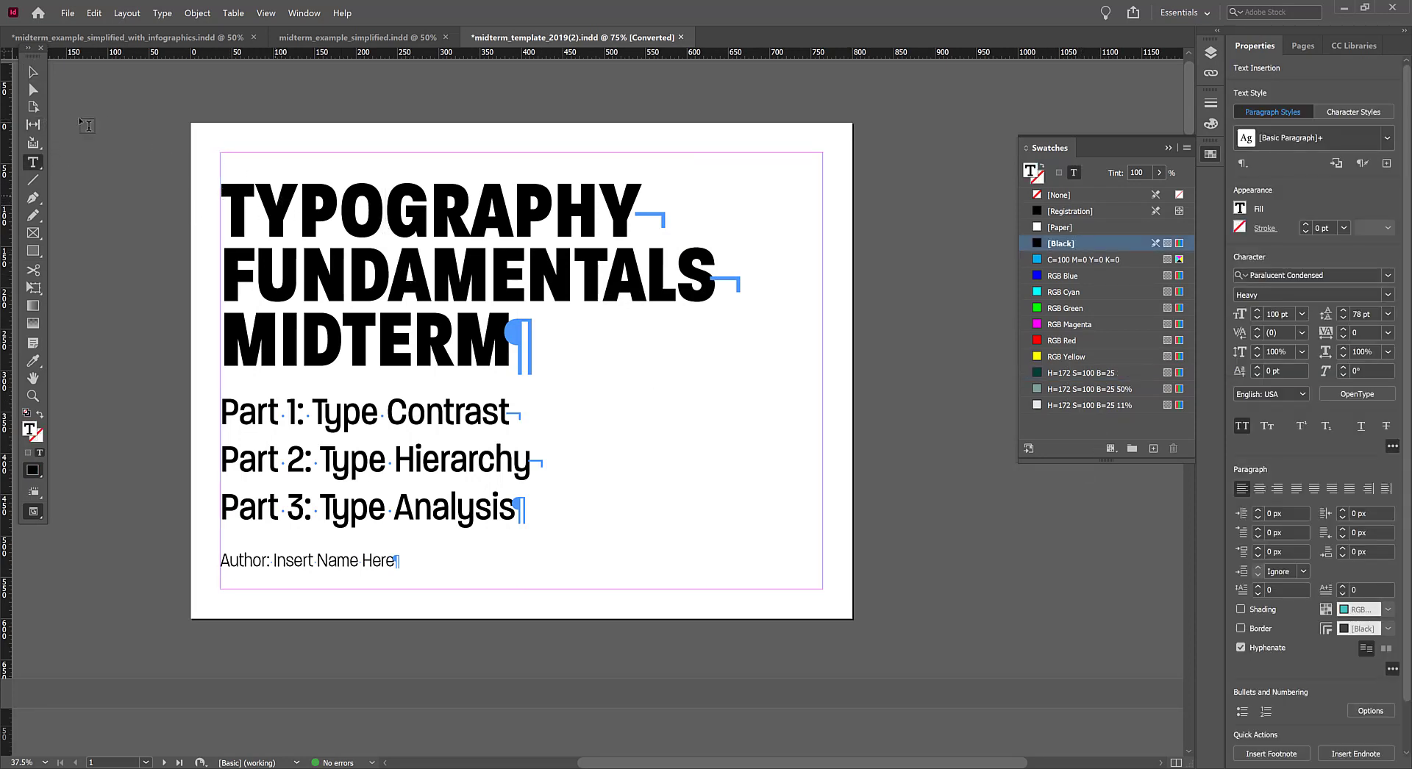
{"action": "left_click", "coordinate": [33, 250]}
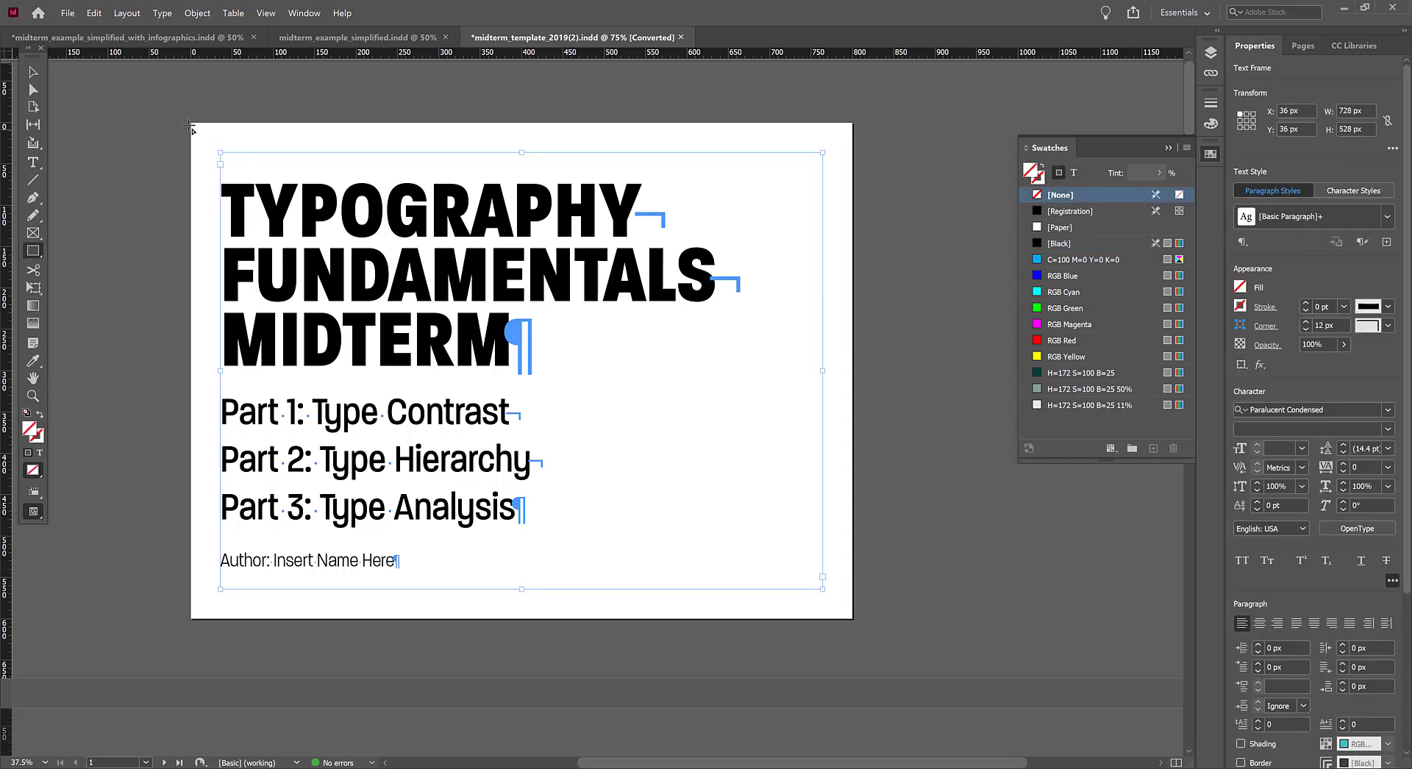
{"action": "left_click_drag", "start_coordinate": [189, 116], "coordinate": [878, 632]}
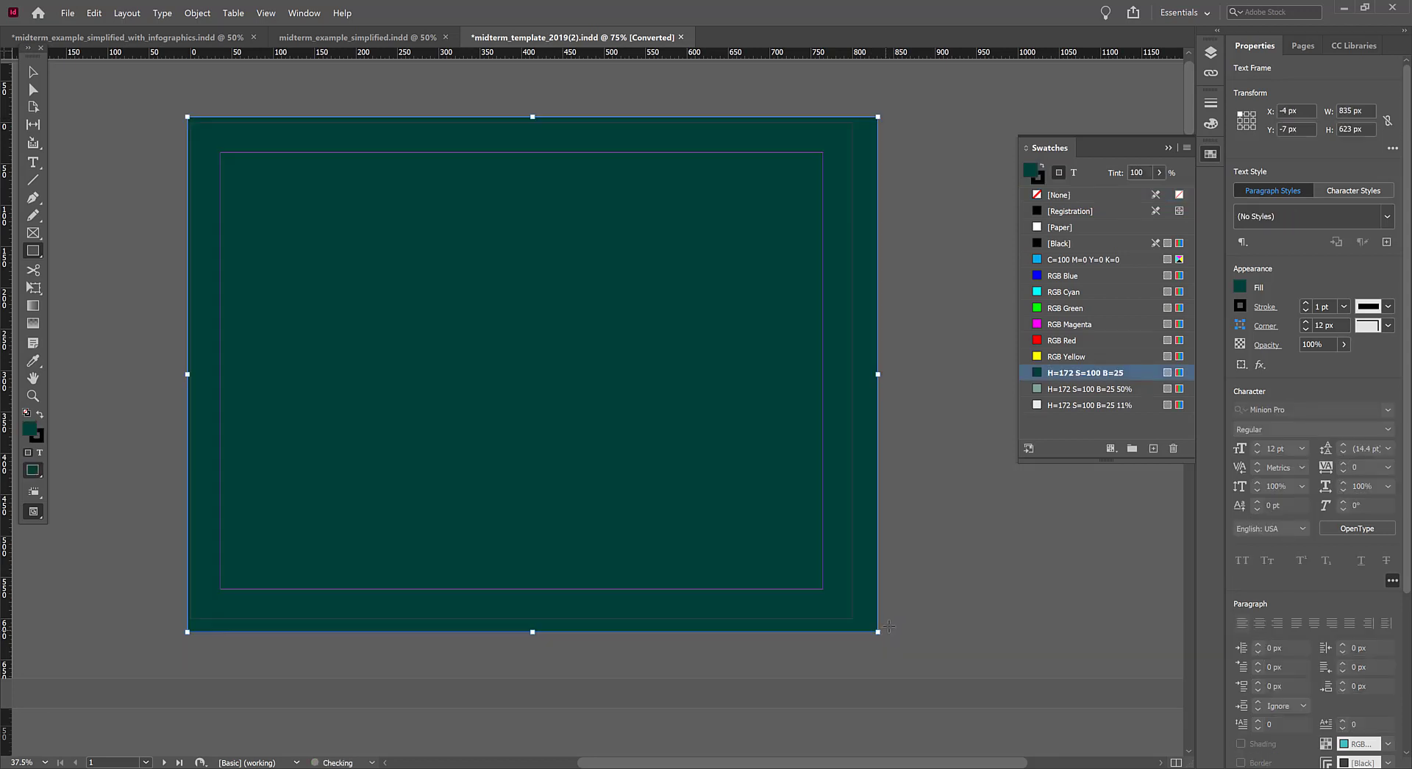
{"action": "left_click", "coordinate": [1042, 404]}
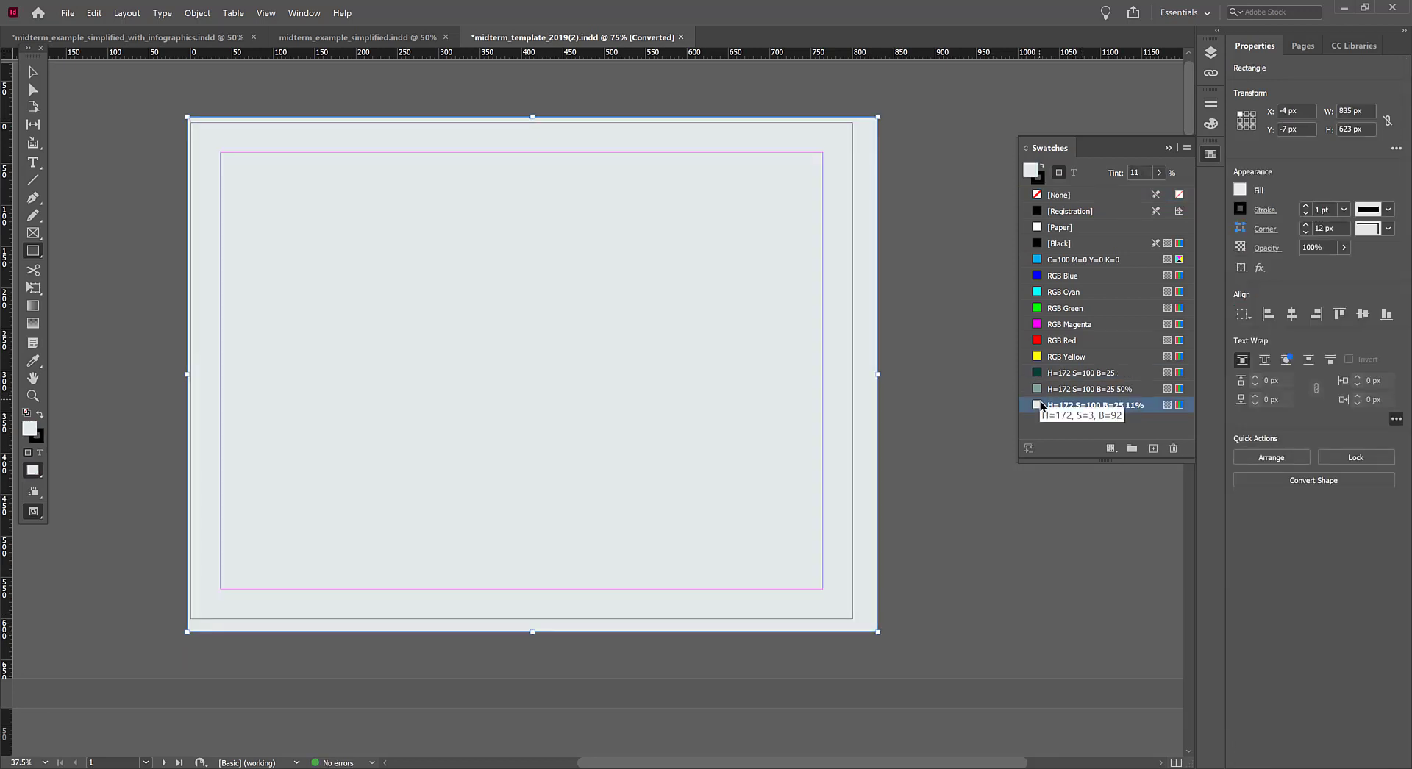
{"action": "key", "text": "ctrl+shift+bracketleft"}
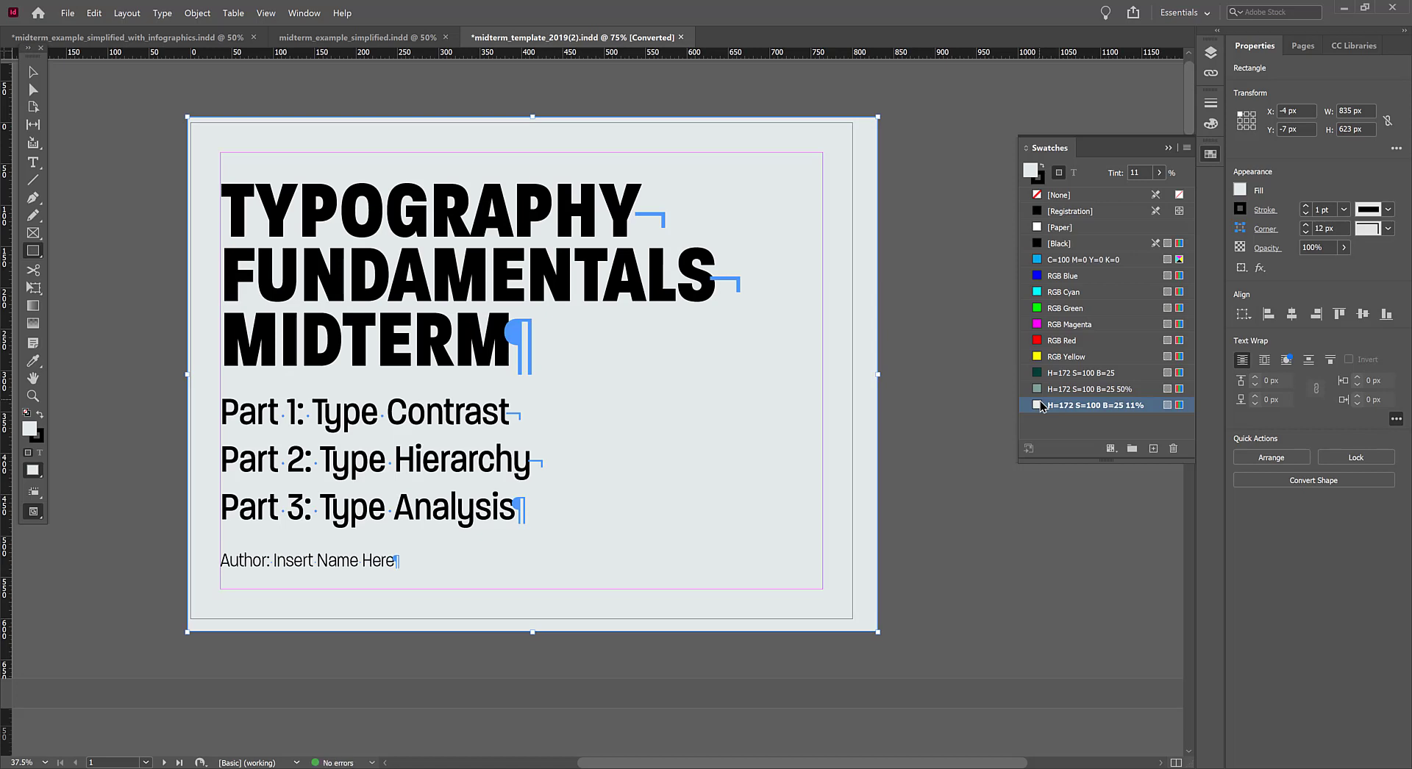
Color all the cover page text with the full-strength teal swatch H=172 S=100 B=25
{"action": "left_click", "coordinate": [33, 72]}
{"action": "left_click", "coordinate": [288, 212]}
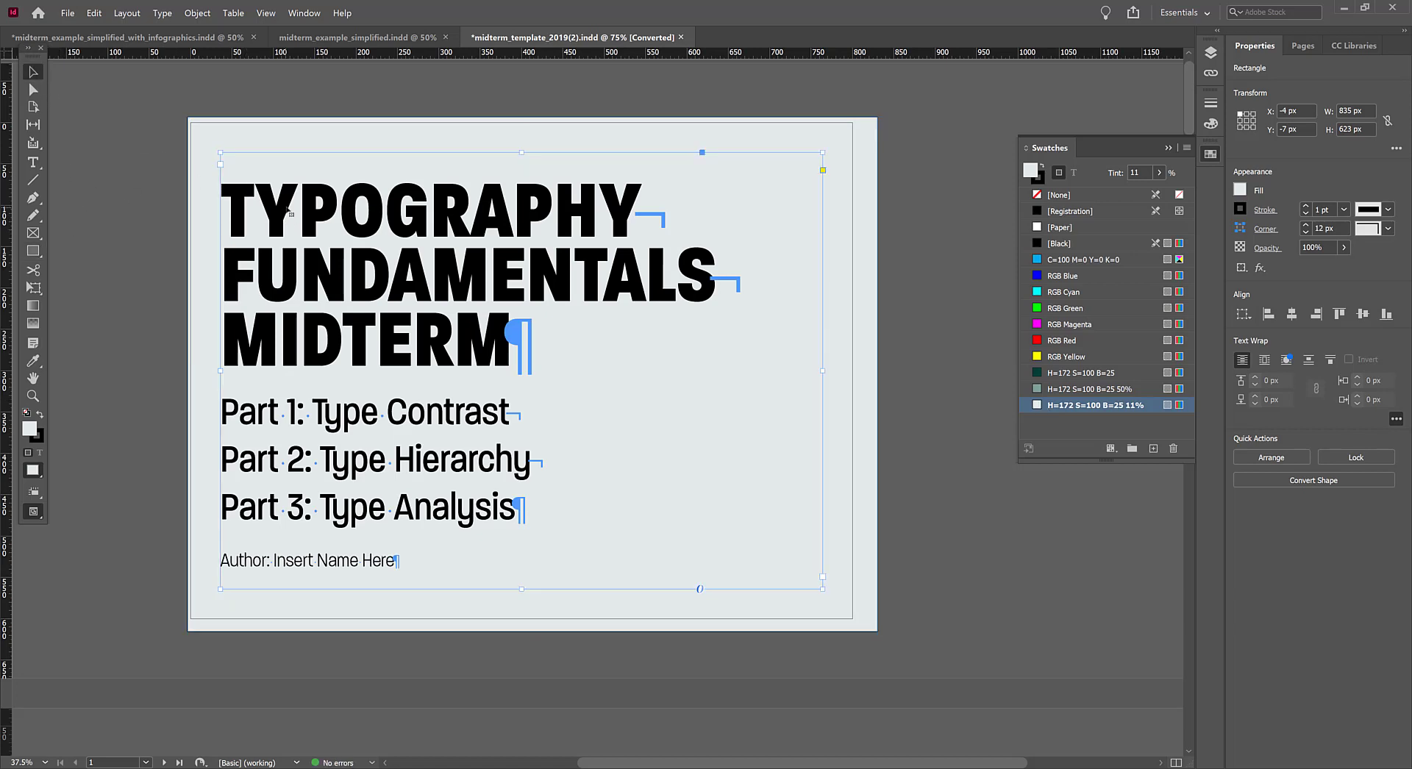
{"action": "double_click", "coordinate": [246, 229]}
{"action": "left_click_drag", "start_coordinate": [230, 219], "coordinate": [625, 577]}
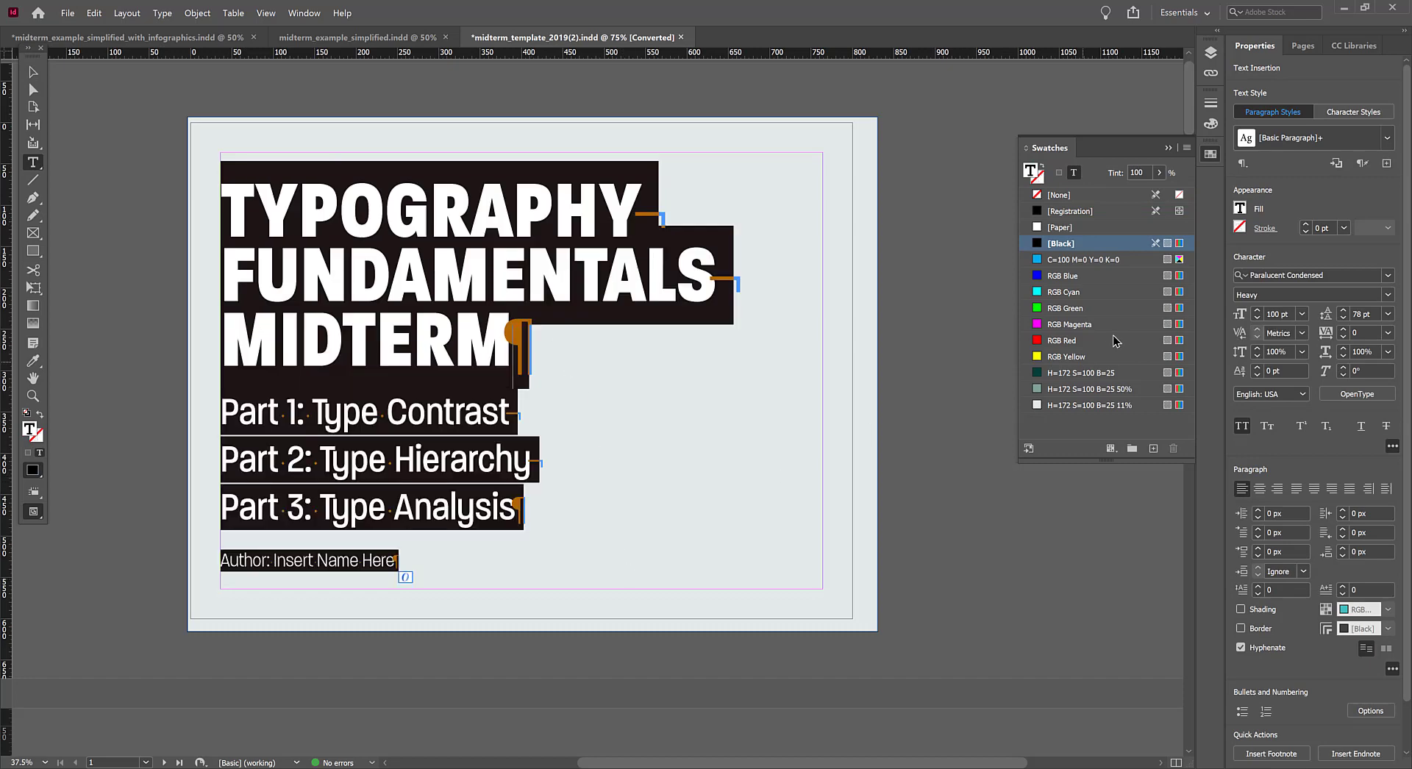
{"action": "left_click", "coordinate": [1043, 372]}
{"action": "left_click", "coordinate": [414, 346]}
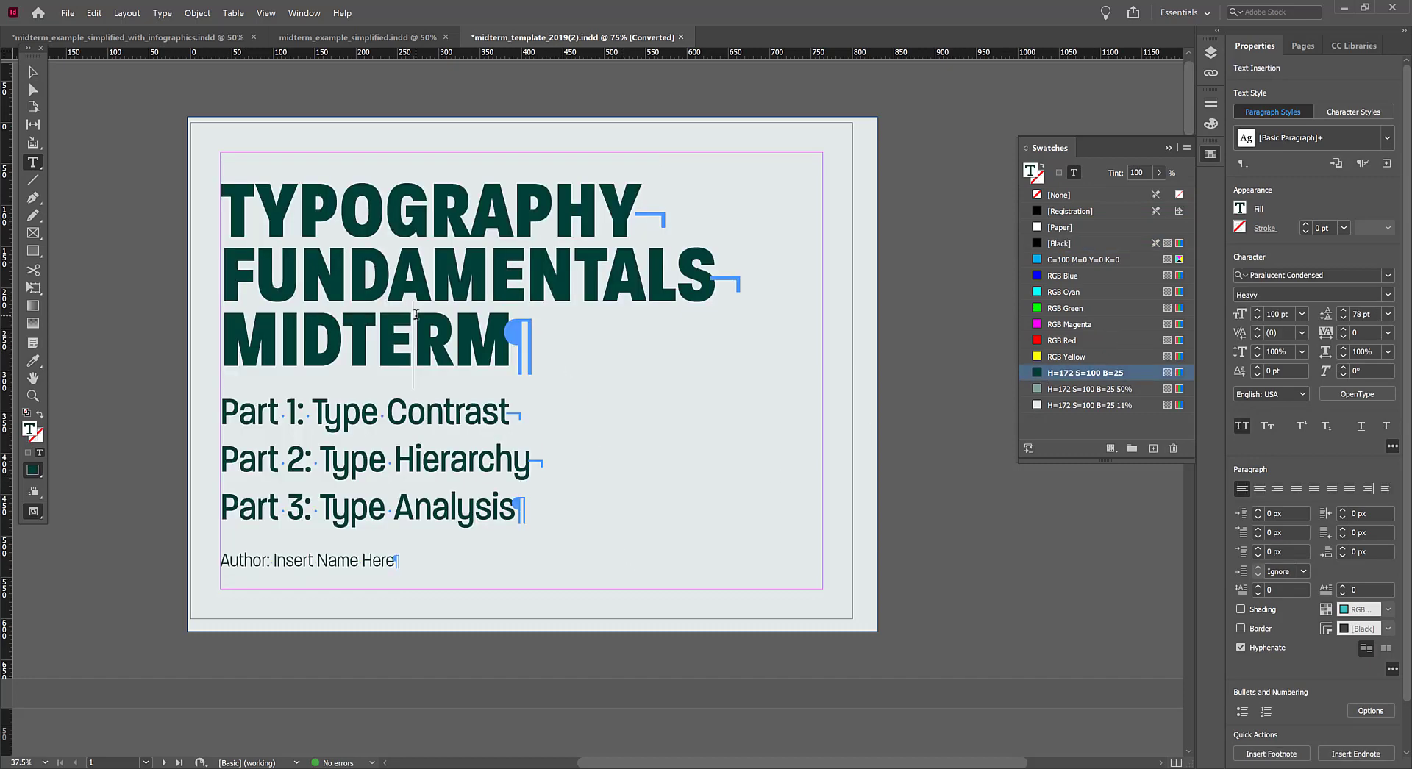
{"action": "left_click", "coordinate": [33, 72]}
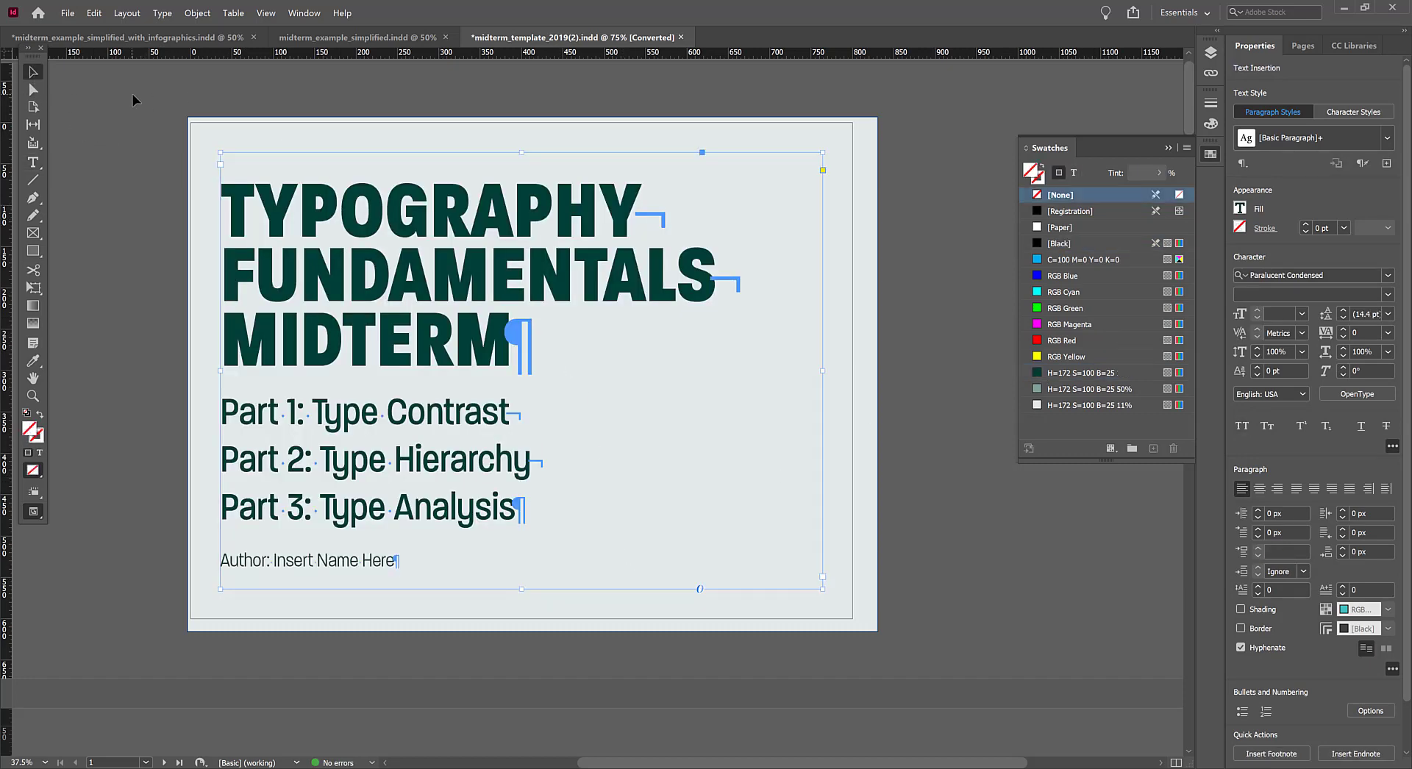
{"action": "left_click", "coordinate": [131, 94]}
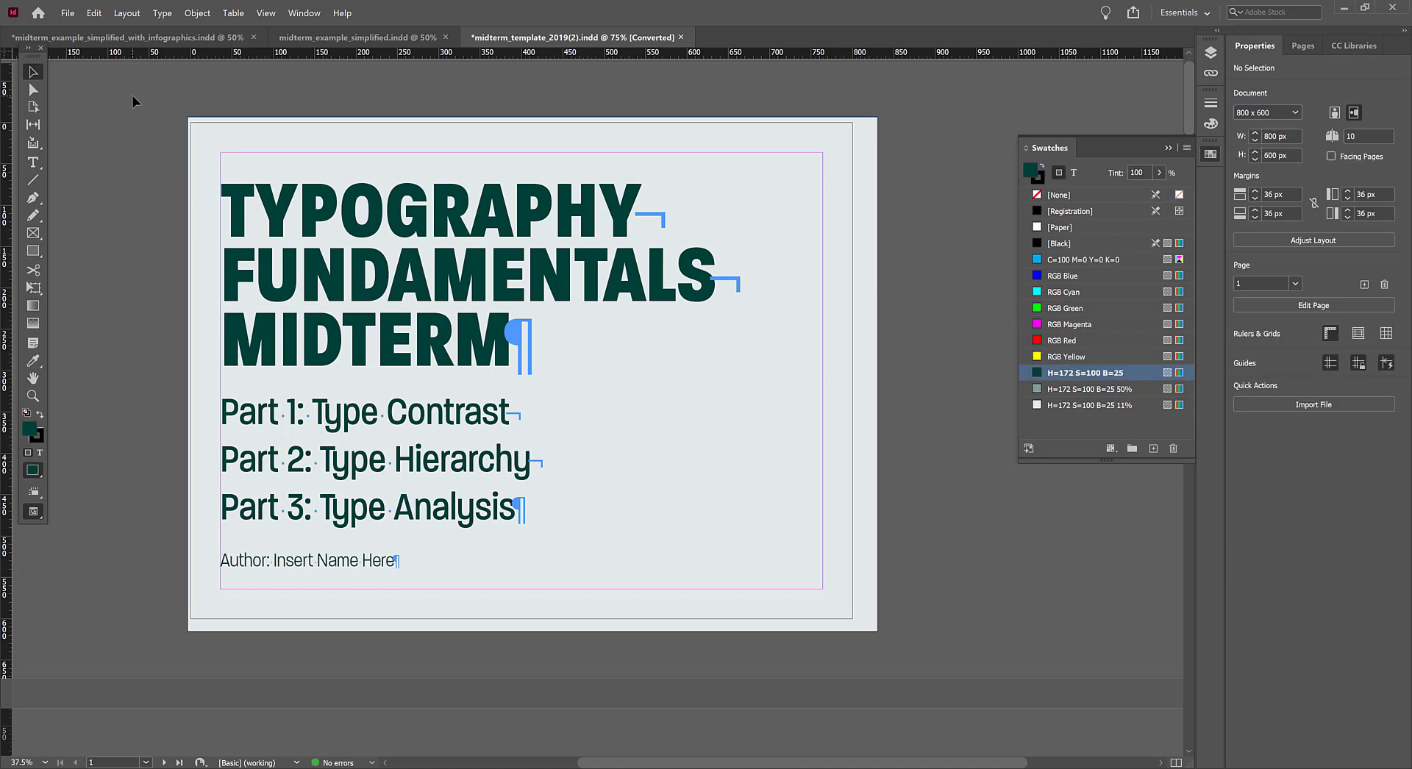
Draw a teal rectangle about 820 × 333 px over the title area and send it to the back
{"action": "left_click", "coordinate": [33, 250]}
{"action": "left_click_drag", "start_coordinate": [188, 118], "coordinate": [862, 394]}
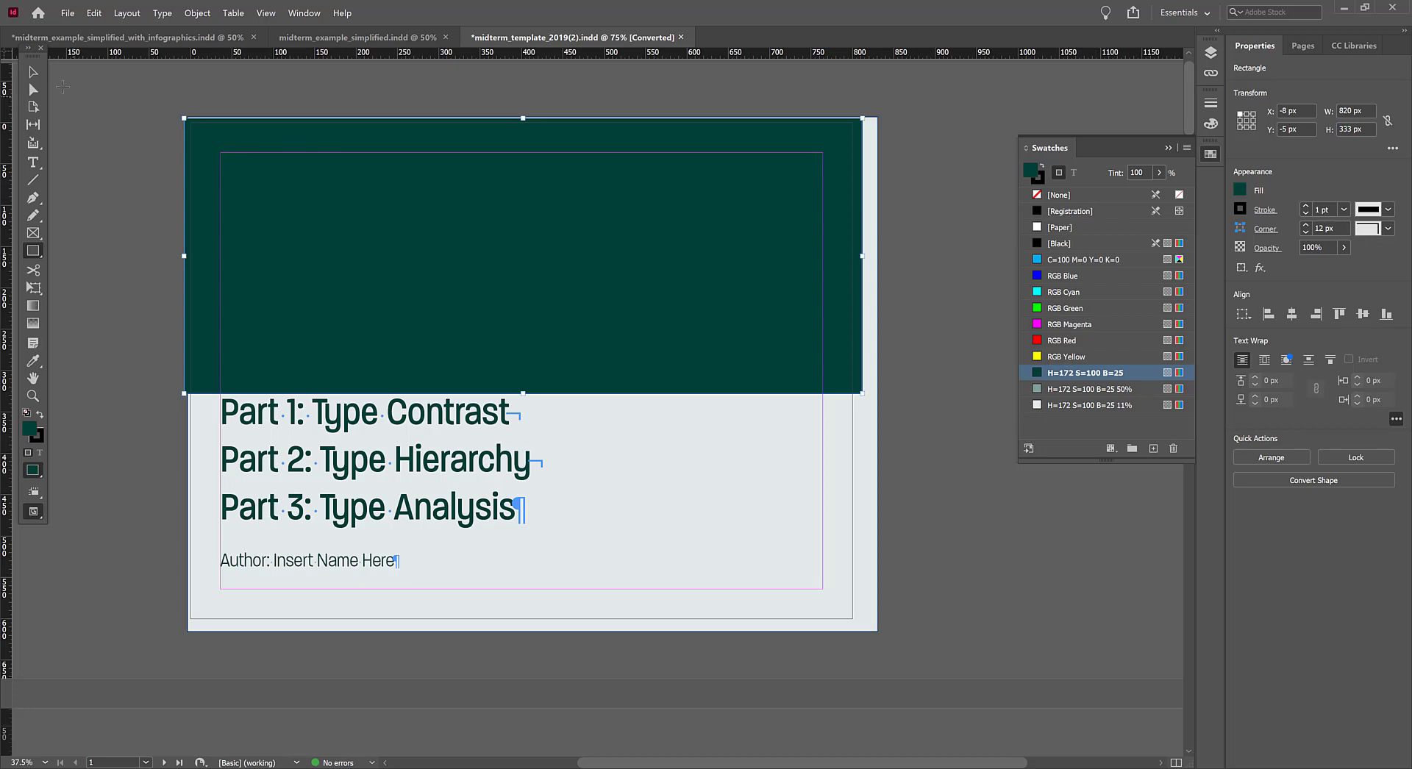
{"action": "left_click", "coordinate": [33, 72]}
{"action": "right_click", "coordinate": [228, 150]}
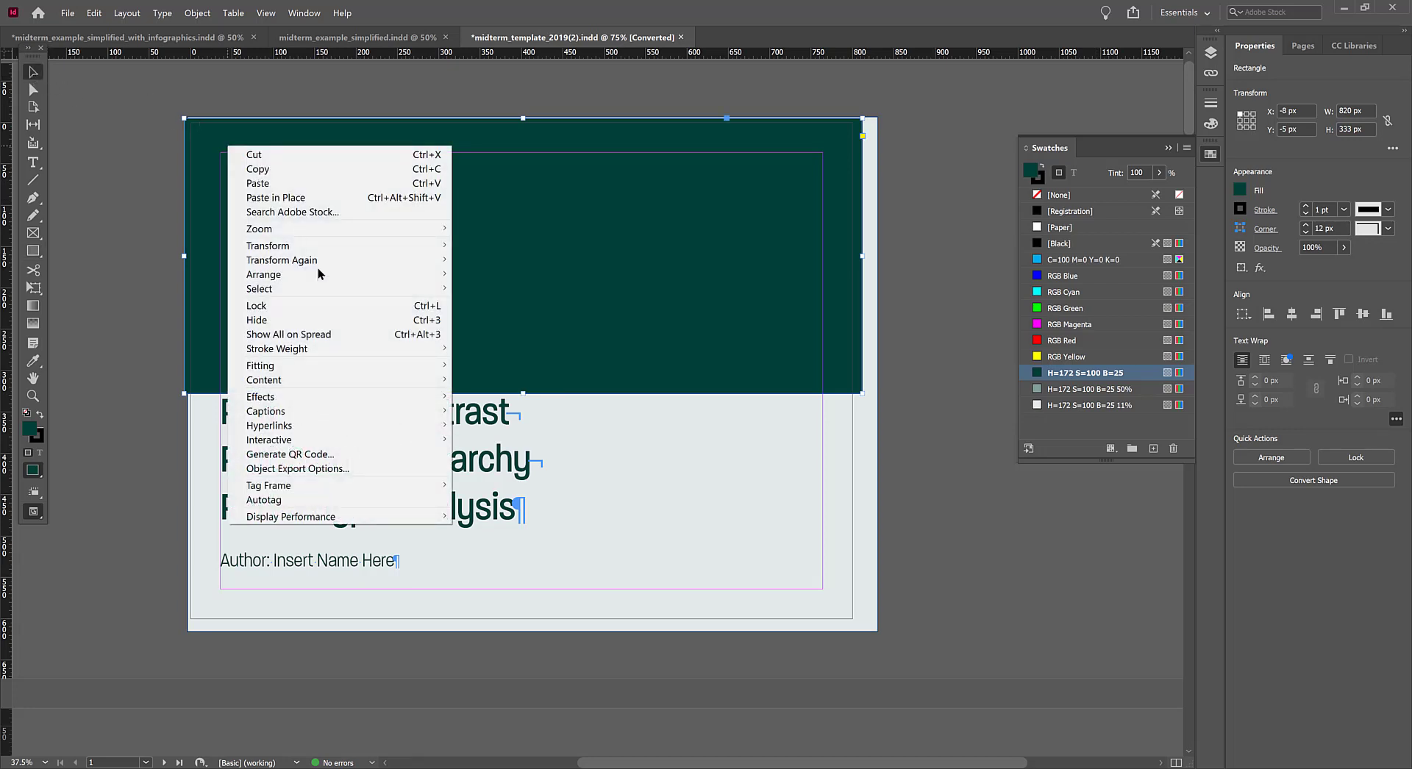
{"action": "mouse_move", "coordinate": [396, 398]}
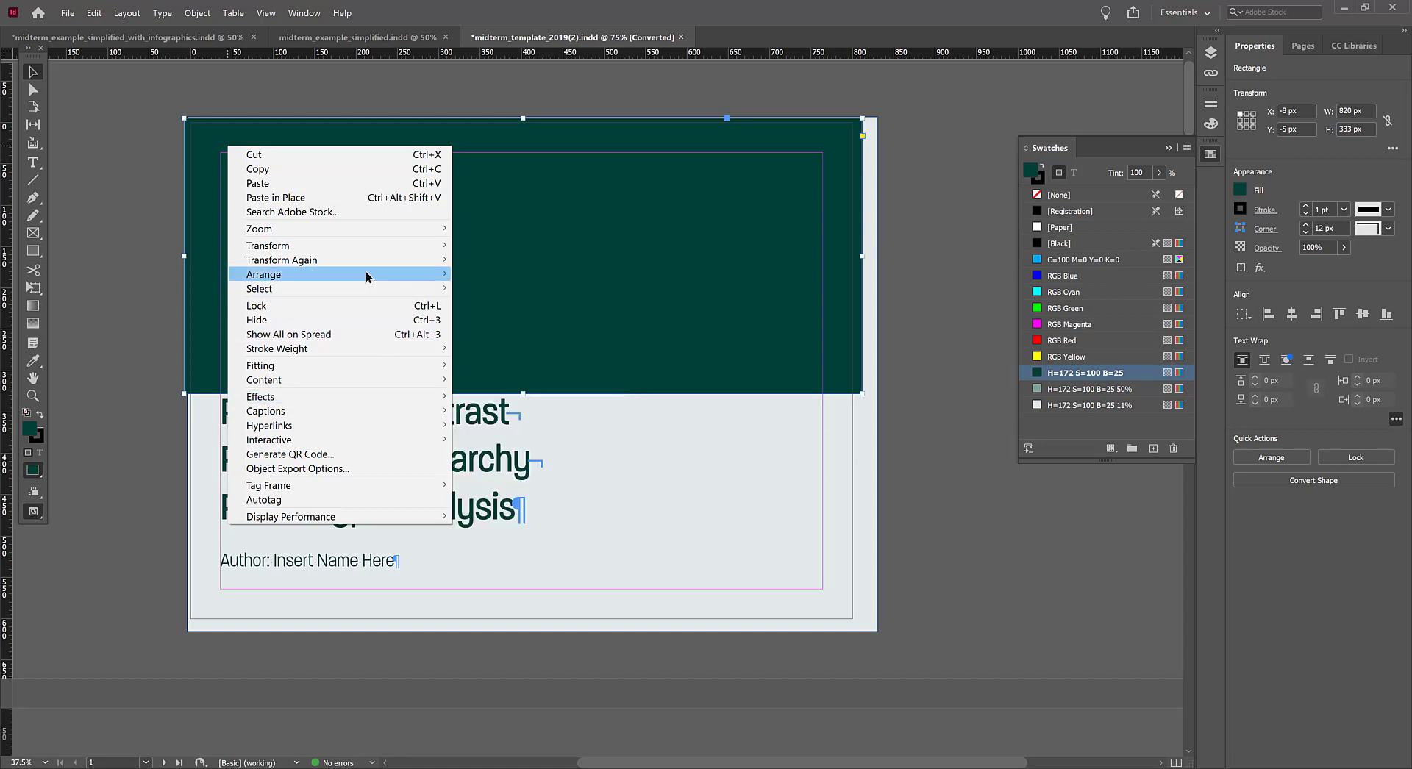
{"action": "mouse_move", "coordinate": [368, 275]}
{"action": "left_click", "coordinate": [504, 289]}
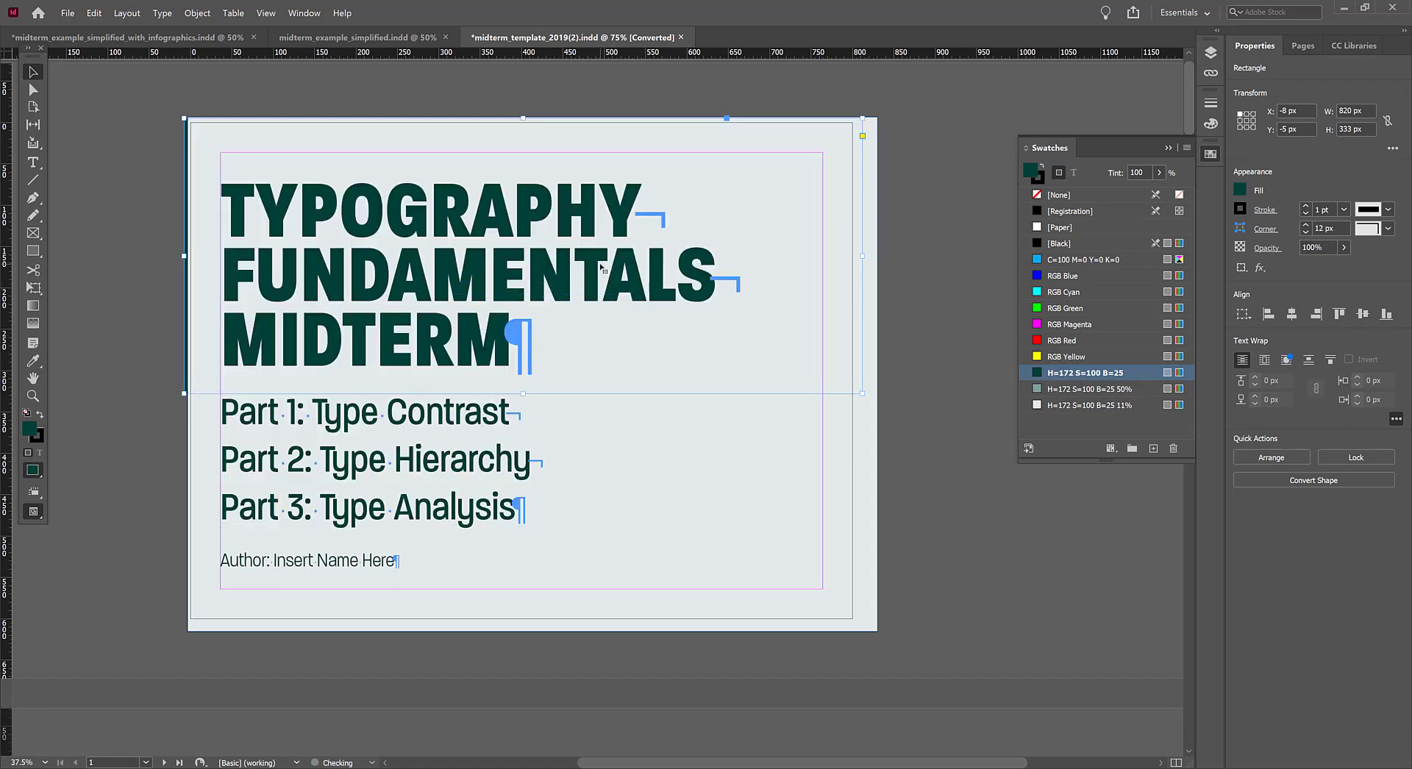
Send the pale page background rectangle behind the teal title band
{"action": "left_click", "coordinate": [890, 131]}
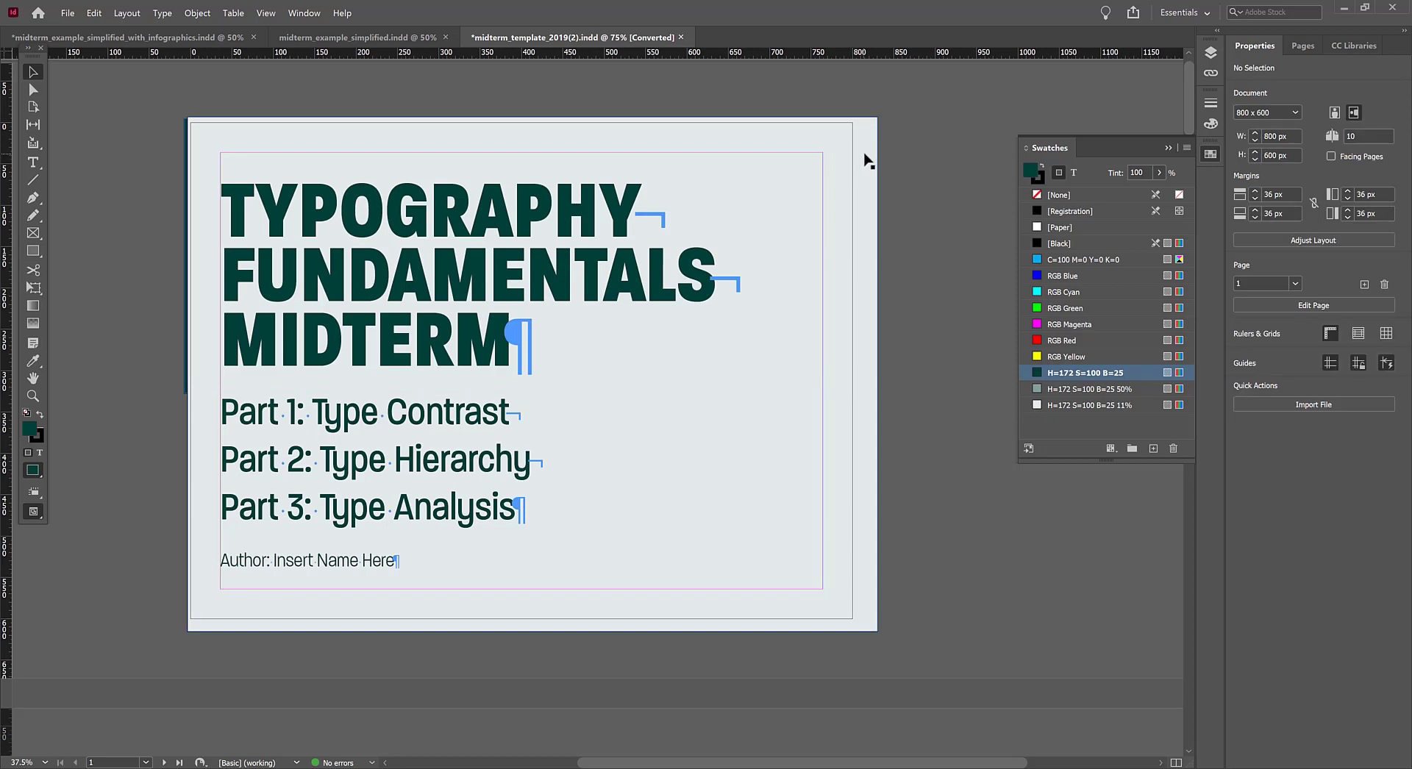
{"action": "left_click", "coordinate": [864, 157]}
{"action": "left_click", "coordinate": [864, 155]}
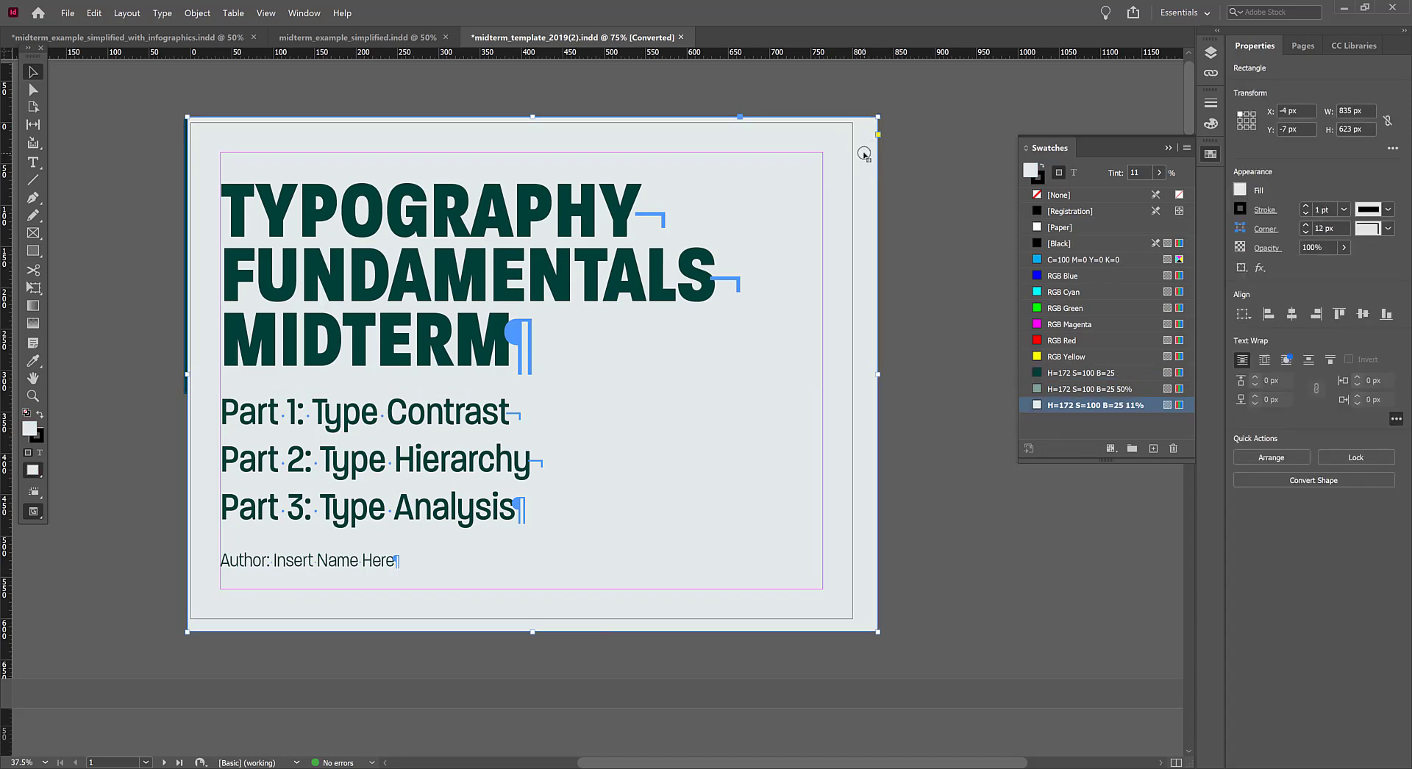
{"action": "key", "text": "ctrl+shift+["}
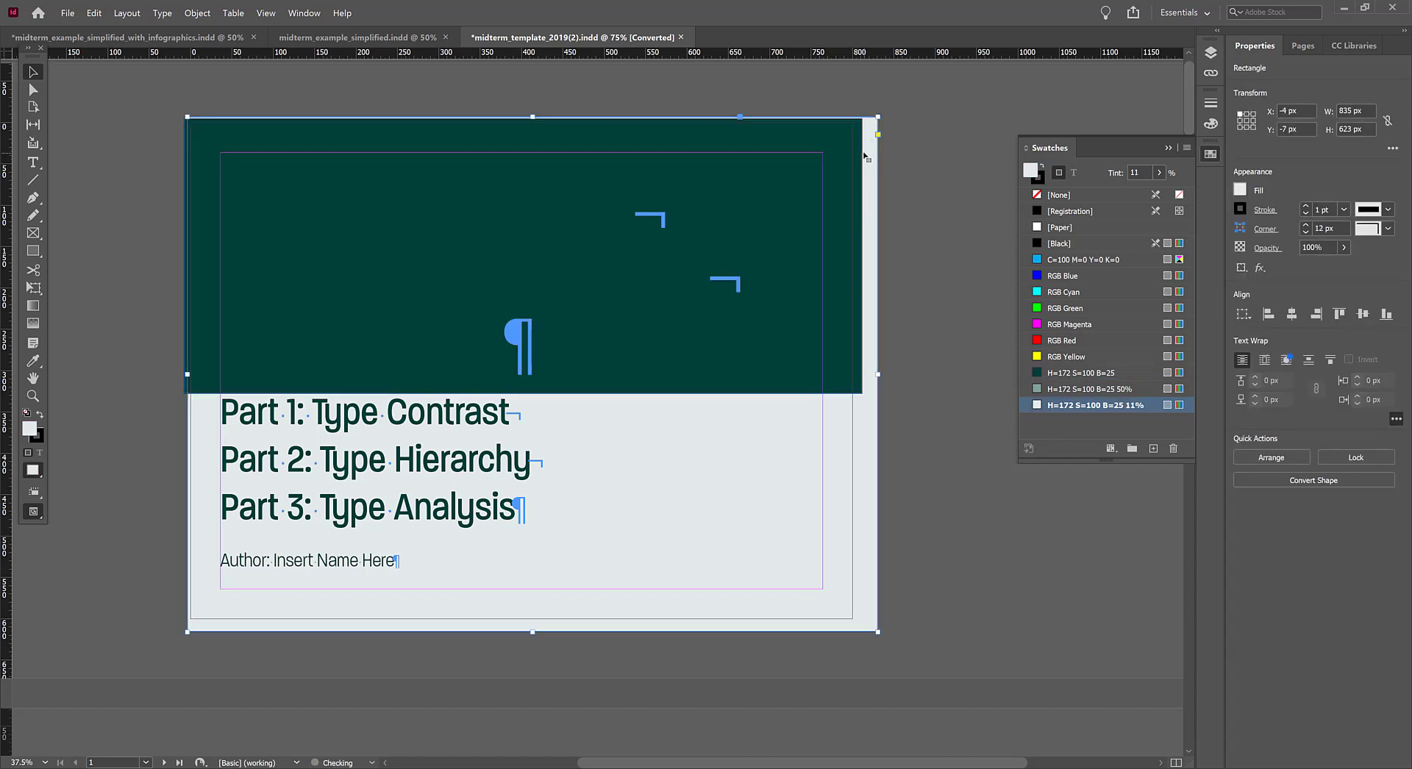
Recolor the three-line title with the 11% teal tint swatch
{"action": "double_click", "coordinate": [570, 250]}
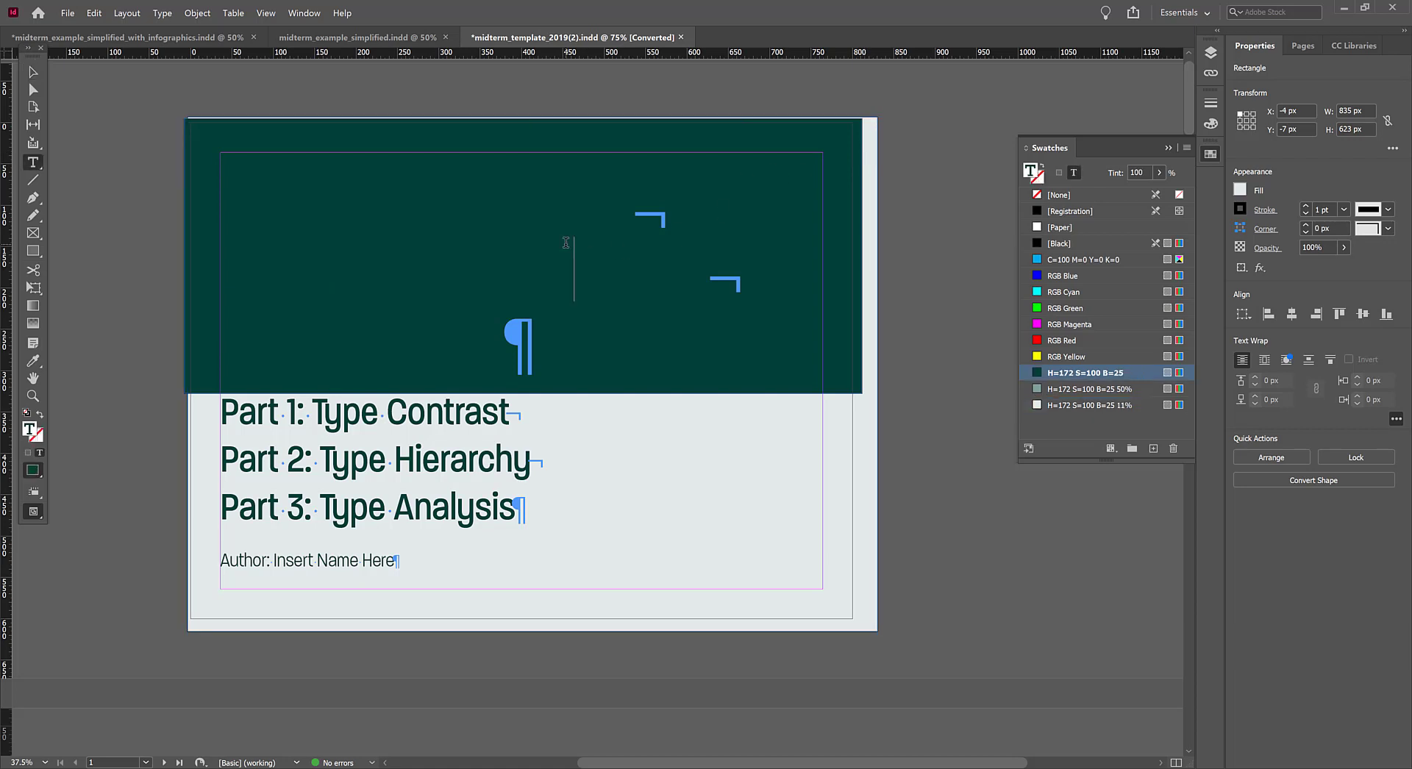
{"action": "left_click_drag", "start_coordinate": [646, 307], "coordinate": [765, 344]}
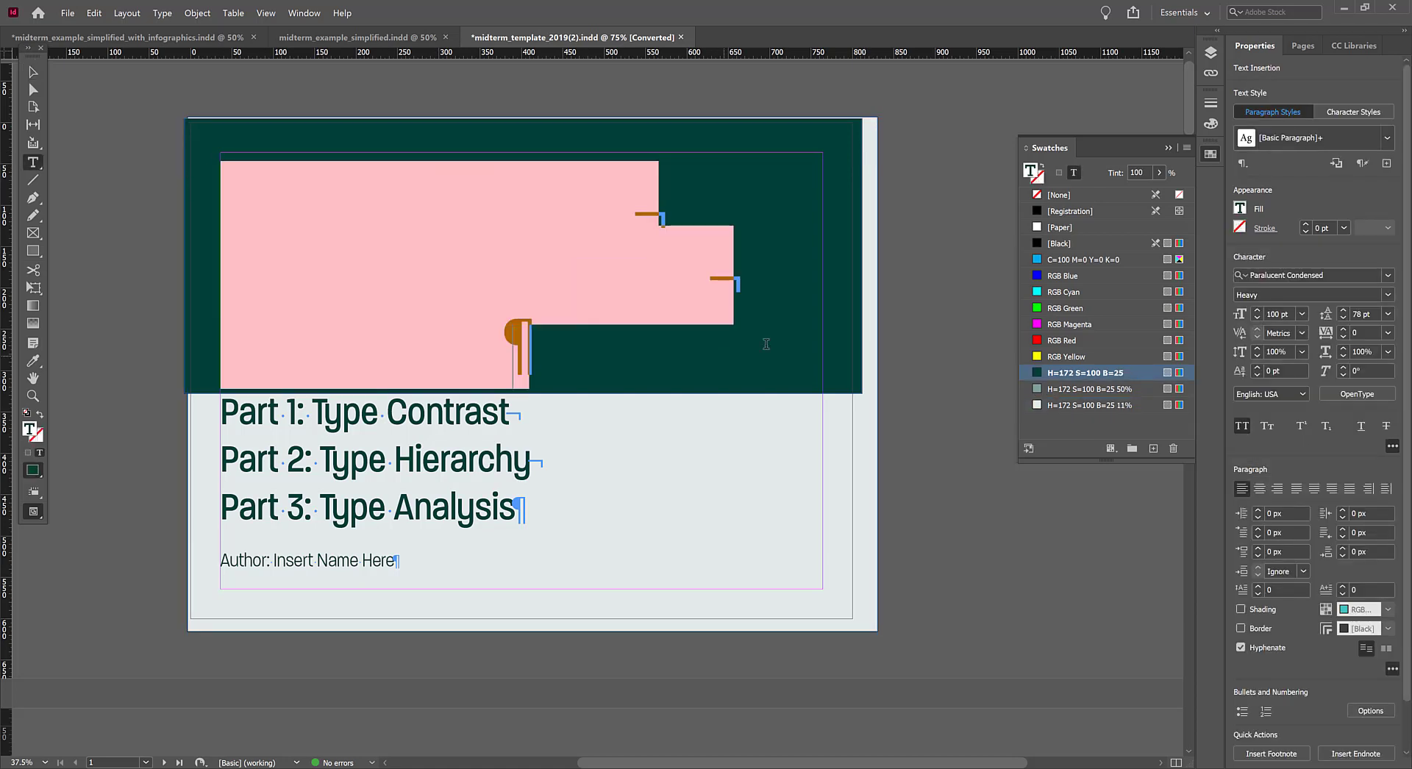
{"action": "left_click", "coordinate": [1040, 407]}
{"action": "left_click", "coordinate": [486, 351]}
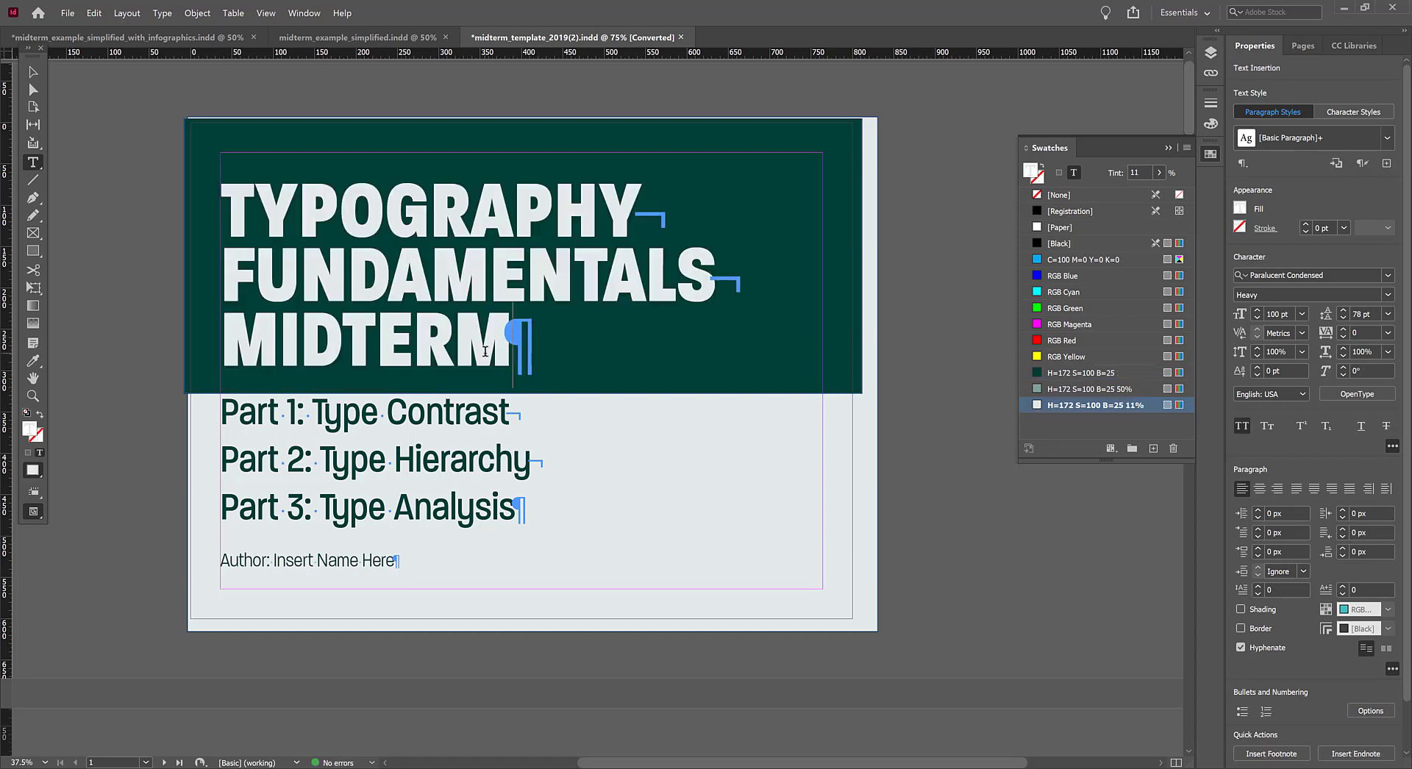
{"action": "left_click_drag", "start_coordinate": [222, 188], "coordinate": [614, 343]}
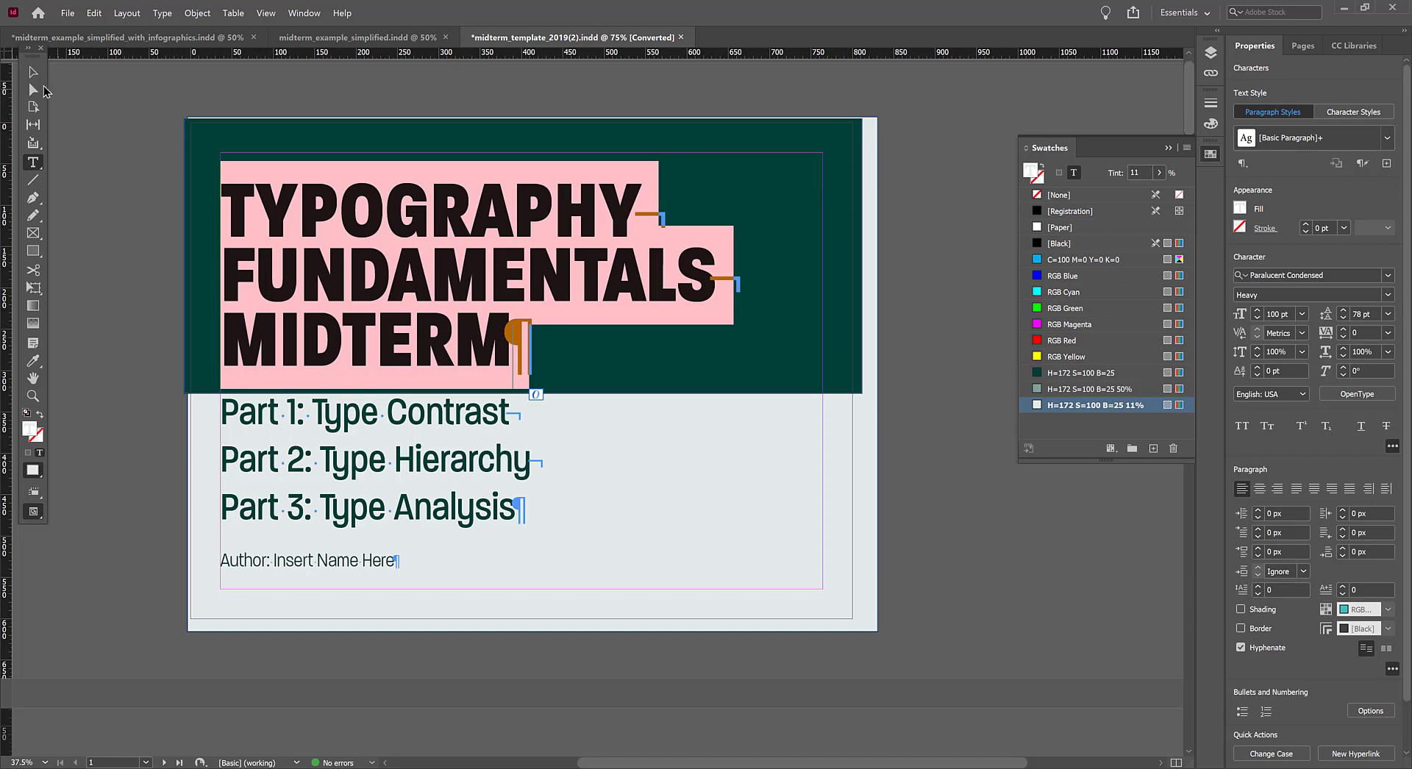
{"action": "left_click", "coordinate": [33, 72]}
{"action": "left_click", "coordinate": [750, 506]}
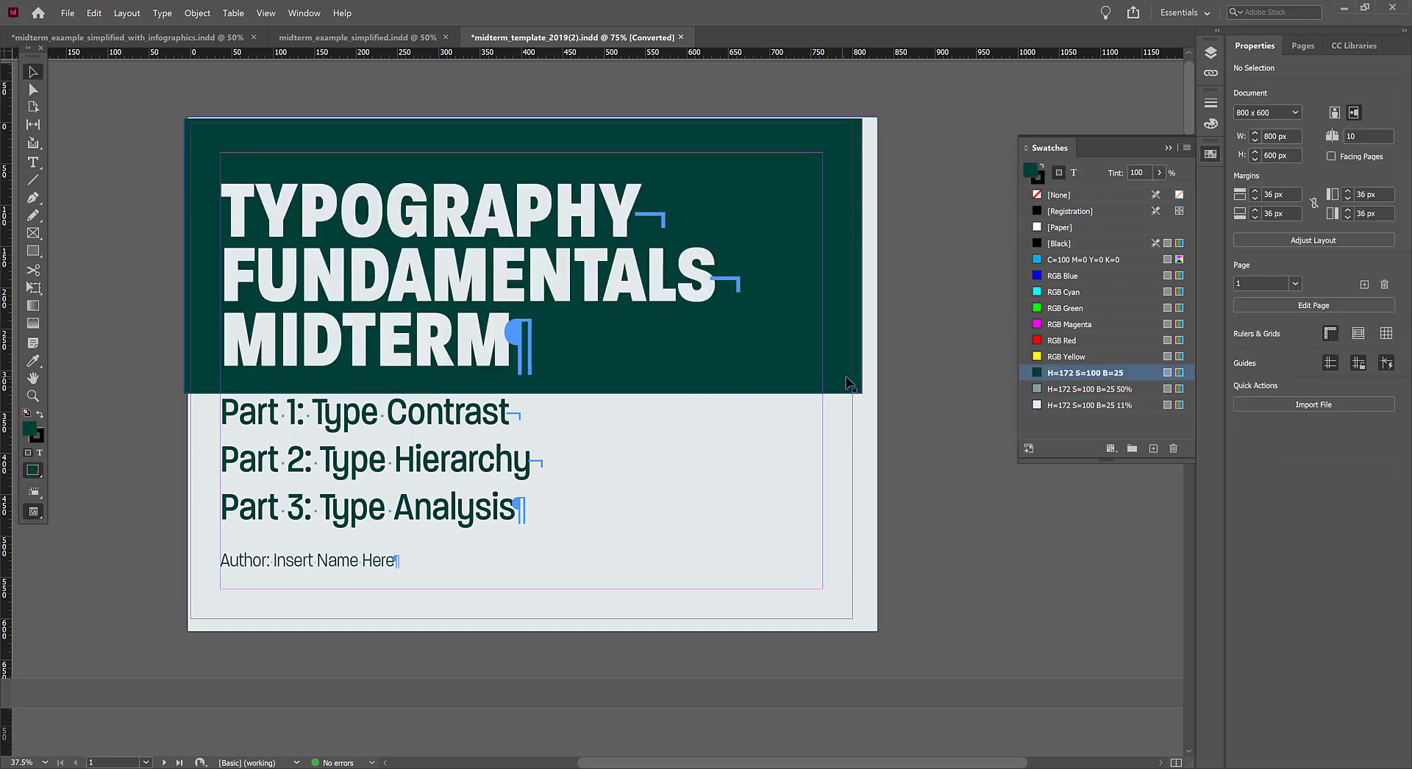
Narrow the pale background rectangle to about 815 px wide so its side edge lines up with the teal band
{"action": "left_click_drag", "start_coordinate": [846, 378], "coordinate": [847, 381]}
{"action": "key", "text": "ctrl+z"}
{"action": "left_click", "coordinate": [893, 305]}
{"action": "left_click", "coordinate": [872, 318]}
{"action": "left_click_drag", "start_coordinate": [878, 376], "coordinate": [862, 377]}
{"action": "left_click", "coordinate": [792, 349]}
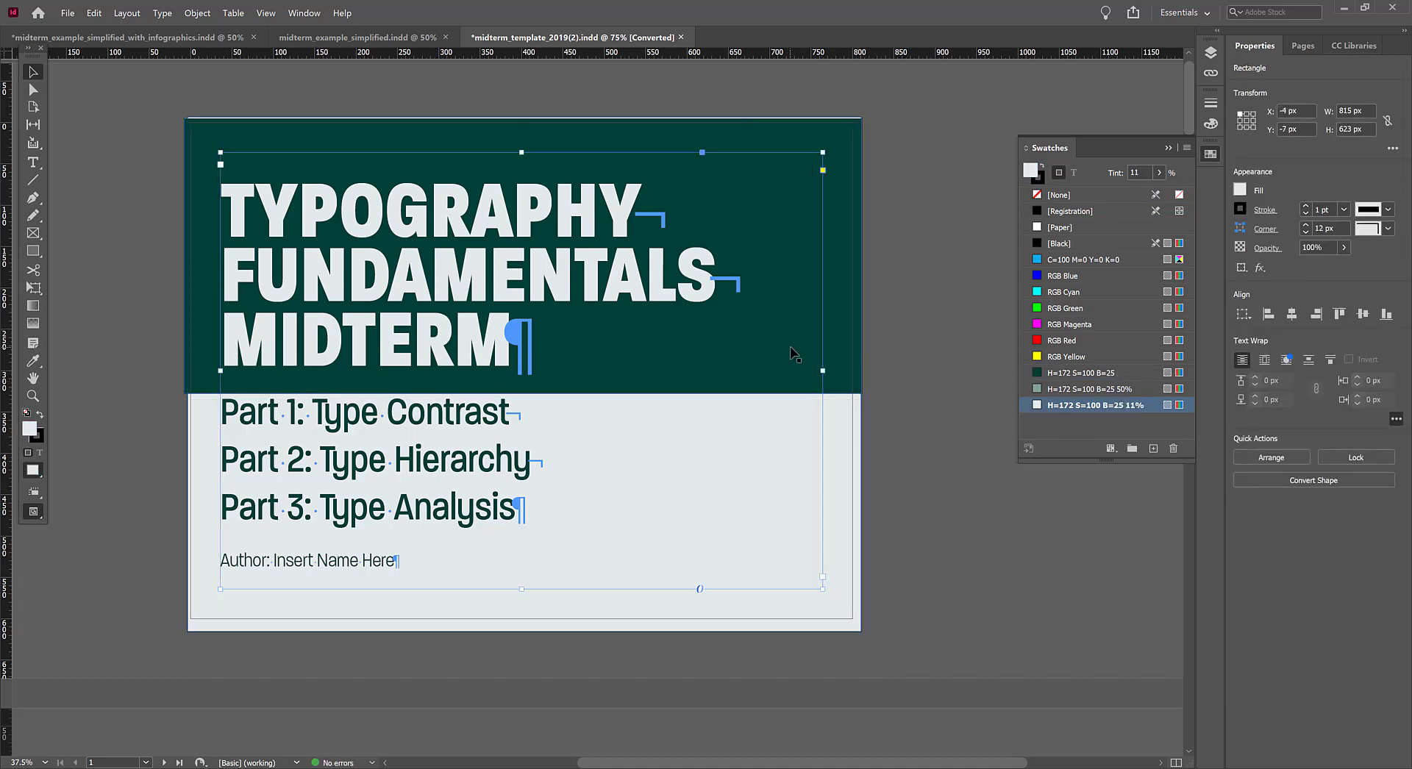
Shorten the teal title band to about 325 px high by raising its lower edge away from the Part 1 line
{"action": "left_click", "coordinate": [202, 374]}
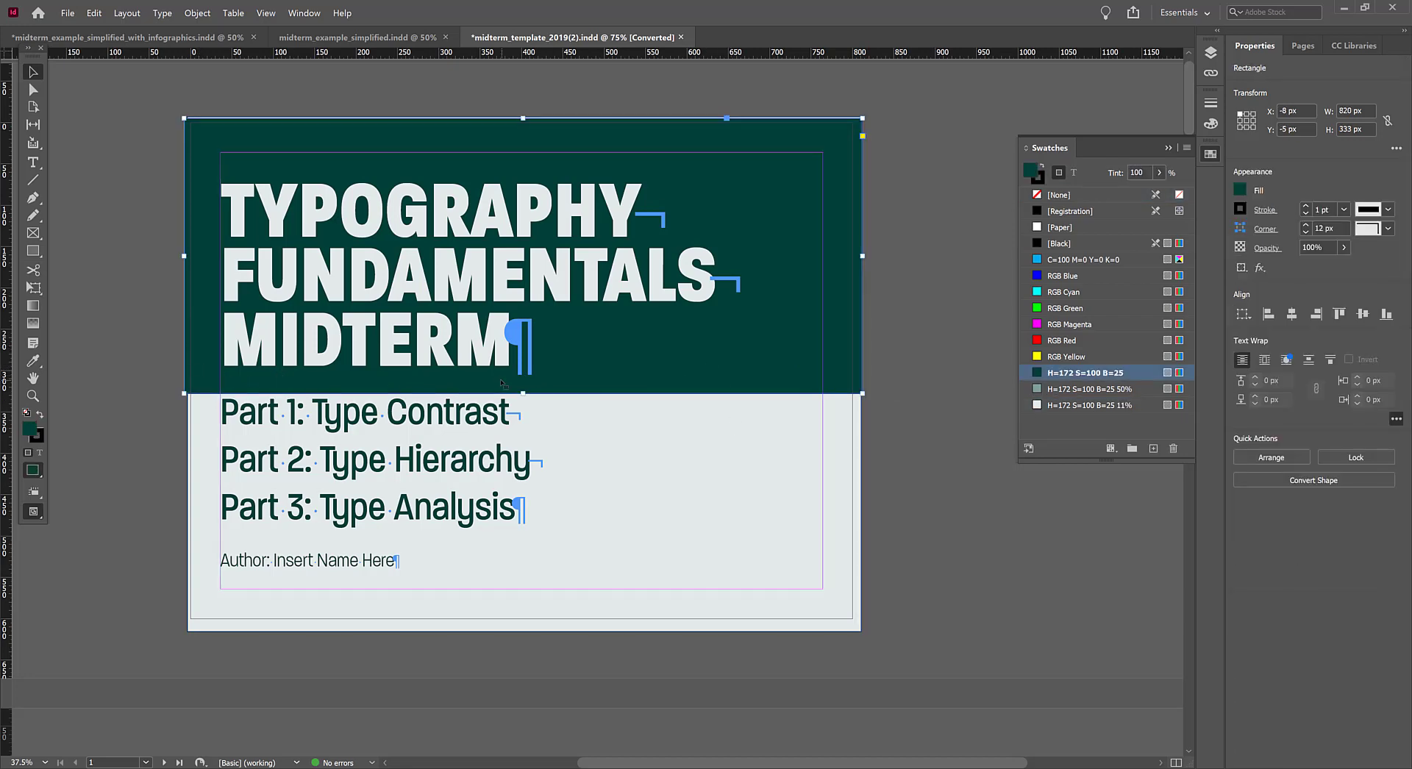
{"action": "left_click_drag", "start_coordinate": [524, 397], "coordinate": [533, 387]}
{"action": "left_click", "coordinate": [1014, 526]}
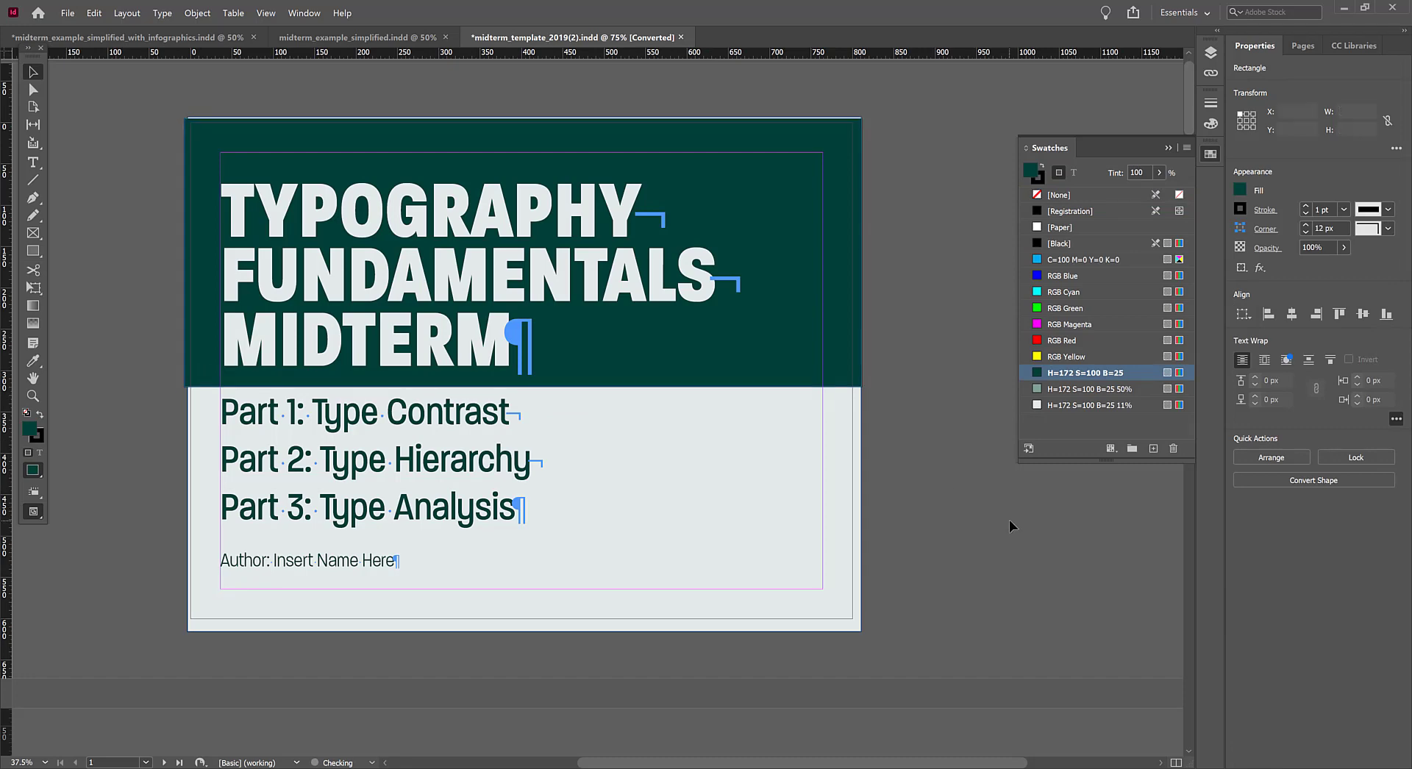
{"action": "left_click", "coordinate": [406, 492]}
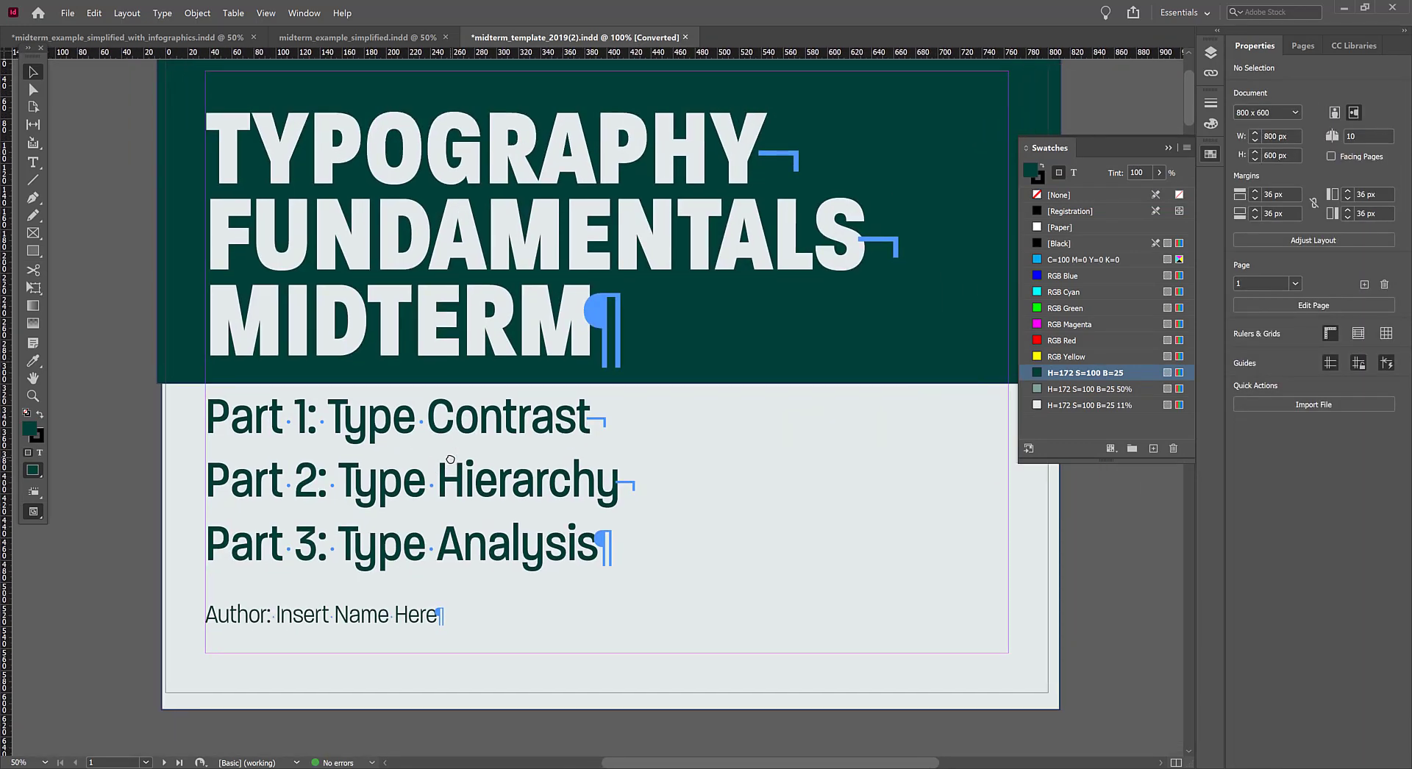
{"action": "left_click_drag", "start_coordinate": [175, 363], "coordinate": [156, 247]}
{"action": "key", "text": "ctrl+minus"}
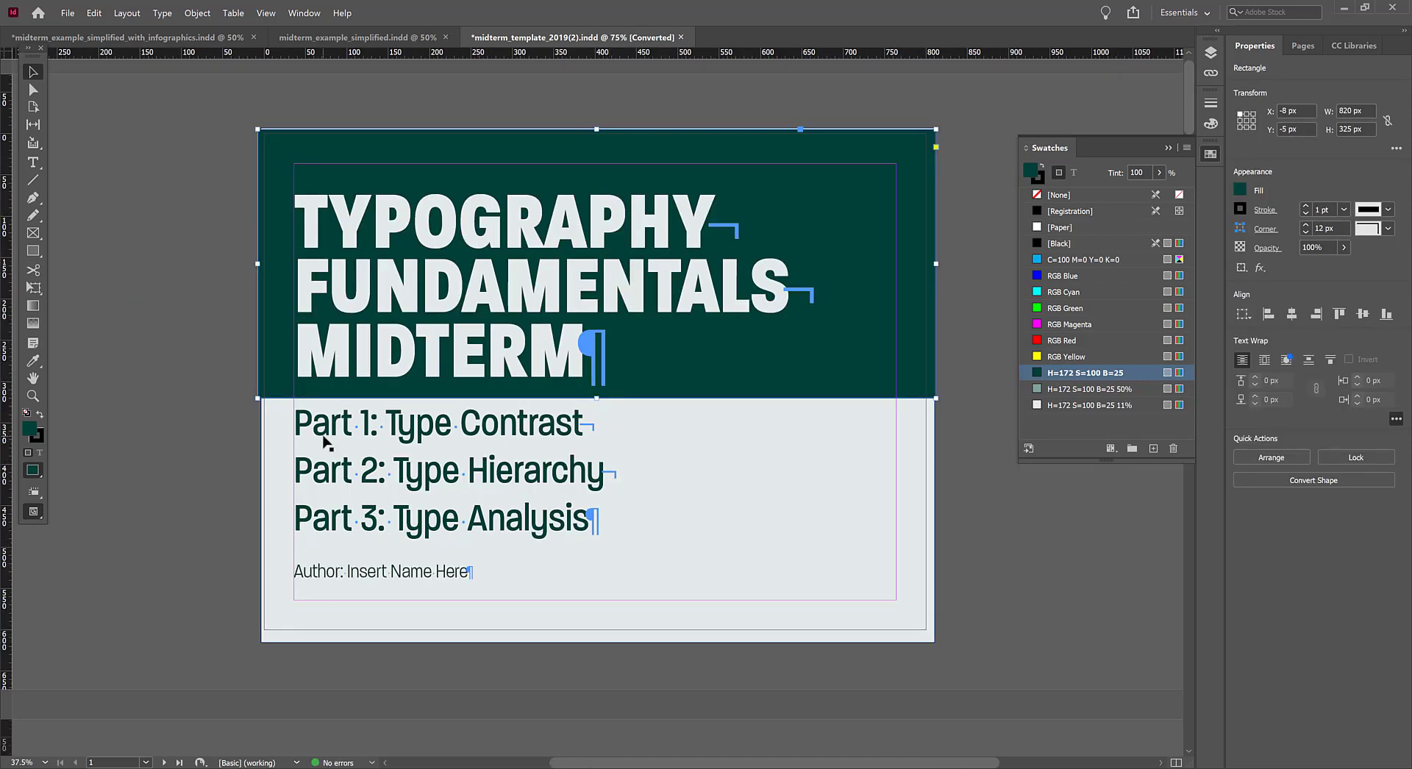
{"action": "left_click", "coordinate": [207, 457]}
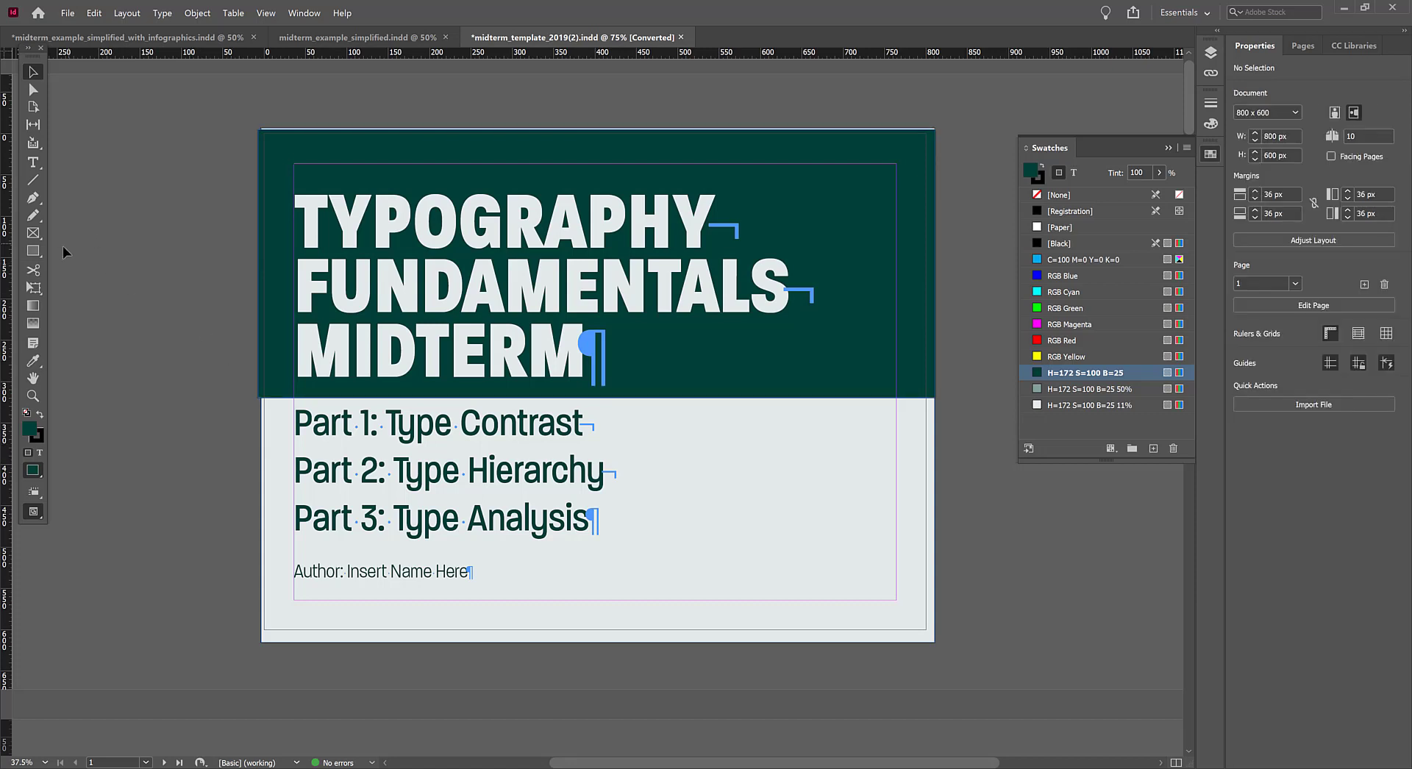
Draw an RGB Red rectangle about 43 × 28 px in the gap below the title and copy it into the gap above the author line
{"action": "left_click", "coordinate": [37, 250]}
{"action": "mouse_move", "coordinate": [306, 381]}
{"action": "left_mouse_down"}
{"action": "mouse_move", "coordinate": [409, 423]}
{"action": "mouse_move", "coordinate": [343, 403]}
{"action": "left_mouse_up"}
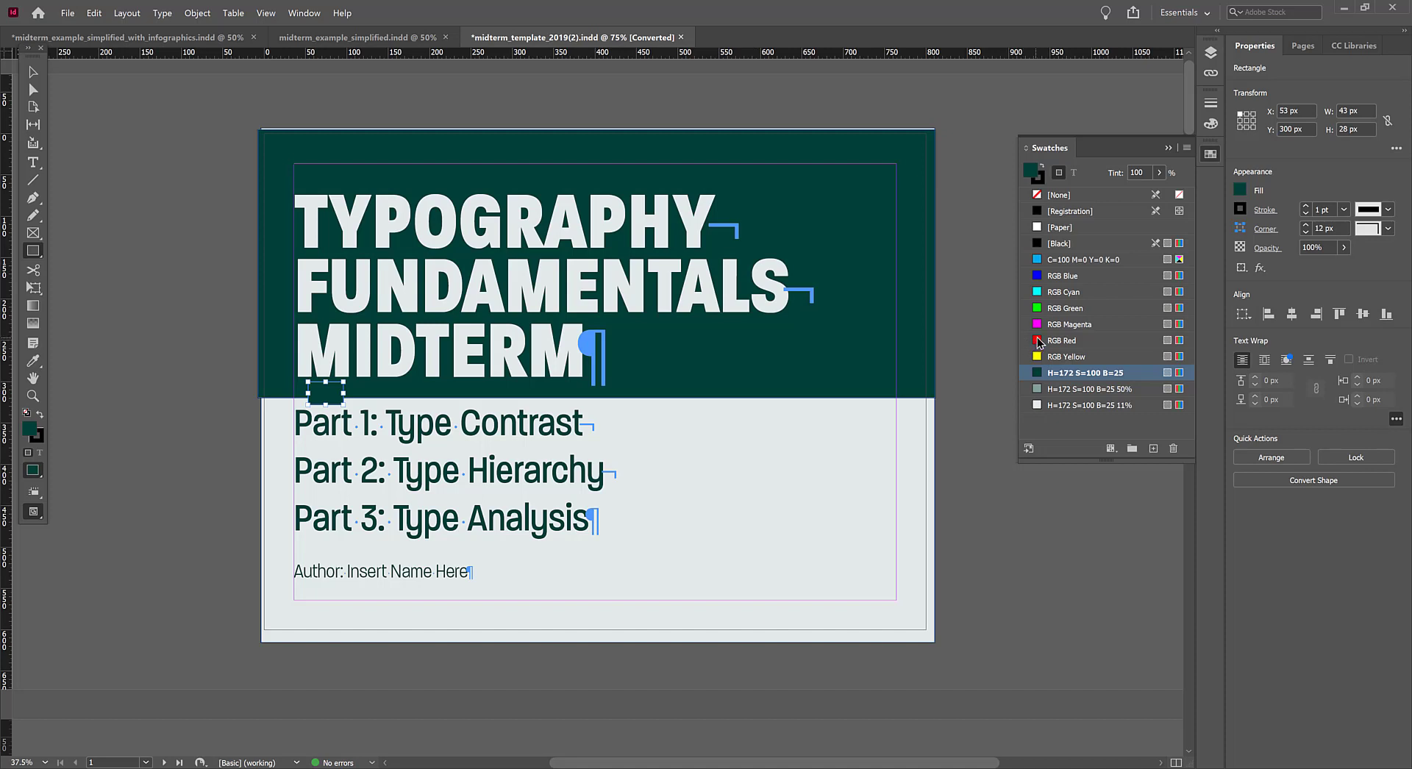
{"action": "left_click", "coordinate": [1061, 340]}
{"action": "left_click", "coordinate": [33, 72]}
{"action": "left_click", "coordinate": [174, 95]}
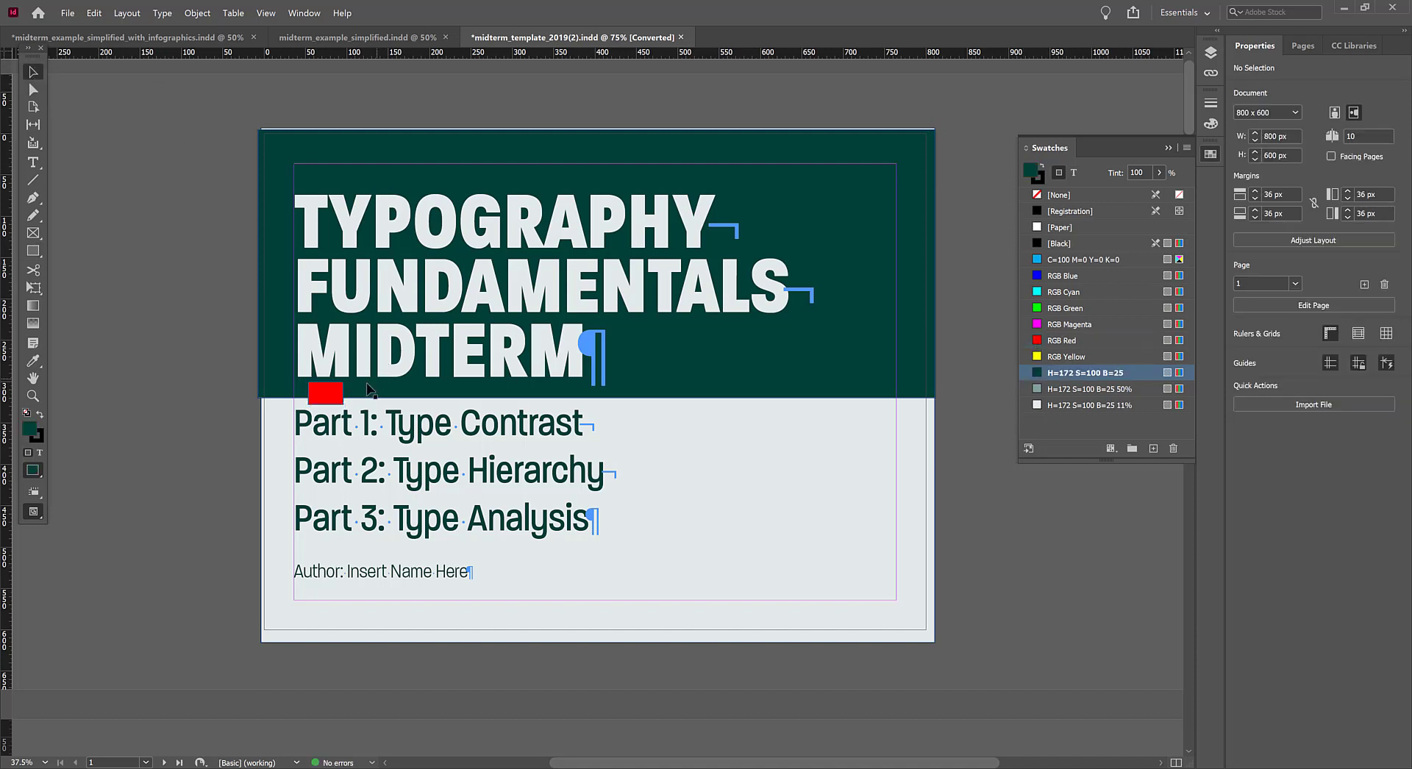
{"action": "left_click_drag", "start_coordinate": [341, 393], "coordinate": [346, 545]}
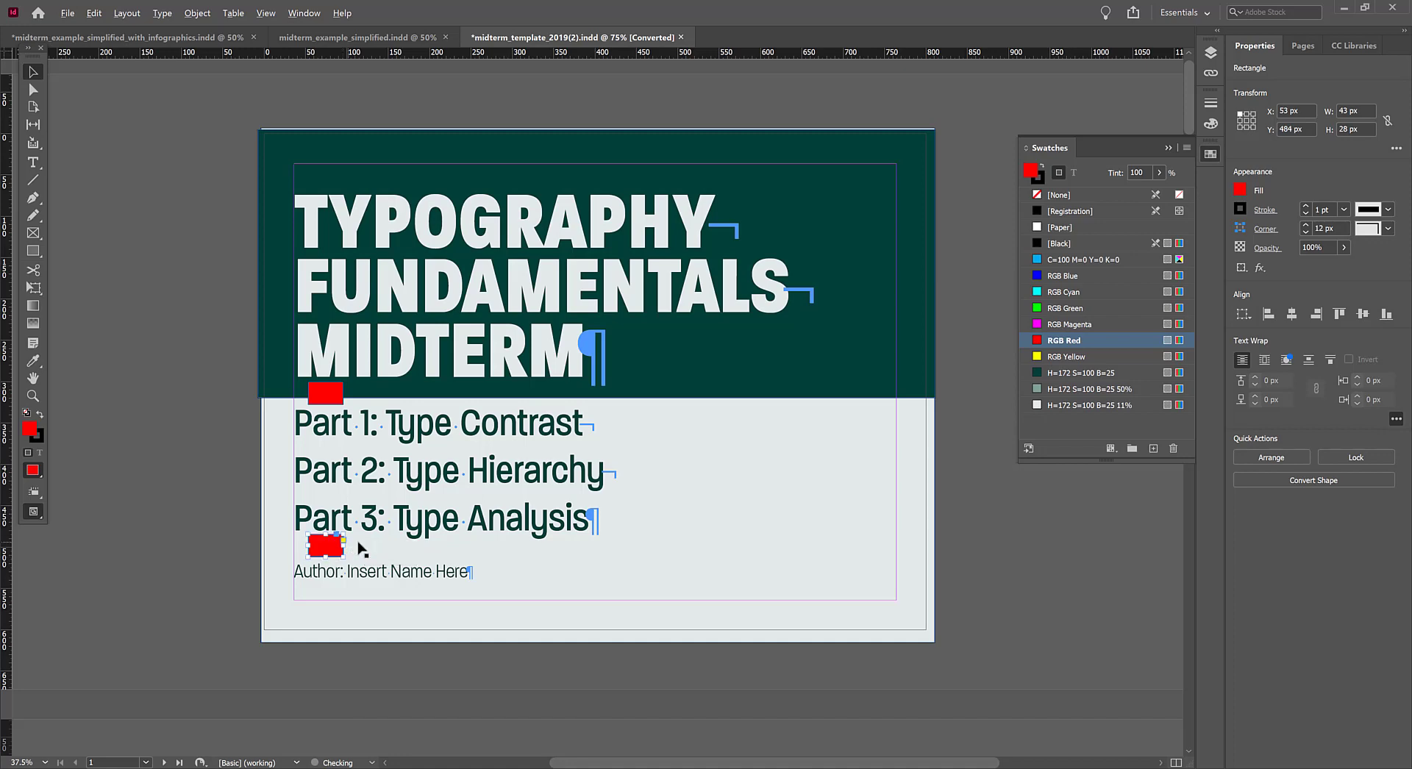
{"action": "left_click", "coordinate": [165, 491]}
Move the upper red rectangle onto the Part 1 line and delete it, keeping the one above the author line
{"action": "scroll", "coordinate": [595, 405], "scroll_direction": "up", "scroll_amount": 1}
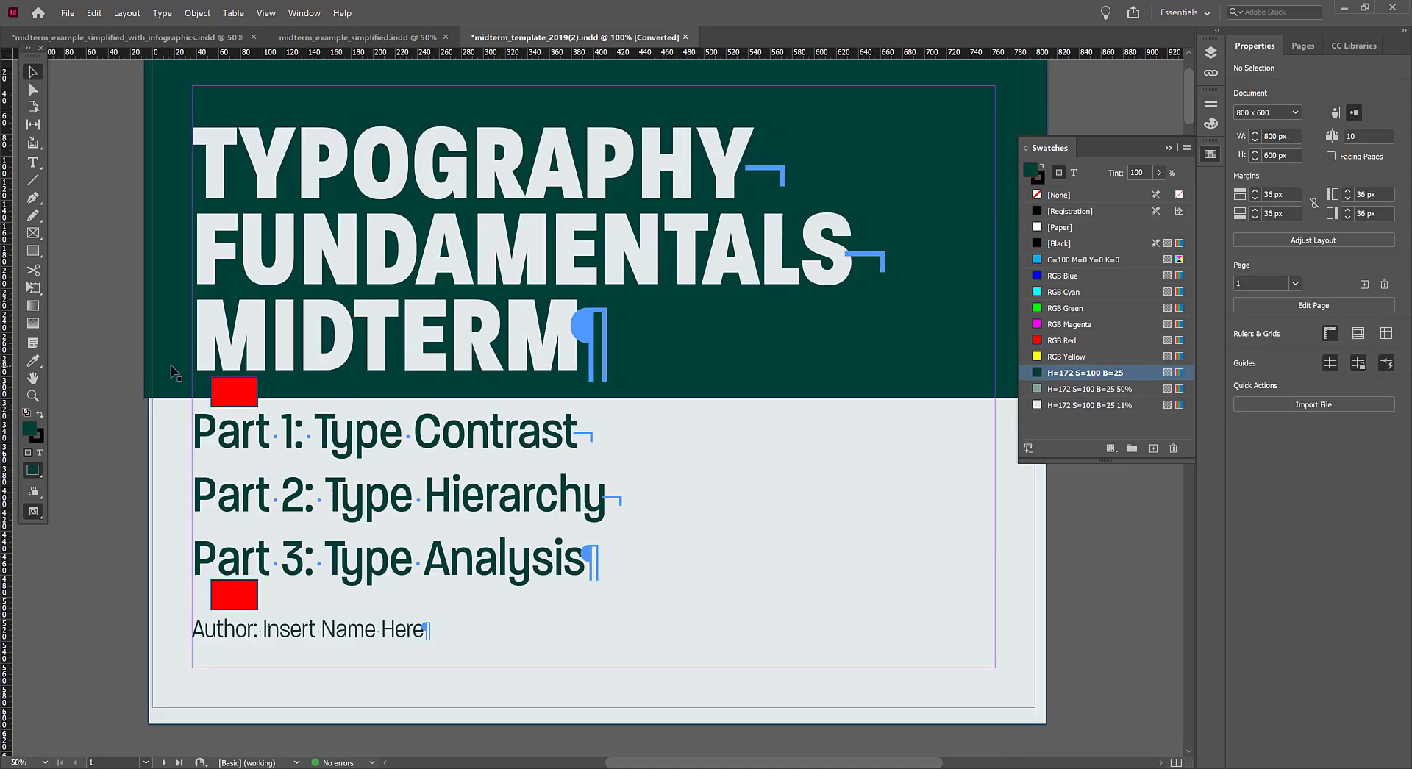
{"action": "left_click_drag", "start_coordinate": [242, 405], "coordinate": [376, 460]}
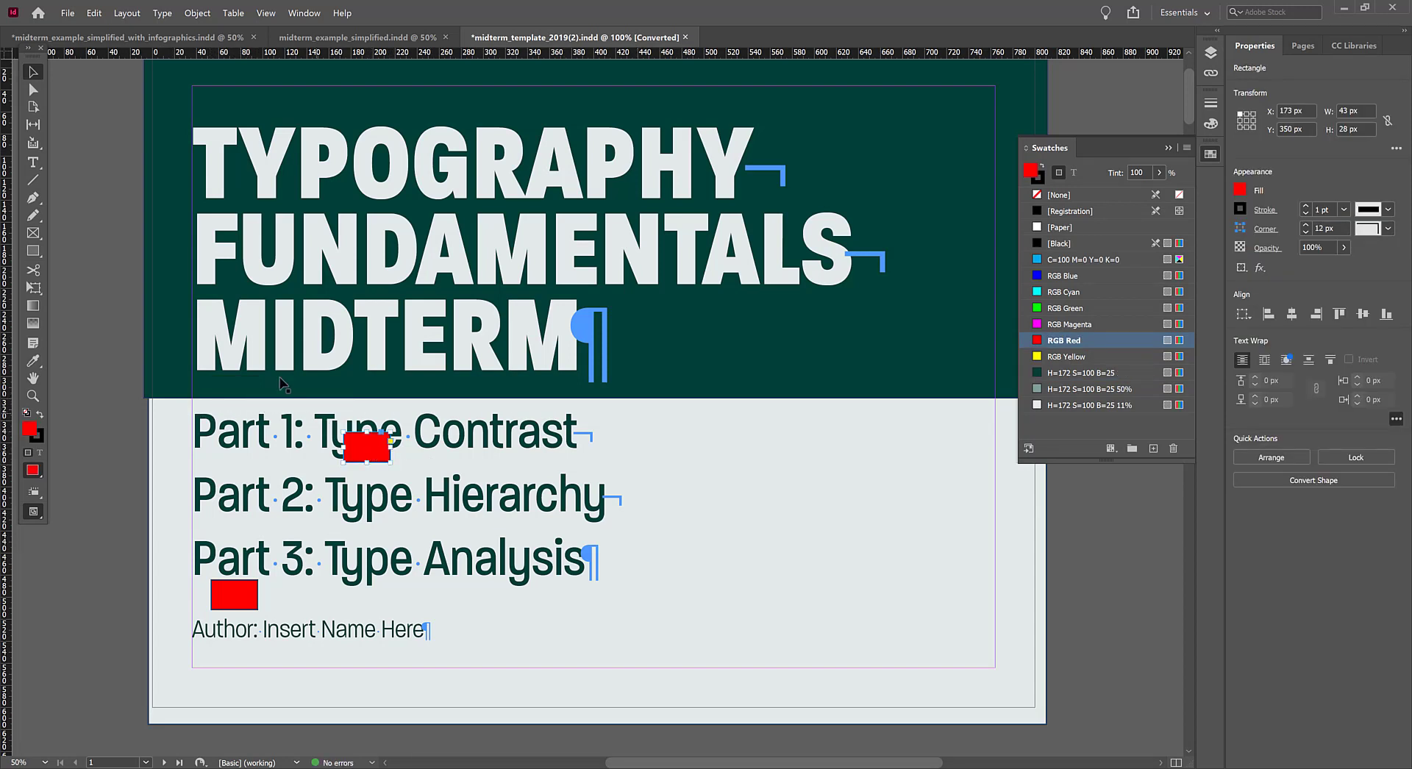
{"action": "left_click", "coordinate": [169, 254]}
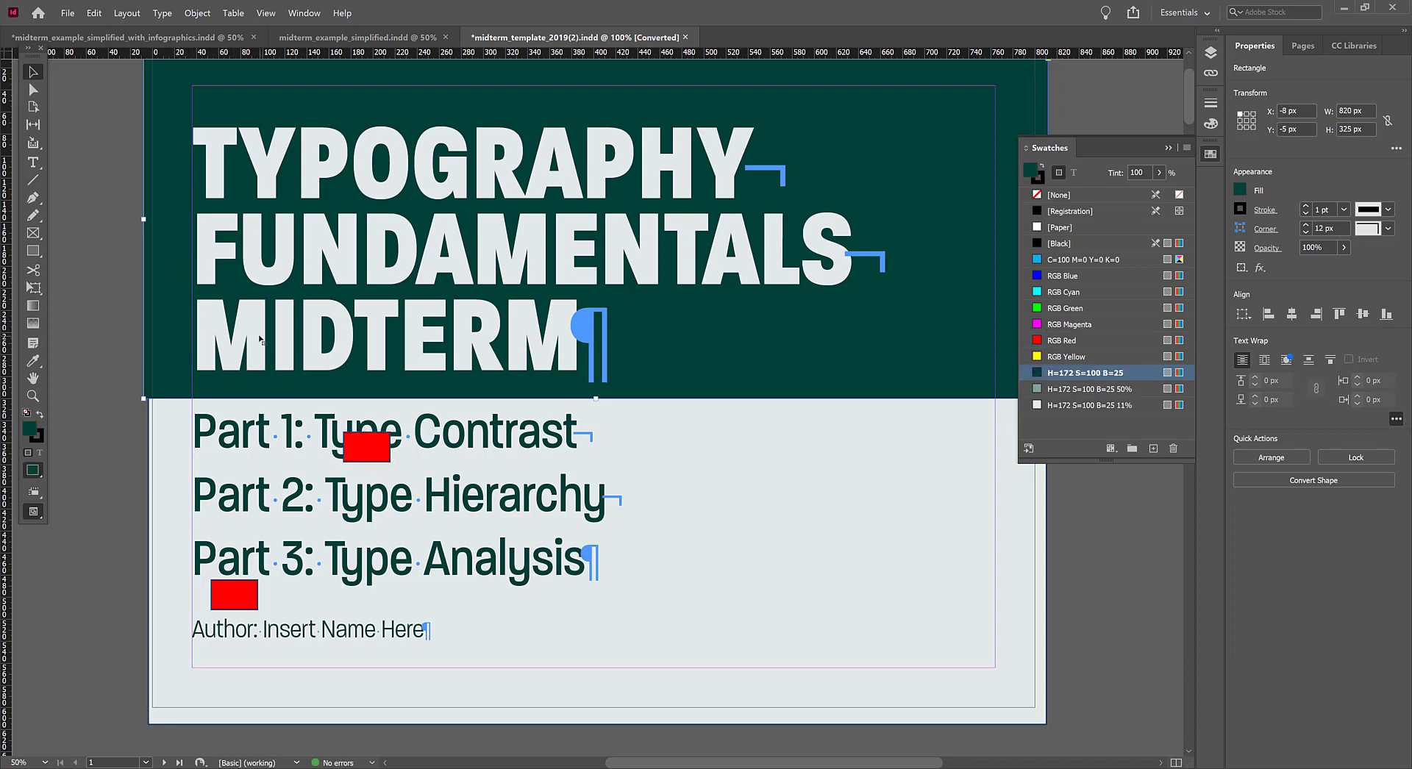
{"action": "left_click_drag", "start_coordinate": [297, 54], "coordinate": [378, 444]}
{"action": "key", "text": "Delete"}
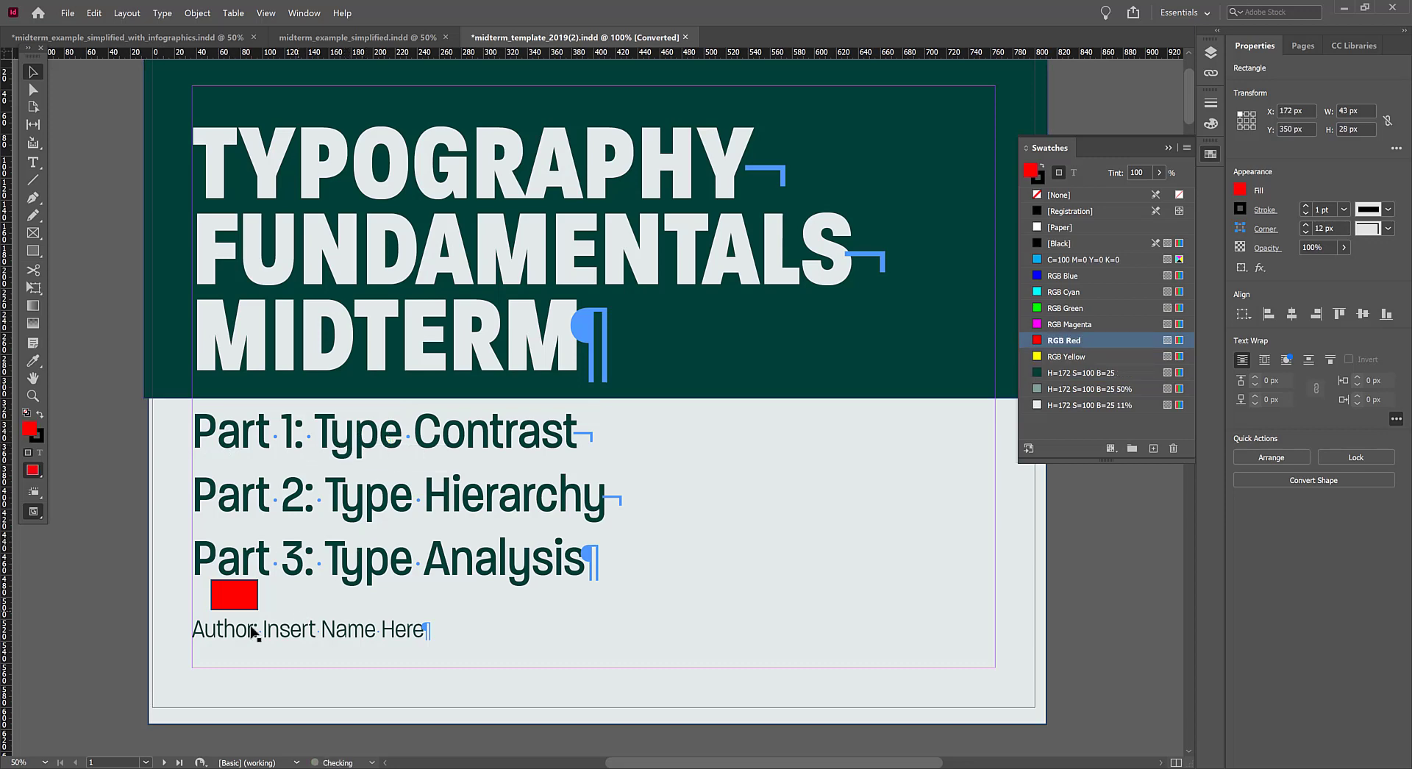
{"action": "left_click", "coordinate": [243, 603]}
{"action": "key", "text": "Delete"}
{"action": "double_click", "coordinate": [224, 422]}
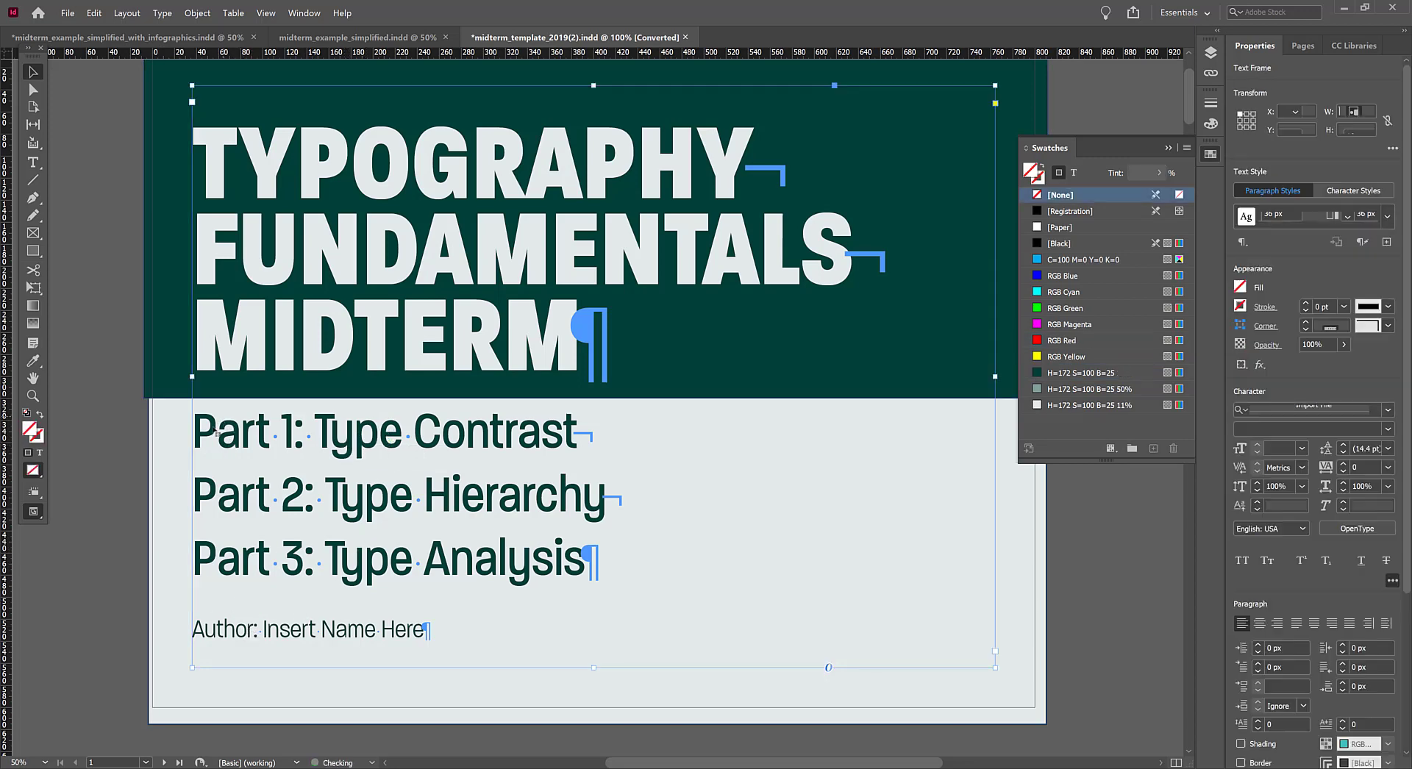
{"action": "left_click_drag", "start_coordinate": [195, 431], "coordinate": [640, 444]}
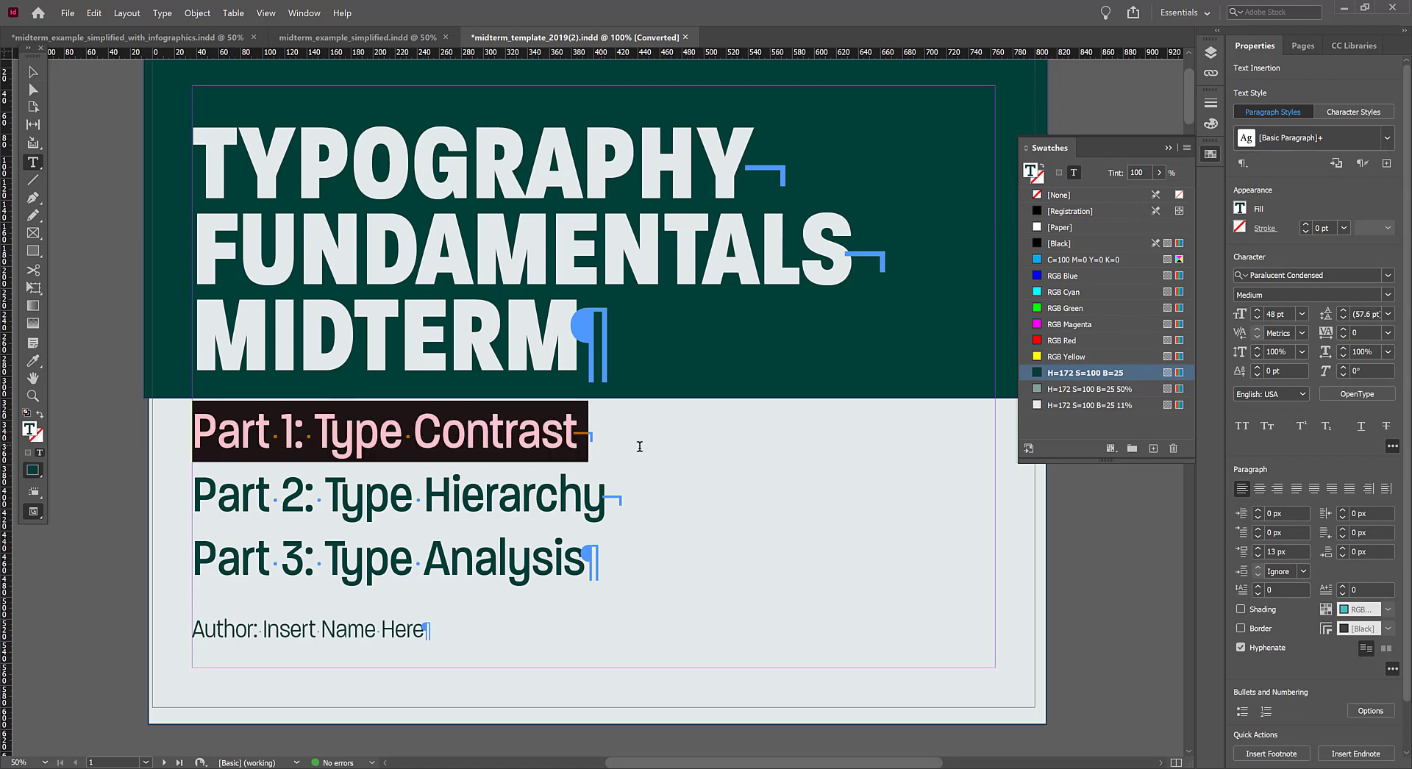
{"action": "key", "text": "ctrl+z"}
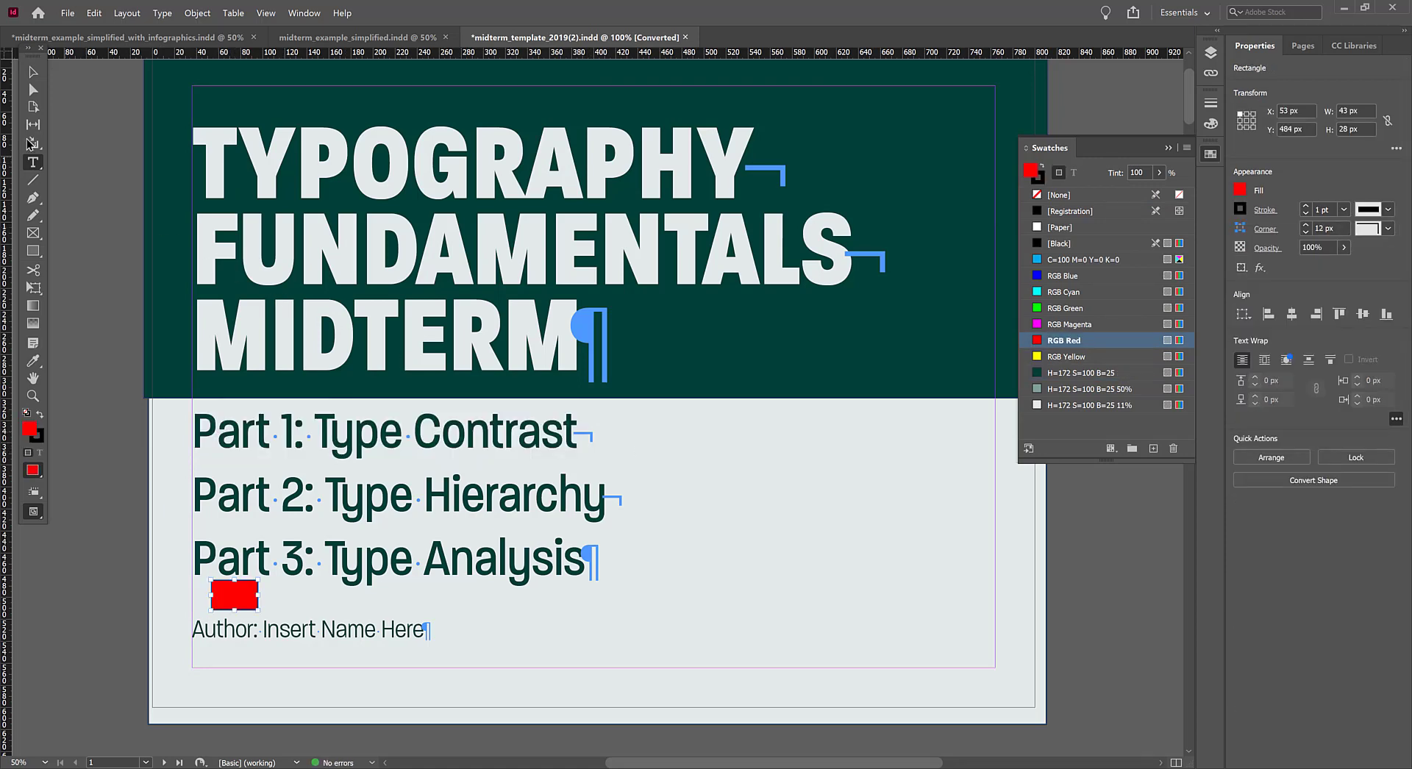
{"action": "key", "text": "Escape"}
Move the red rectangle directly beneath the MIDTERM line and lower the teal band's bottom edge slightly, making it 328 px high
{"action": "left_click_drag", "start_coordinate": [235, 601], "coordinate": [218, 391]}
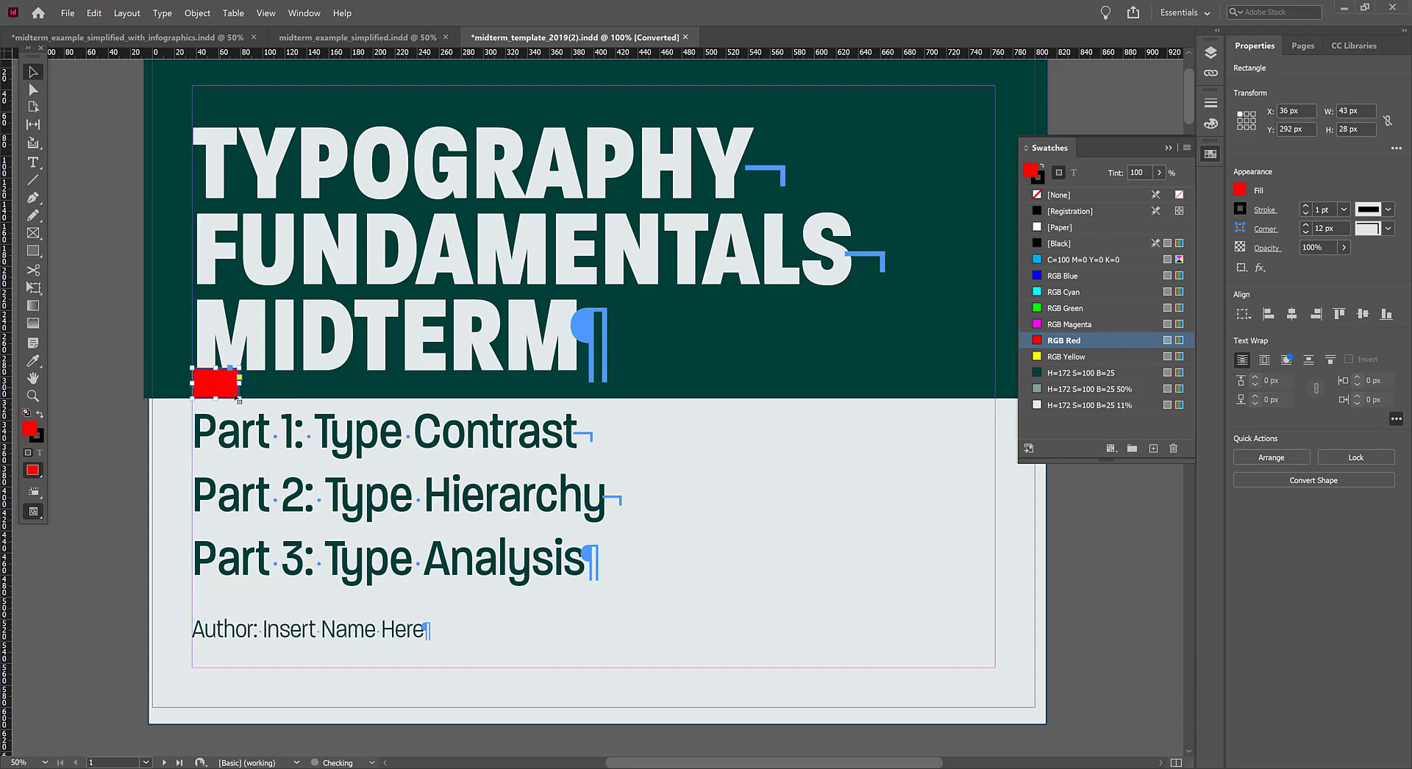
{"action": "key", "text": "Down"}
{"action": "key", "text": "Down"}
{"action": "key", "text": "Down"}
{"action": "left_click", "coordinate": [176, 342]}
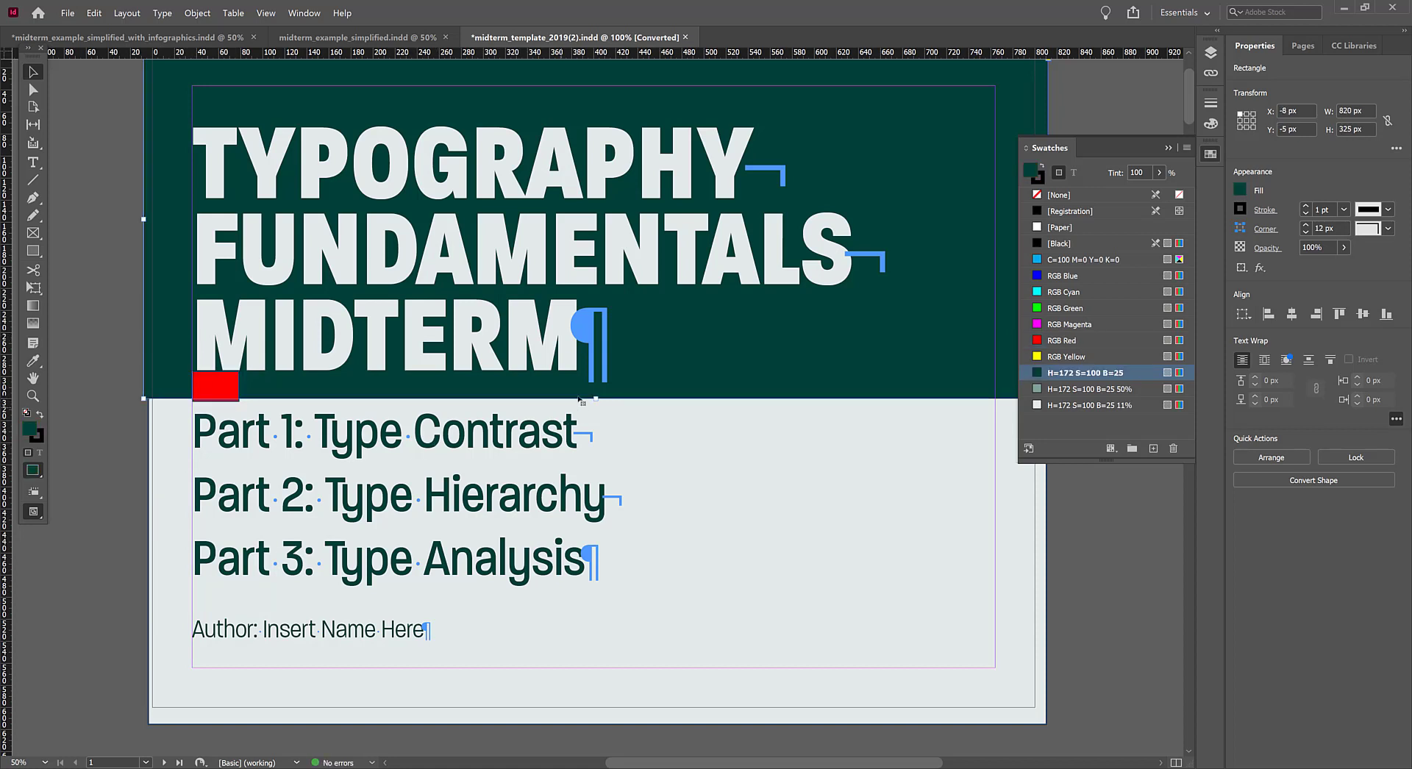
{"action": "left_click_drag", "start_coordinate": [595, 397], "coordinate": [595, 402]}
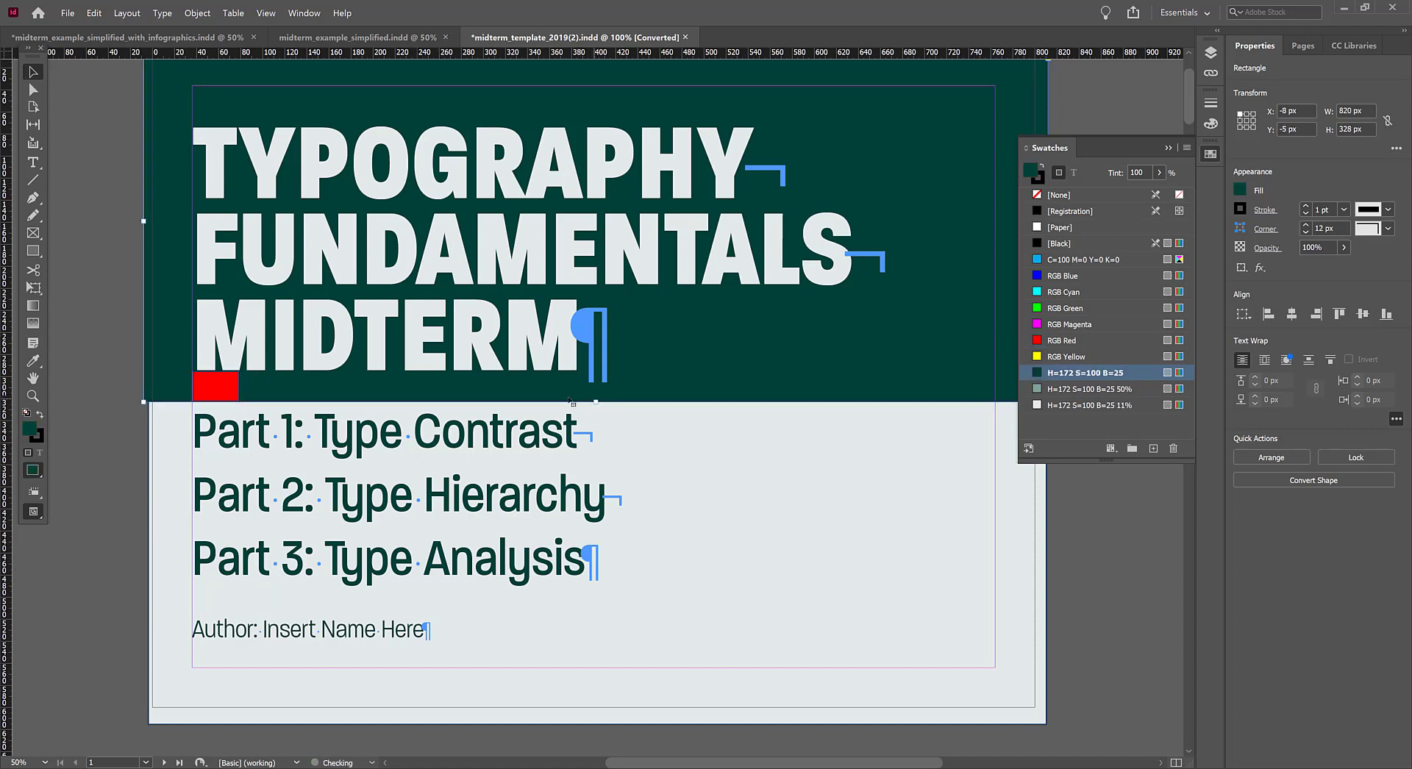
Move the red rectangle just below the teal band's lower edge, beside the Part 1 line at the page edge
{"action": "left_click_drag", "start_coordinate": [211, 396], "coordinate": [831, 461]}
{"action": "key", "text": "ctrl+z"}
{"action": "left_click", "coordinate": [108, 405]}
Set the space before the Part 1: Type Contrast paragraph to 43 px, matching the gap to the red rectangle's height
{"action": "key", "text": "t"}
{"action": "left_click", "coordinate": [240, 430]}
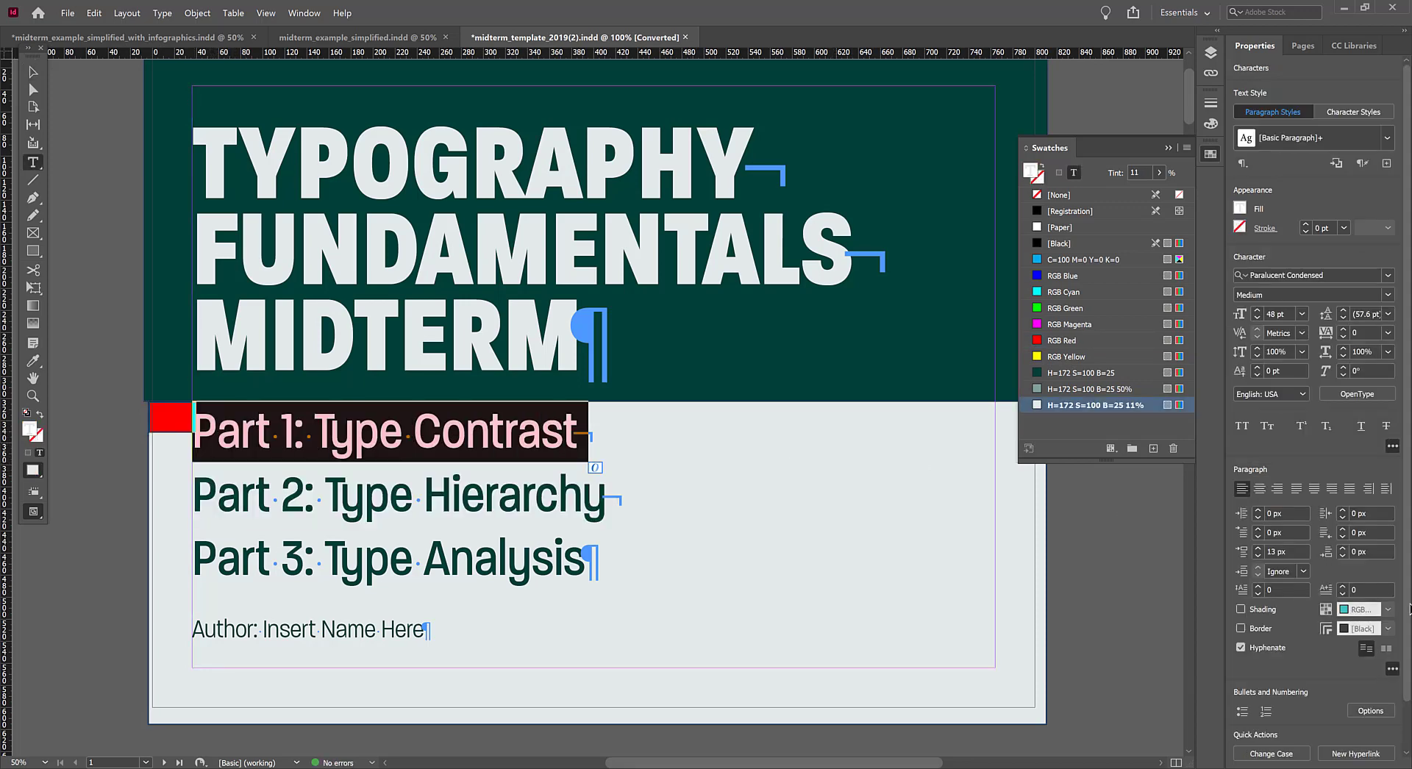
{"action": "left_click", "coordinate": [1258, 548]}
{"action": "left_click", "coordinate": [1258, 548]}
{"action": "left_click", "coordinate": [1259, 548]}
{"action": "left_click", "coordinate": [1258, 548]}
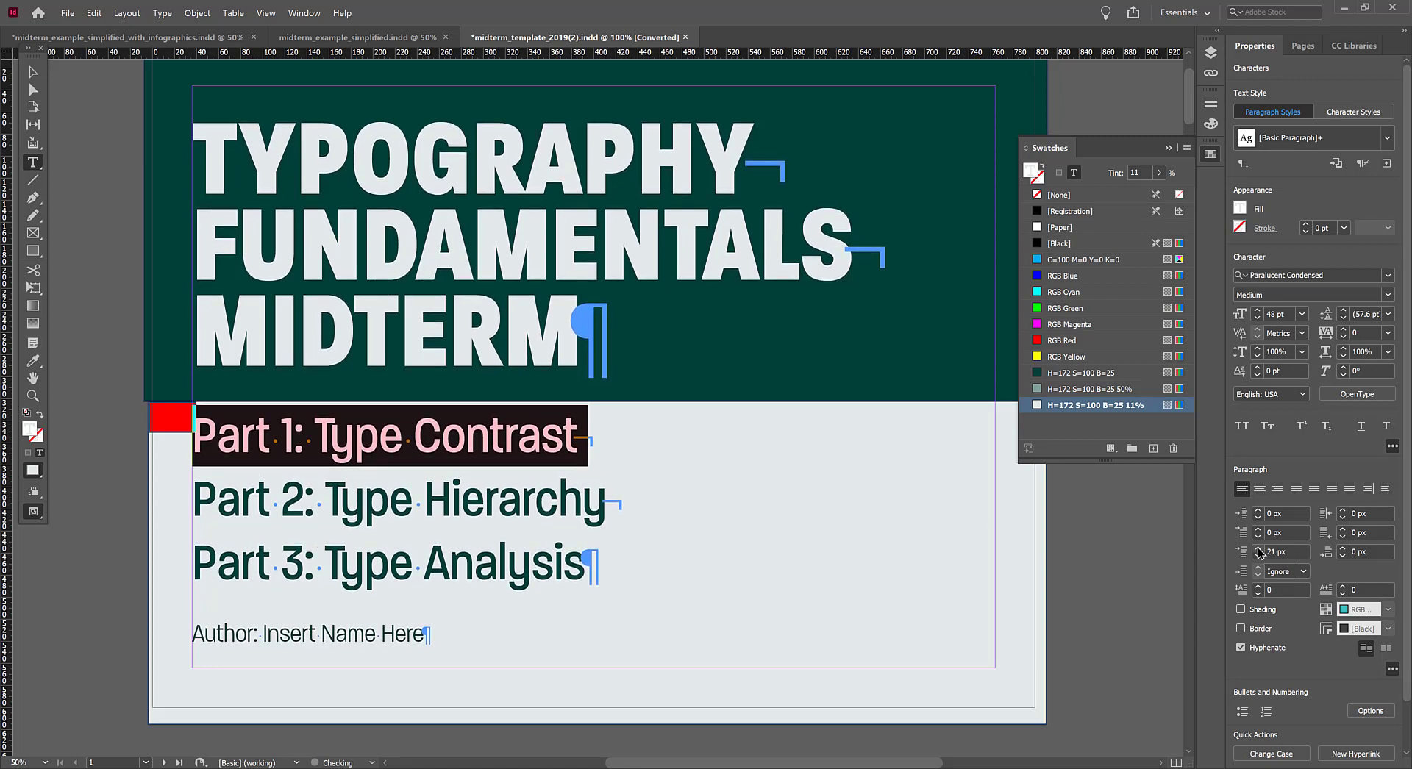
{"action": "left_click", "coordinate": [1259, 548]}
{"action": "left_click", "coordinate": [1259, 548]}
{"action": "left_click", "coordinate": [1258, 548]}
{"action": "left_click", "coordinate": [1258, 548]}
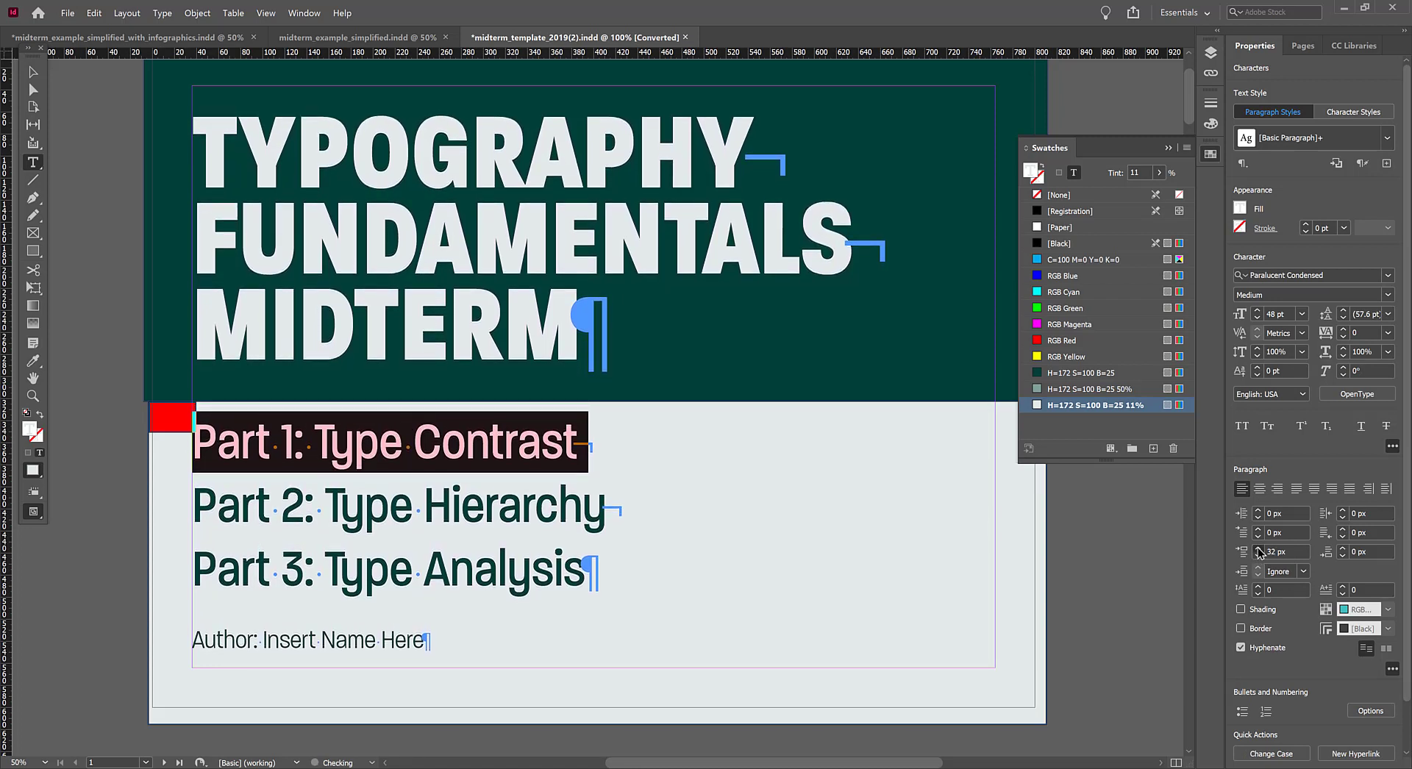
{"action": "left_click", "coordinate": [1258, 548]}
{"action": "left_click", "coordinate": [1259, 548]}
{"action": "left_click", "coordinate": [1259, 547]}
{"action": "left_click", "coordinate": [1259, 548]}
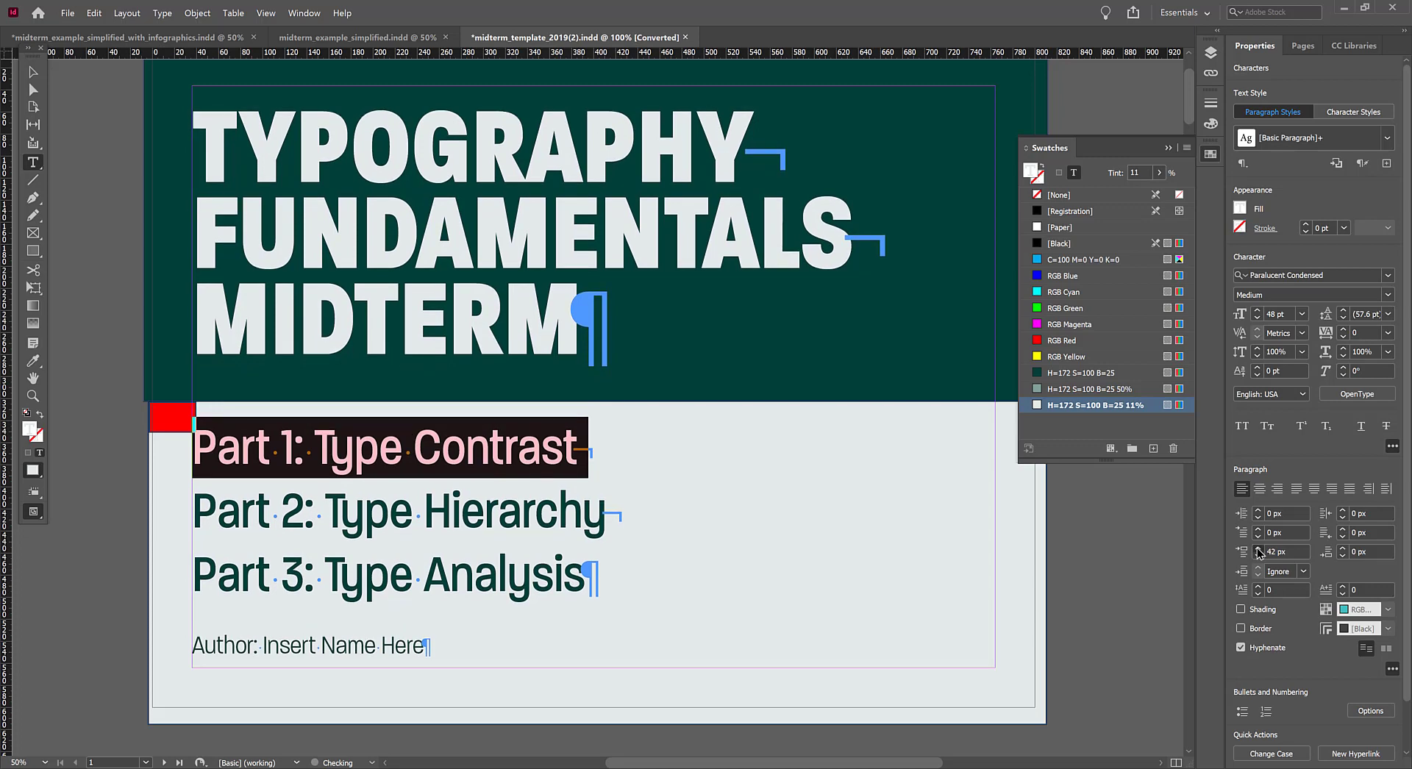
{"action": "left_click", "coordinate": [1259, 548]}
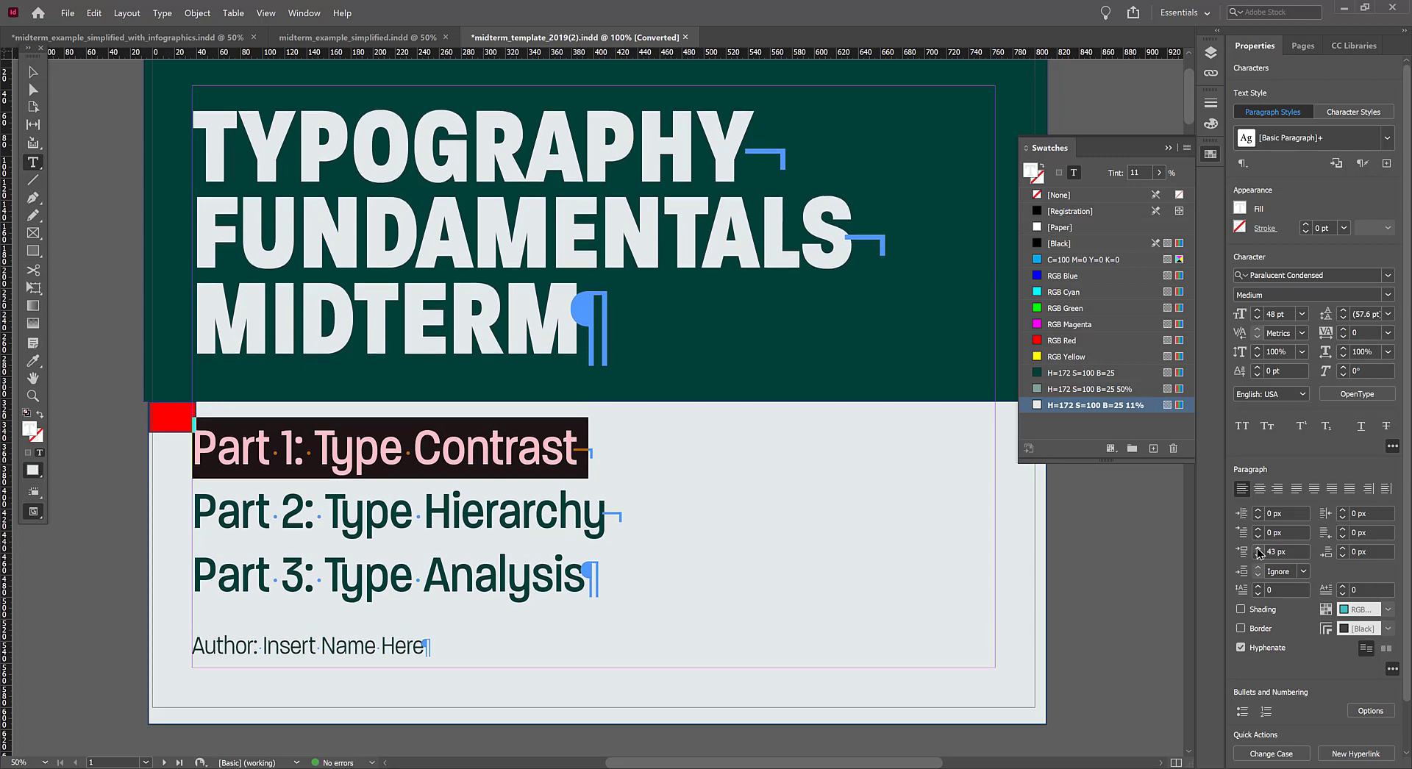
Delete the red rectangle beside the Part 1 line and check the whole cover page in preview mode
{"action": "left_click", "coordinate": [33, 71]}
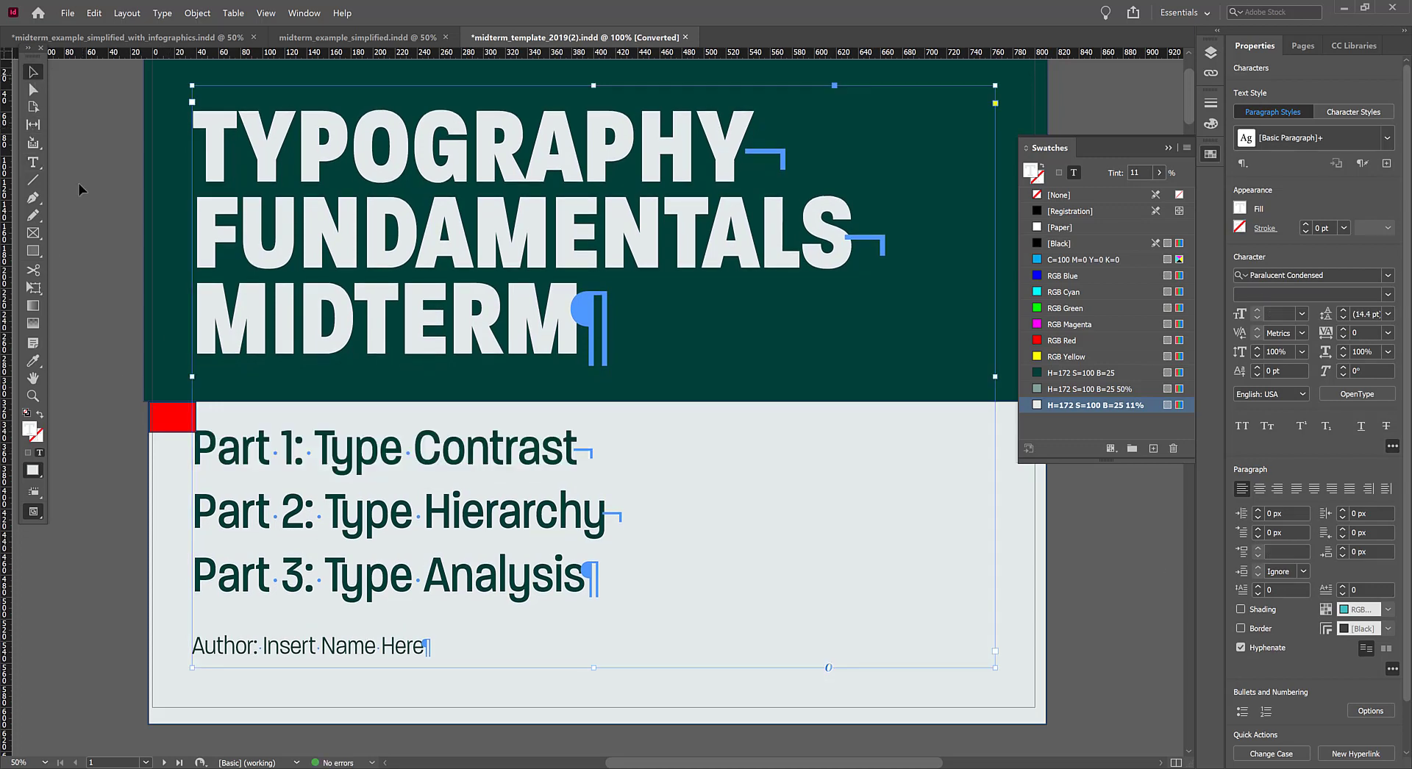
{"action": "left_click", "coordinate": [168, 423]}
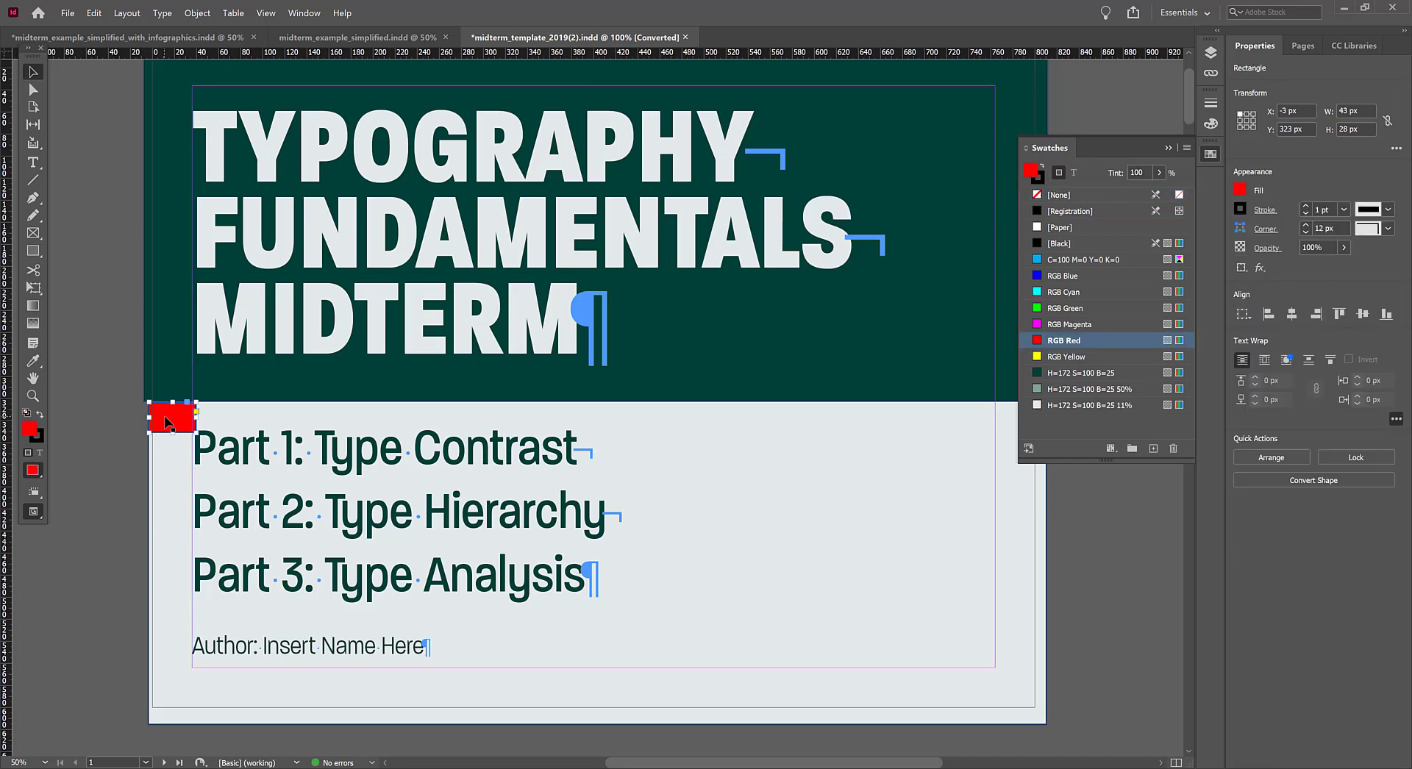
{"action": "key", "text": "Delete"}
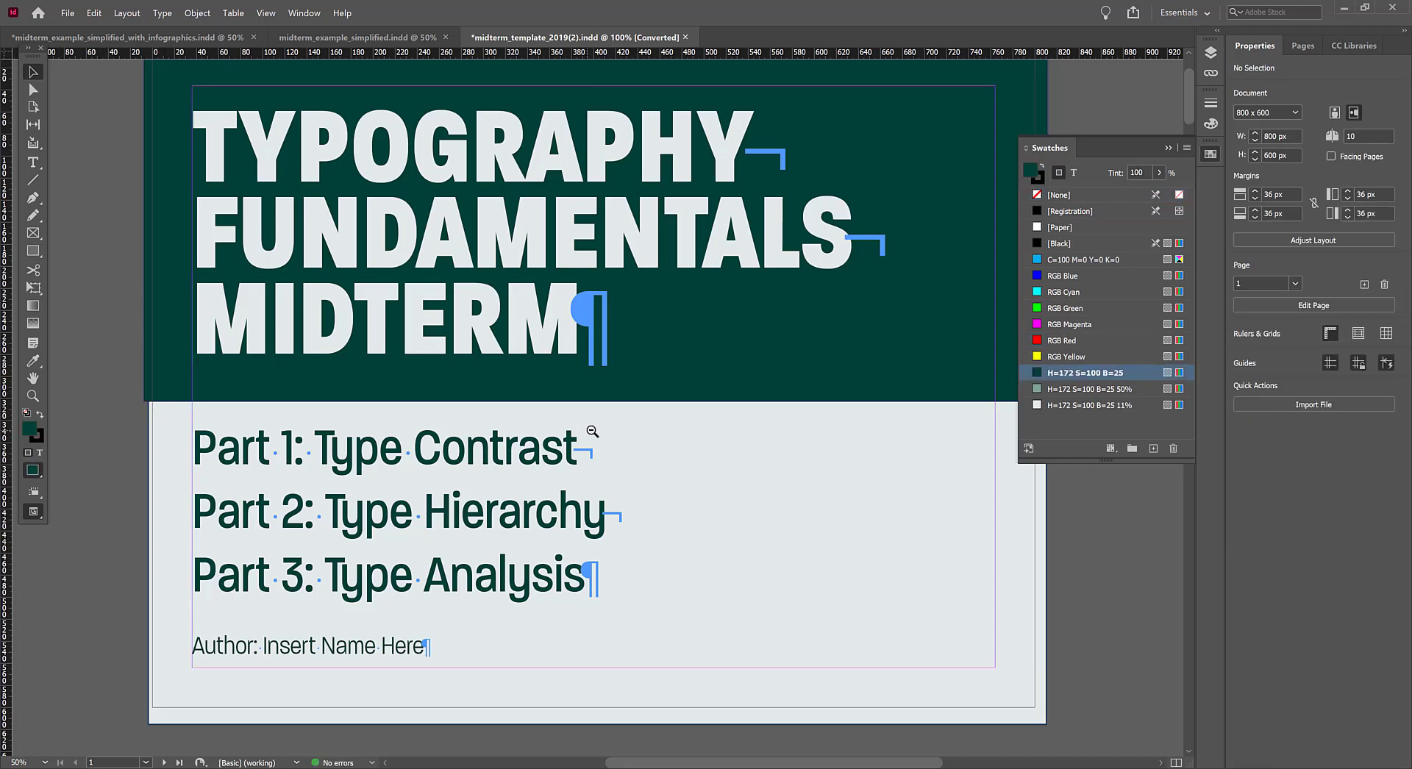
{"action": "key", "text": "ctrl+minus"}
{"action": "key", "text": "ctrl+equal"}
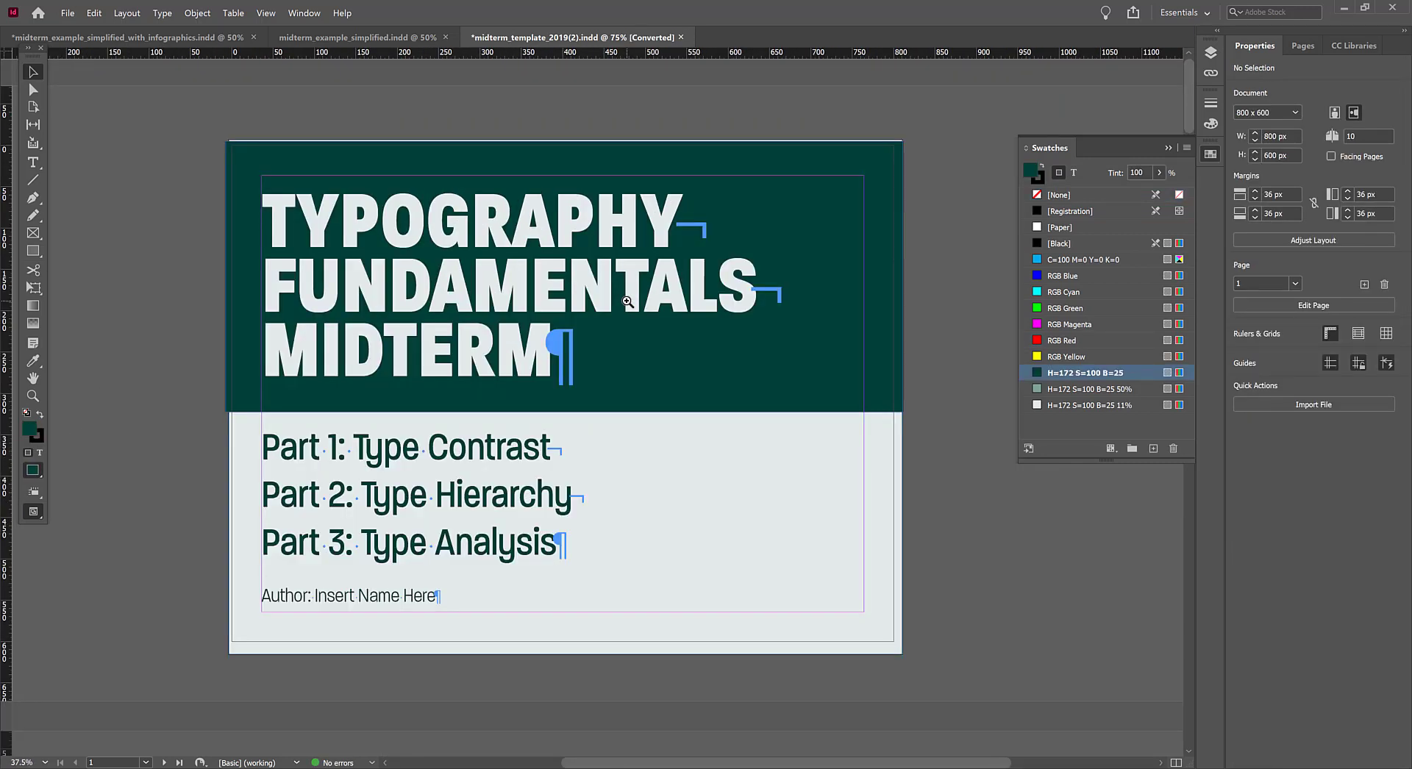
{"action": "key", "text": "w"}
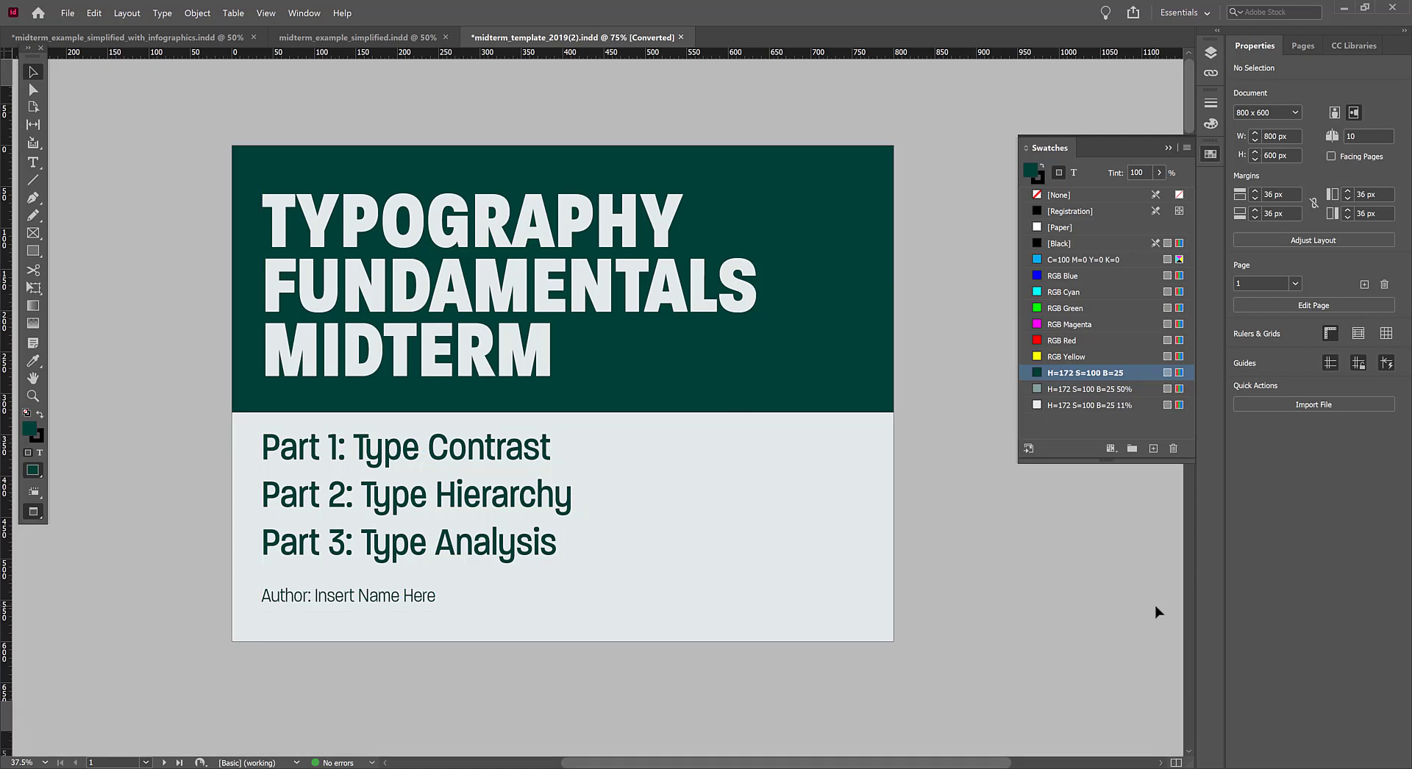
{"action": "key", "text": "w"}
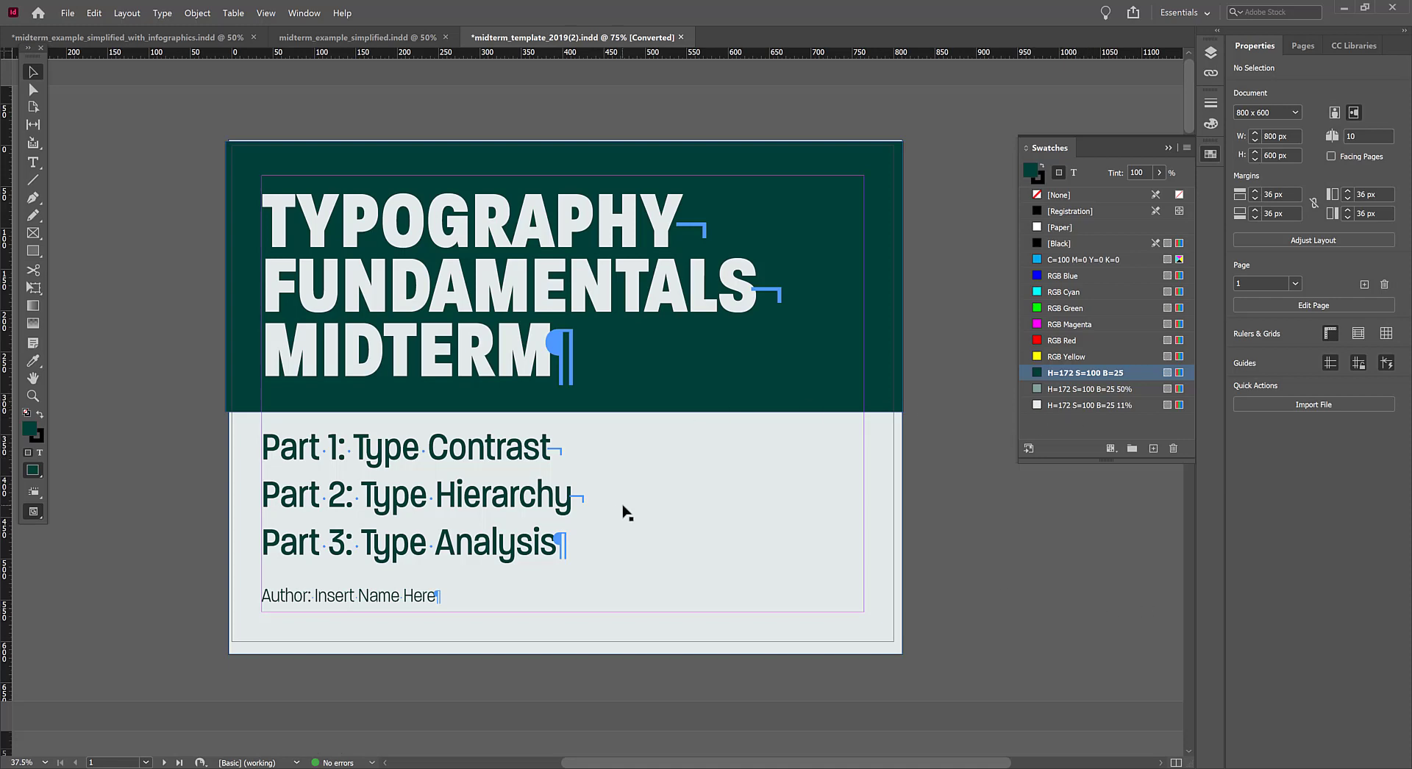
Compare the title, part and author lines on the cover page with the unstyled text on page 2
{"action": "scroll", "coordinate": [668, 451], "scroll_direction": "down", "scroll_amount": 5}
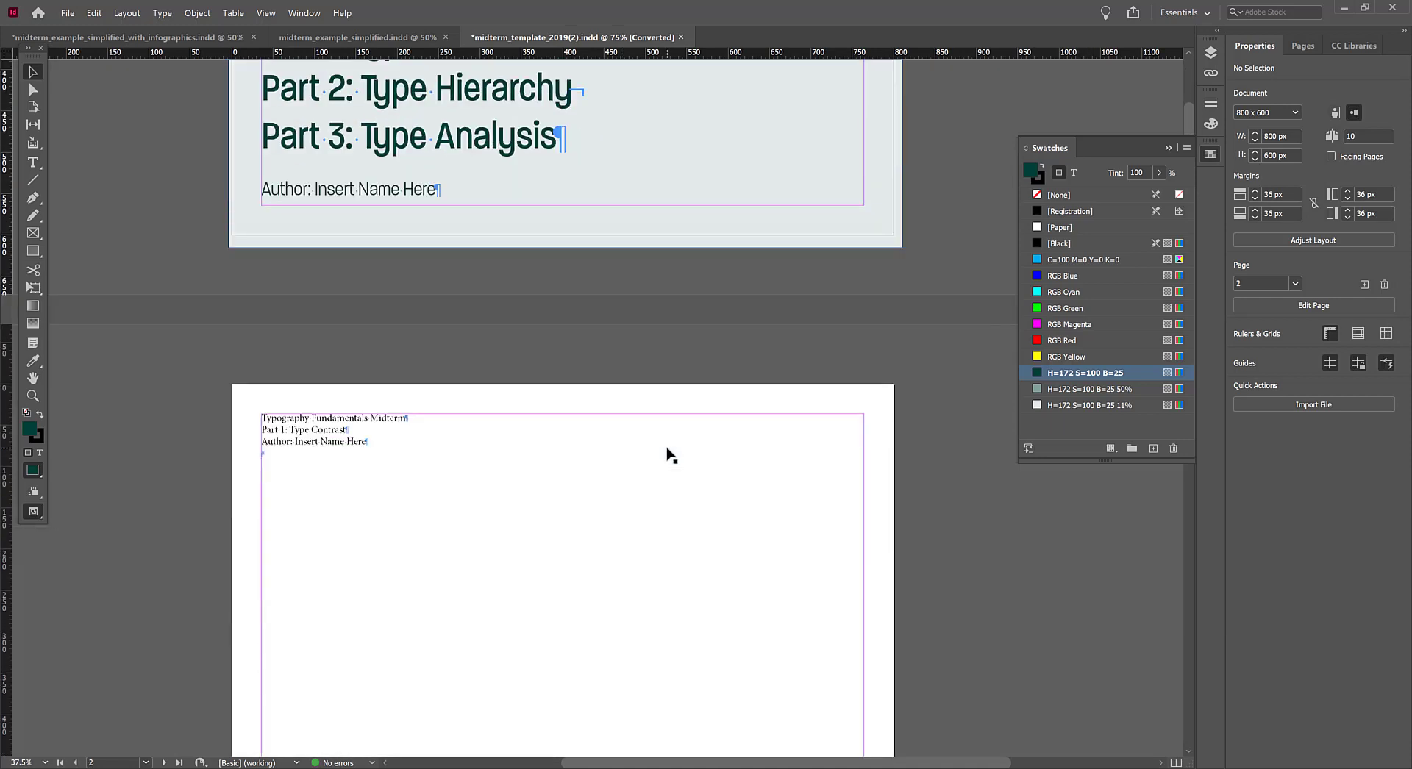
{"action": "left_click", "coordinate": [320, 426]}
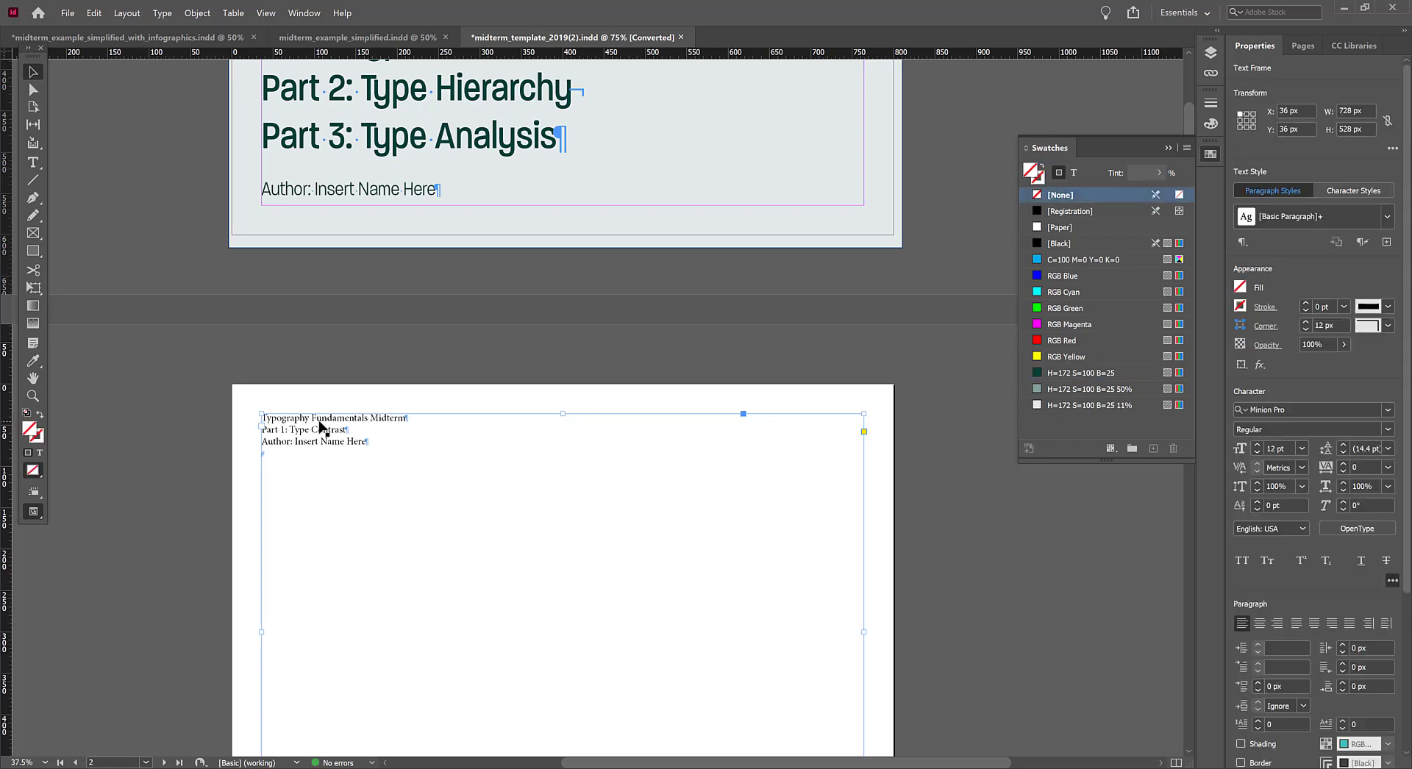
{"action": "scroll", "coordinate": [321, 427], "scroll_direction": "up", "scroll_amount": 4}
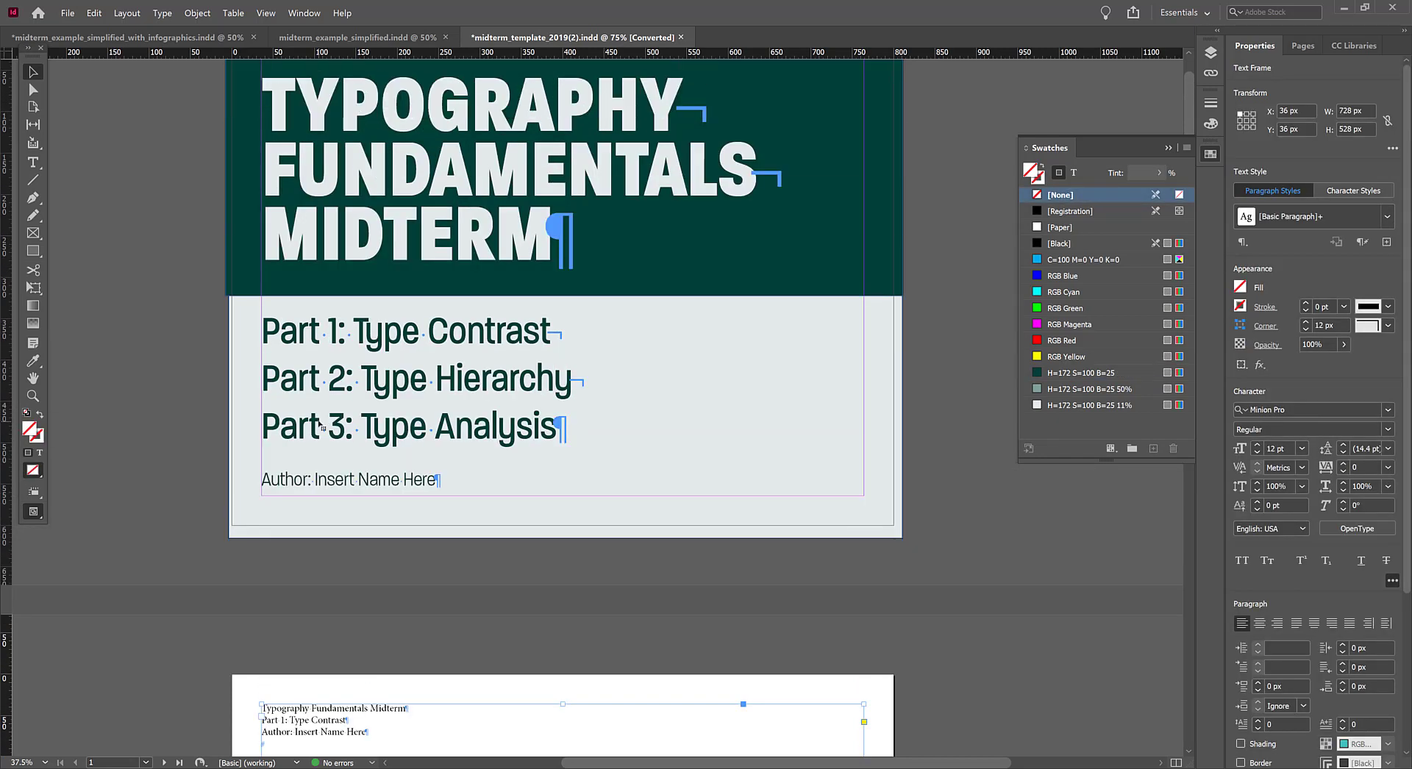
{"action": "left_click", "coordinate": [291, 337]}
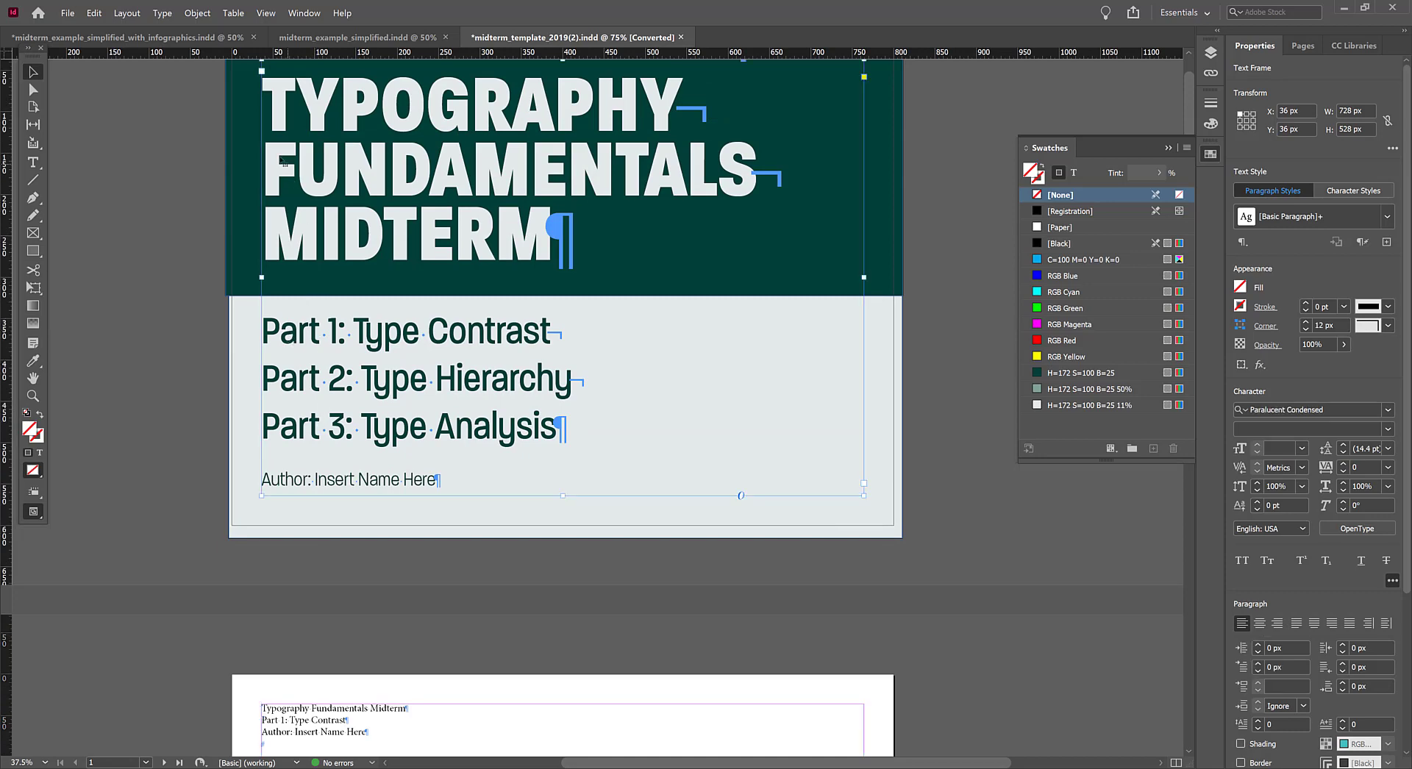
{"action": "triple_click", "coordinate": [320, 331]}
{"action": "left_click", "coordinate": [263, 328]}
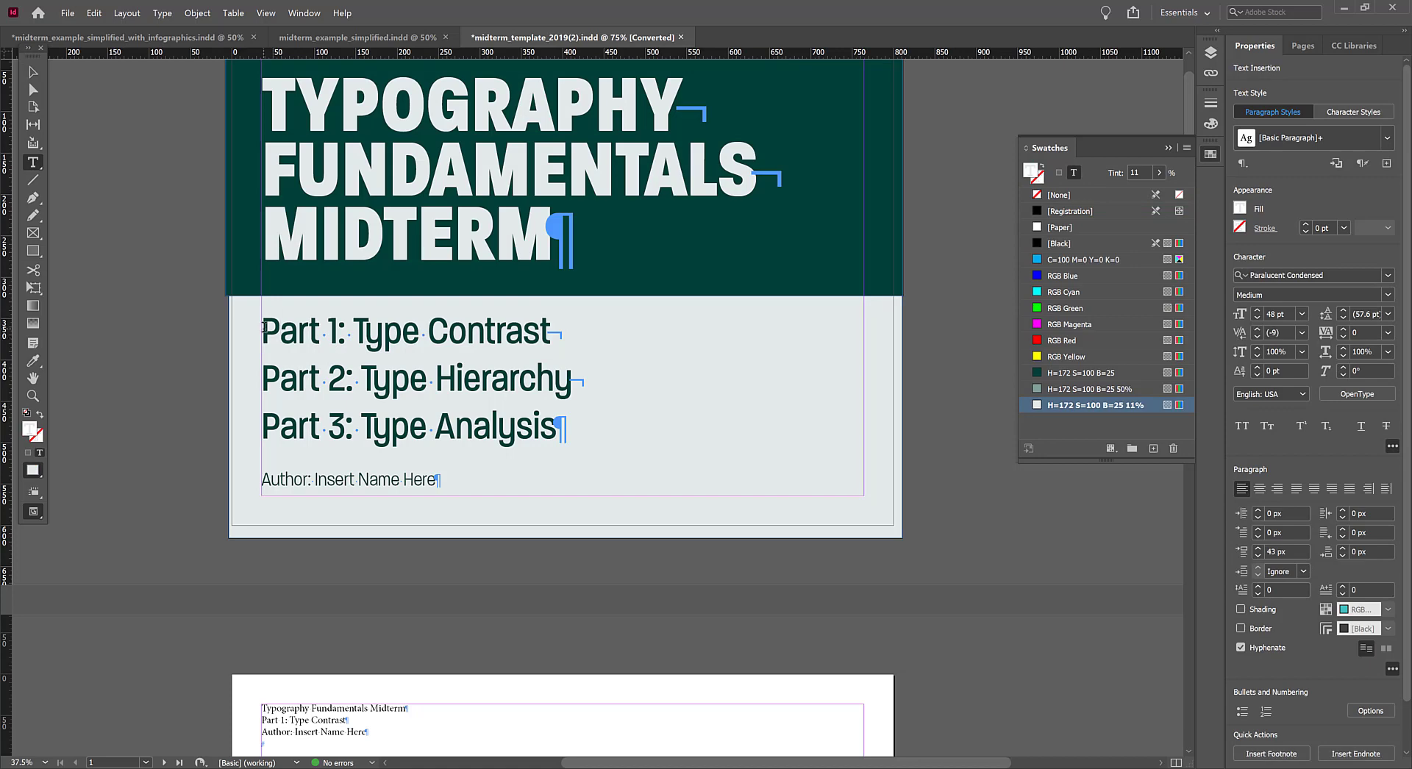
{"action": "left_click_drag", "start_coordinate": [264, 328], "coordinate": [593, 427]}
{"action": "scroll", "coordinate": [478, 581], "scroll_direction": "down", "scroll_amount": 3}
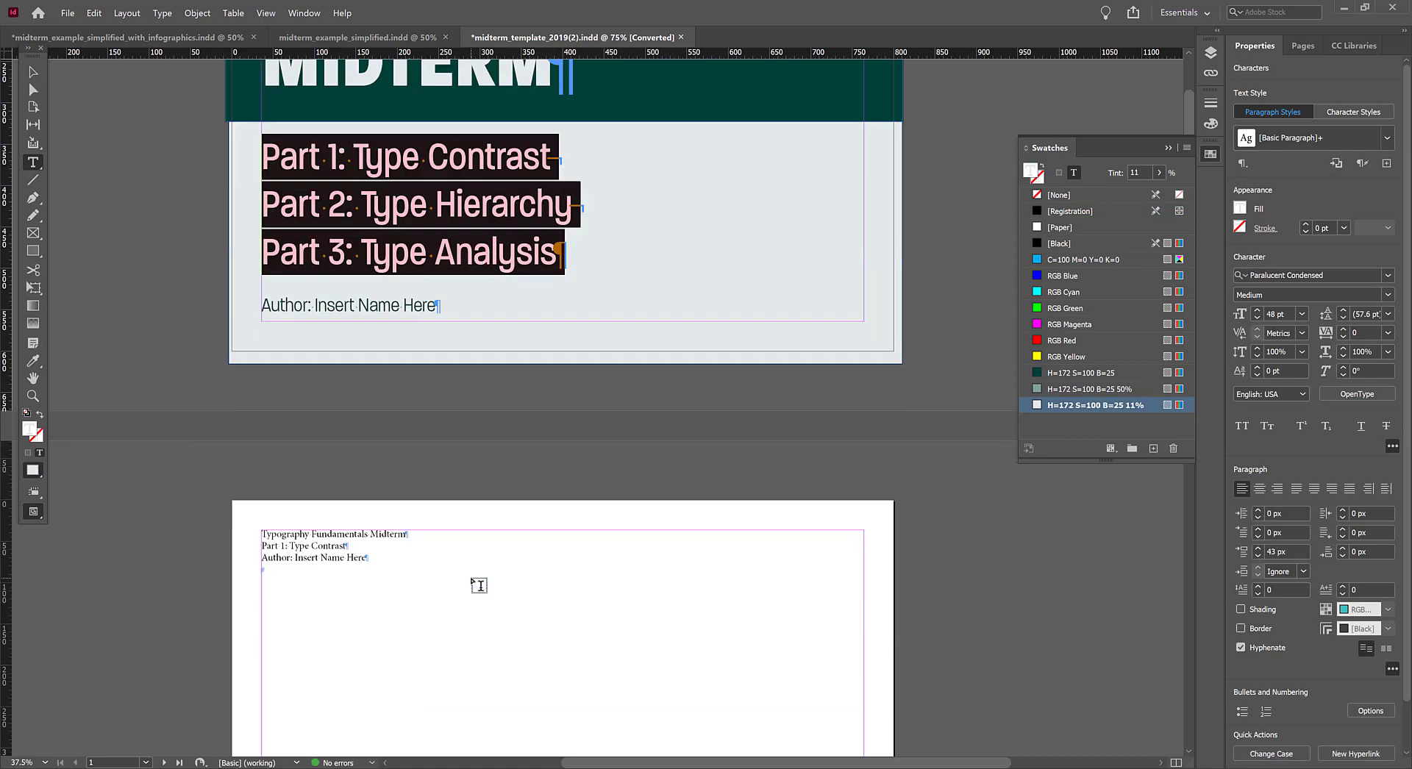
{"action": "left_click_drag", "start_coordinate": [262, 545], "coordinate": [413, 541]}
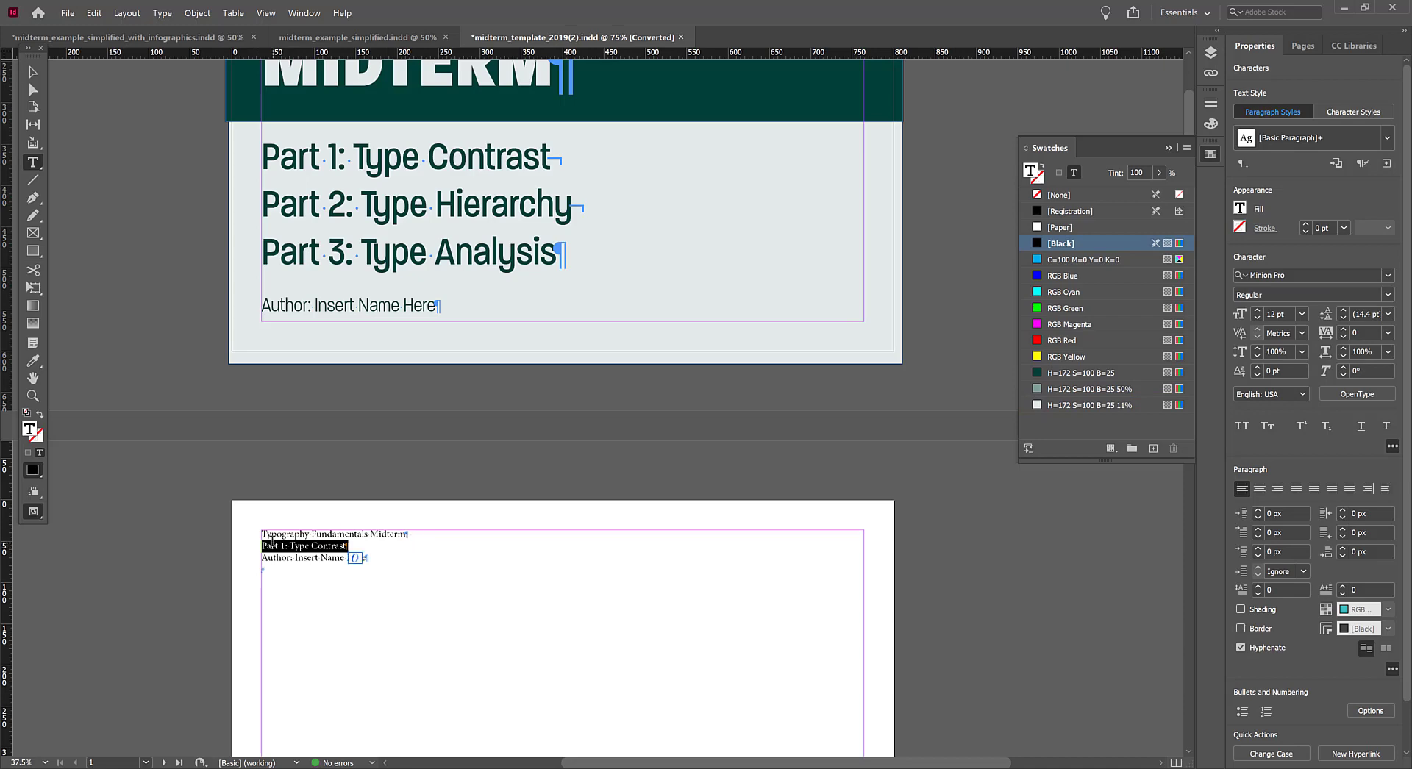
{"action": "left_click_drag", "start_coordinate": [263, 534], "coordinate": [473, 526]}
{"action": "scroll", "coordinate": [482, 533], "scroll_direction": "up", "scroll_amount": 5}
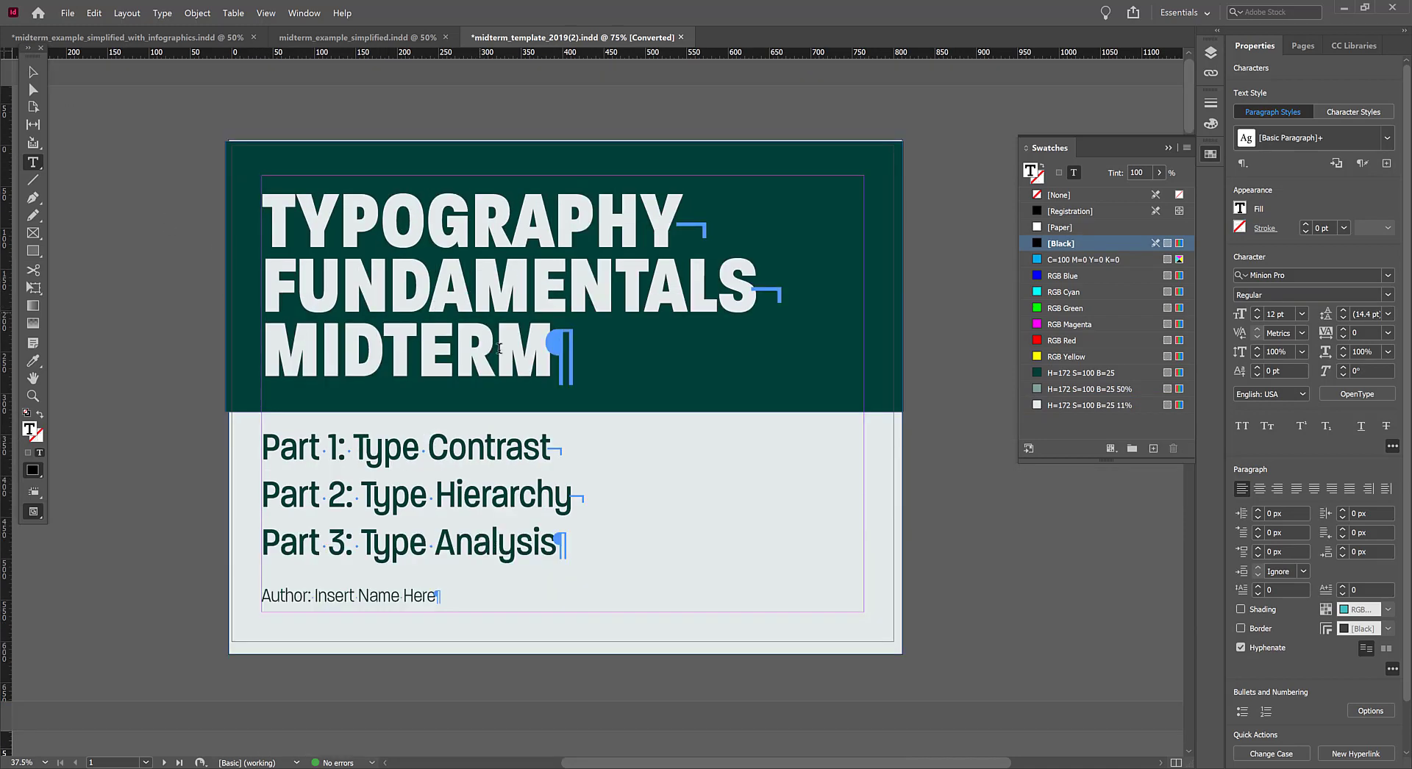
{"action": "left_click_drag", "start_coordinate": [274, 232], "coordinate": [713, 608]}
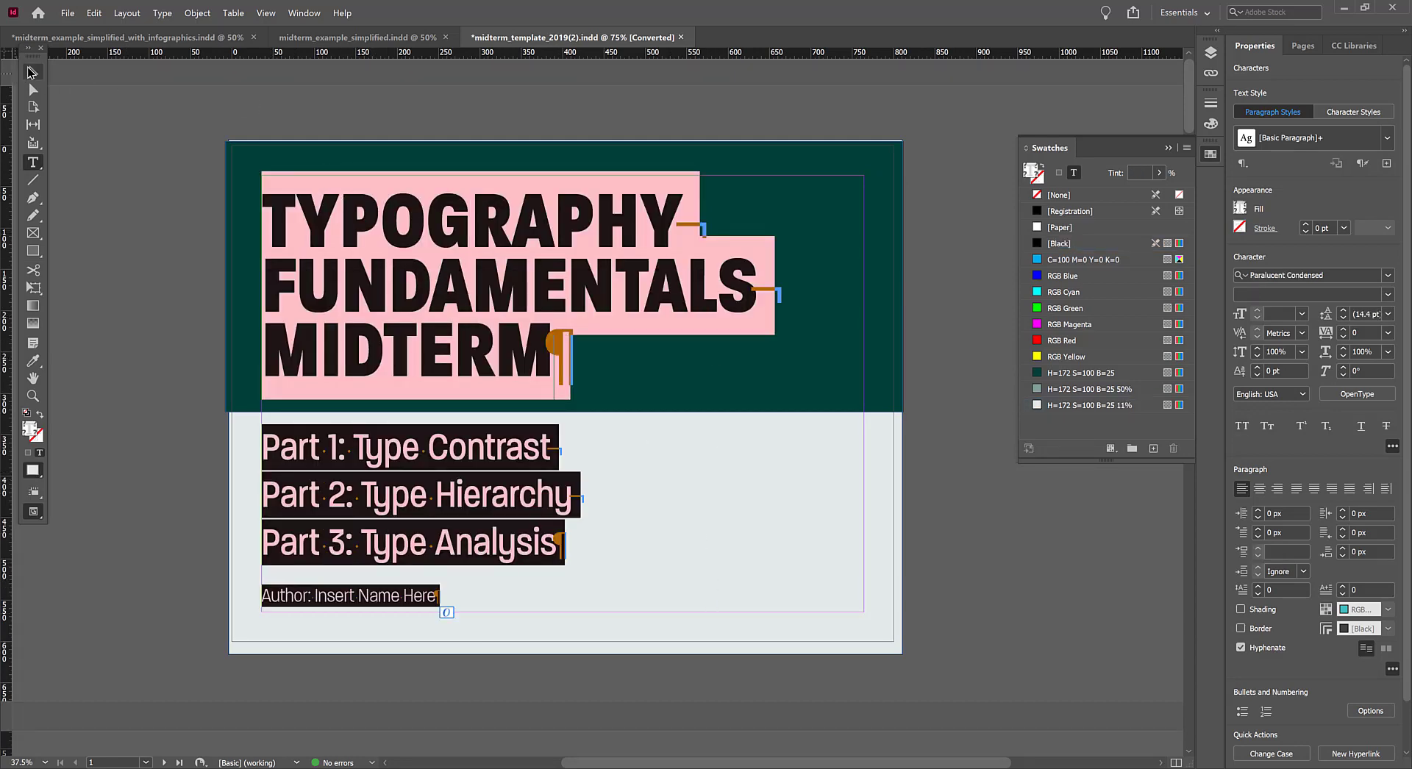
{"action": "left_click", "coordinate": [32, 72]}
{"action": "left_click", "coordinate": [133, 160]}
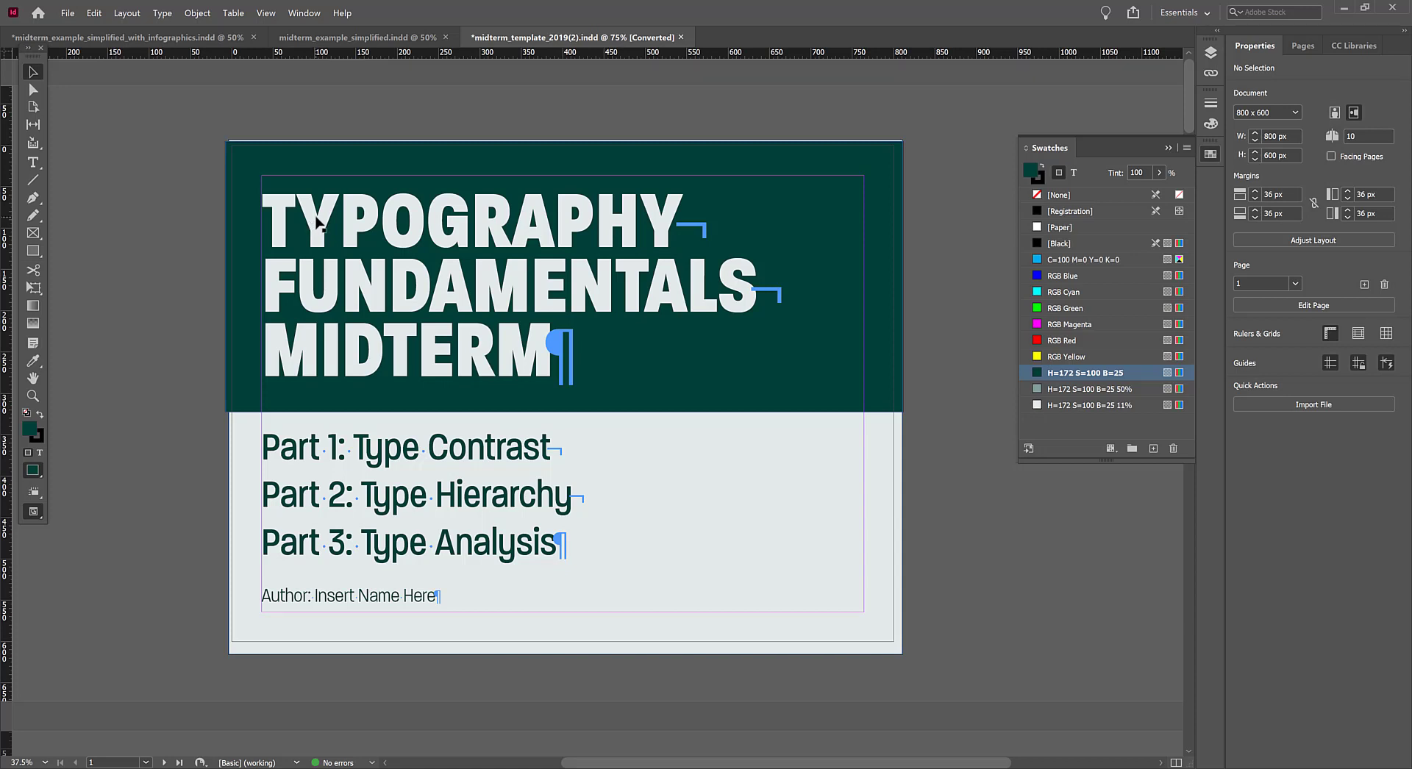
{"action": "left_click_drag", "start_coordinate": [317, 220], "coordinate": [309, 226]}
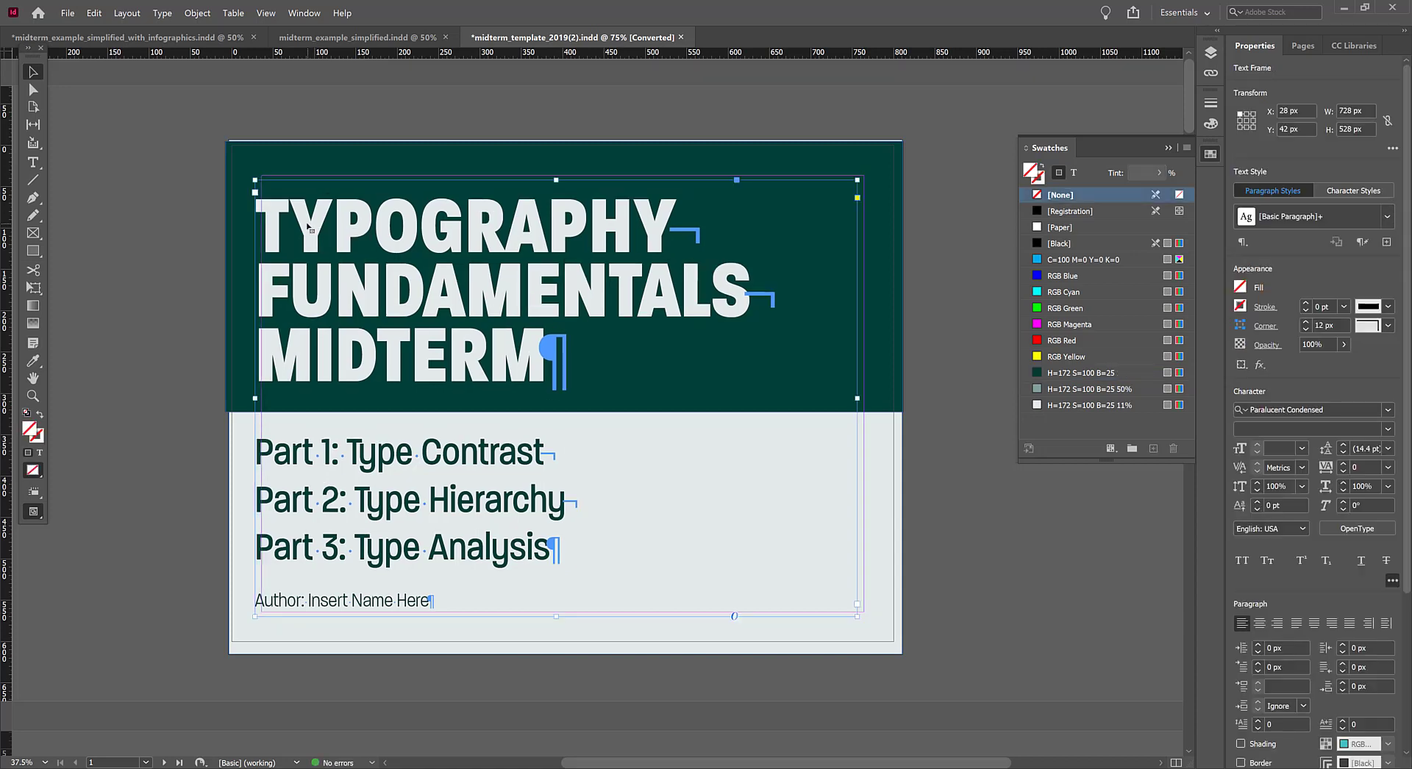
{"action": "key", "text": "ctrl+a"}
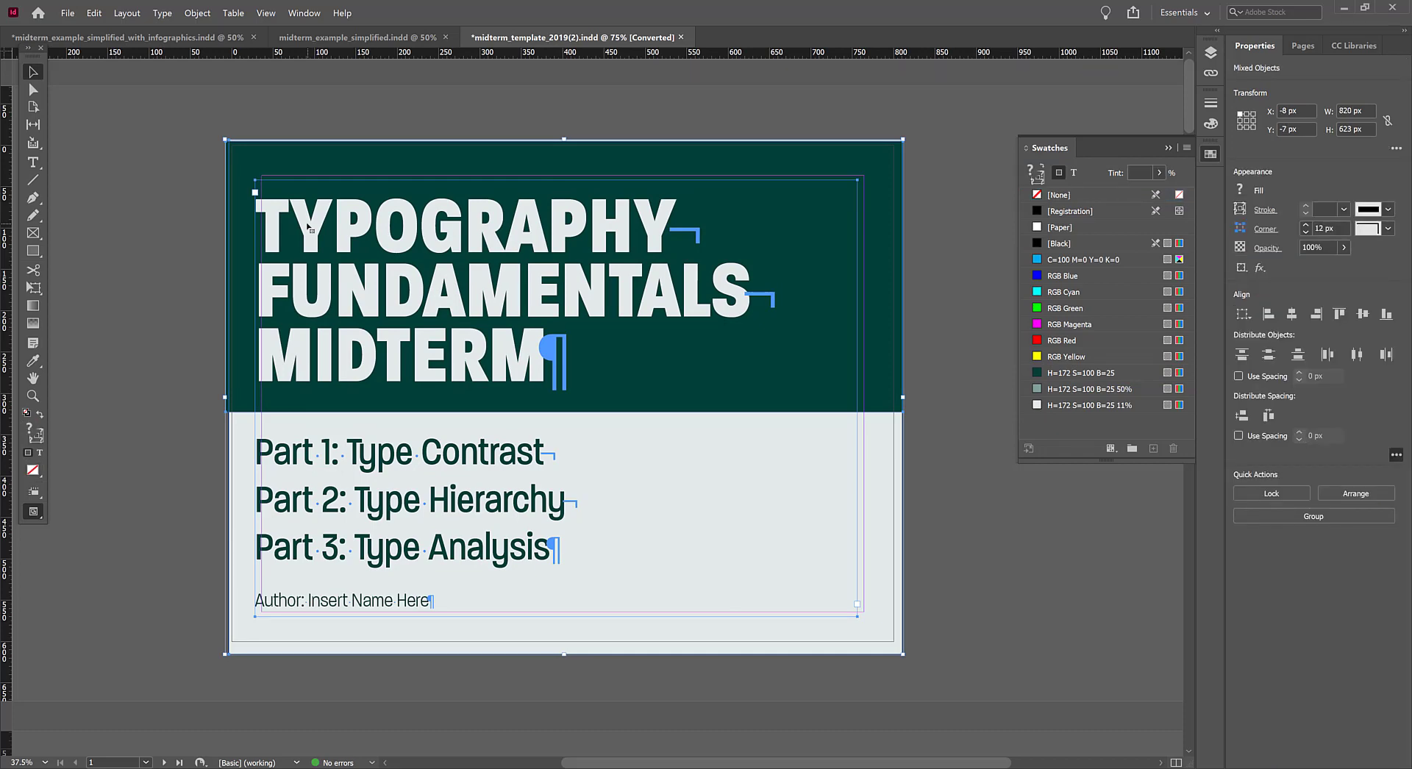
{"action": "left_click", "coordinate": [181, 220]}
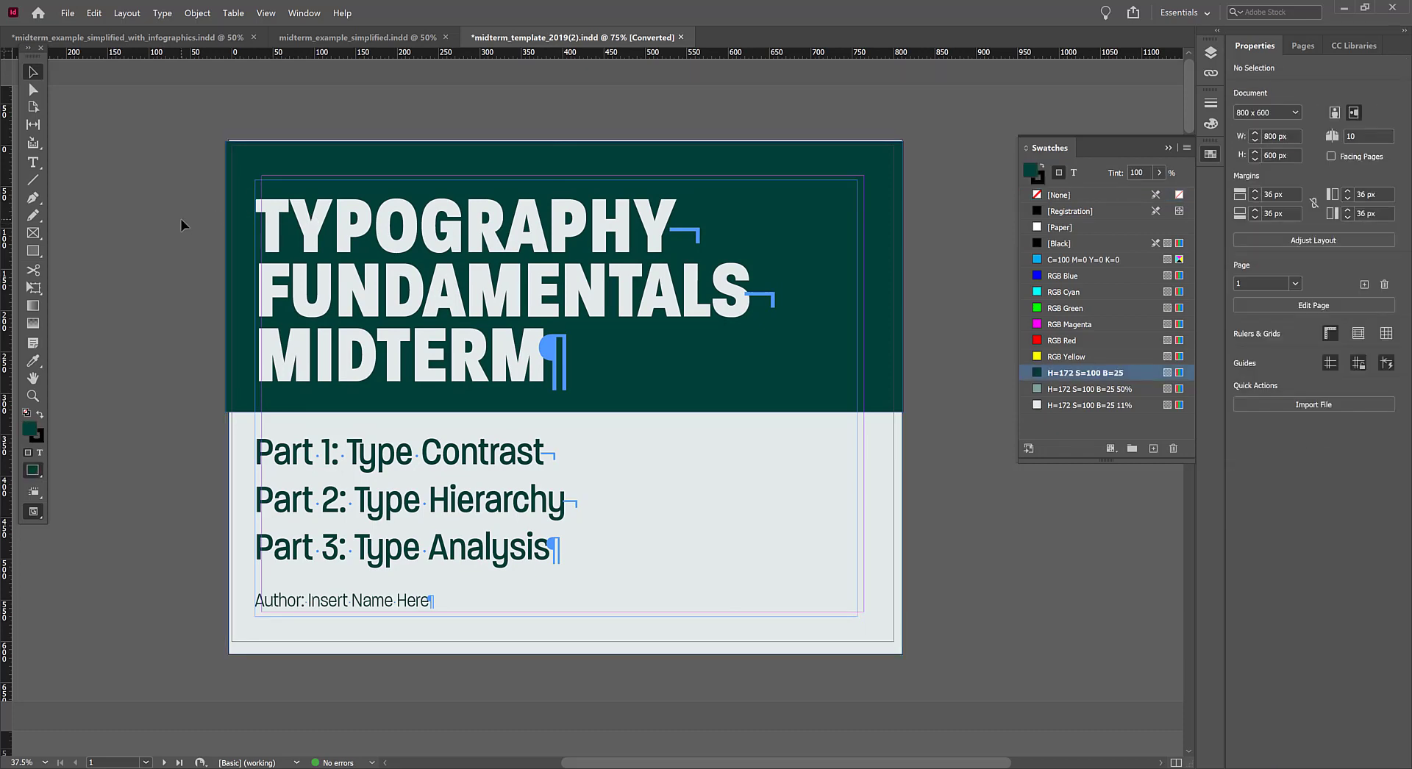
{"action": "key", "text": "ctrl+a"}
{"action": "key", "text": "ctrl+z"}
{"action": "left_click", "coordinate": [181, 220]}
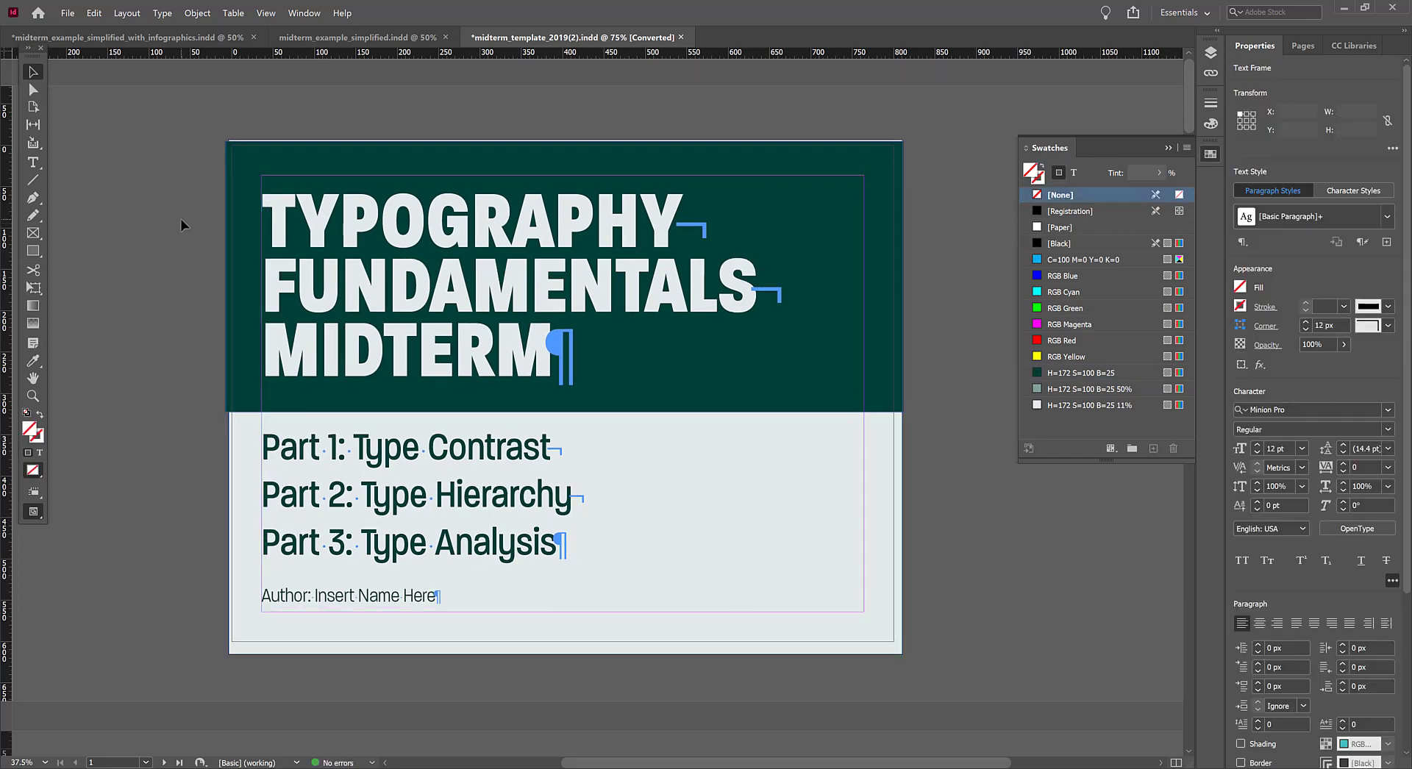
{"action": "key", "text": "t"}
{"action": "left_click_drag", "start_coordinate": [282, 237], "coordinate": [578, 404]}
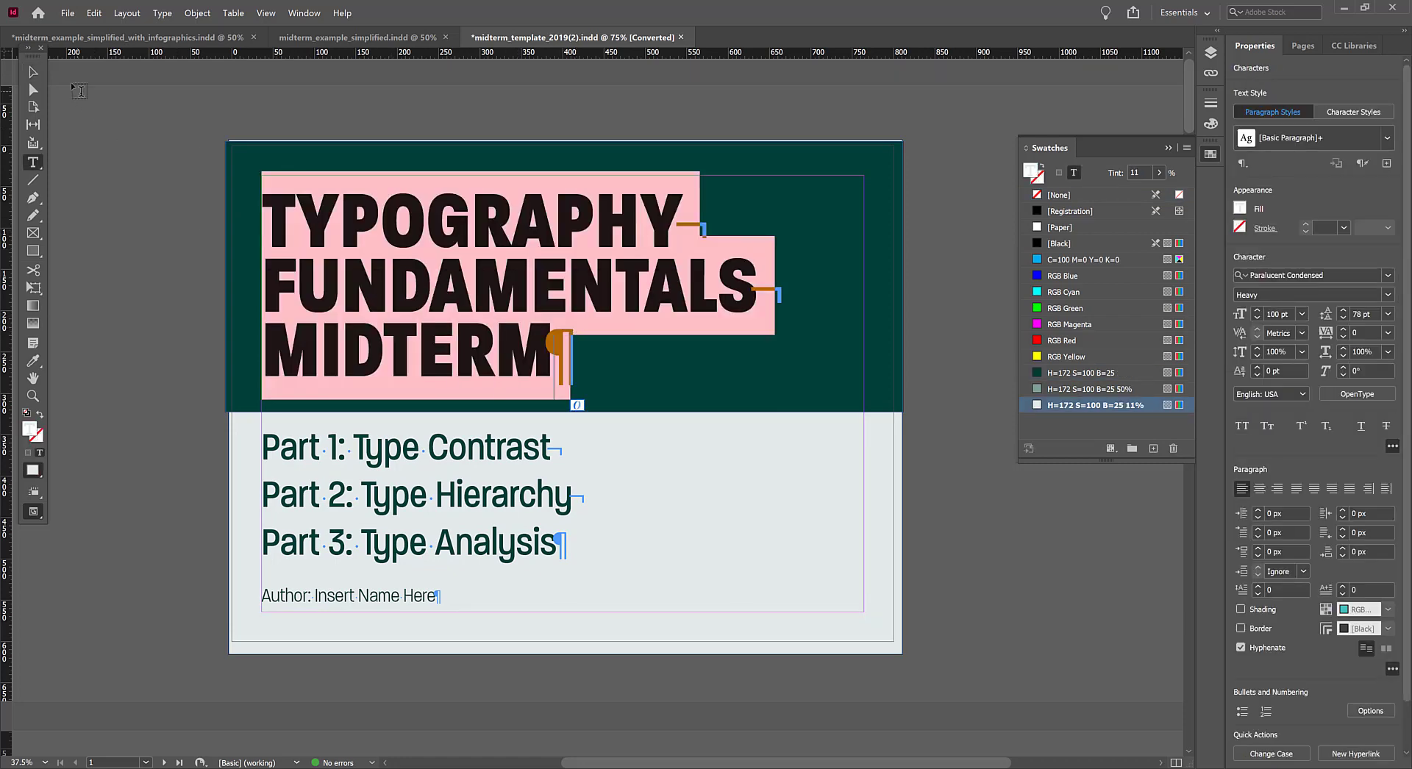
{"action": "left_click", "coordinate": [35, 73]}
{"action": "left_click", "coordinate": [557, 352], "text": "ctrl"}
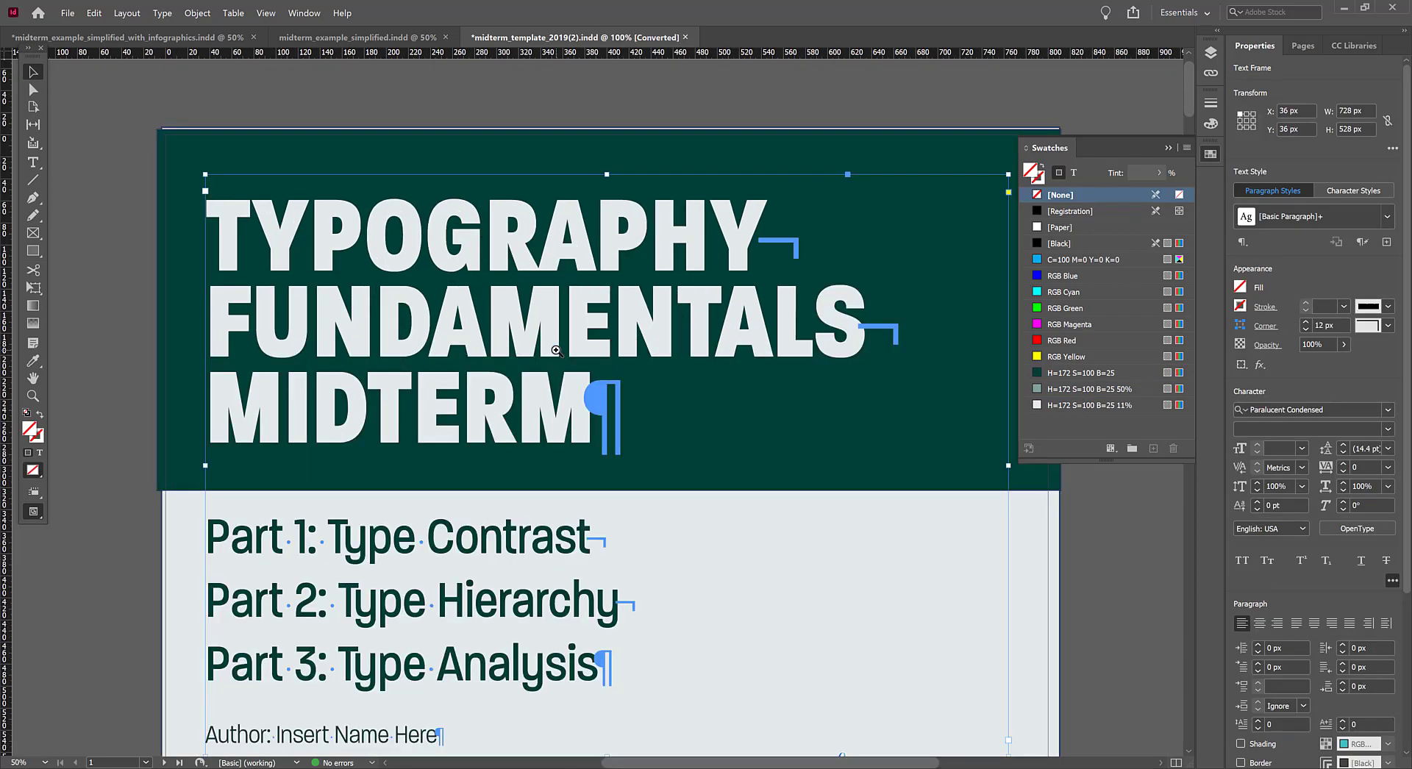
{"action": "left_click", "coordinate": [583, 416], "text": "ctrl+alt"}
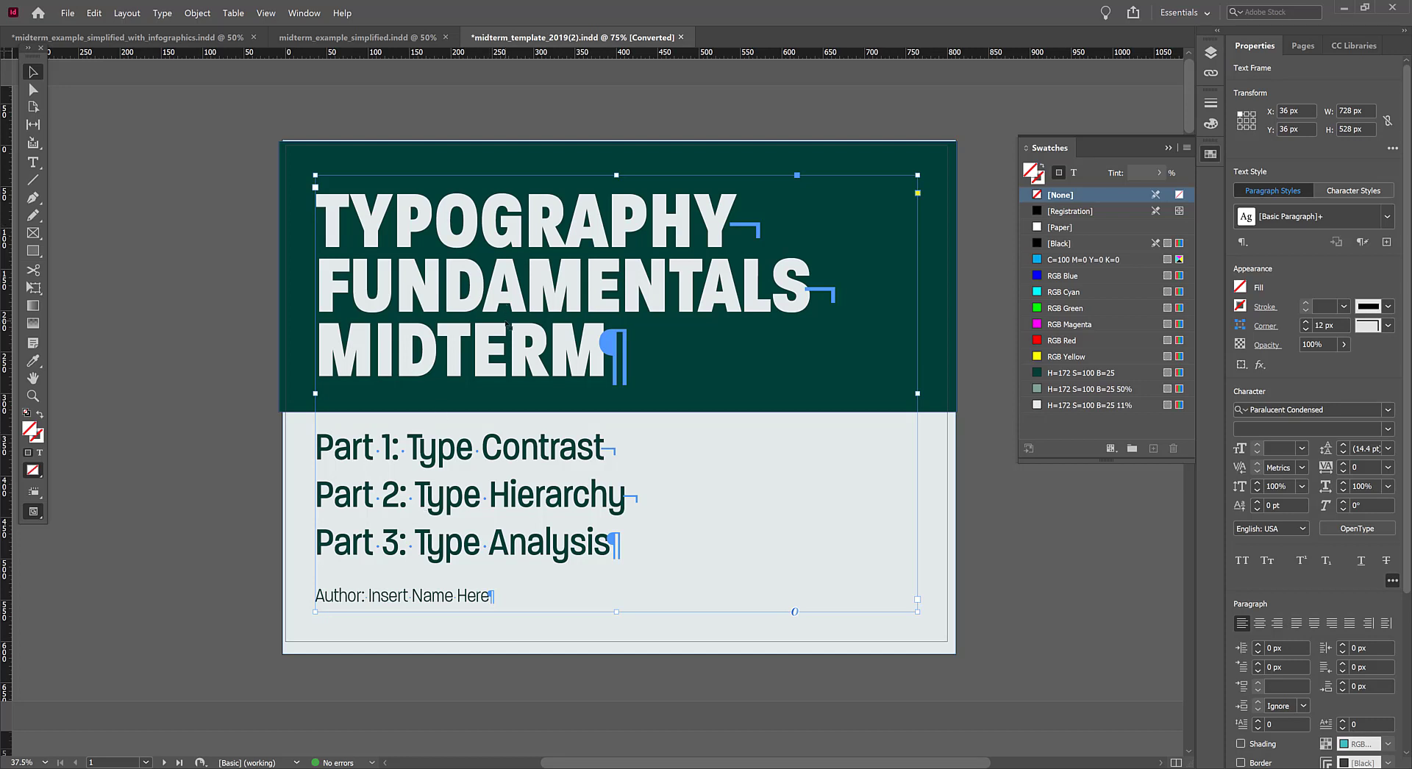
Set the stroke of the teal title band to None
{"action": "left_click", "coordinate": [923, 154]}
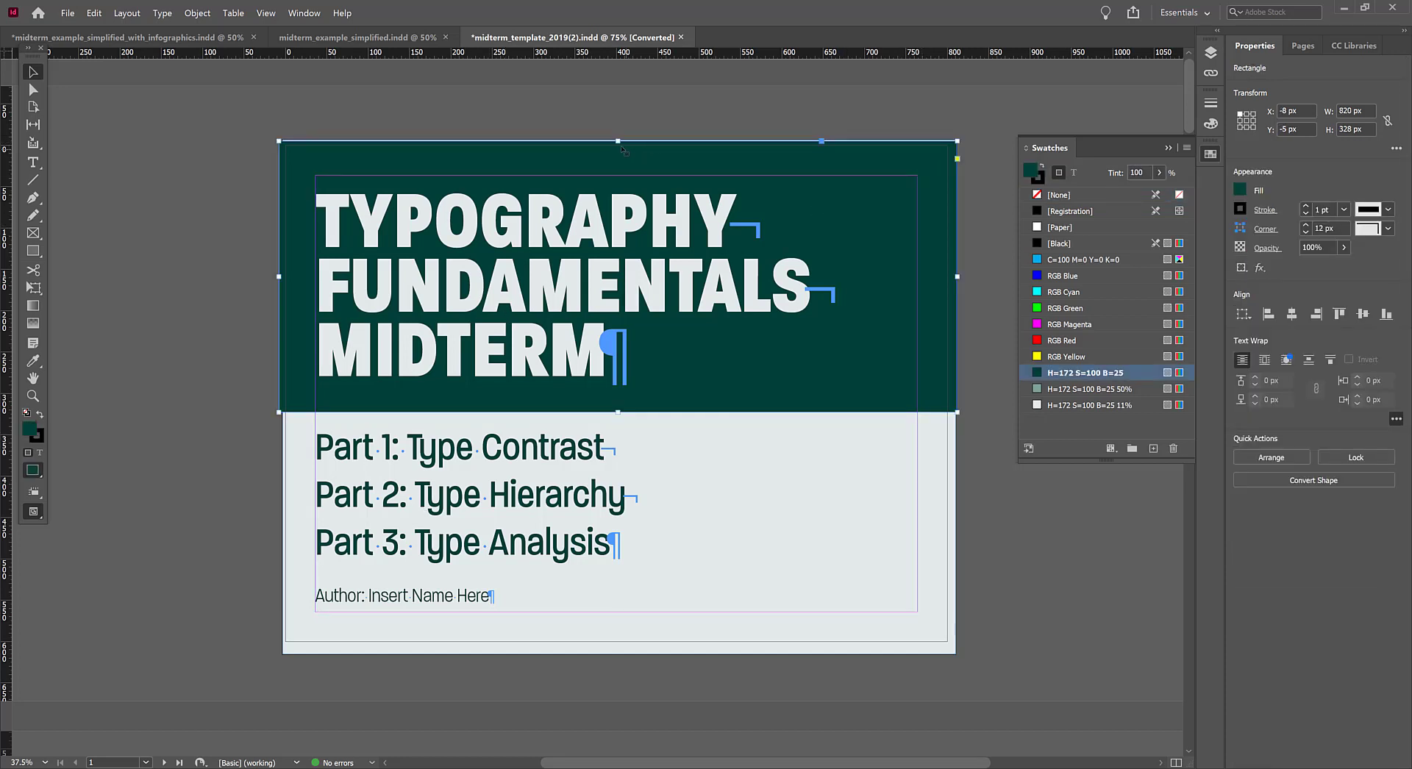
{"action": "left_click", "coordinate": [41, 437]}
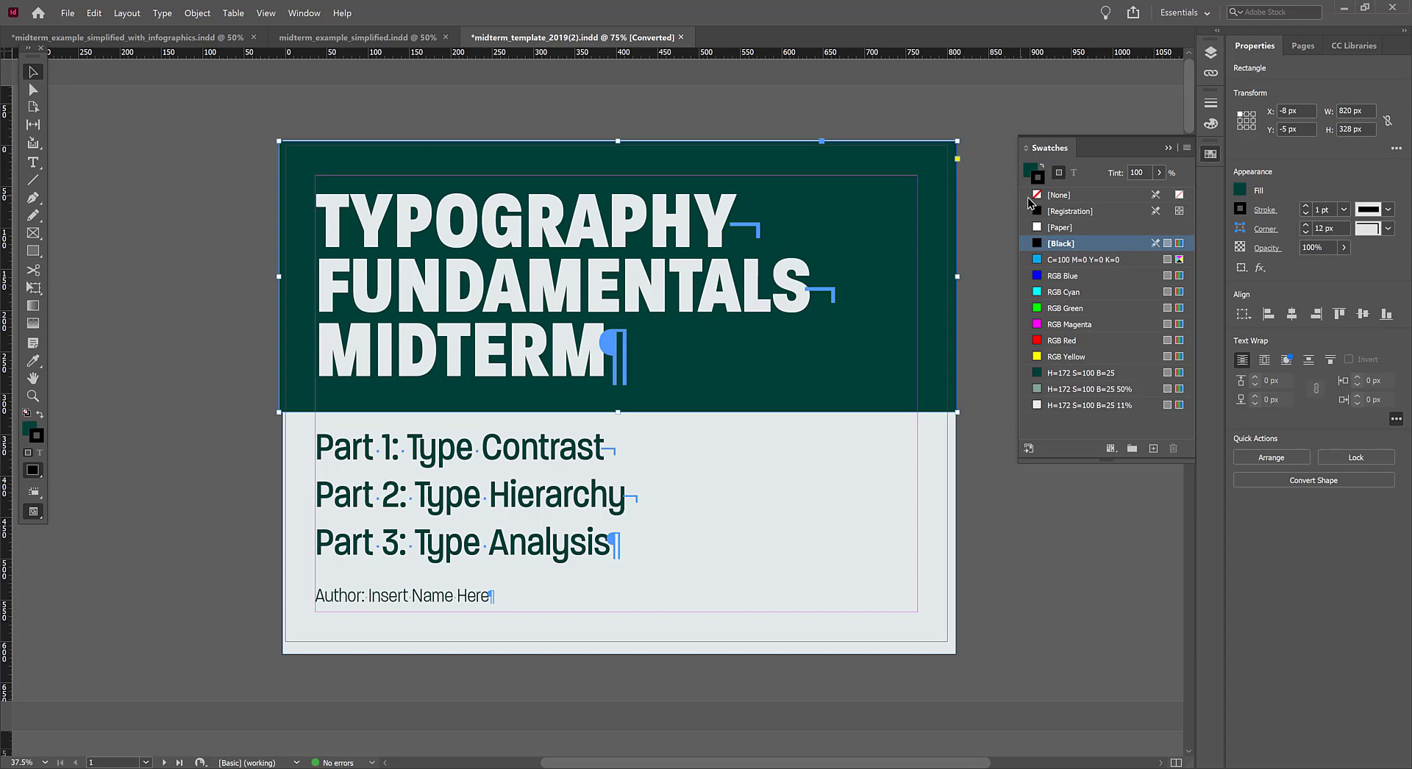
{"action": "left_click", "coordinate": [1059, 195]}
{"action": "left_click", "coordinate": [919, 118]}
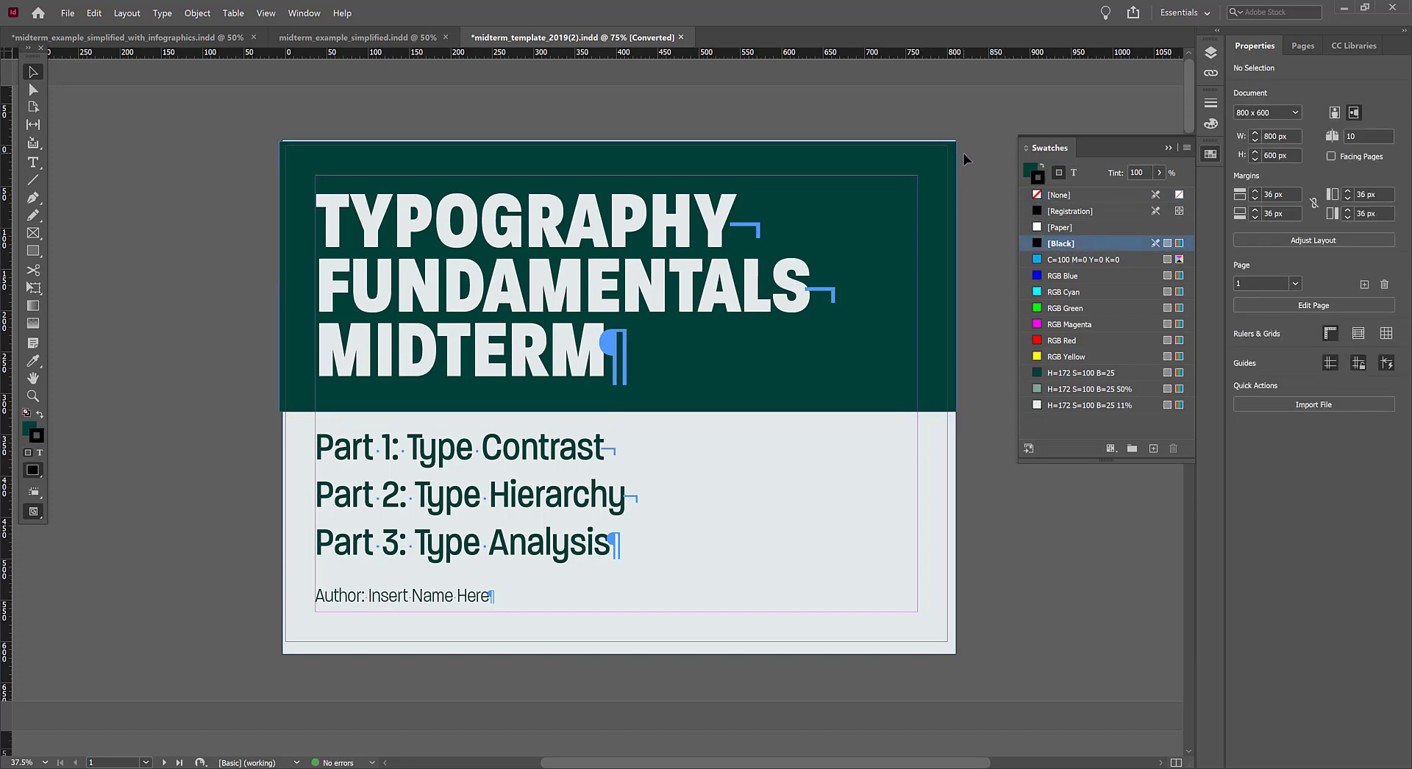
Extend the teal band's upper edge slightly further above the page and check the cover in preview mode
{"action": "left_click", "coordinate": [699, 145]}
{"action": "left_click_drag", "start_coordinate": [618, 141], "coordinate": [618, 137]}
{"action": "left_click", "coordinate": [618, 101]}
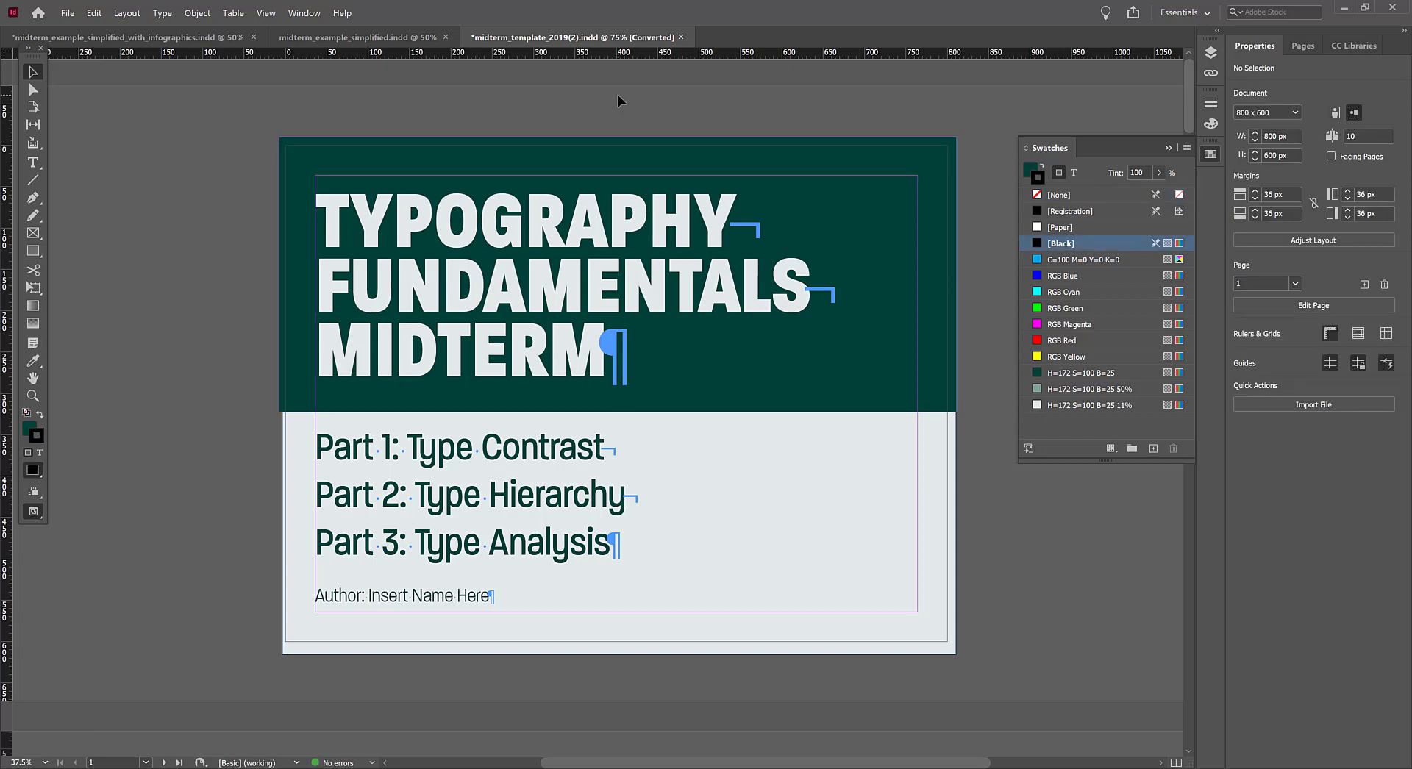
{"action": "key", "text": "w"}
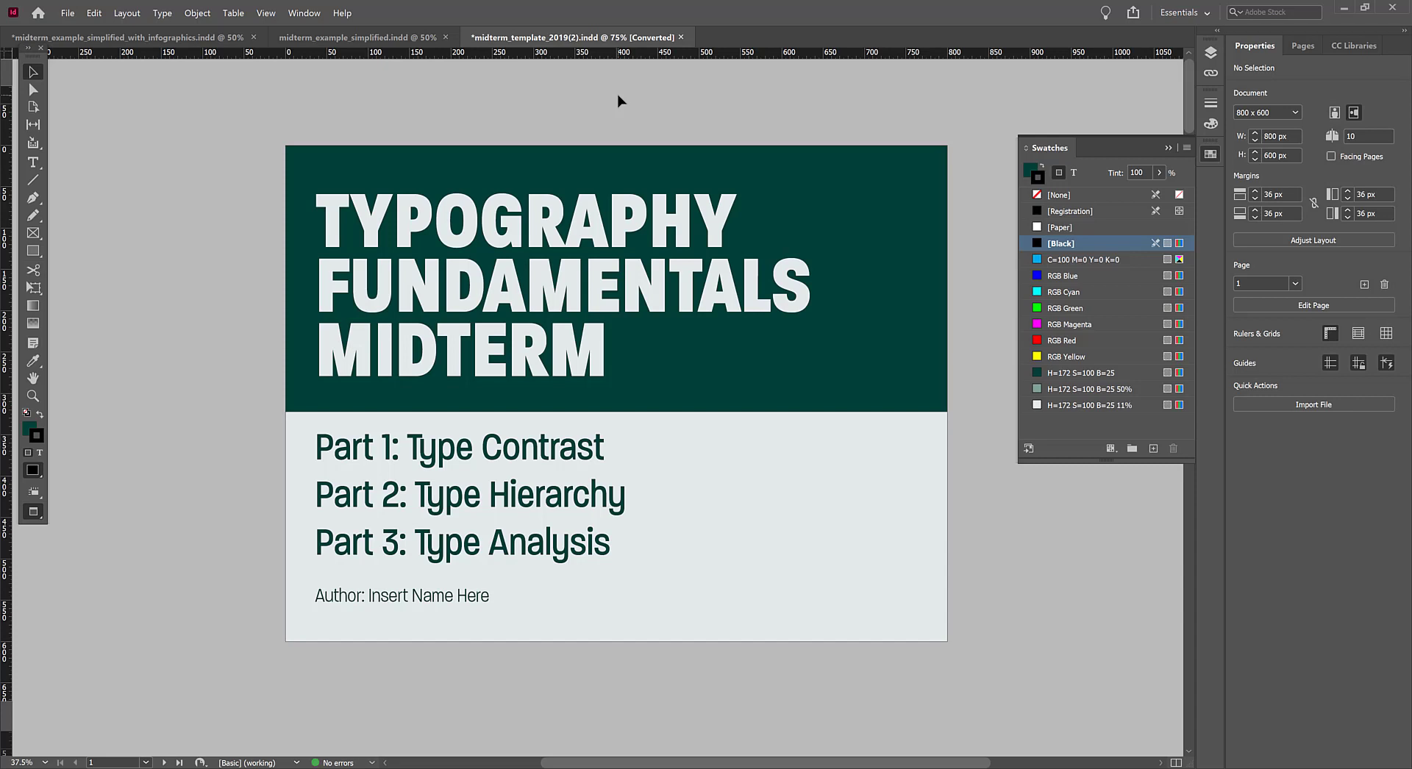
{"action": "key", "text": "w"}
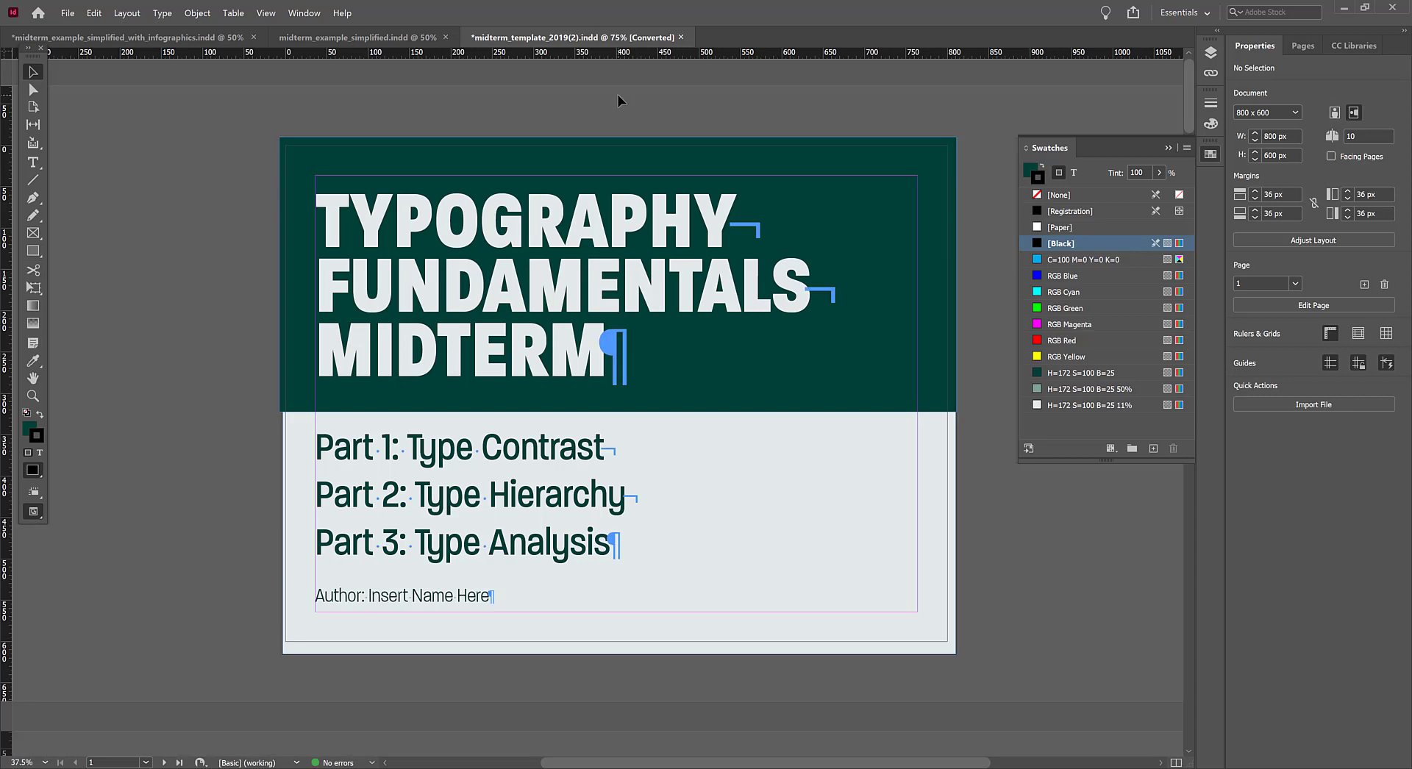